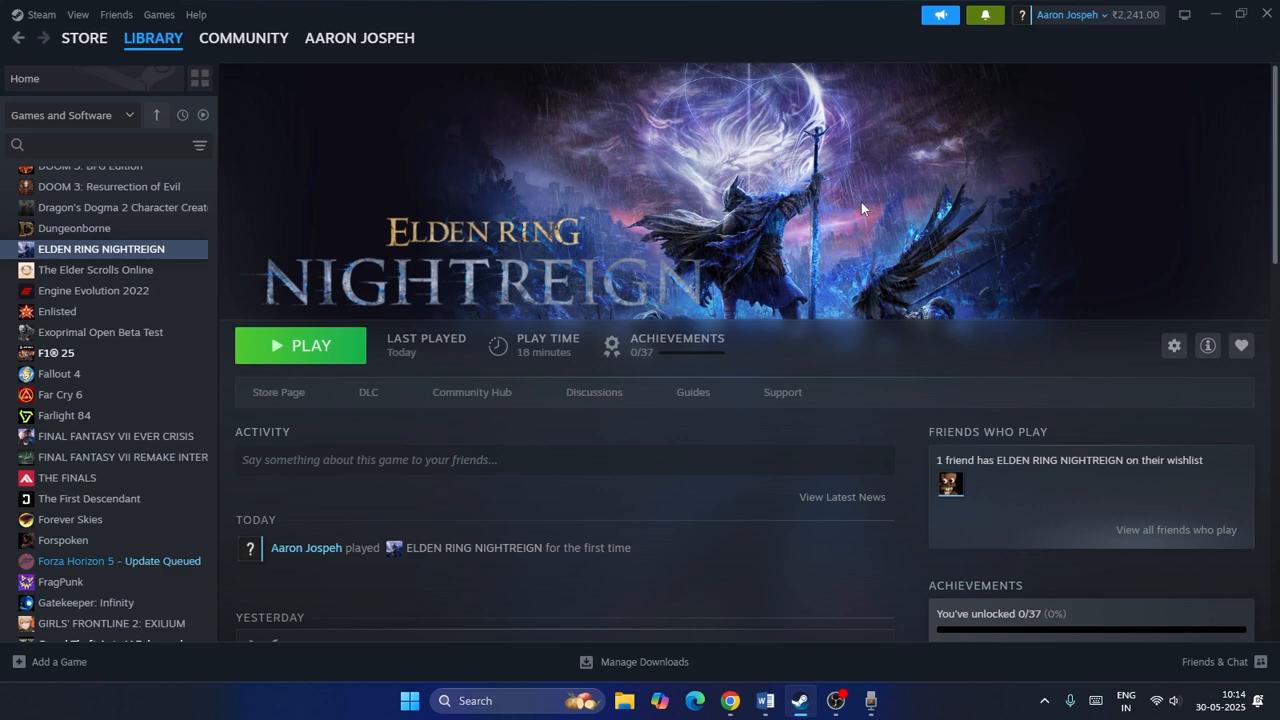
Switch to the Word notes and highlight the Step 1 line about restarting Steam and the PC.
{"action": "left_click", "coordinate": [765, 702]}
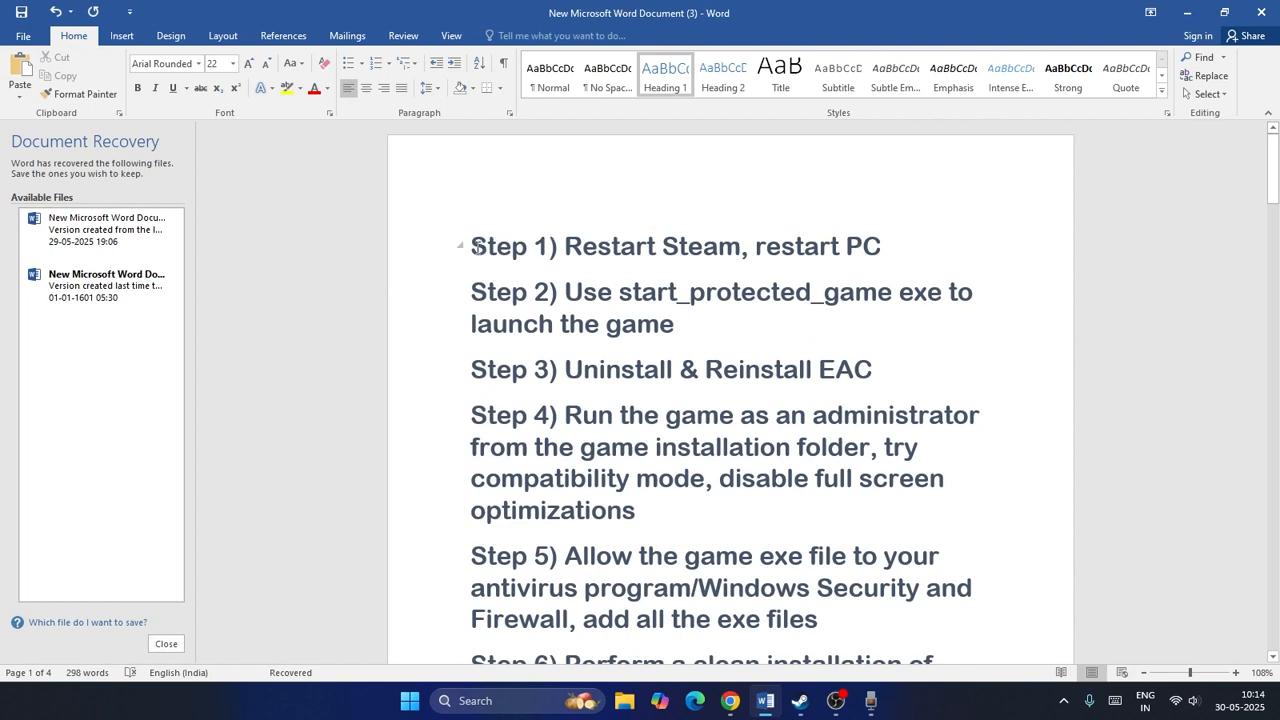
{"action": "left_click_drag", "start_coordinate": [477, 249], "coordinate": [949, 257]}
{"action": "left_click", "coordinate": [751, 248]}
{"action": "left_click", "coordinate": [949, 257]}
{"action": "left_click", "coordinate": [1186, 12]}
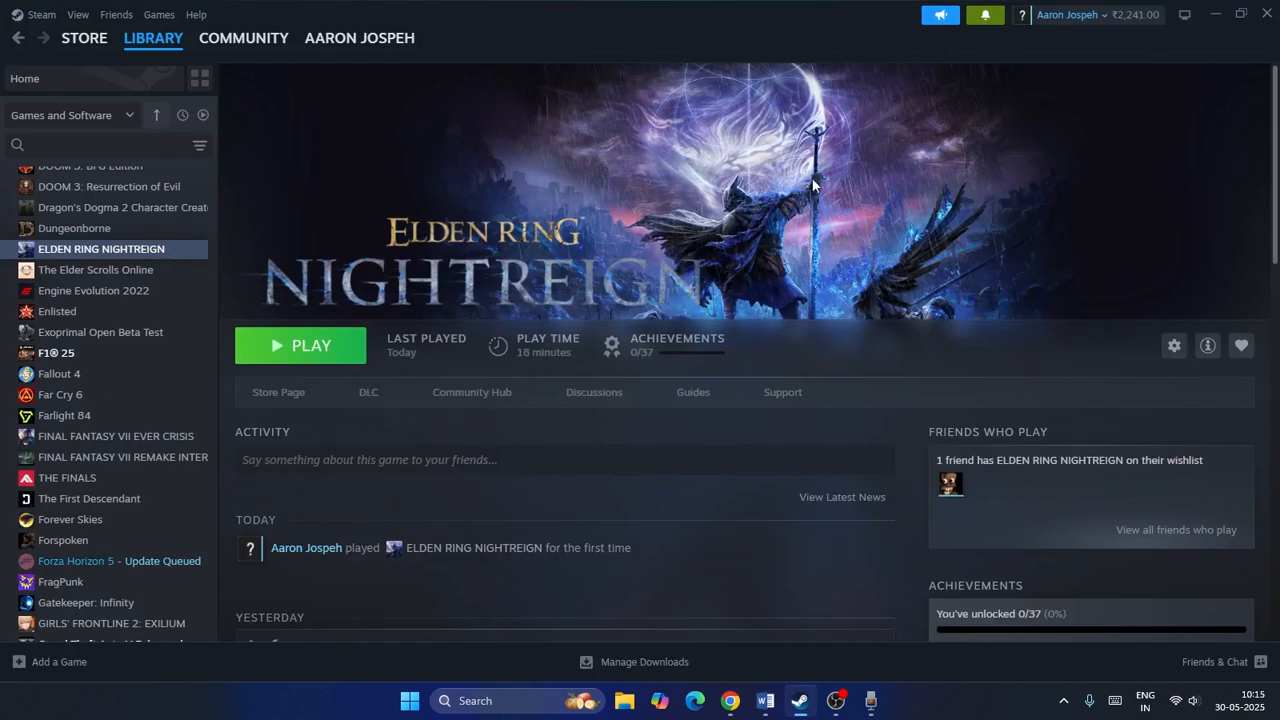
Close the Steam window and relaunch Steam from its desktop shortcut.
{"action": "left_click", "coordinate": [1258, 27]}
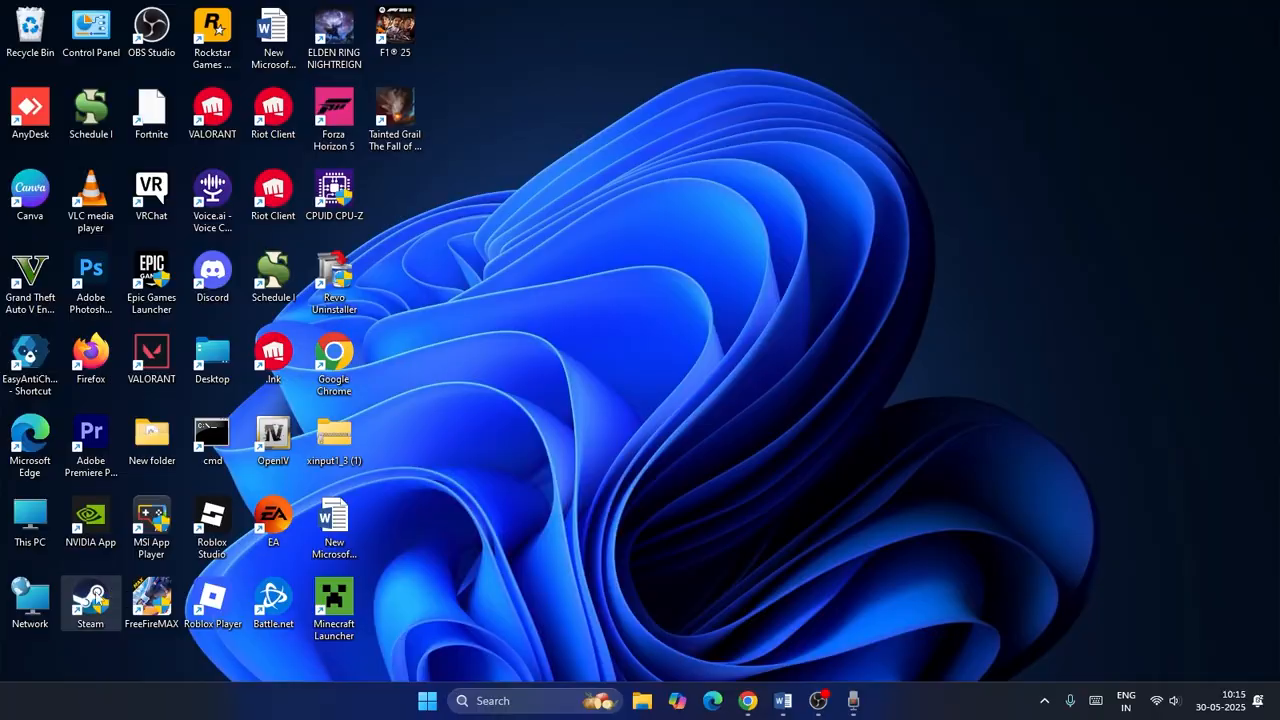
{"action": "double_click", "coordinate": [95, 600]}
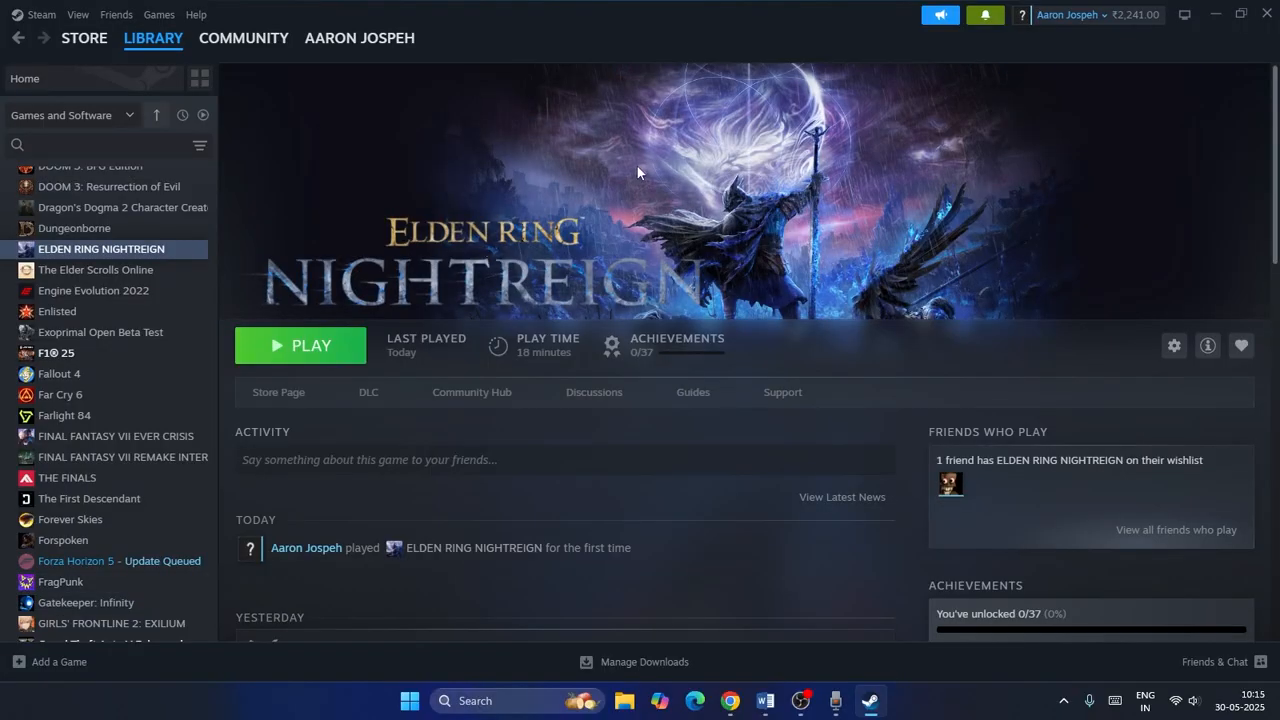
Open the Steam client menu to show its Exit option, then minimize Steam.
{"action": "left_click", "coordinate": [33, 14]}
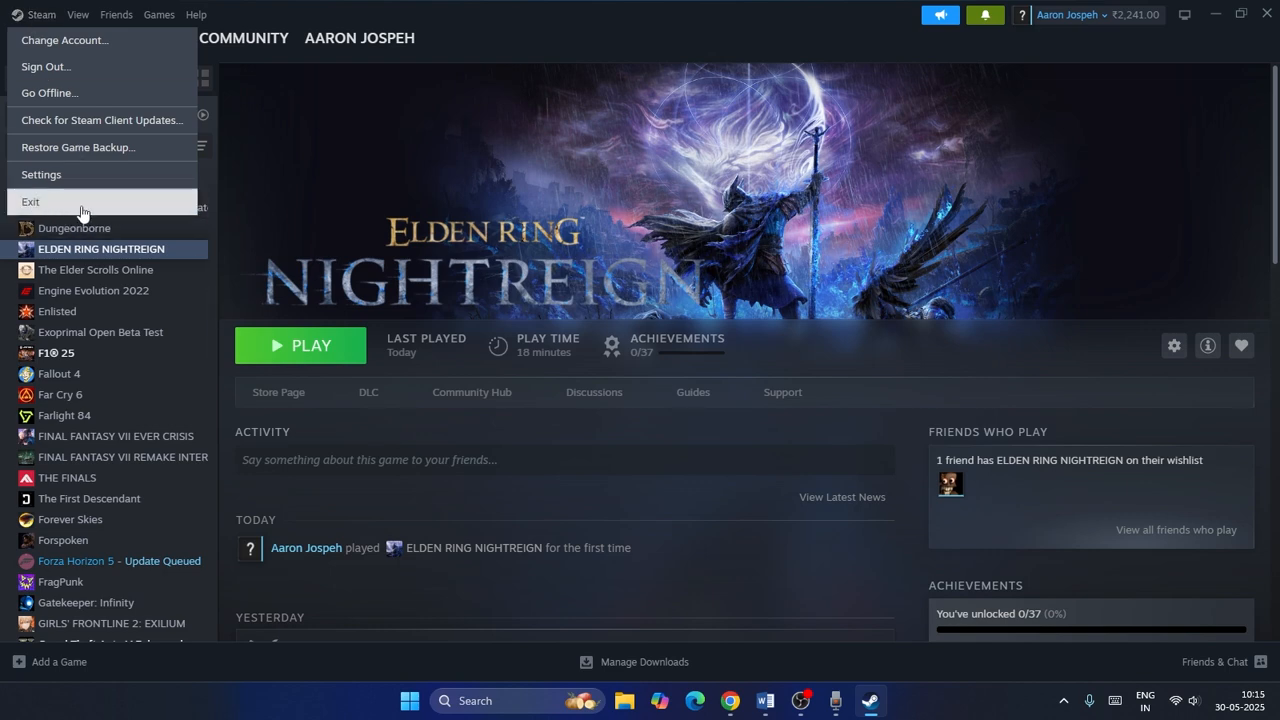
{"action": "left_click", "coordinate": [743, 146]}
{"action": "left_click", "coordinate": [1223, 17]}
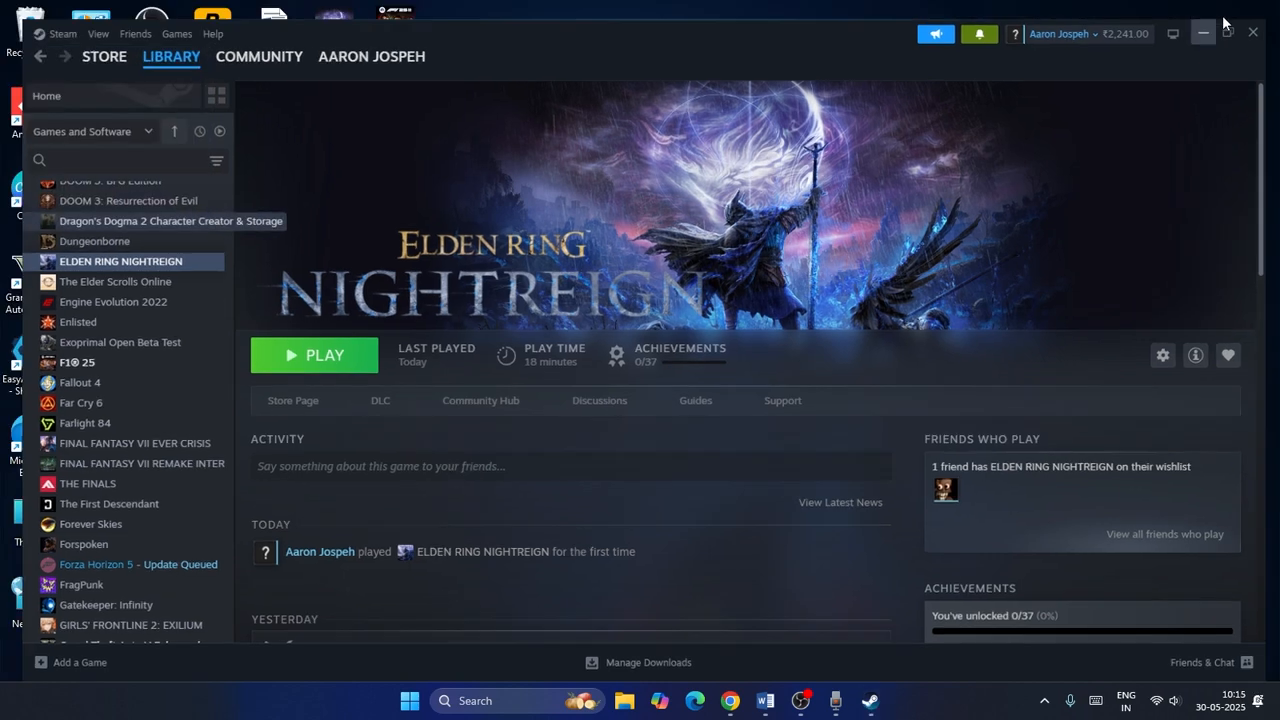
Open the Start menu's power options to show the restart choice, then dismiss them.
{"action": "left_click", "coordinate": [409, 703]}
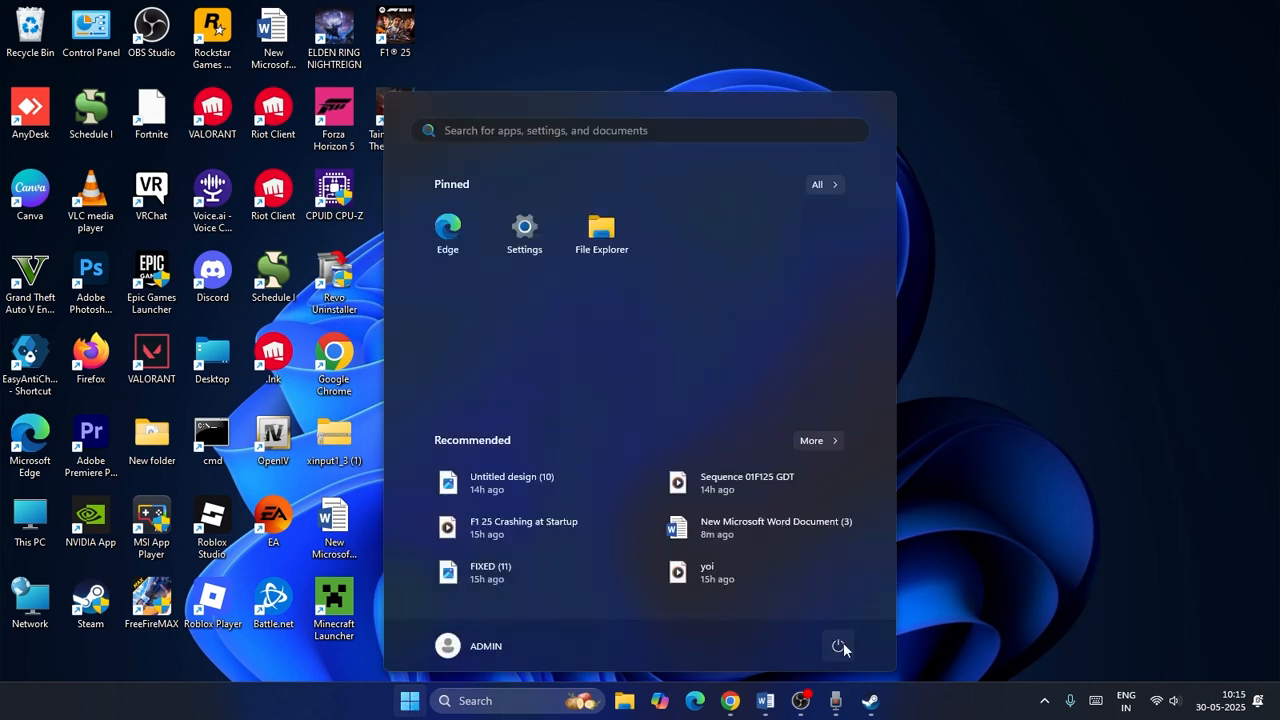
{"action": "left_click", "coordinate": [839, 646]}
{"action": "left_click", "coordinate": [997, 574]}
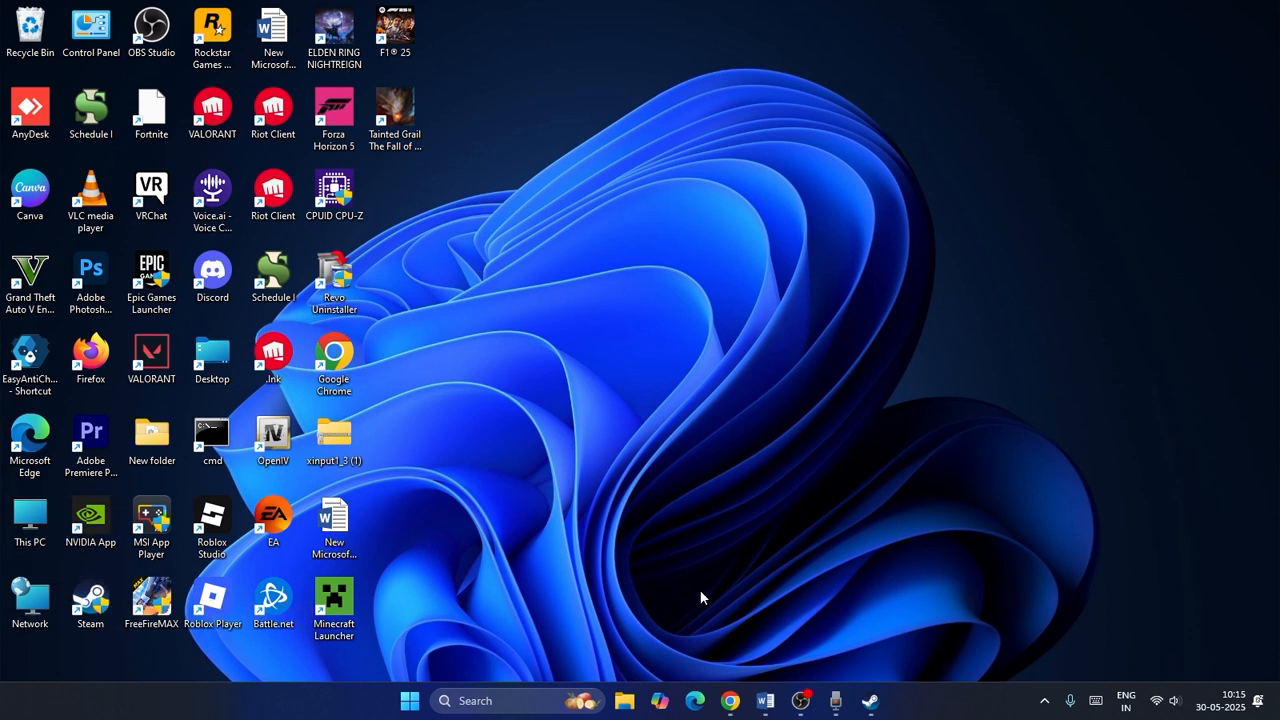
Bring the Steam window back to the front.
{"action": "left_click", "coordinate": [870, 700]}
{"action": "left_click", "coordinate": [870, 700]}
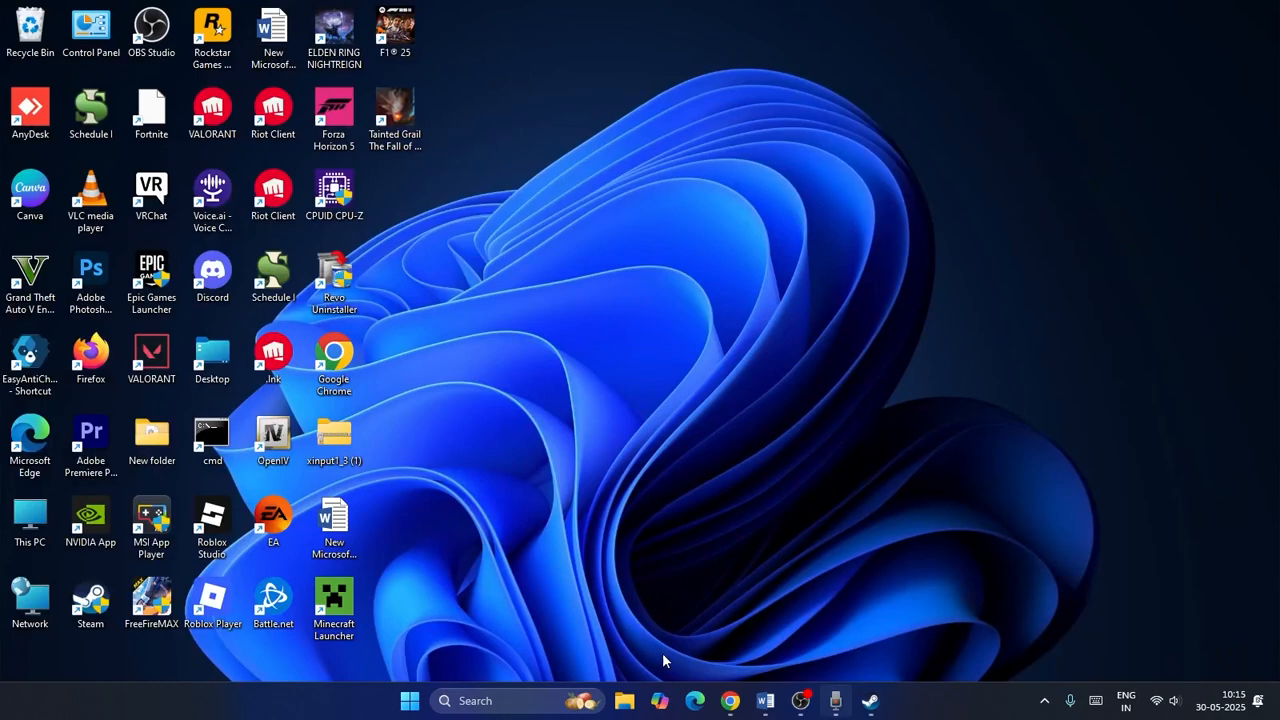
{"action": "left_click", "coordinate": [870, 700]}
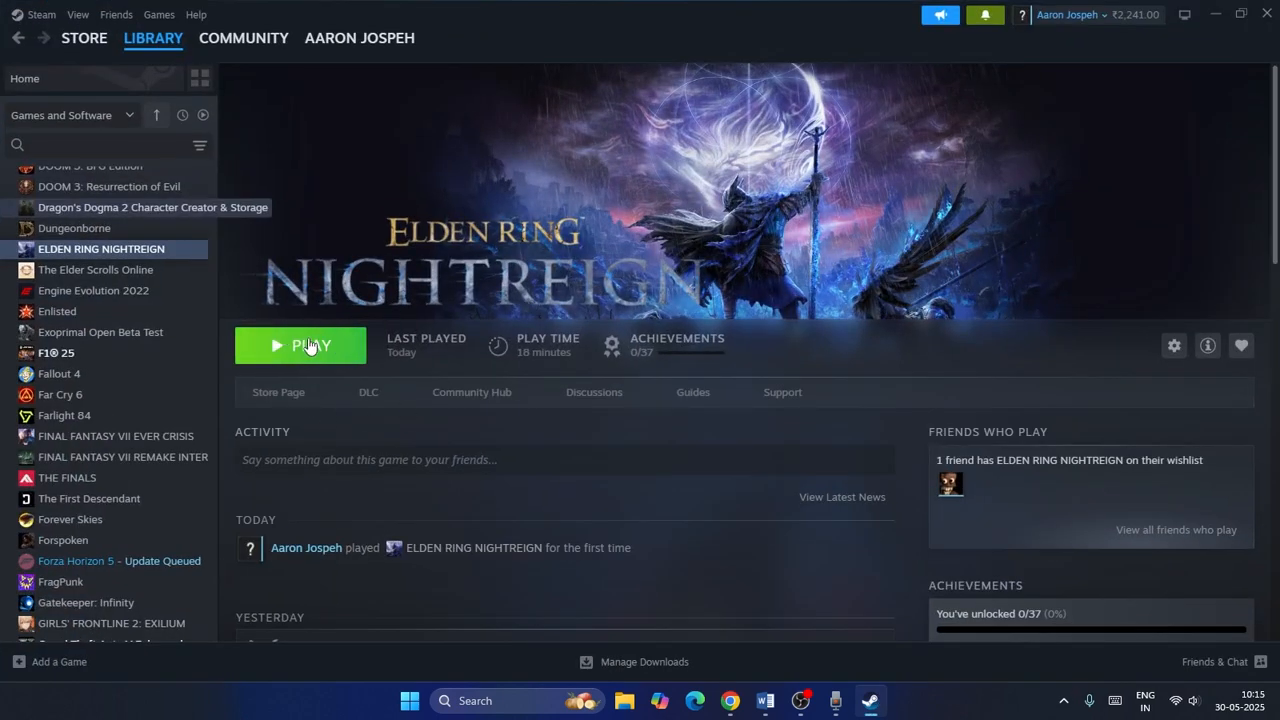
Switch to the Word notes and highlight Step 2 about using the start_protected_game exe.
{"action": "left_click", "coordinate": [765, 700]}
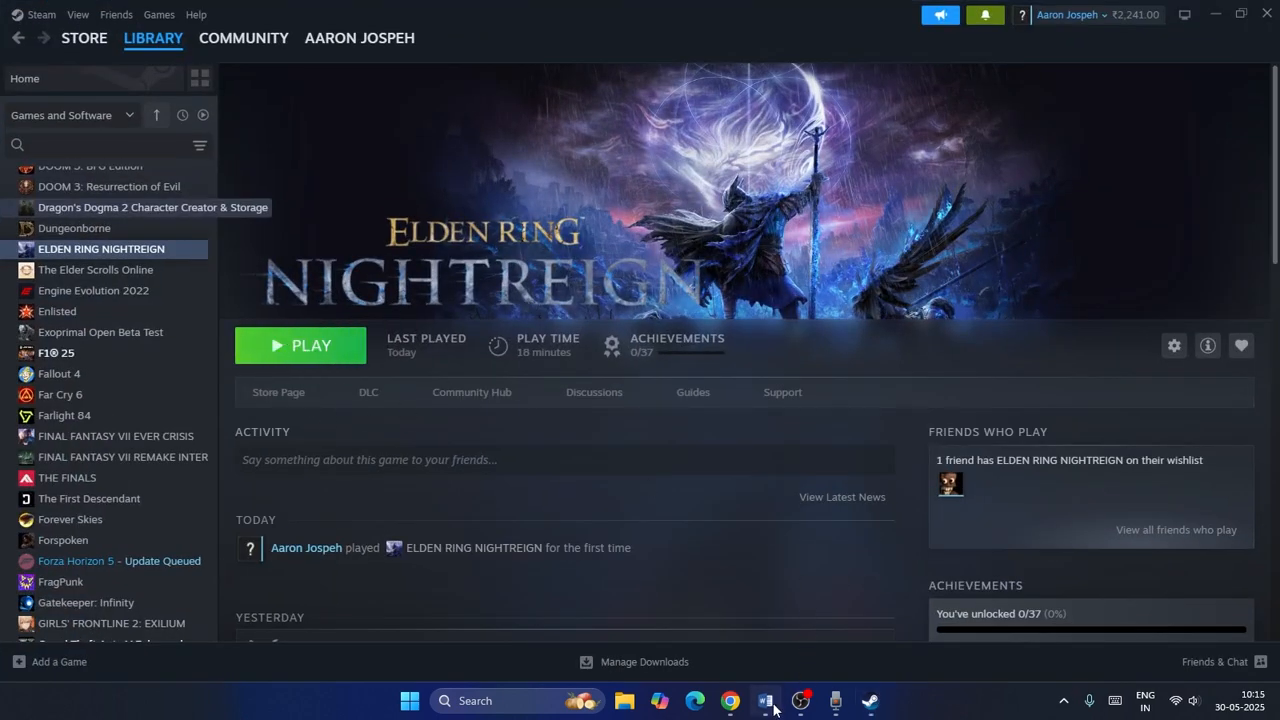
{"action": "left_click_drag", "start_coordinate": [565, 291], "coordinate": [886, 320]}
{"action": "left_click", "coordinate": [677, 323]}
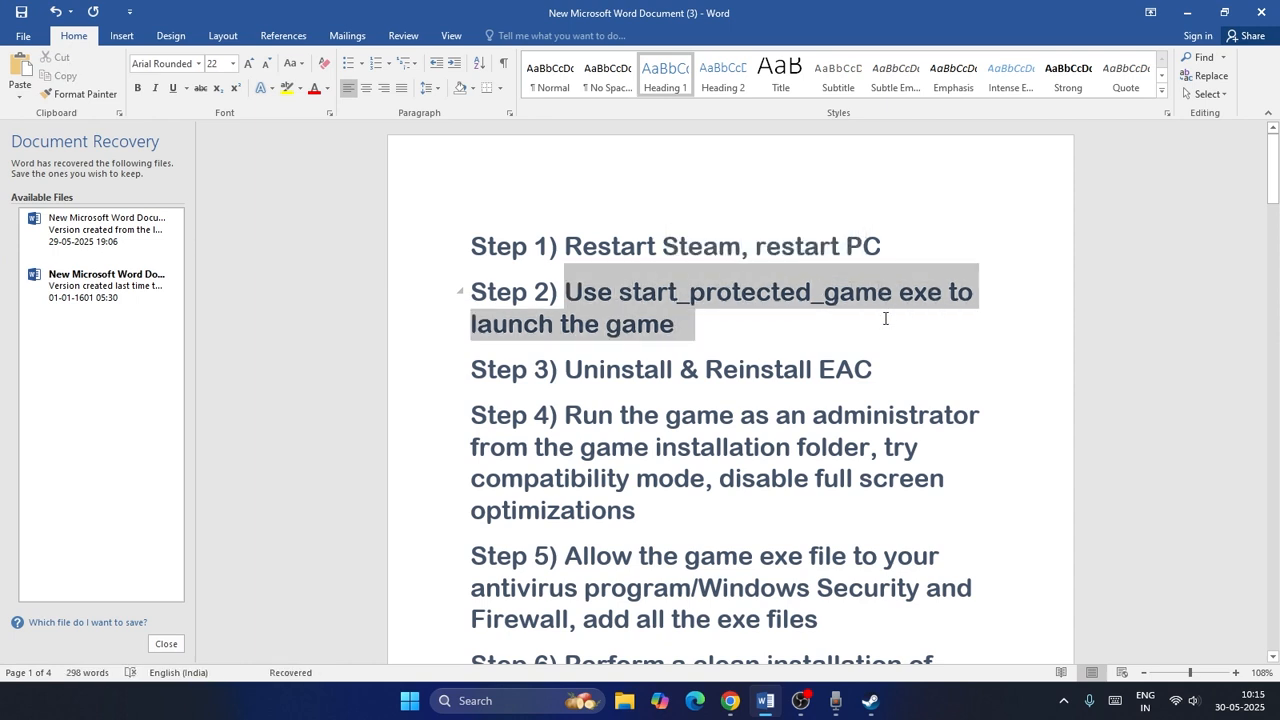
{"action": "left_click", "coordinate": [931, 321]}
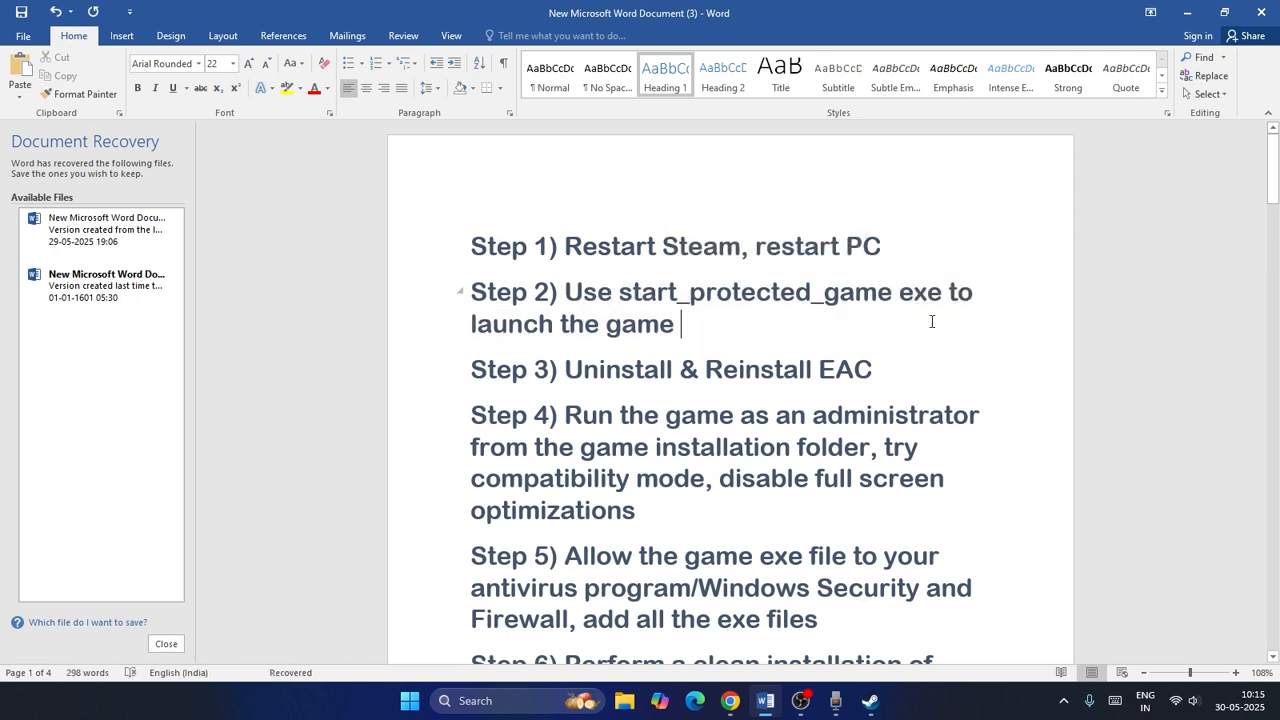
{"action": "left_click", "coordinate": [1187, 12]}
Browse the local files of ELDEN RING NIGHTREIGN from its library entry and maximize the folder window.
{"action": "right_click", "coordinate": [150, 256]}
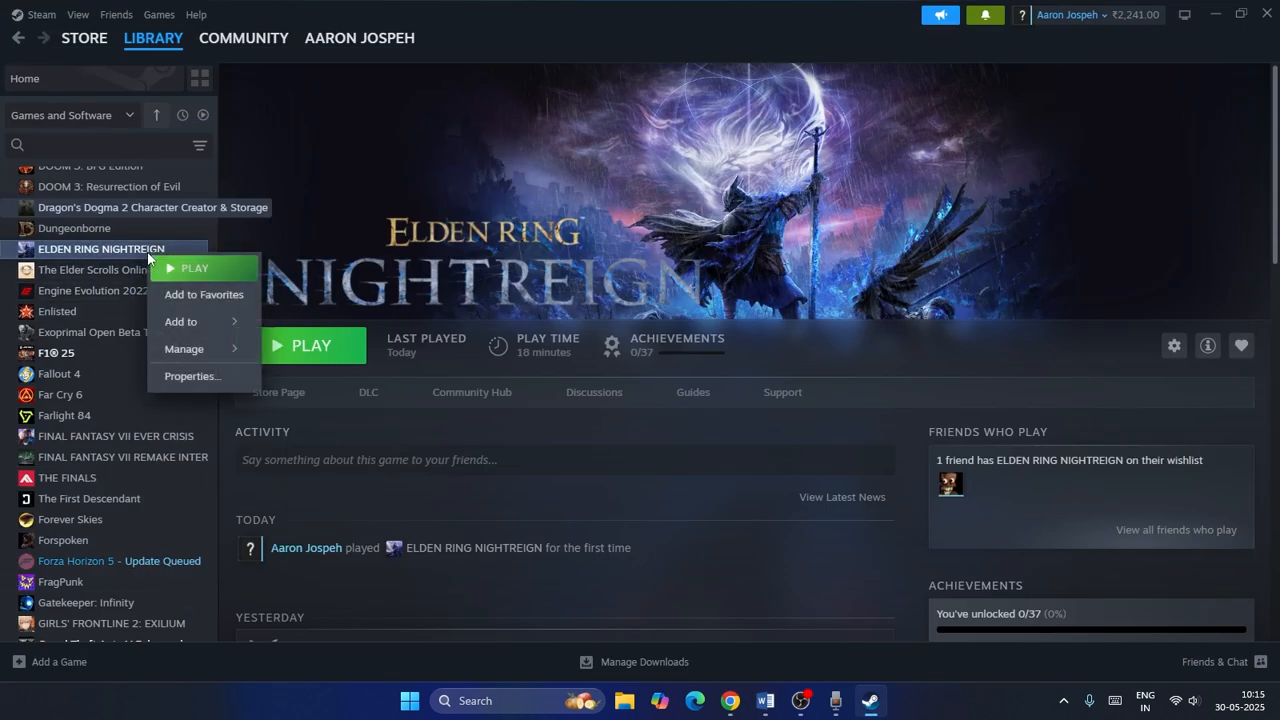
{"action": "mouse_move", "coordinate": [200, 358]}
{"action": "left_click", "coordinate": [317, 378]}
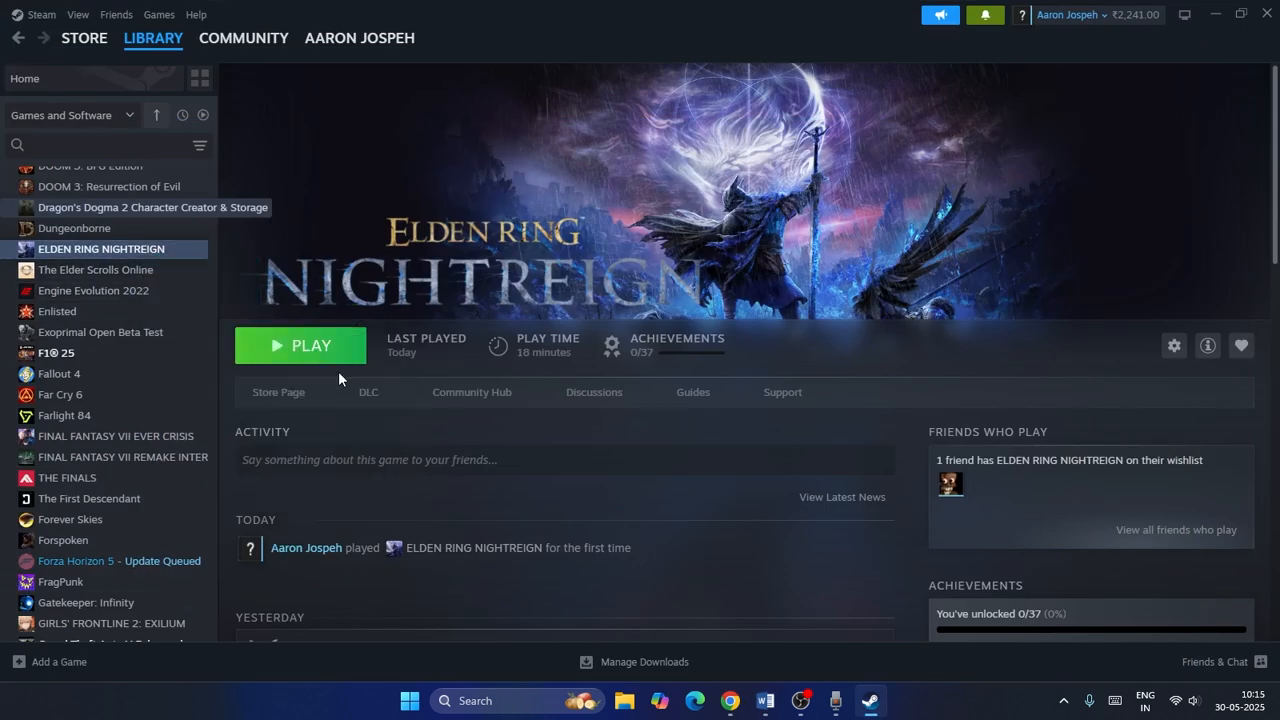
{"action": "left_click", "coordinate": [1002, 12]}
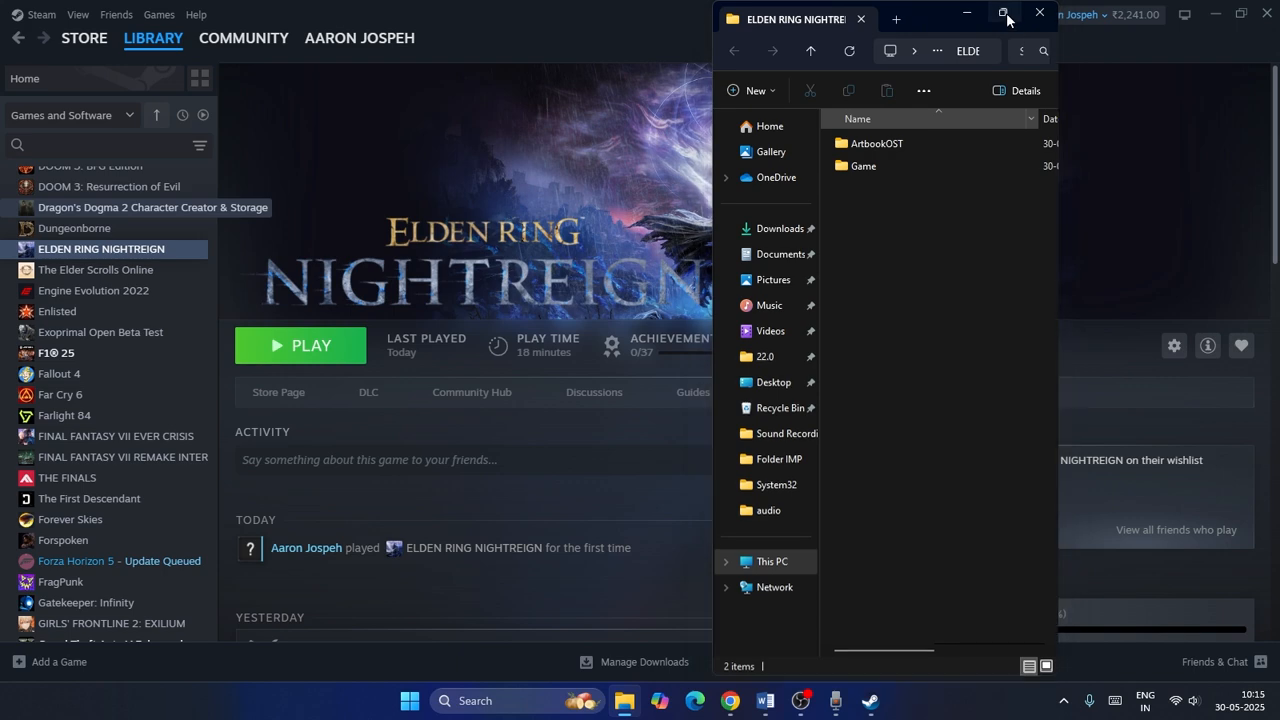
Open the Game folder to locate start_protected_game, then close the folder window.
{"action": "double_click", "coordinate": [176, 136]}
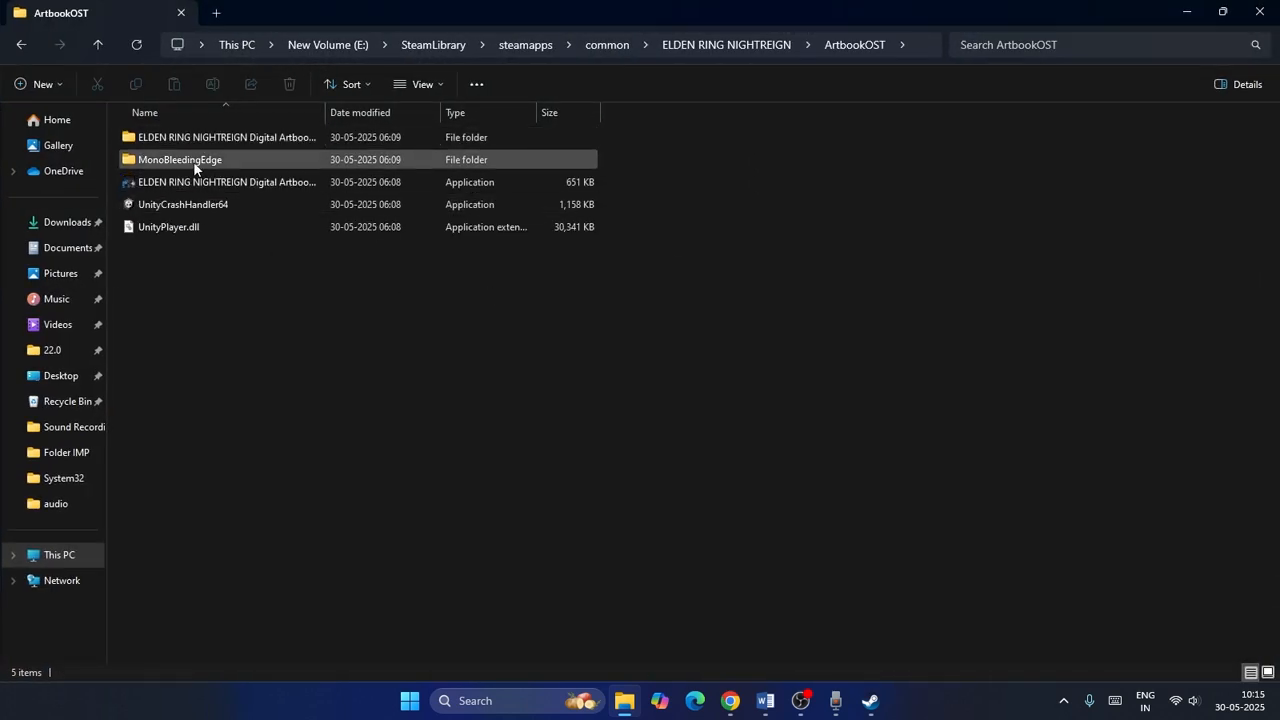
{"action": "left_click", "coordinate": [100, 44]}
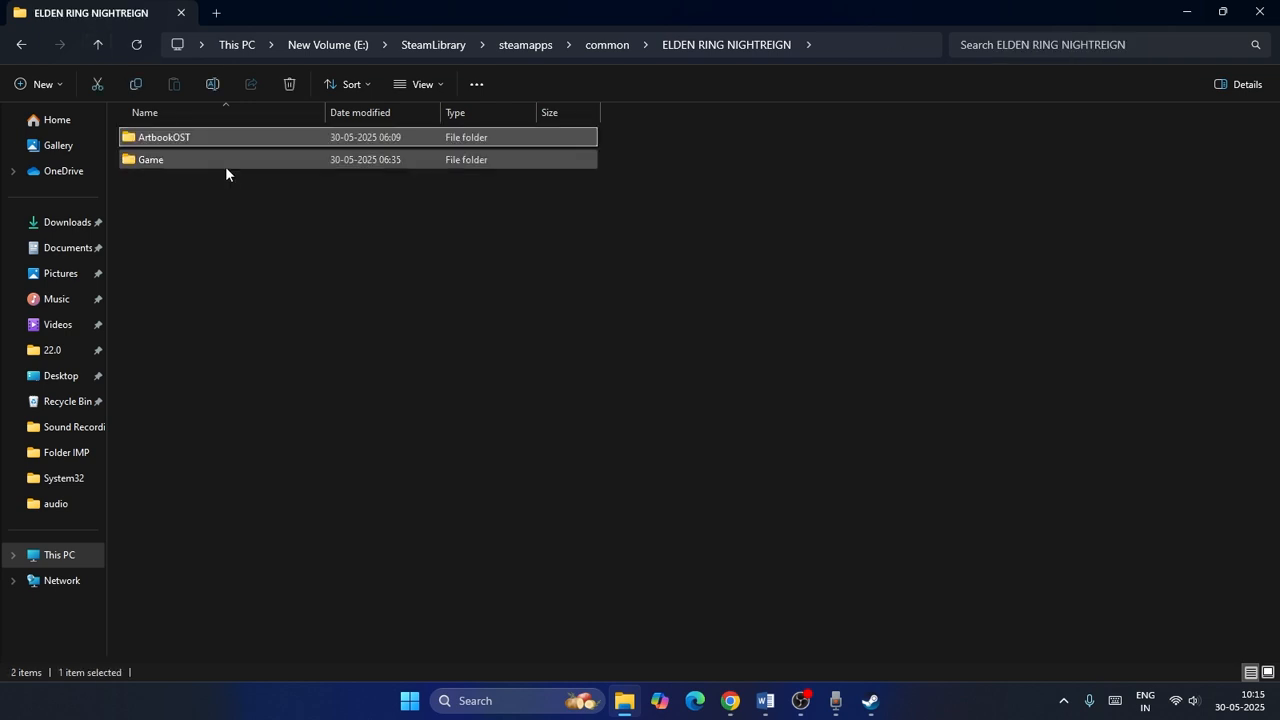
{"action": "double_click", "coordinate": [200, 160]}
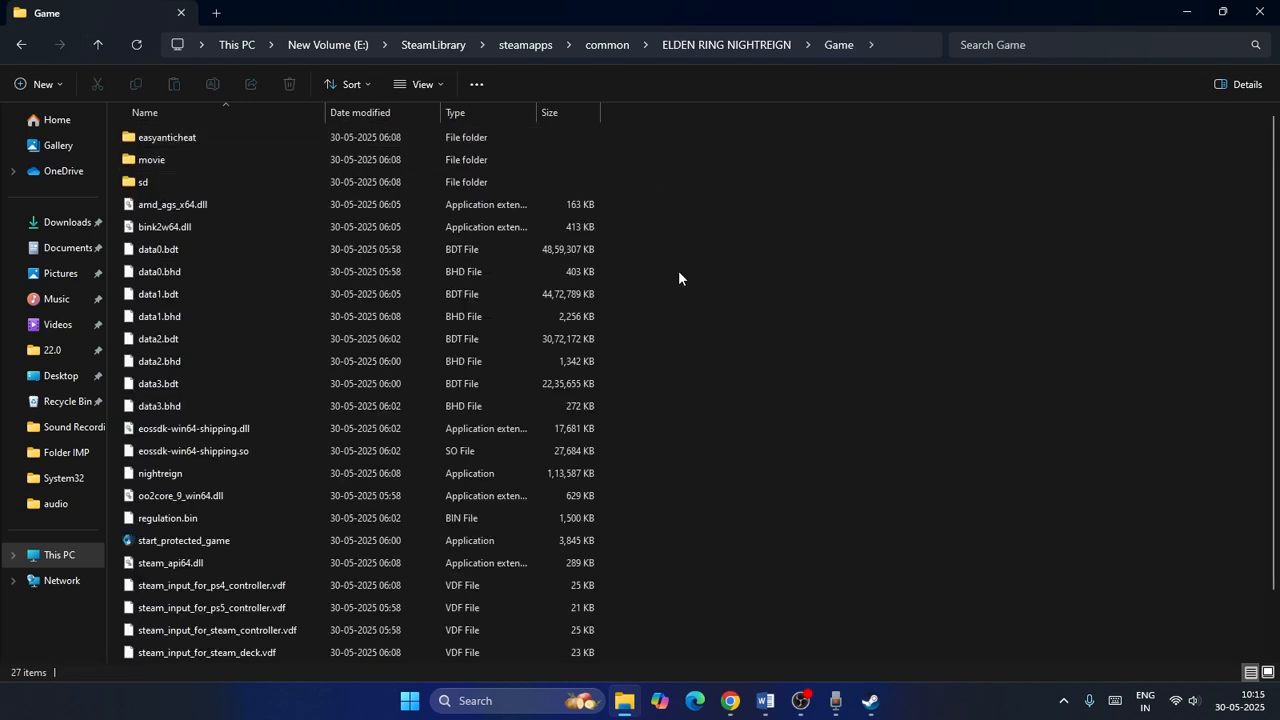
{"action": "scroll", "coordinate": [678, 270], "scroll_direction": "down", "scroll_amount": 1}
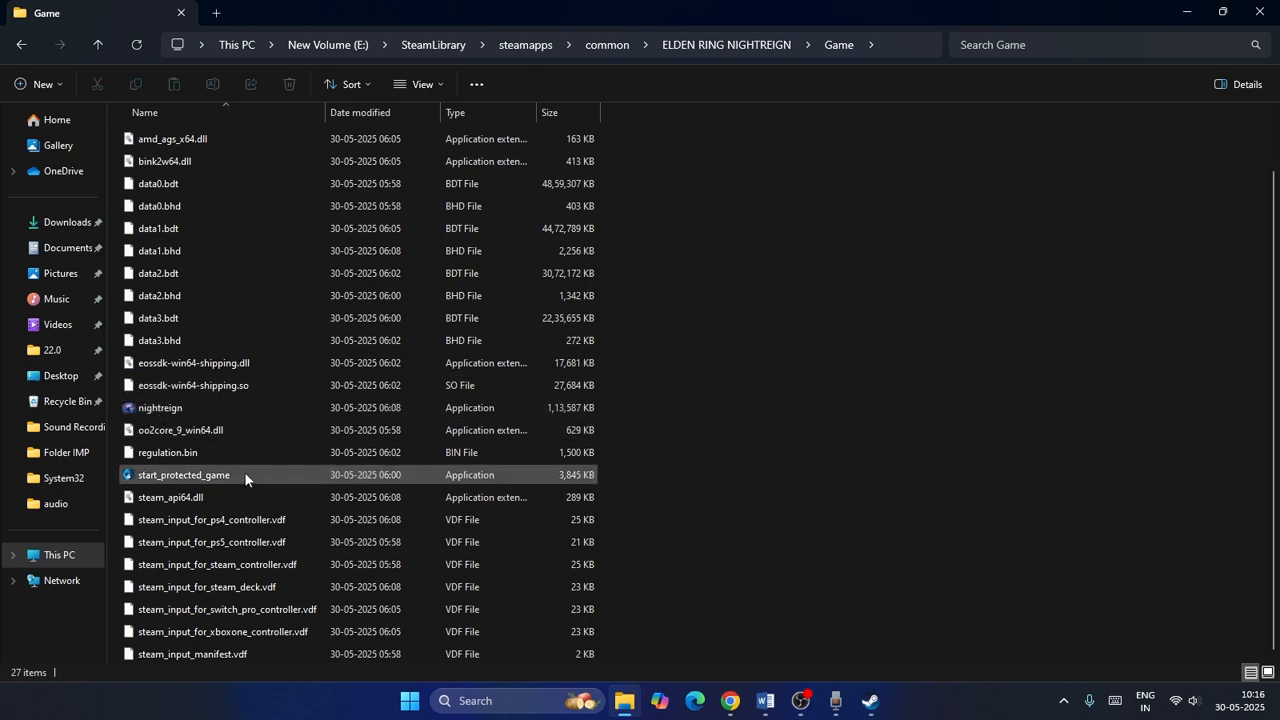
{"action": "left_click", "coordinate": [1262, 12]}
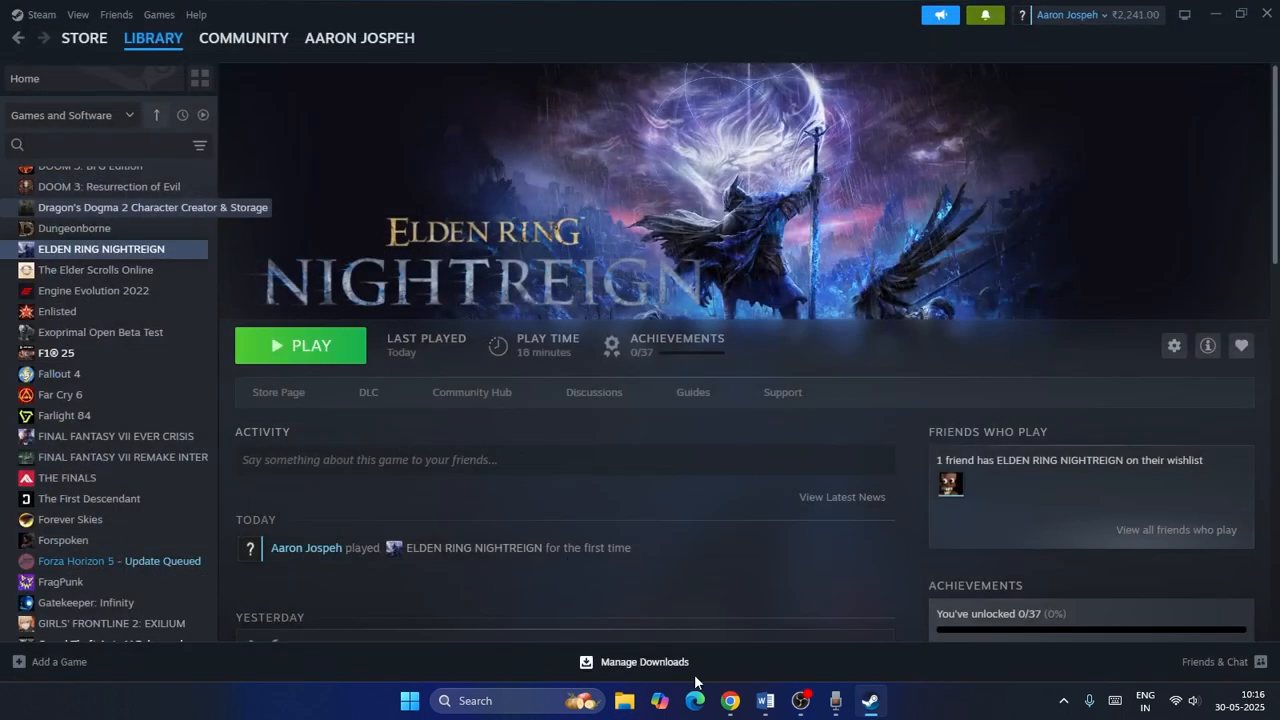
Switch to the Word notes and highlight Step 3 about uninstalling and reinstalling EAC.
{"action": "left_click", "coordinate": [765, 700]}
{"action": "scroll", "coordinate": [636, 296], "scroll_direction": "down", "scroll_amount": 2}
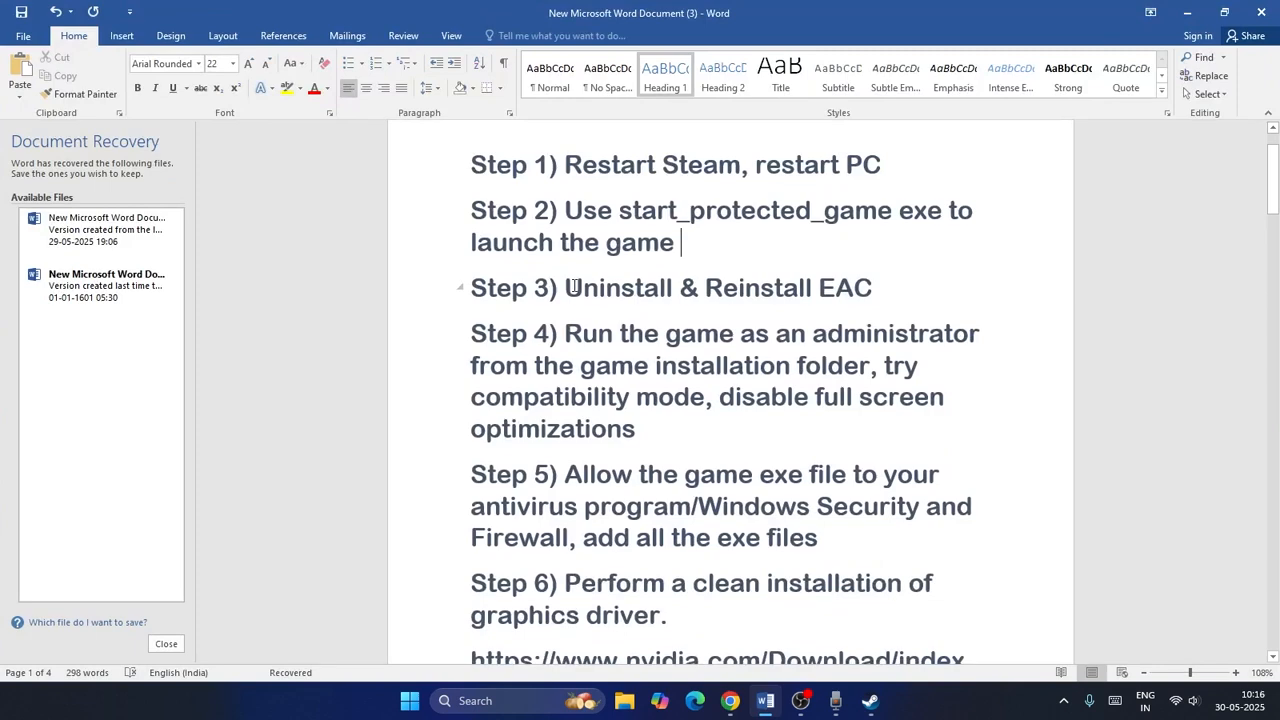
{"action": "left_click_drag", "start_coordinate": [566, 287], "coordinate": [892, 288]}
{"action": "left_click", "coordinate": [921, 300]}
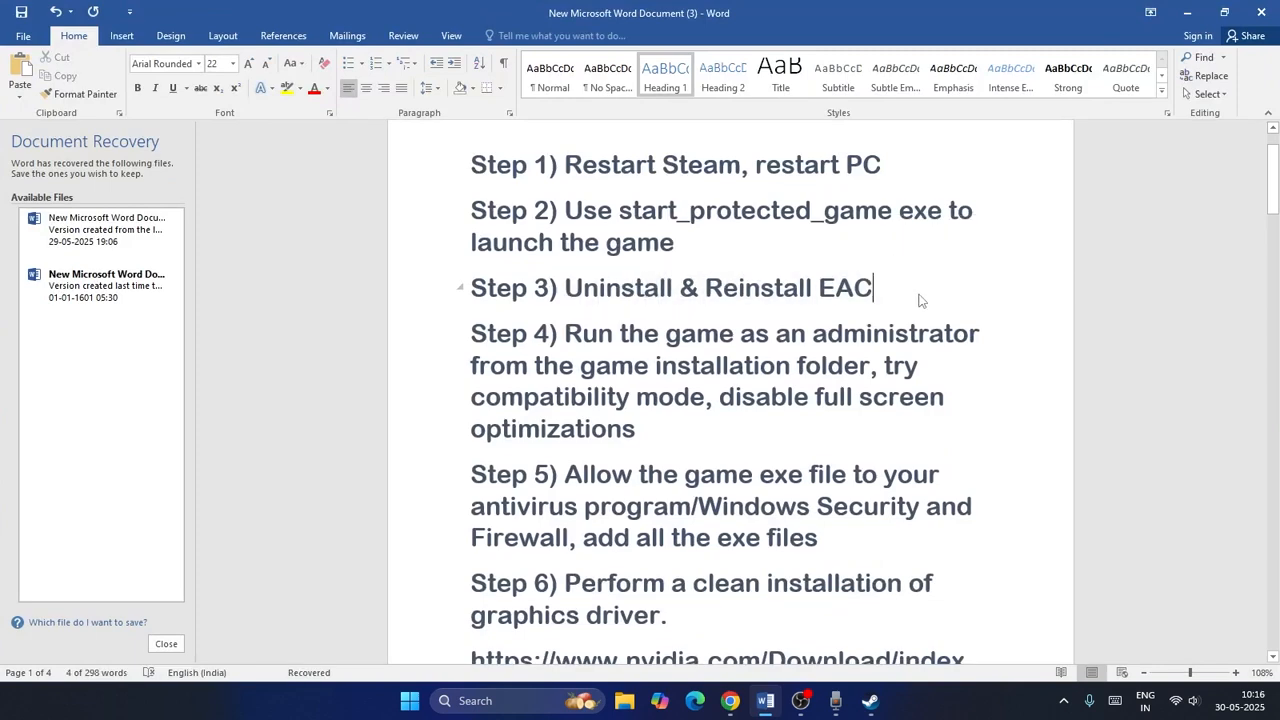
{"action": "left_click", "coordinate": [1187, 12]}
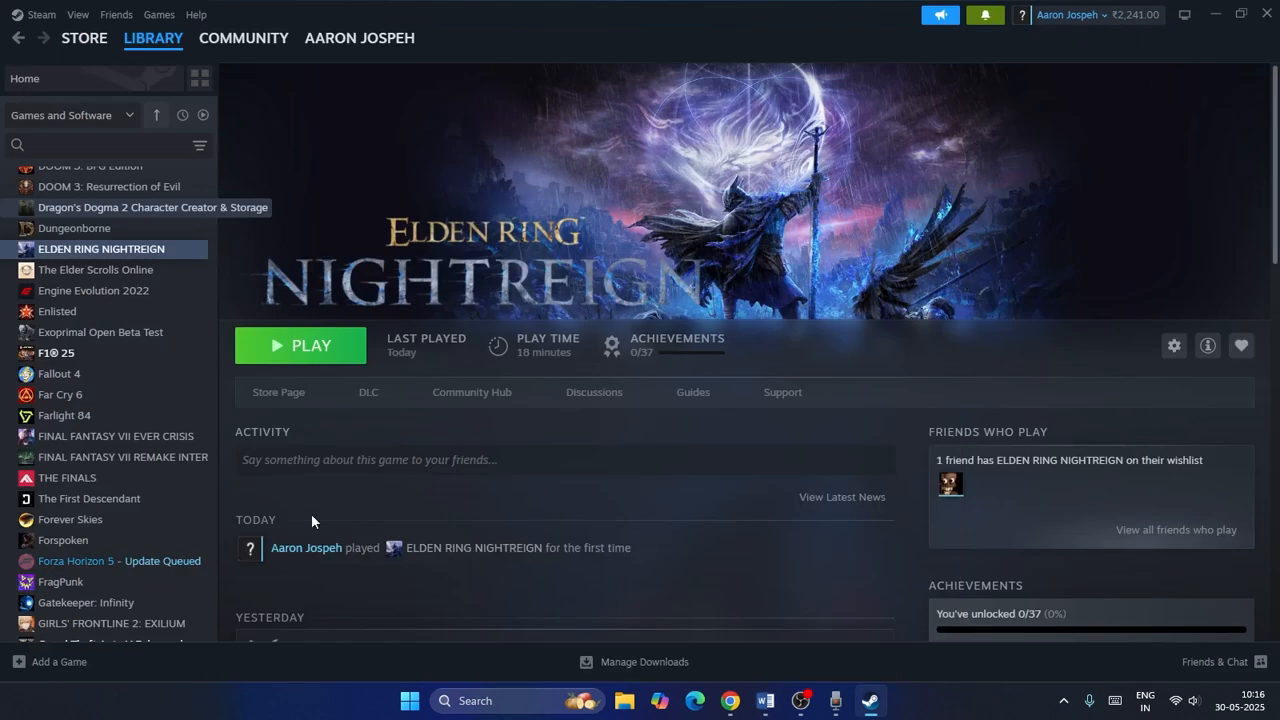
Browse the game's local files again and open its Game folder.
{"action": "right_click", "coordinate": [150, 250]}
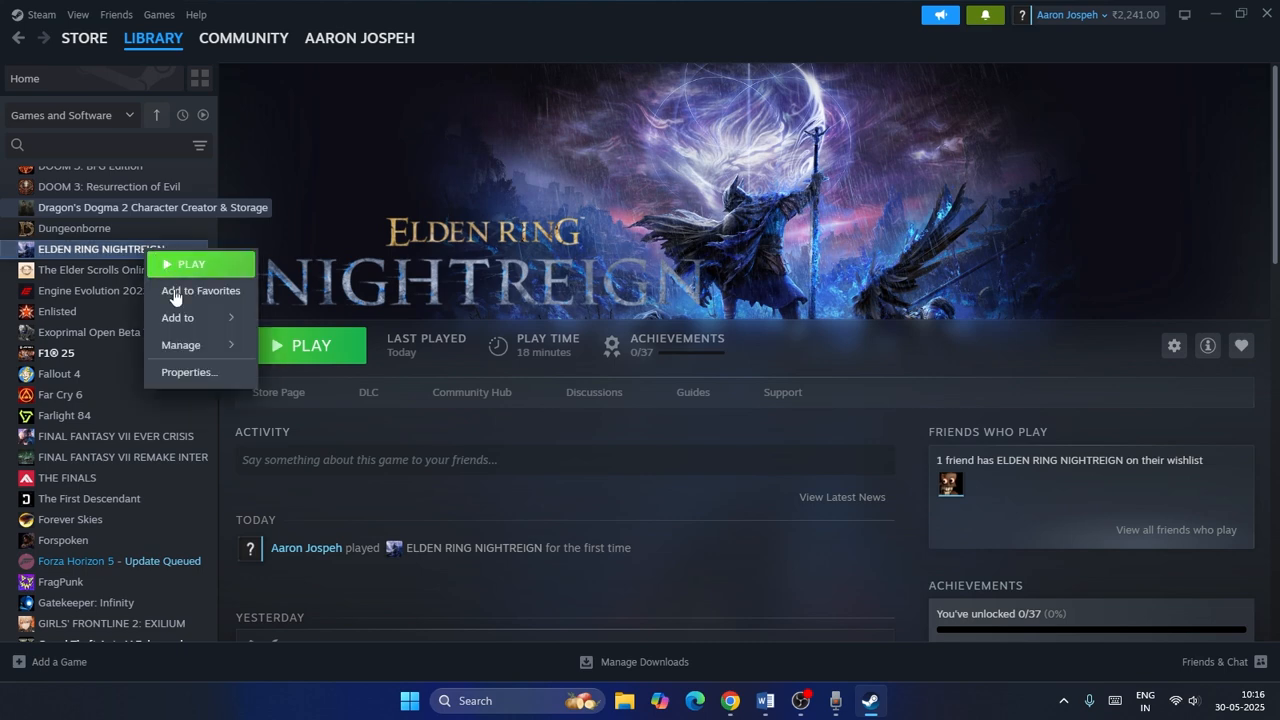
{"action": "mouse_move", "coordinate": [184, 352]}
{"action": "left_click", "coordinate": [315, 374]}
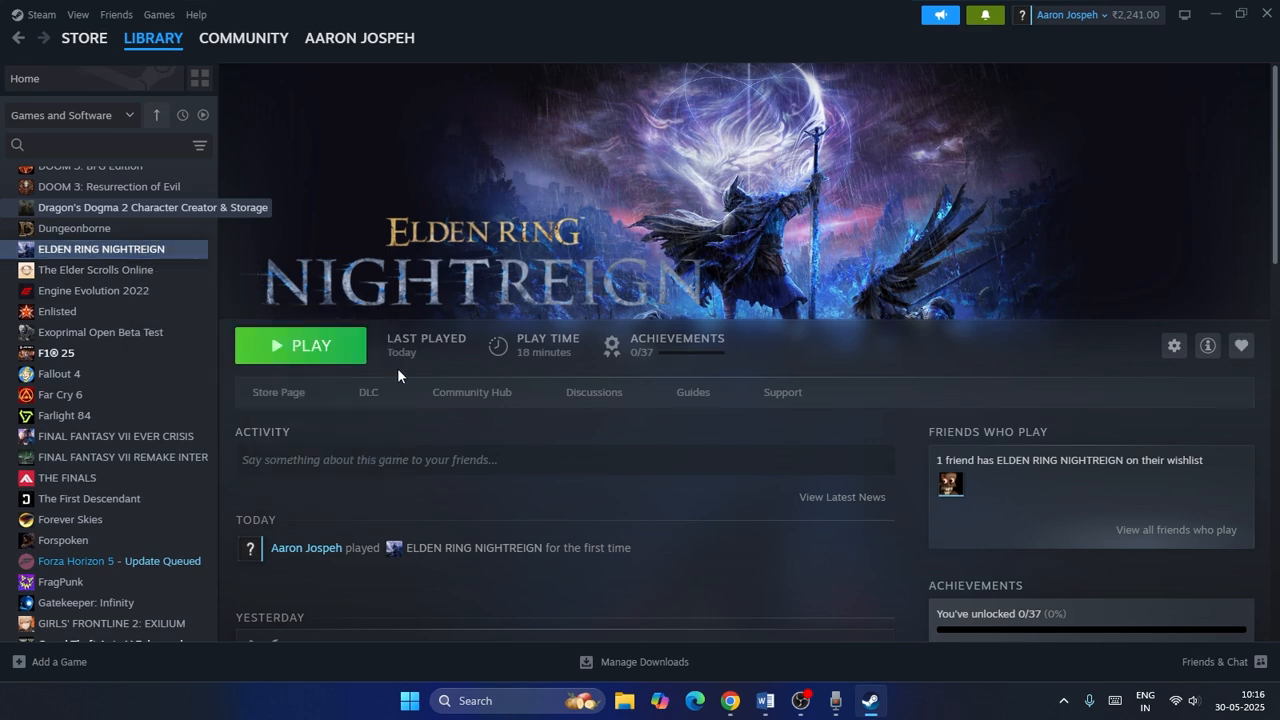
{"action": "double_click", "coordinate": [170, 162]}
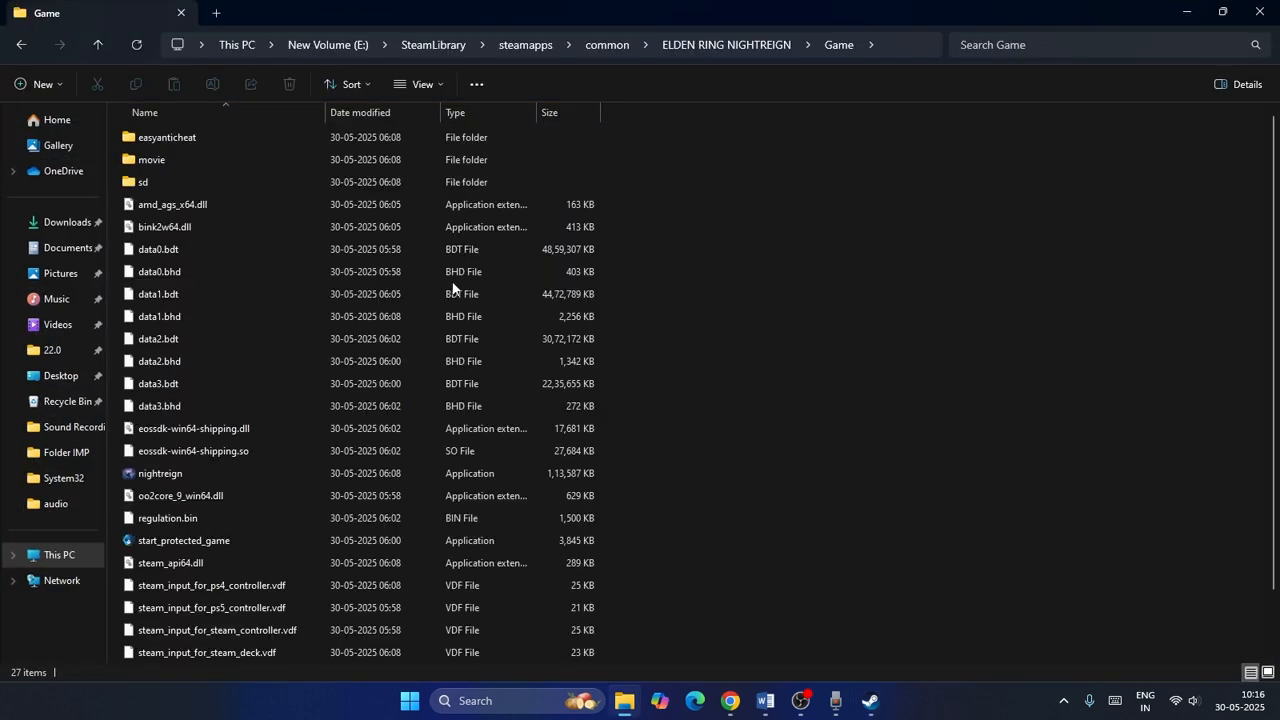
{"action": "scroll", "coordinate": [262, 316], "scroll_direction": "down", "scroll_amount": 2}
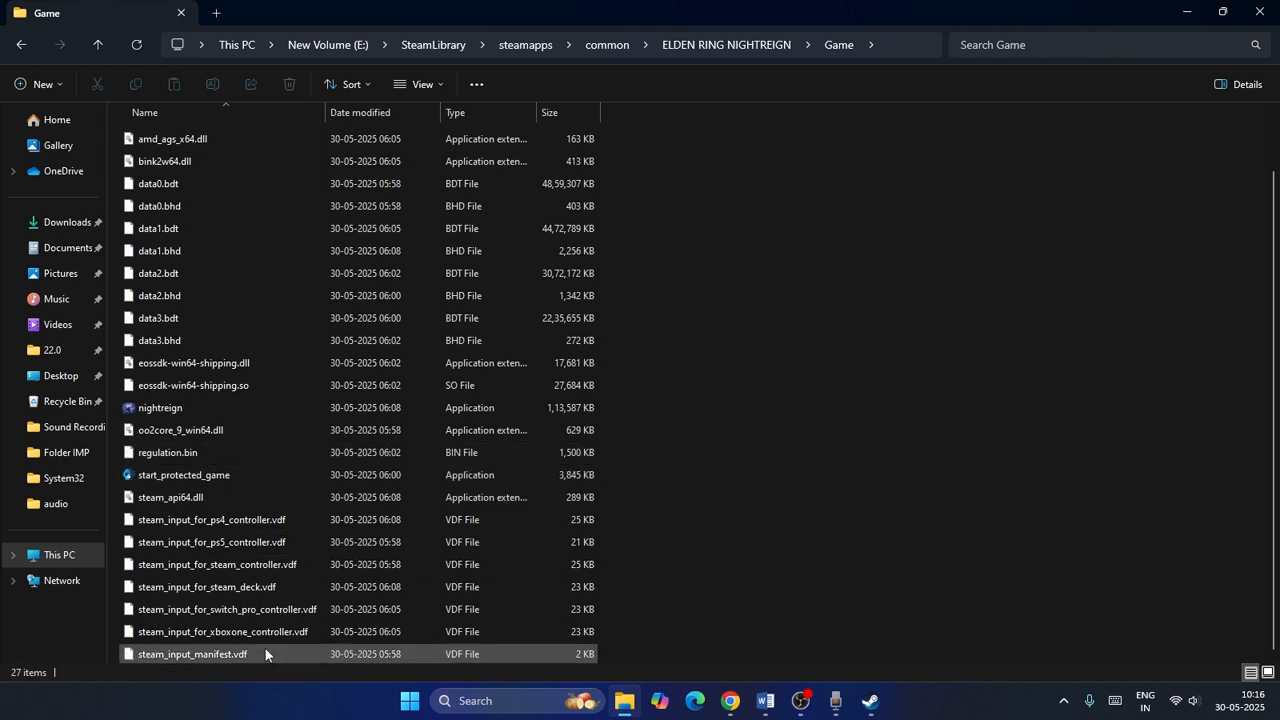
{"action": "scroll", "coordinate": [248, 401], "scroll_direction": "up", "scroll_amount": 1}
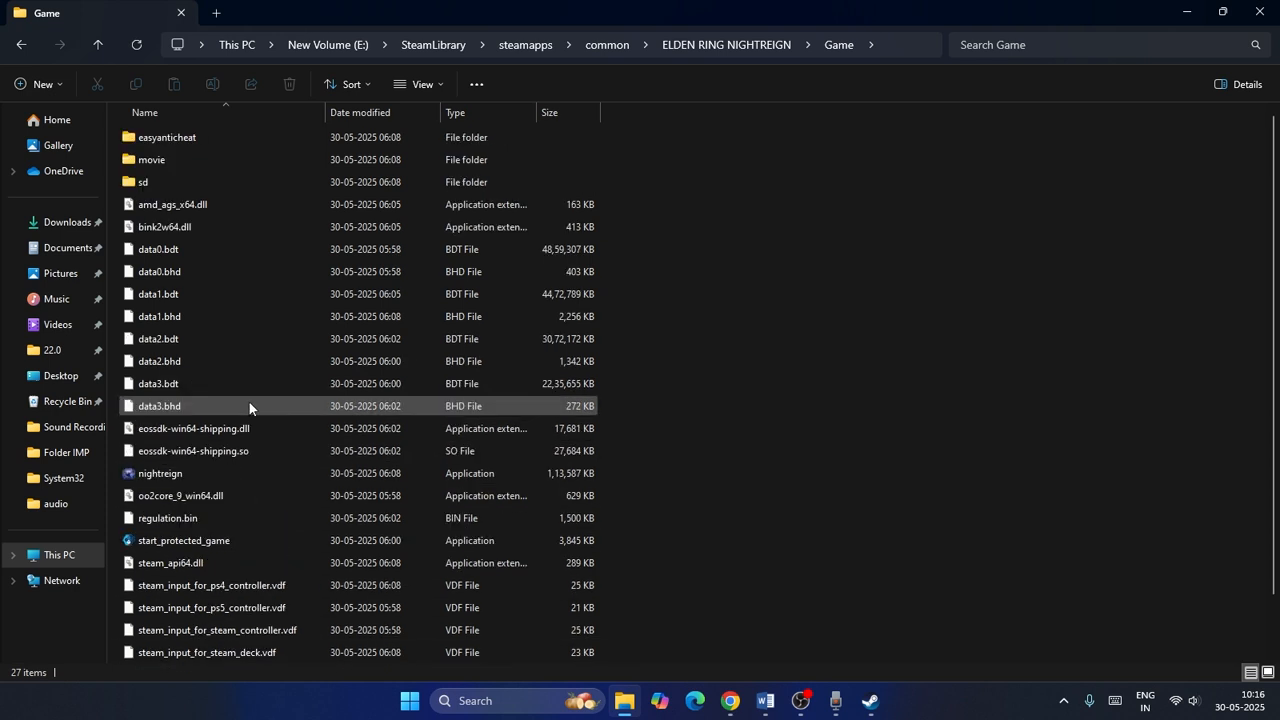
Open the easyanticheat folder, run uninstall_easyanticheat_eos_setup, and close its console window.
{"action": "double_click", "coordinate": [173, 138]}
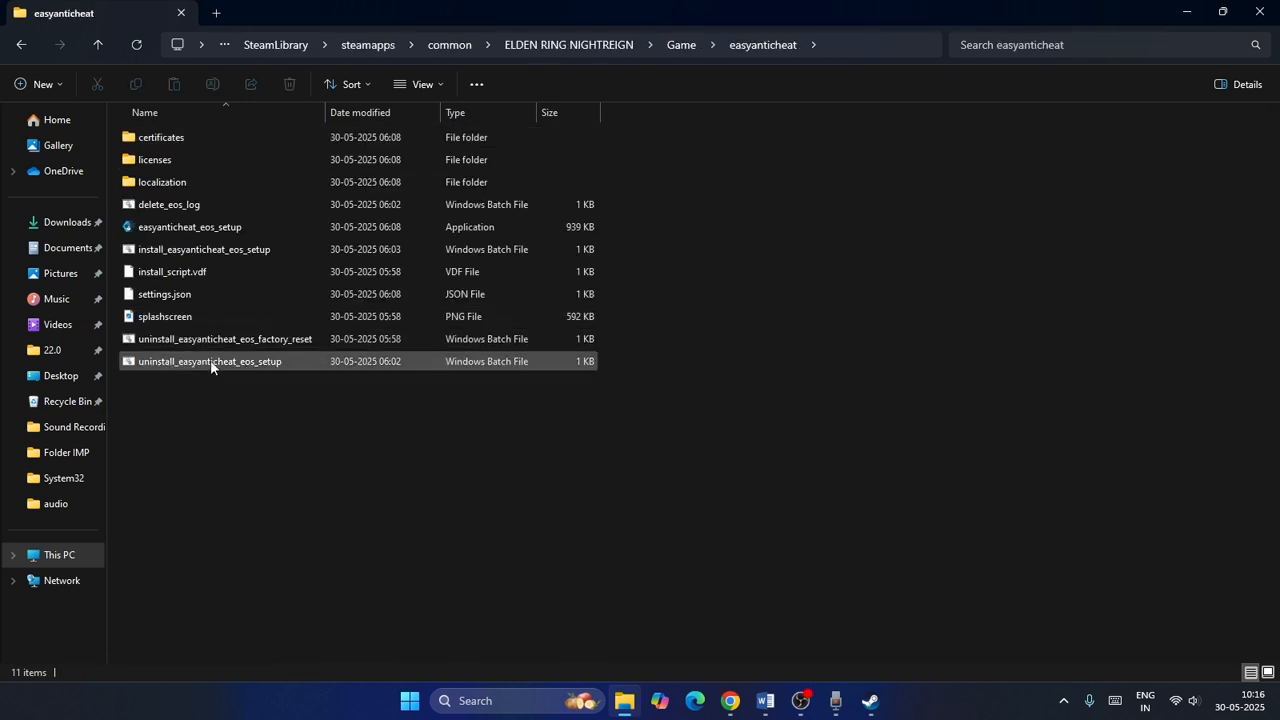
{"action": "left_click", "coordinate": [251, 364]}
{"action": "double_click", "coordinate": [252, 367]}
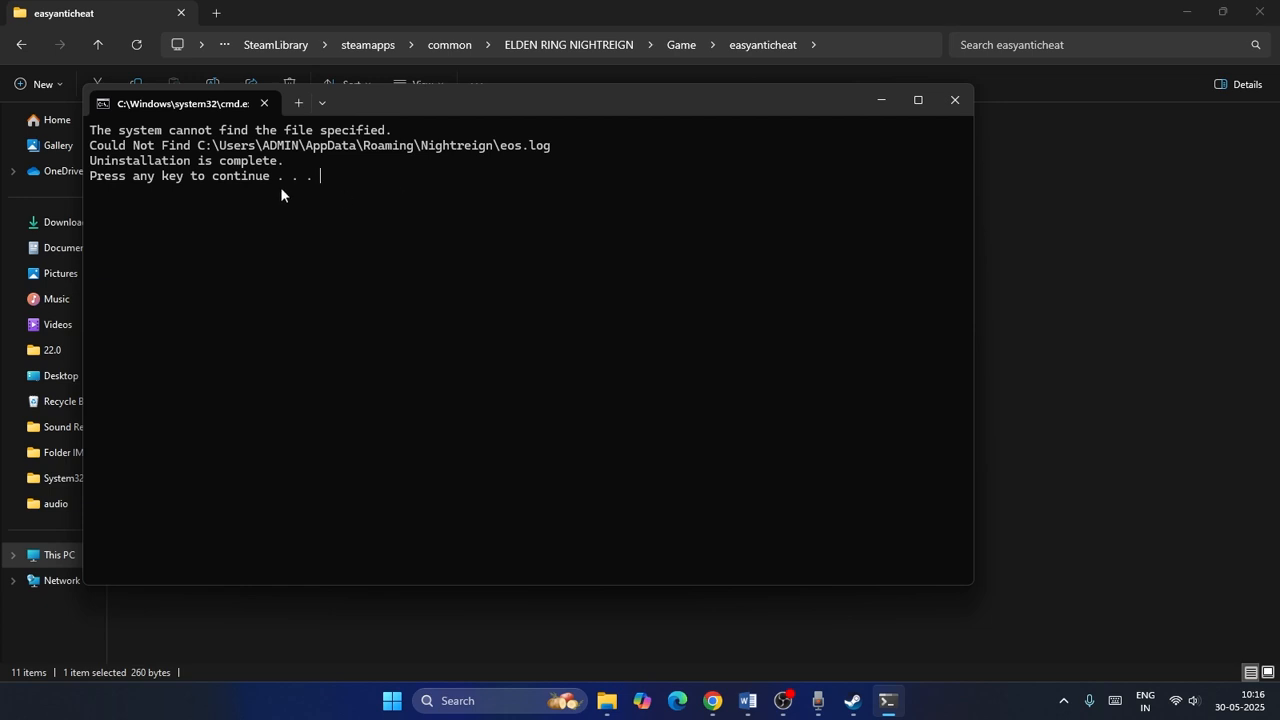
{"action": "left_click", "coordinate": [955, 100]}
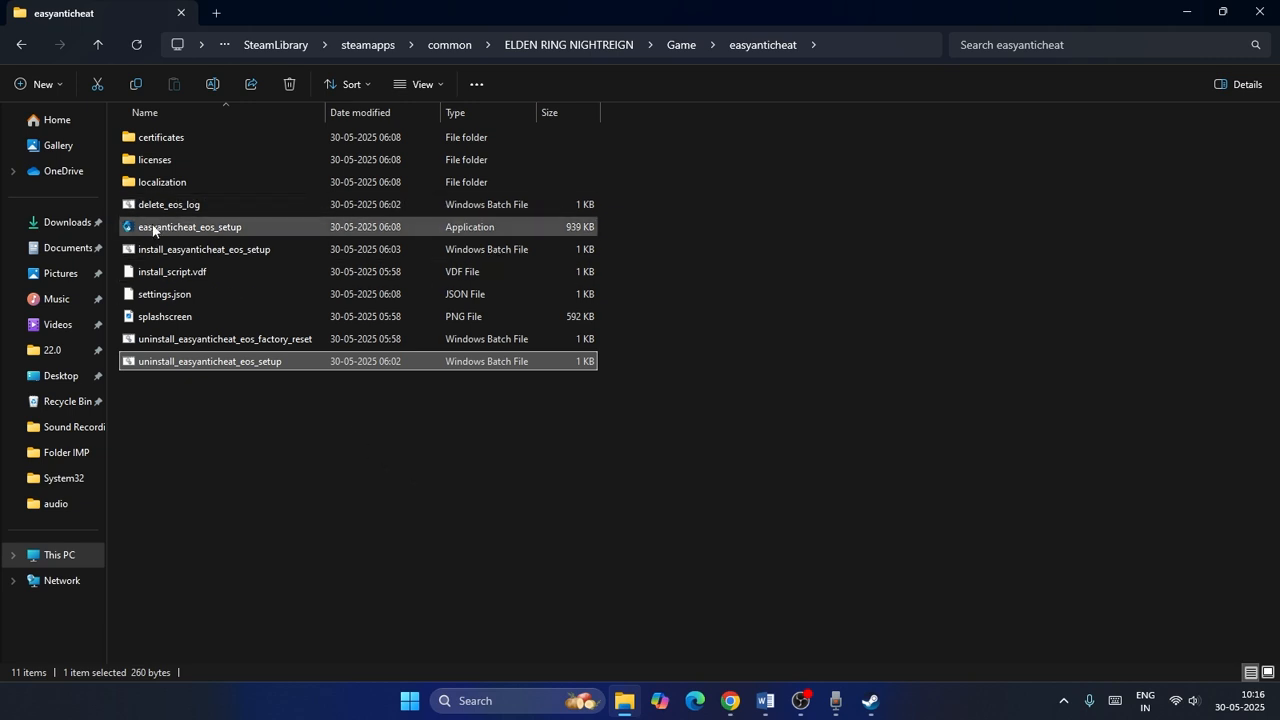
Run easyanticheat_eos_setup as administrator.
{"action": "left_click", "coordinate": [204, 232]}
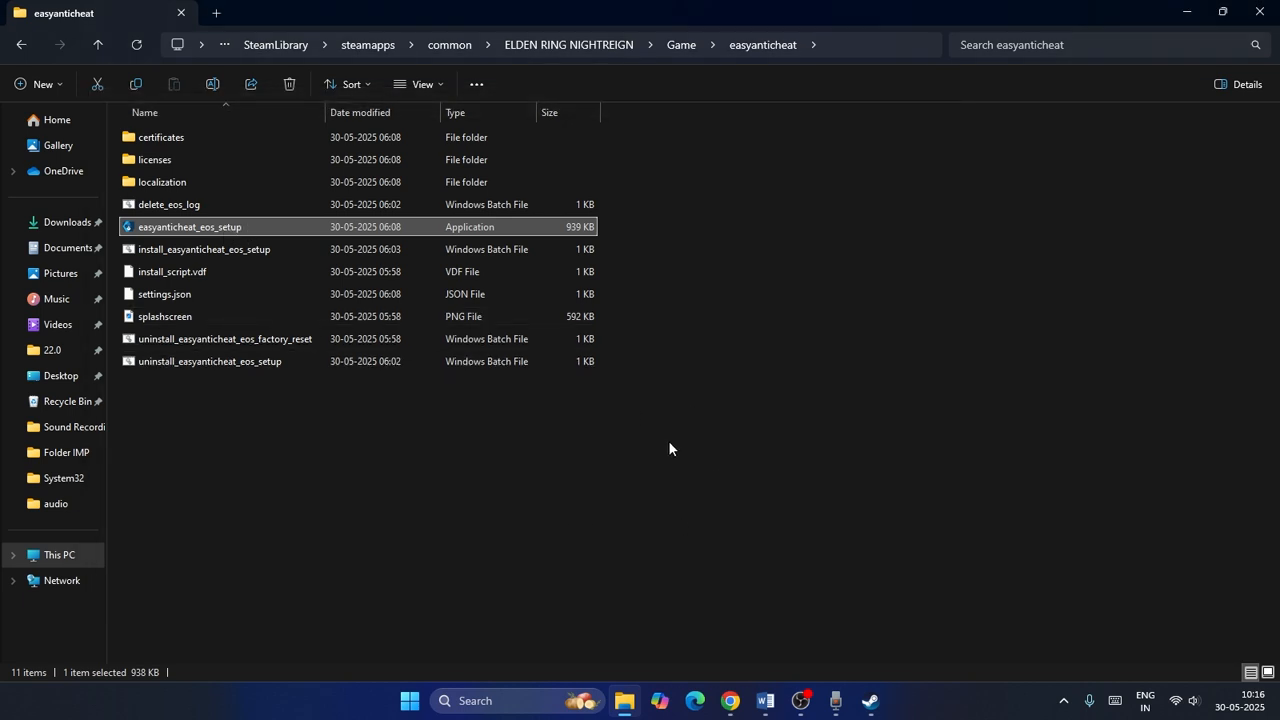
{"action": "right_click", "coordinate": [234, 232]}
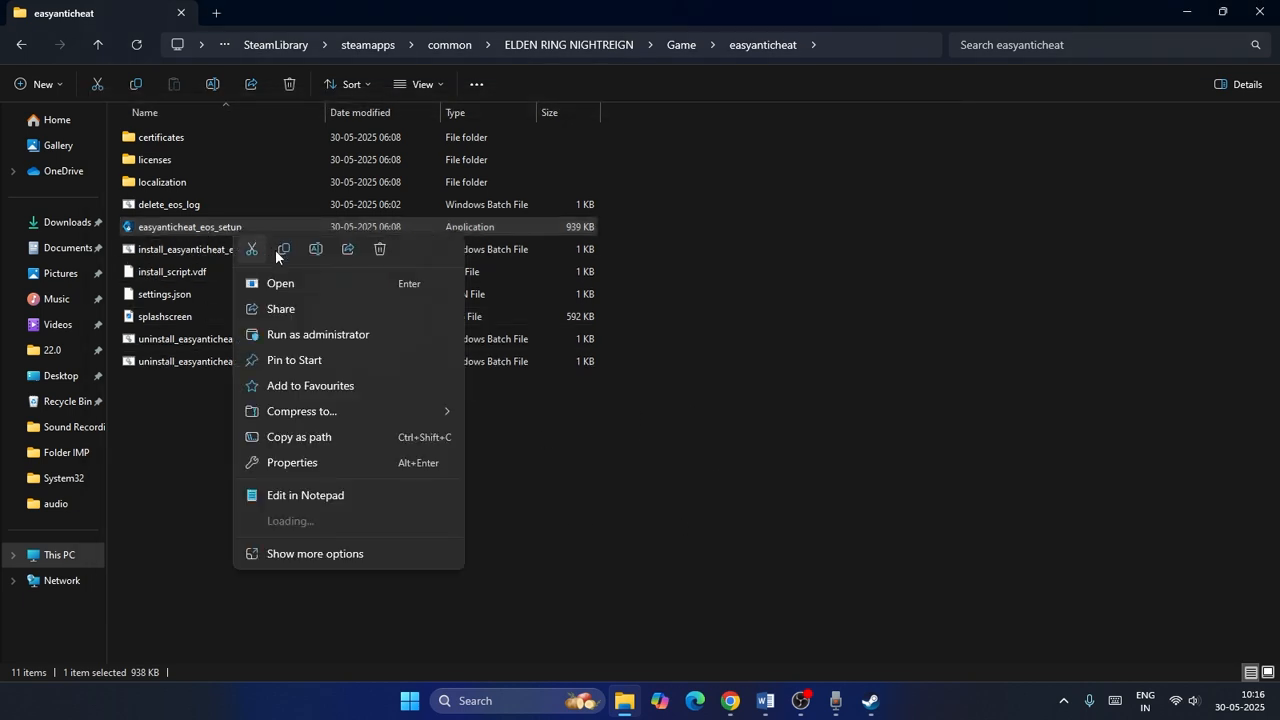
{"action": "left_click", "coordinate": [280, 334]}
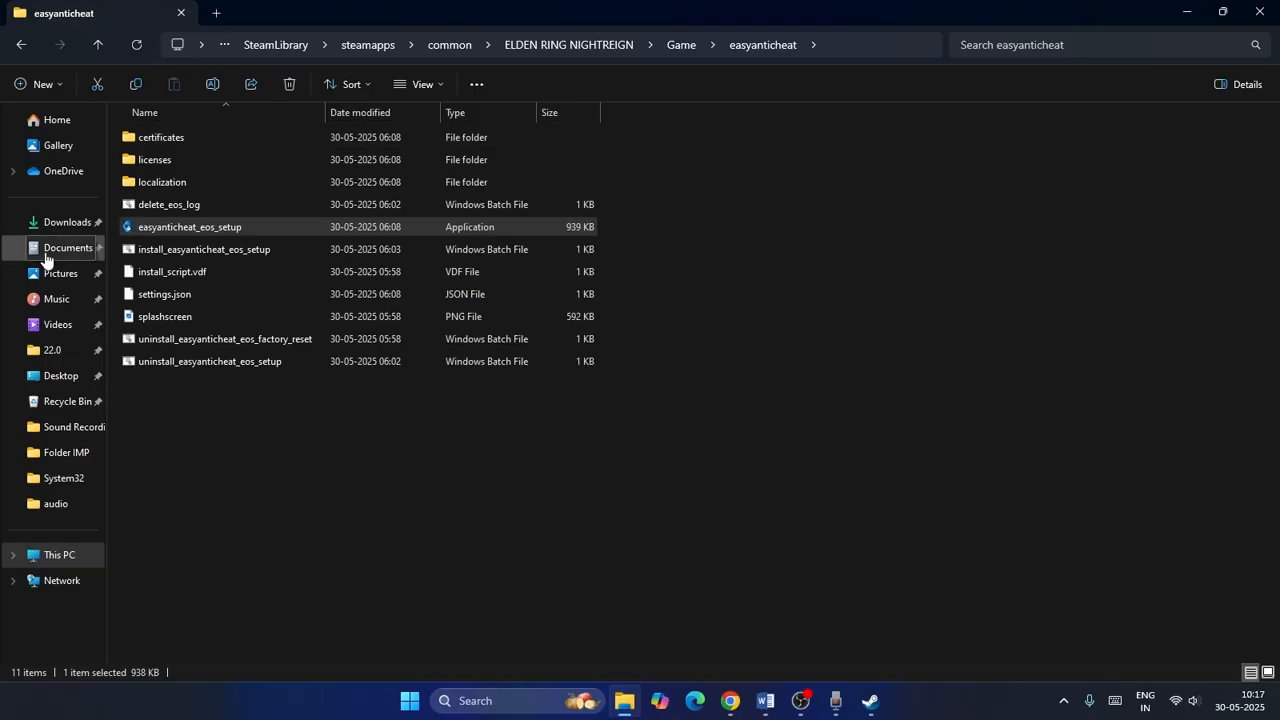
Close the folder window, switch to the Word notes and highlight Step 4 about running as administrator and compatibility mode.
{"action": "left_click", "coordinate": [1258, 28]}
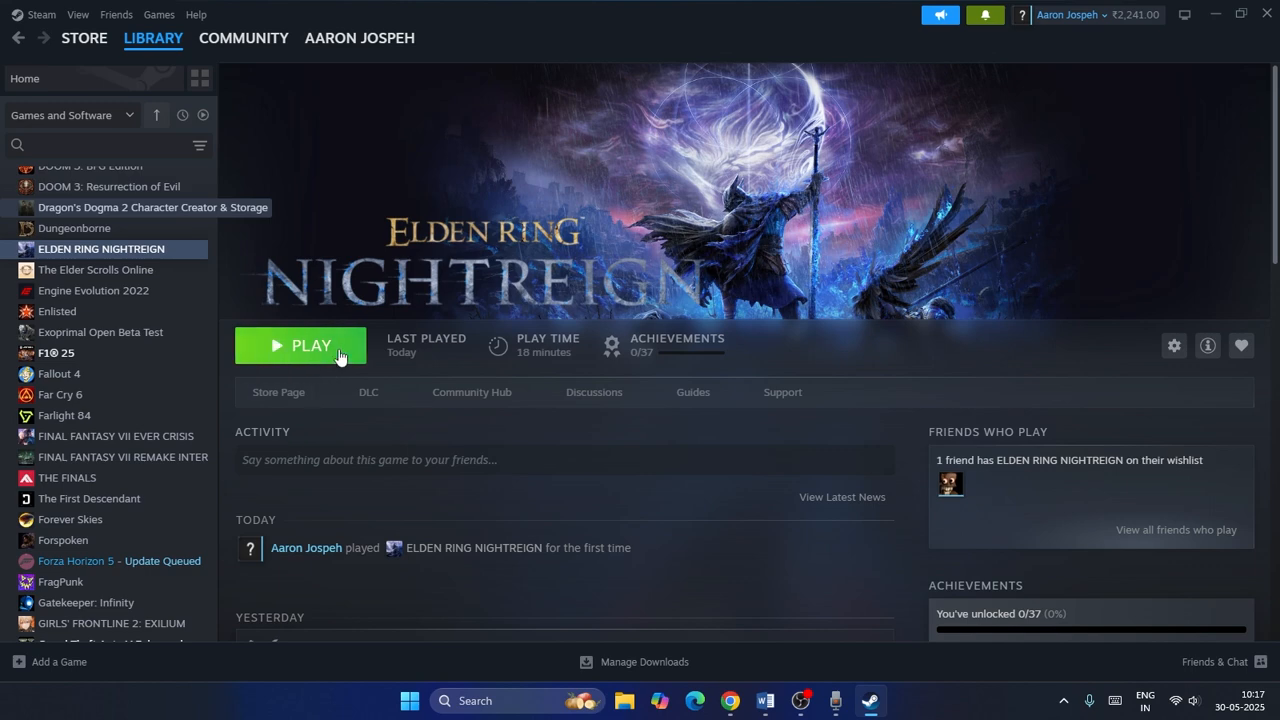
{"action": "left_click", "coordinate": [765, 700]}
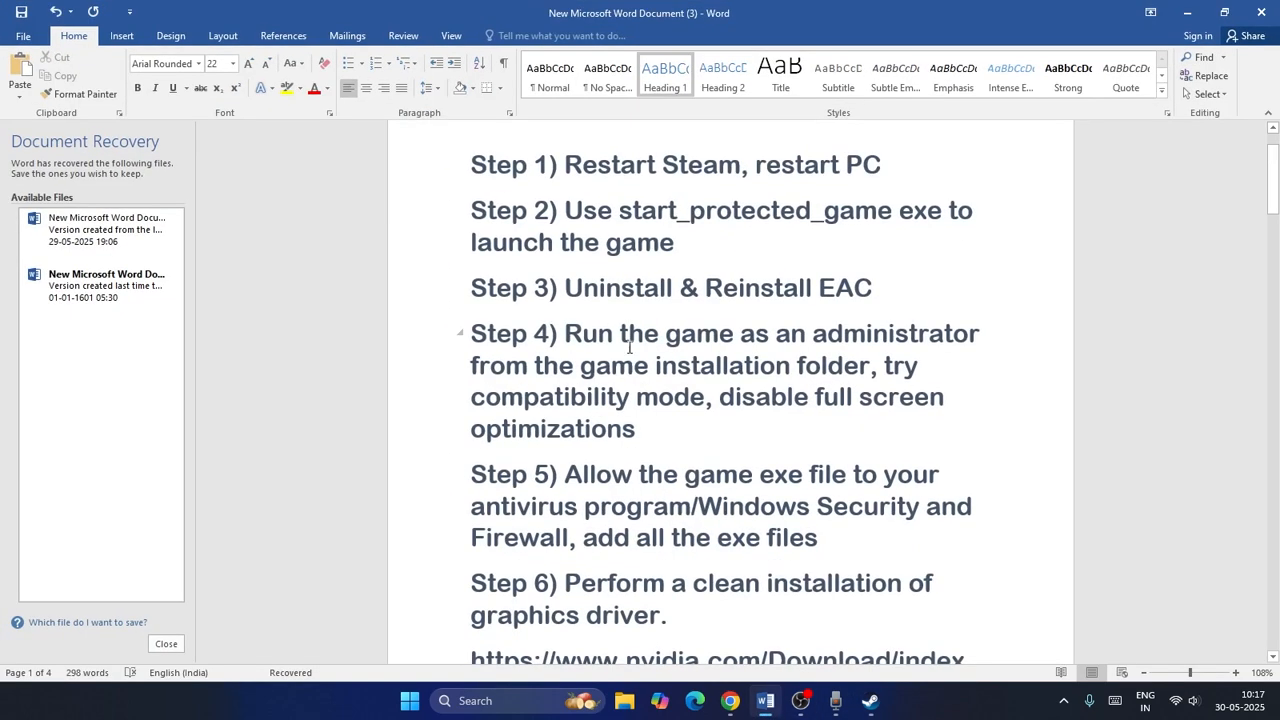
{"action": "scroll", "coordinate": [617, 330], "scroll_direction": "down", "scroll_amount": 1}
{"action": "left_click_drag", "start_coordinate": [566, 255], "coordinate": [794, 337]}
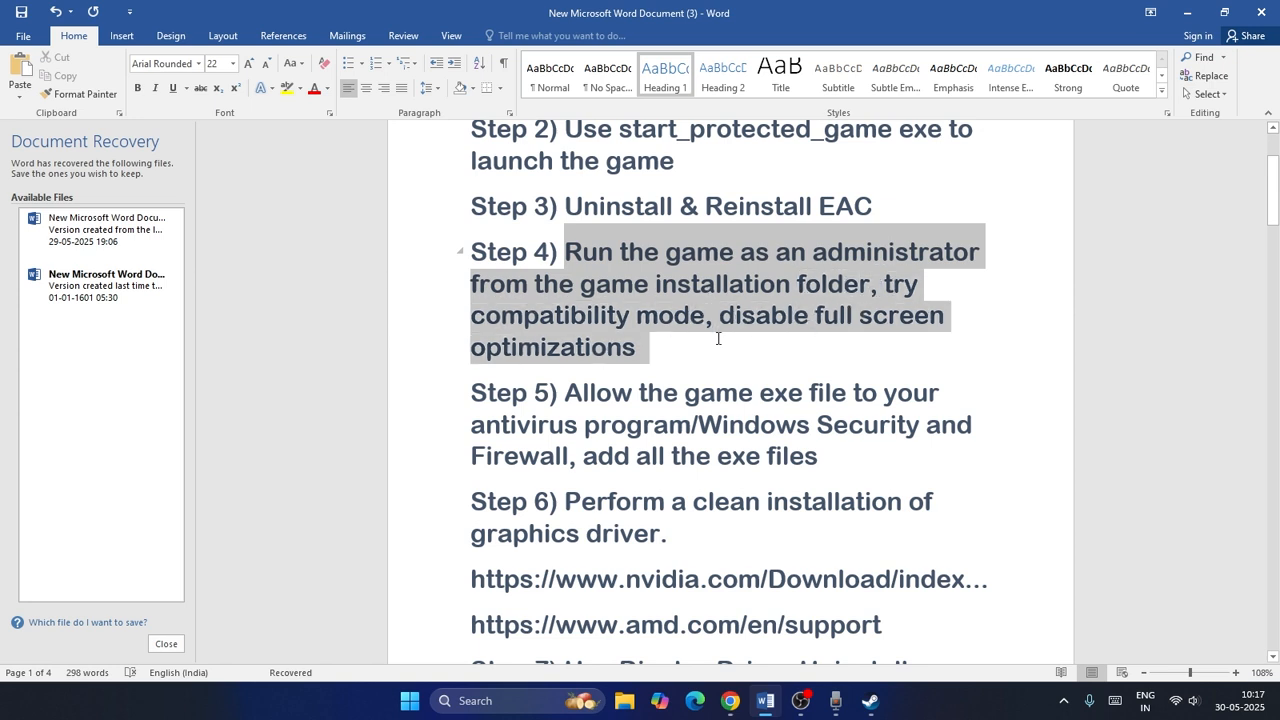
{"action": "left_click", "coordinate": [806, 354]}
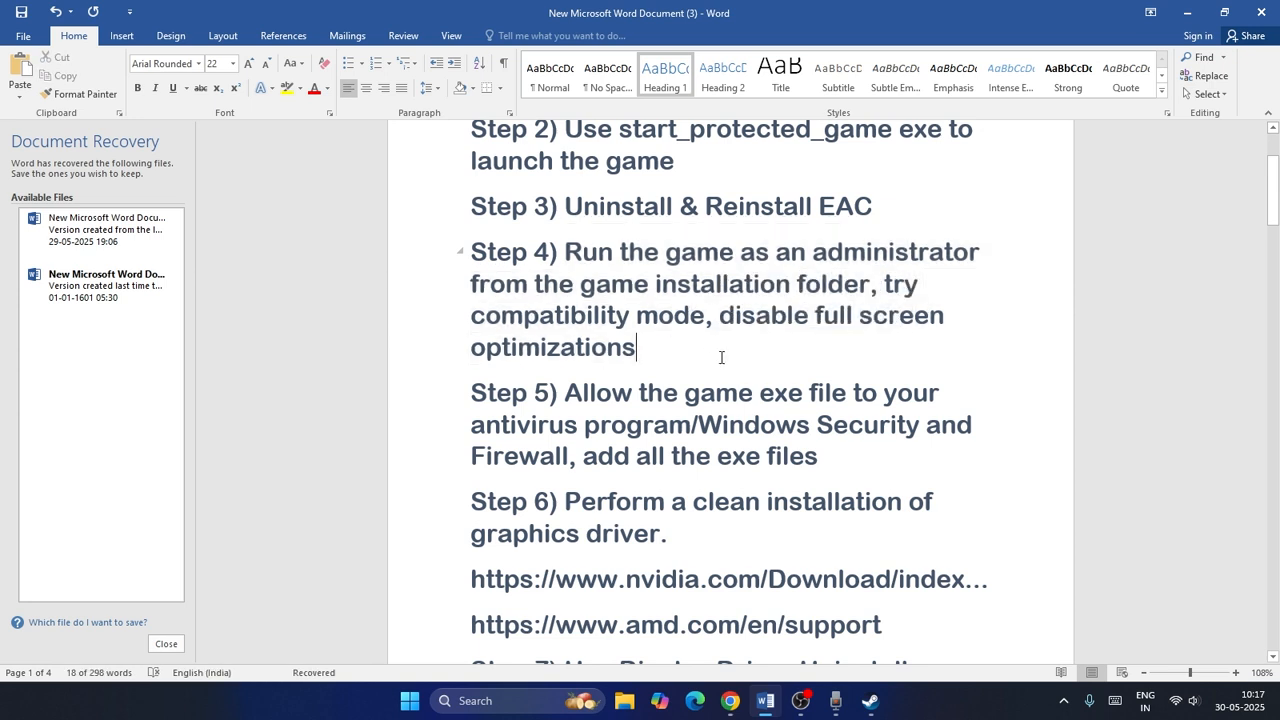
{"action": "left_click", "coordinate": [1186, 12]}
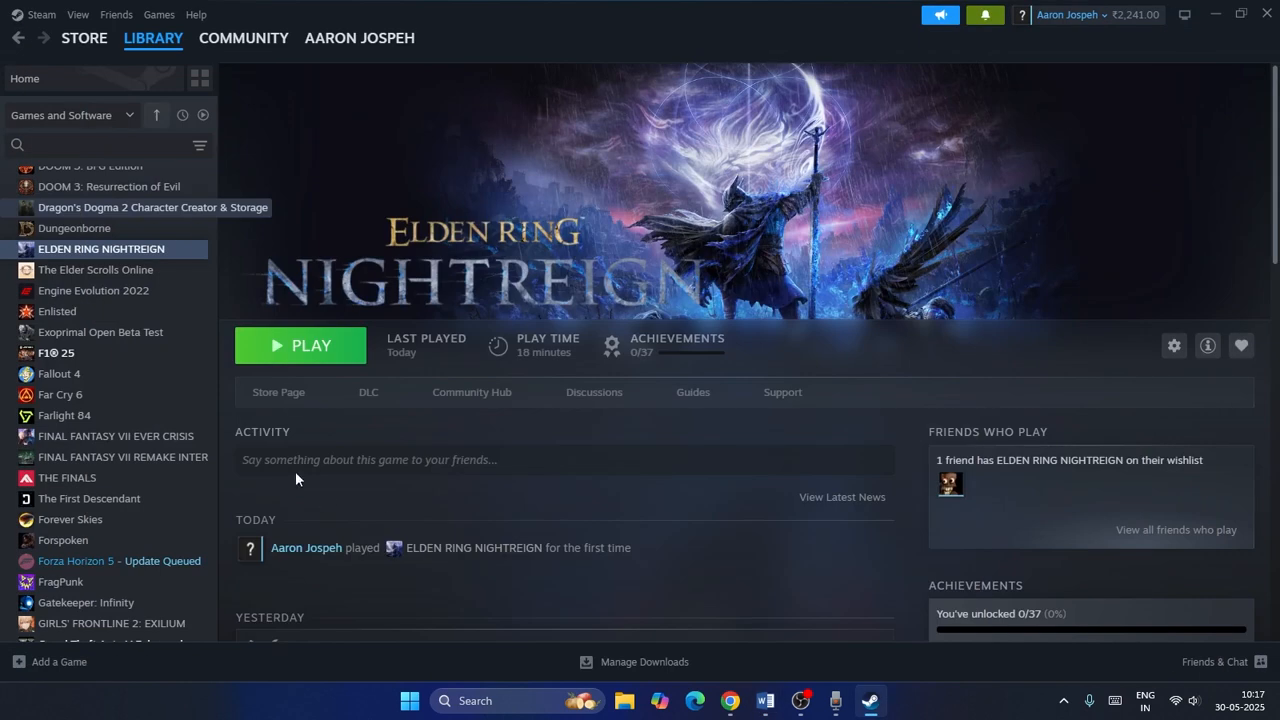
{"action": "right_click", "coordinate": [129, 254]}
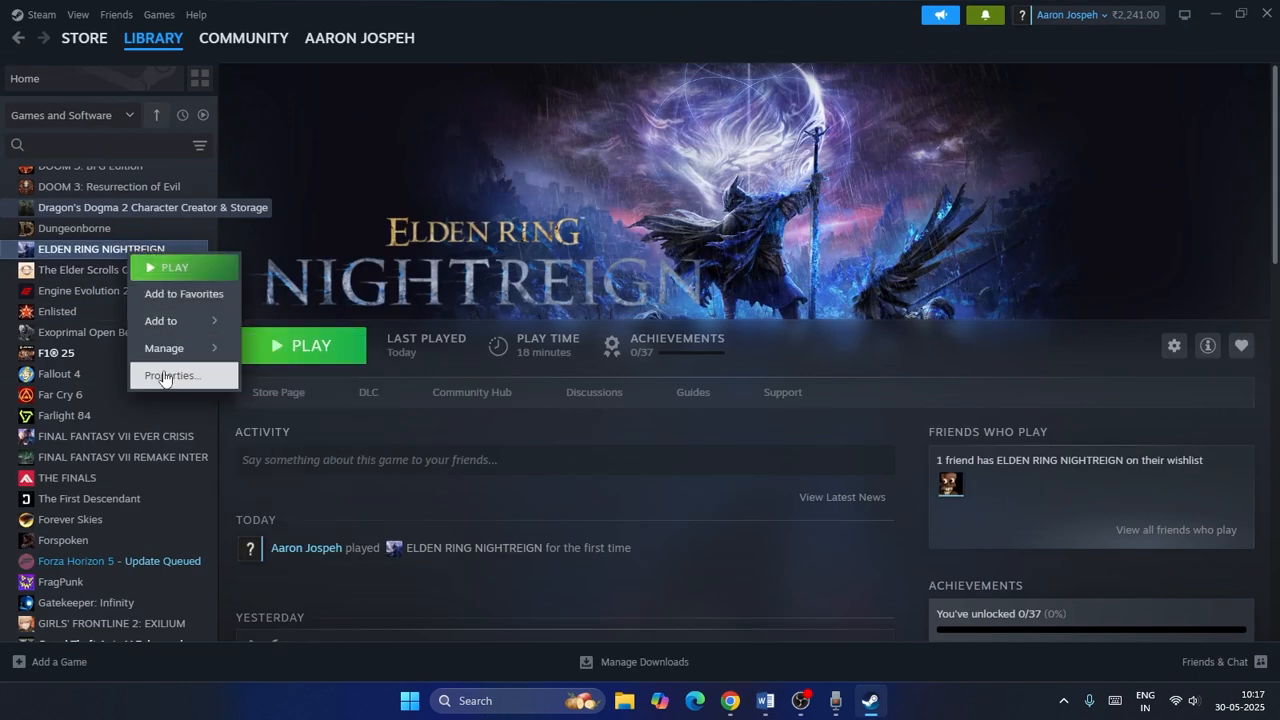
{"action": "mouse_move", "coordinate": [190, 348]}
{"action": "left_click", "coordinate": [345, 378]}
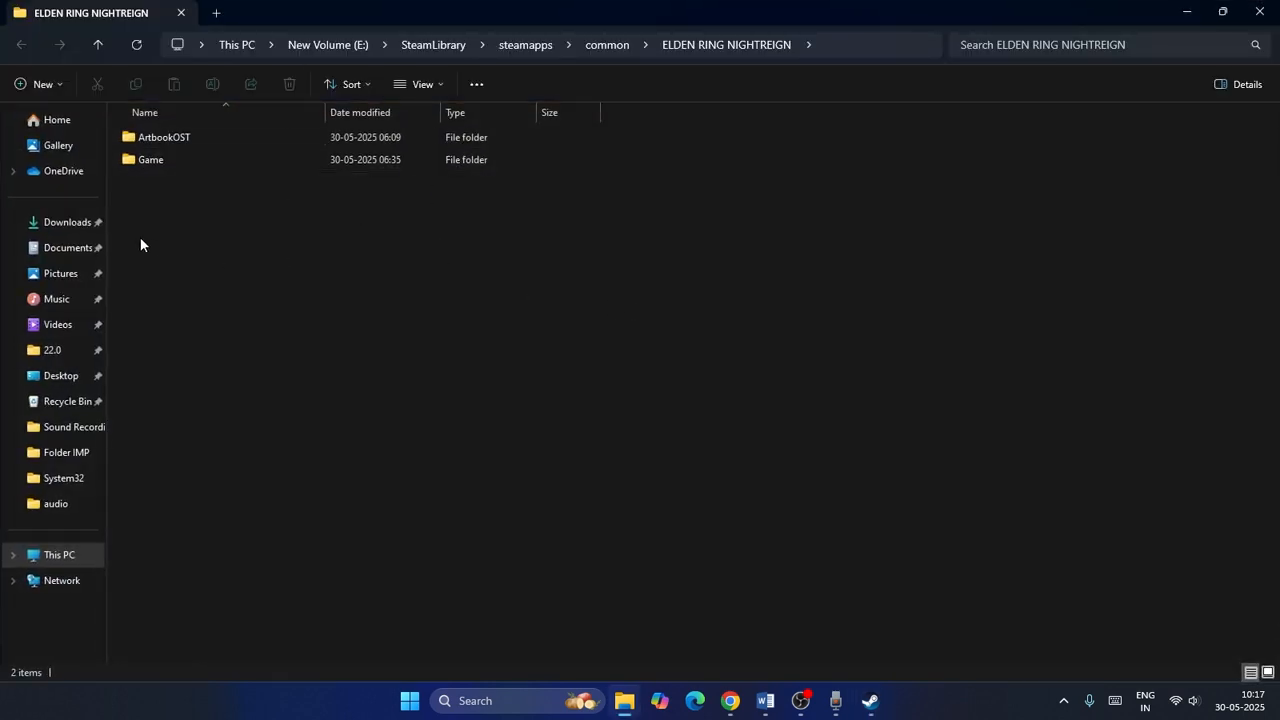
{"action": "left_click", "coordinate": [1263, 18]}
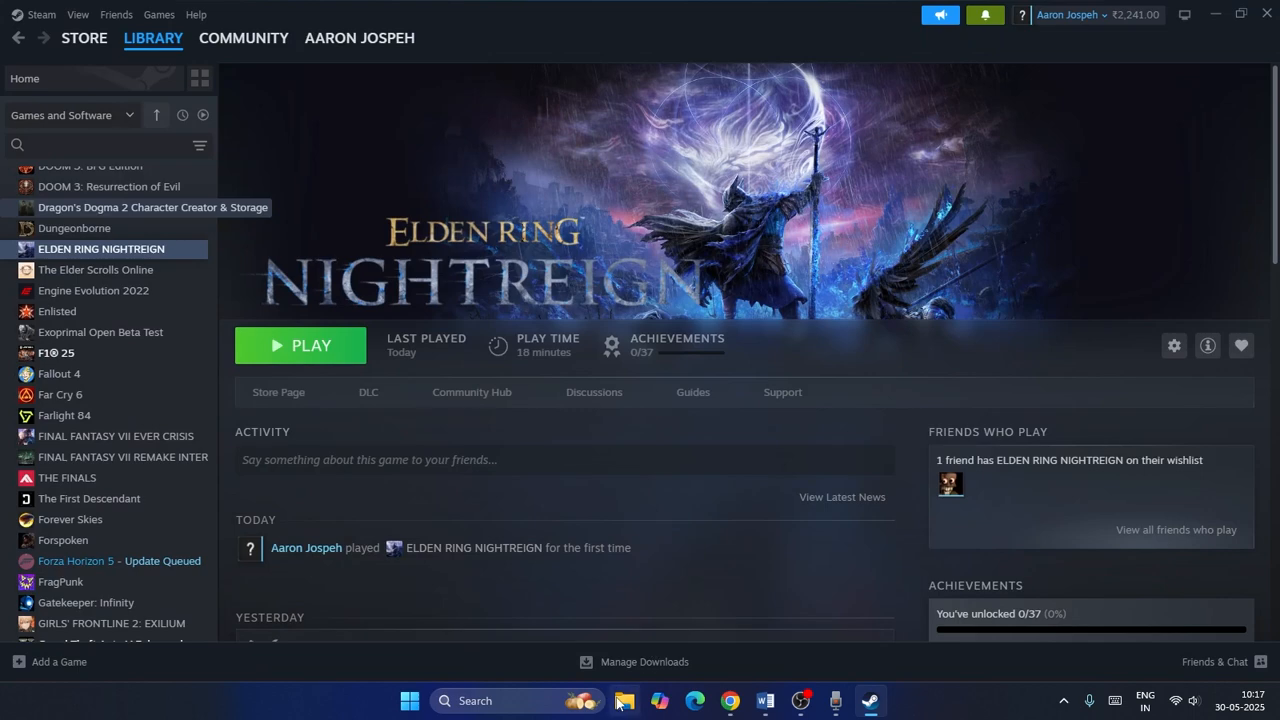
Open File Explorer and navigate to the game's Game folder under SteamLibrary on New Volume (E:).
{"action": "left_click", "coordinate": [618, 703]}
{"action": "left_click", "coordinate": [57, 554]}
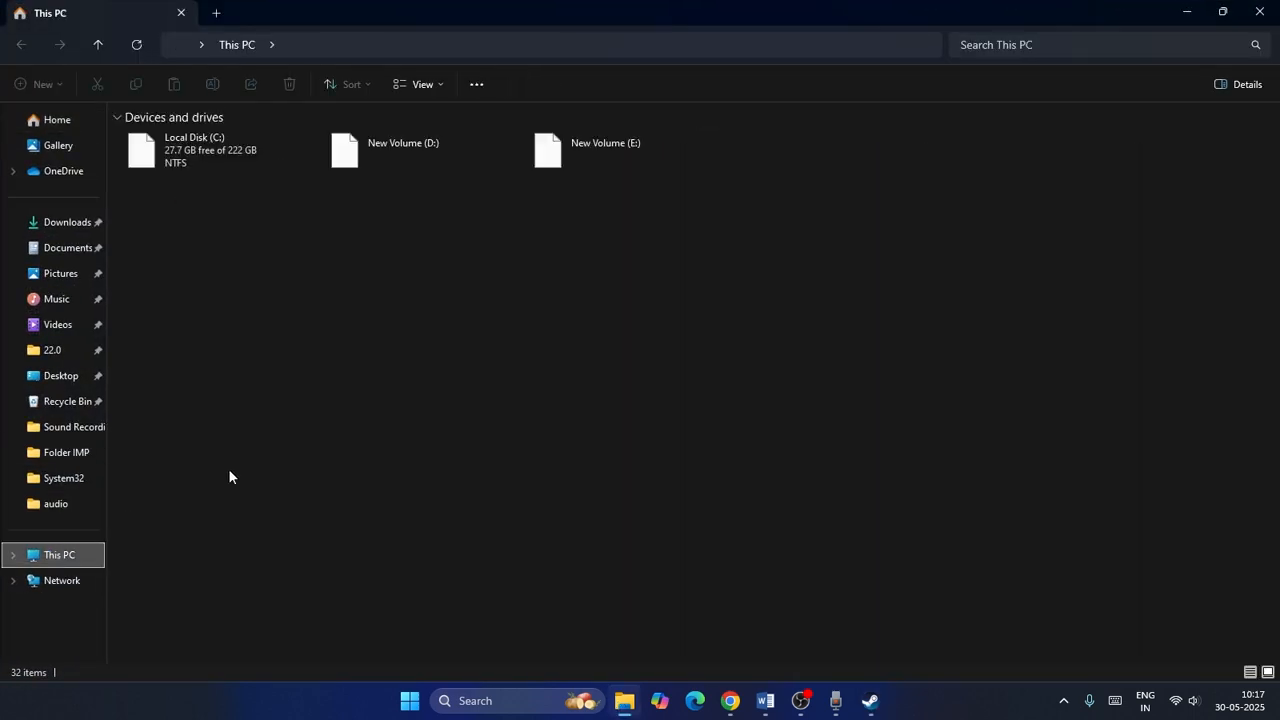
{"action": "double_click", "coordinate": [610, 160]}
{"action": "left_click", "coordinate": [250, 205]}
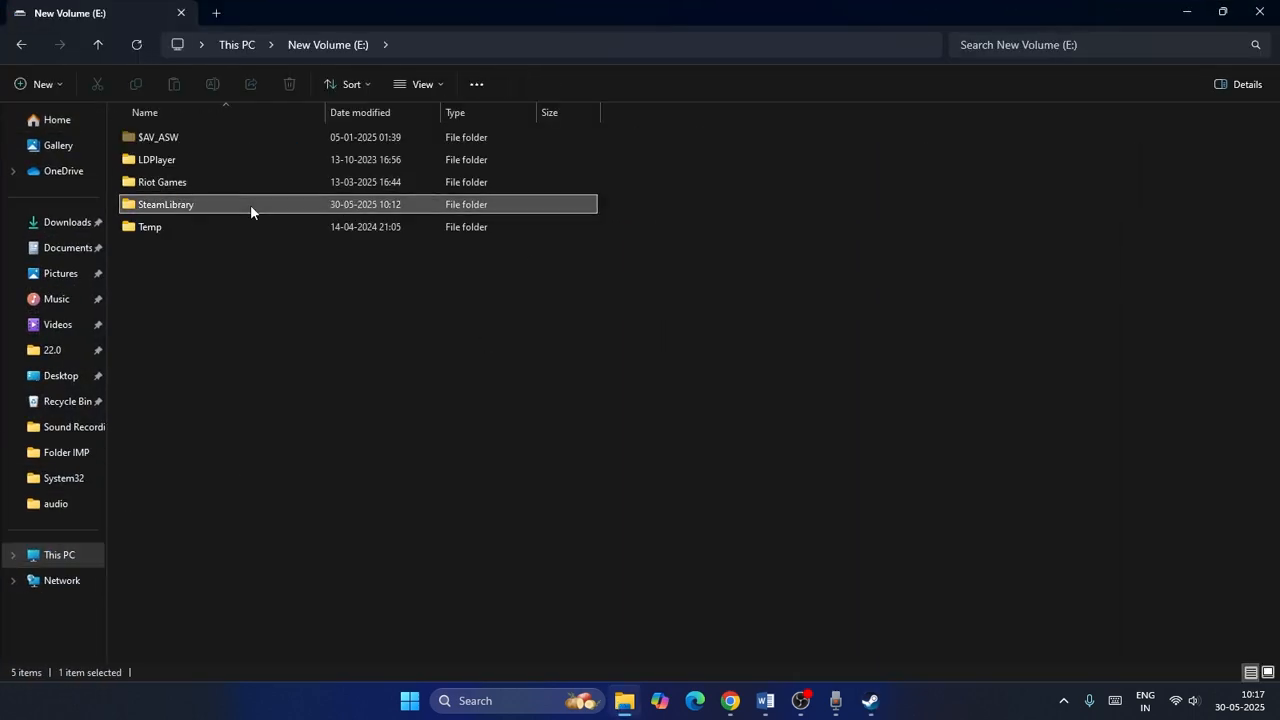
{"action": "double_click", "coordinate": [250, 204]}
{"action": "double_click", "coordinate": [182, 137]}
{"action": "double_click", "coordinate": [182, 137]}
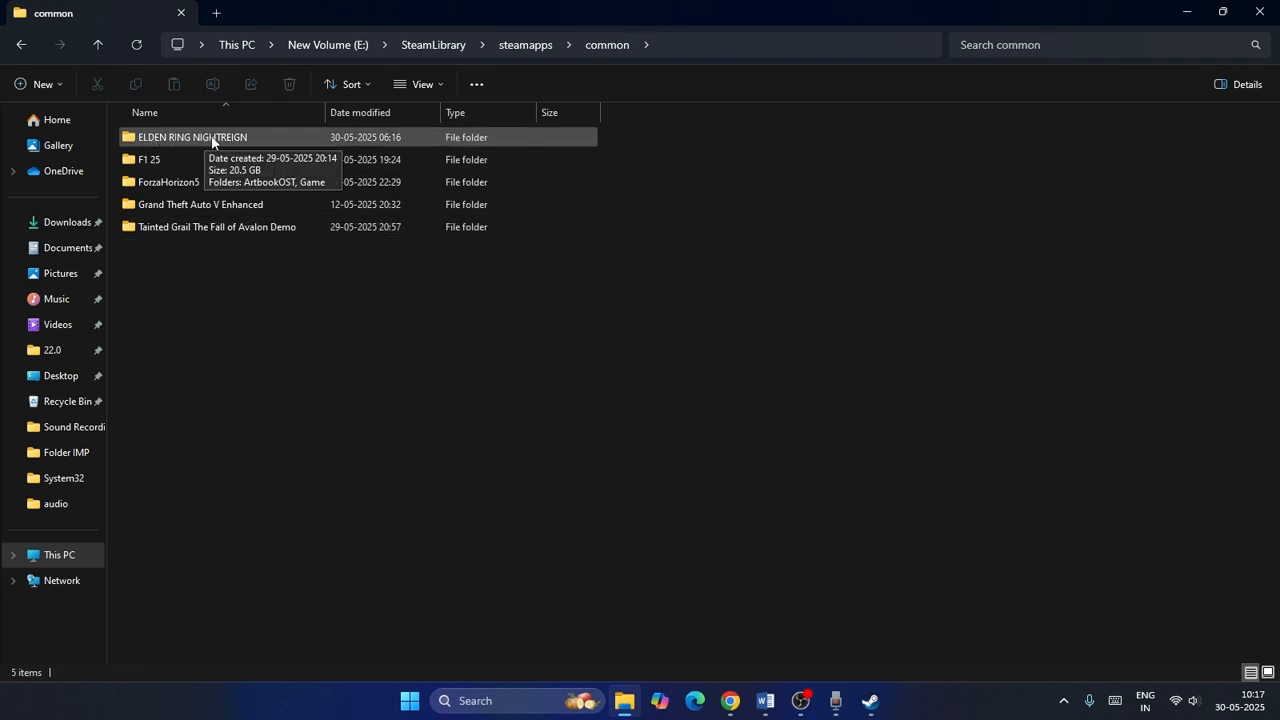
{"action": "double_click", "coordinate": [214, 136]}
{"action": "double_click", "coordinate": [161, 161]}
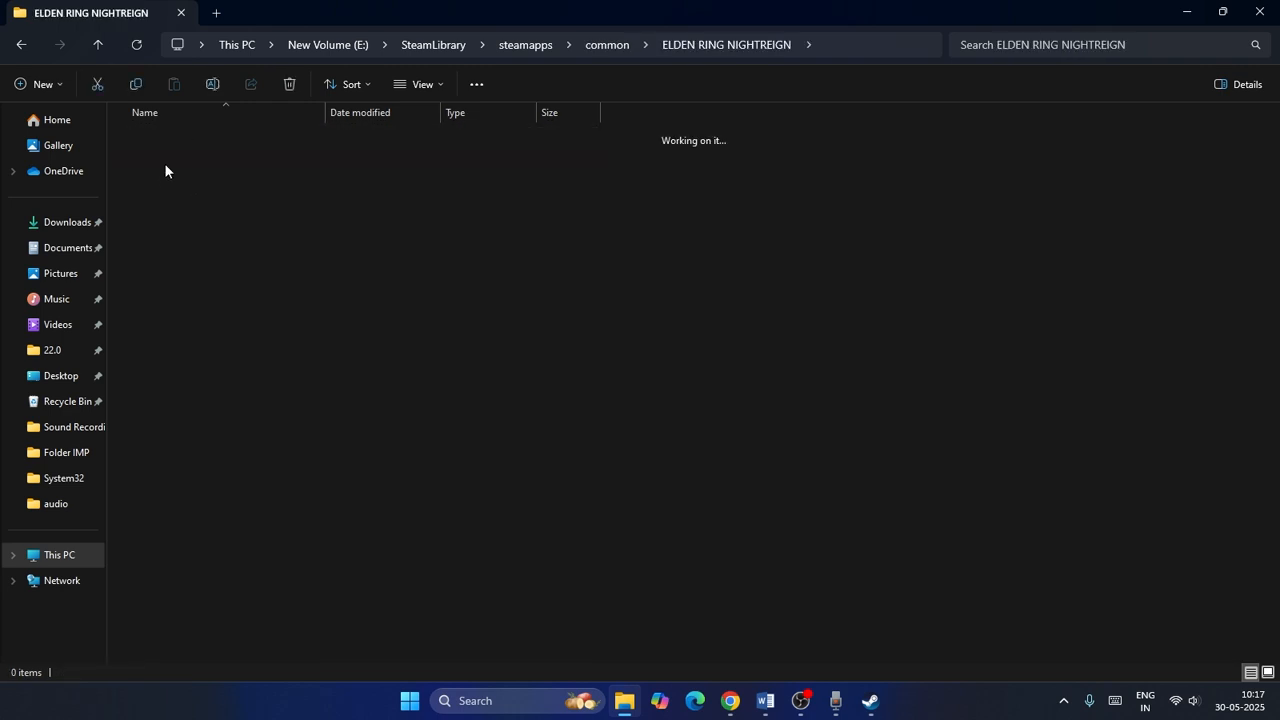
{"action": "scroll", "coordinate": [264, 327], "scroll_direction": "down", "scroll_amount": 1}
{"action": "scroll", "coordinate": [264, 327], "scroll_direction": "up", "scroll_amount": 1}
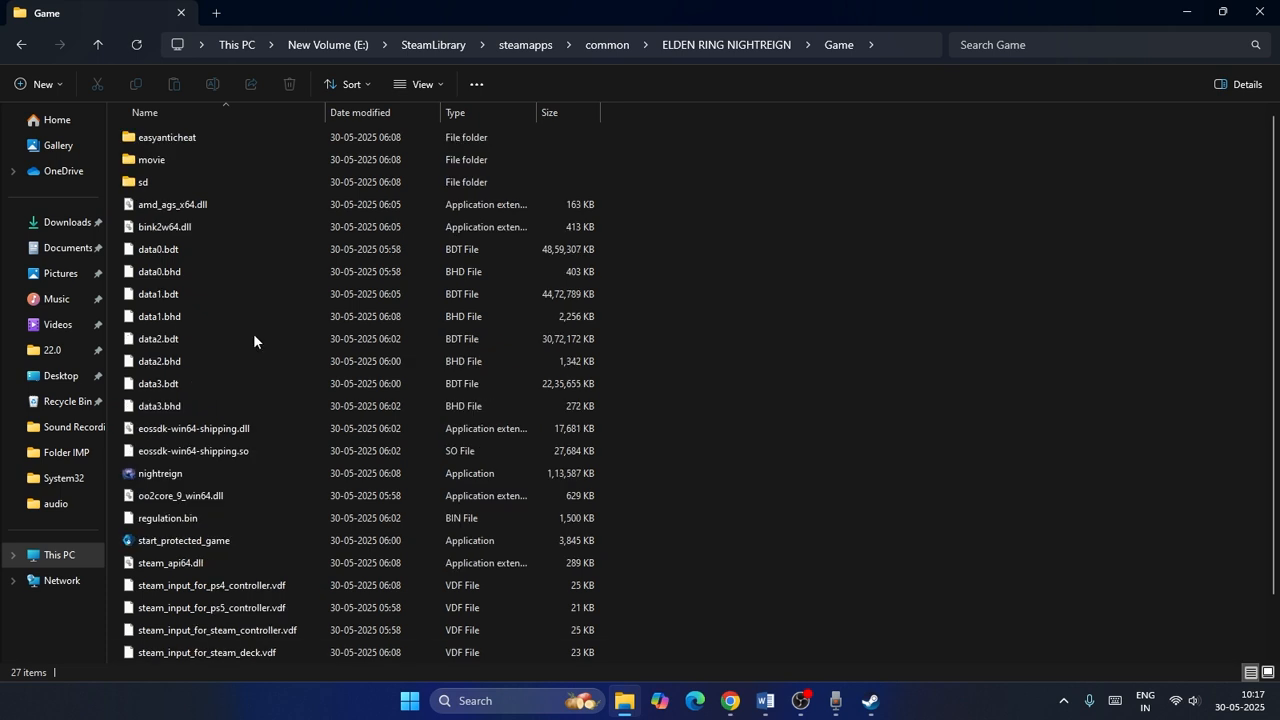
In nightreign's compatibility properties, enable Windows 8 compatibility mode, disable full-screen optimisations and run as administrator, then close Explorer.
{"action": "right_click", "coordinate": [206, 476]}
{"action": "left_click", "coordinate": [290, 462]}
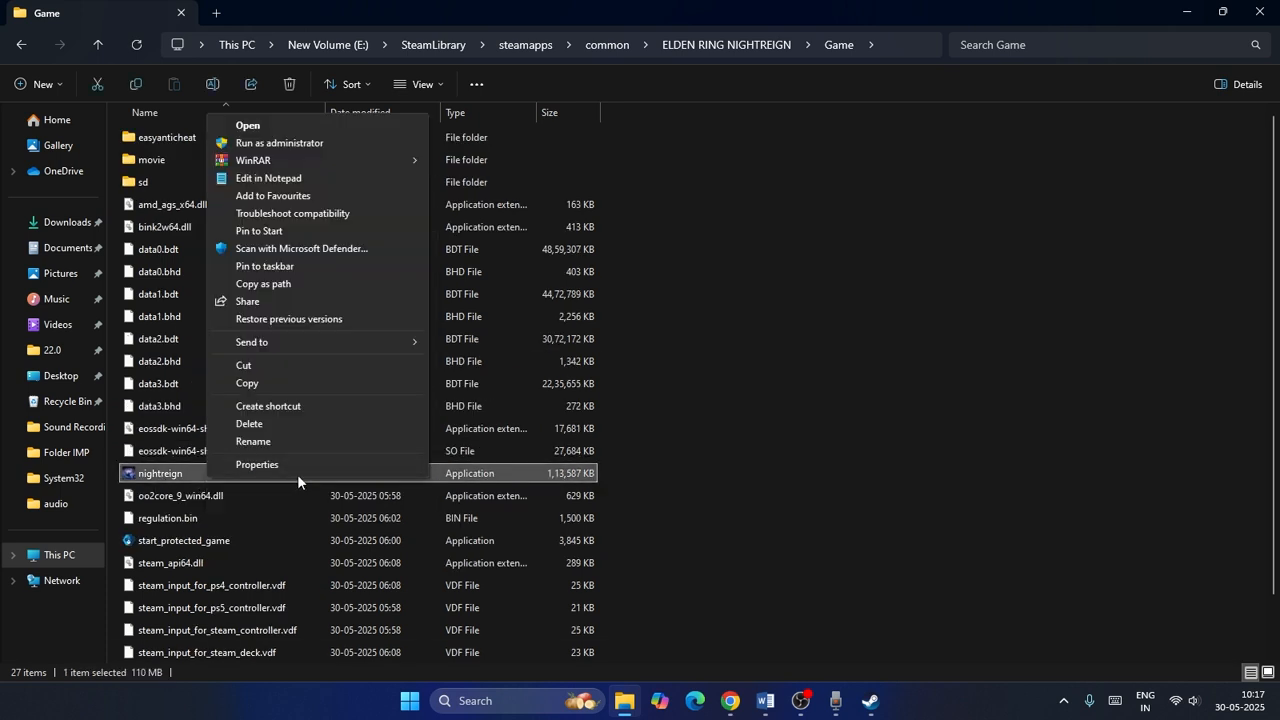
{"action": "left_click", "coordinate": [300, 467]}
{"action": "left_click", "coordinate": [360, 275]}
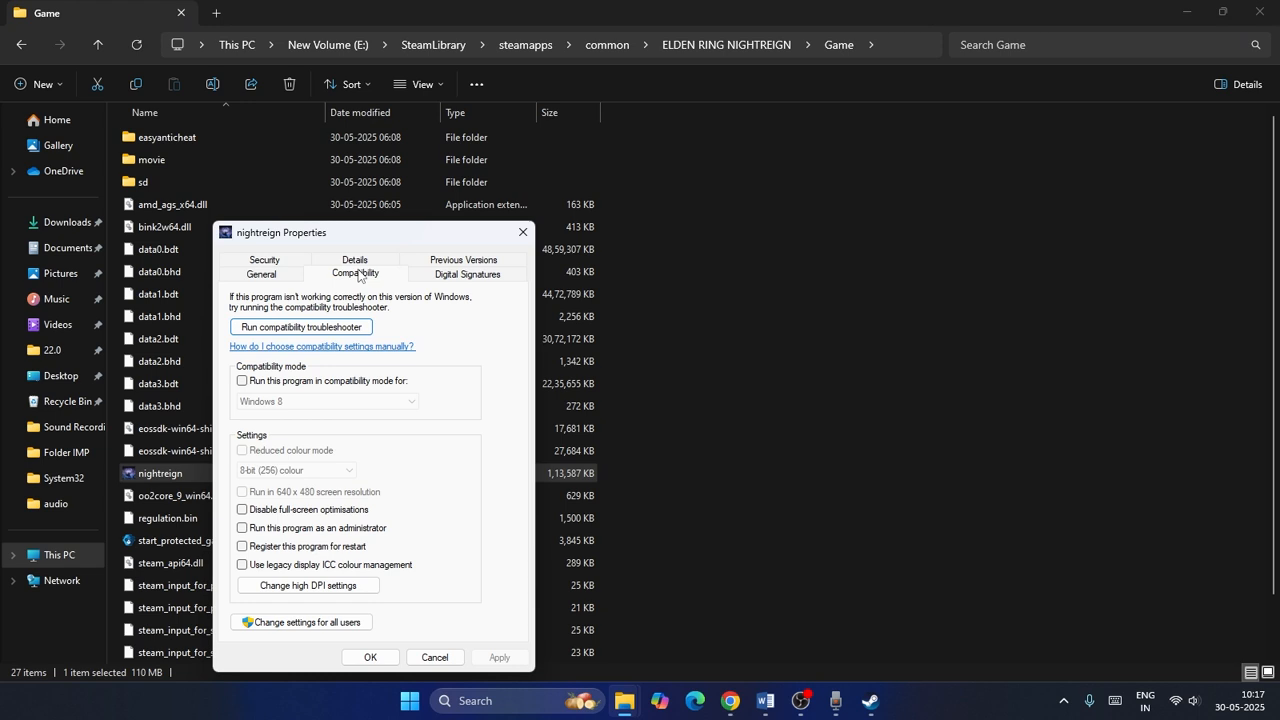
{"action": "left_click", "coordinate": [242, 381]}
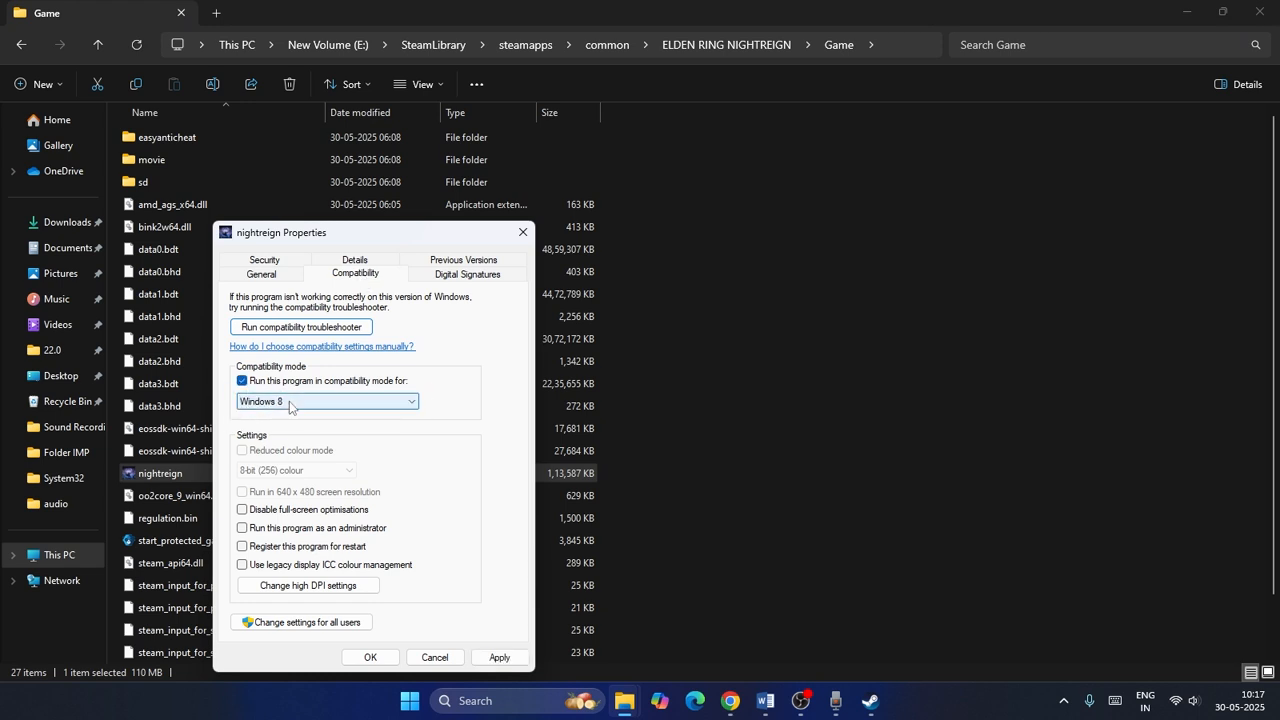
{"action": "left_click", "coordinate": [242, 511]}
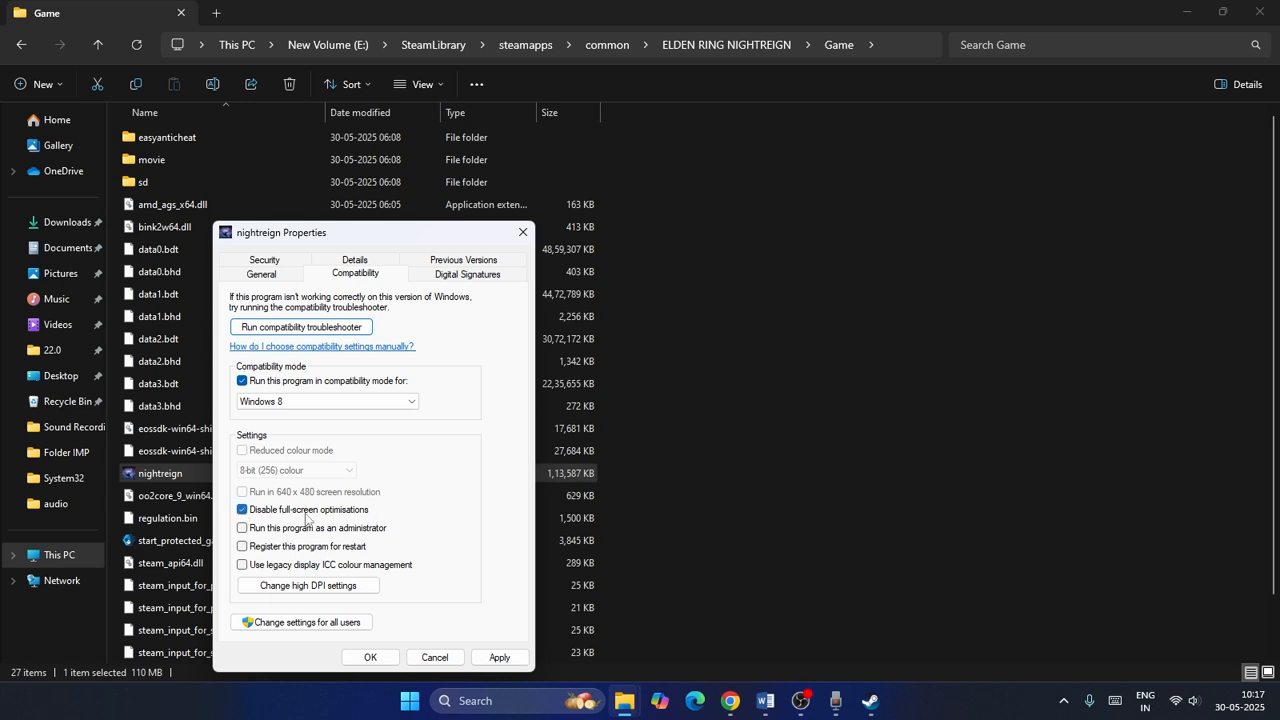
{"action": "left_click", "coordinate": [242, 528]}
{"action": "left_click", "coordinate": [370, 657]}
{"action": "left_click", "coordinate": [1259, 14]}
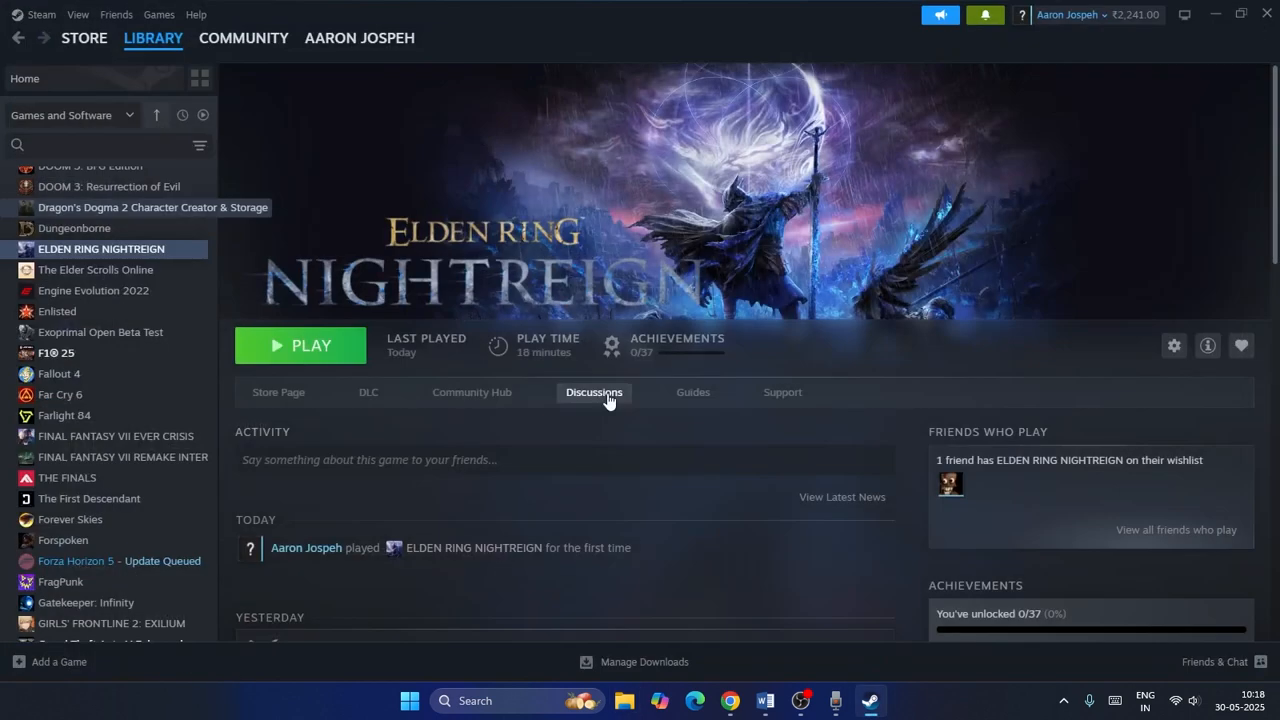
Switch to the Word notes and highlight Step 5 about allowing the game exe through antivirus and firewall.
{"action": "left_click", "coordinate": [765, 700]}
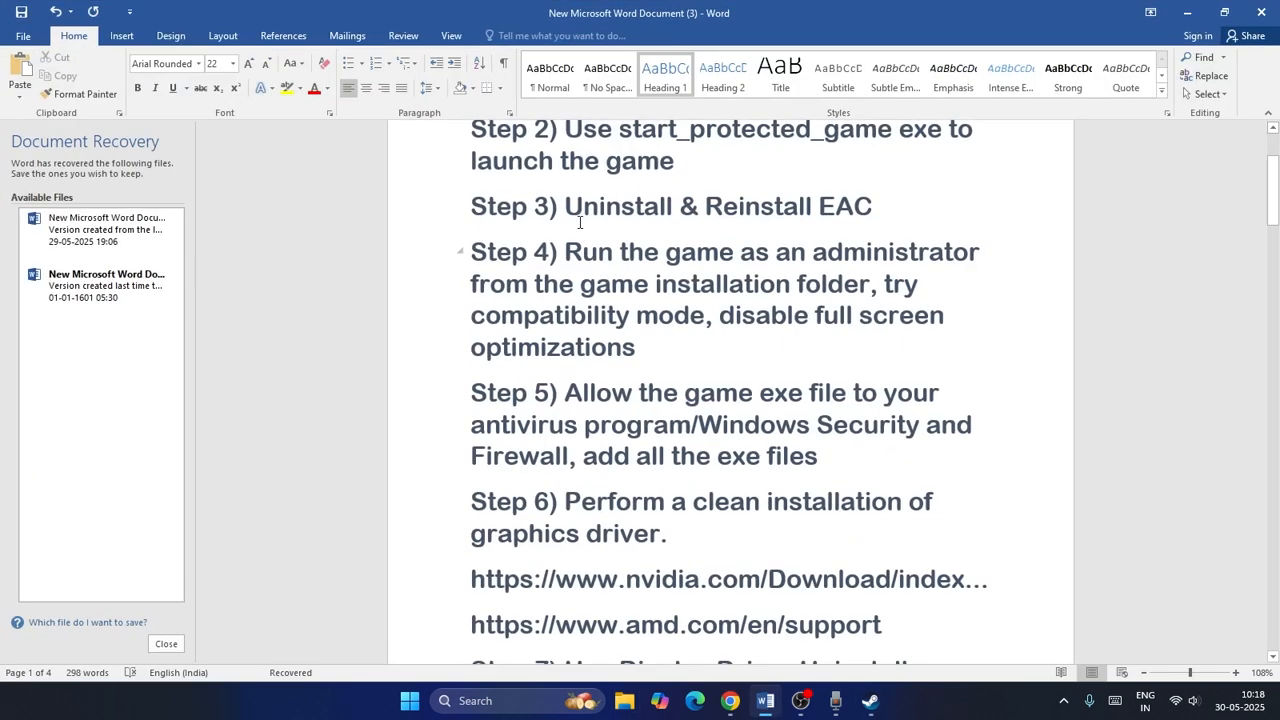
{"action": "scroll", "coordinate": [578, 217], "scroll_direction": "down", "scroll_amount": 2}
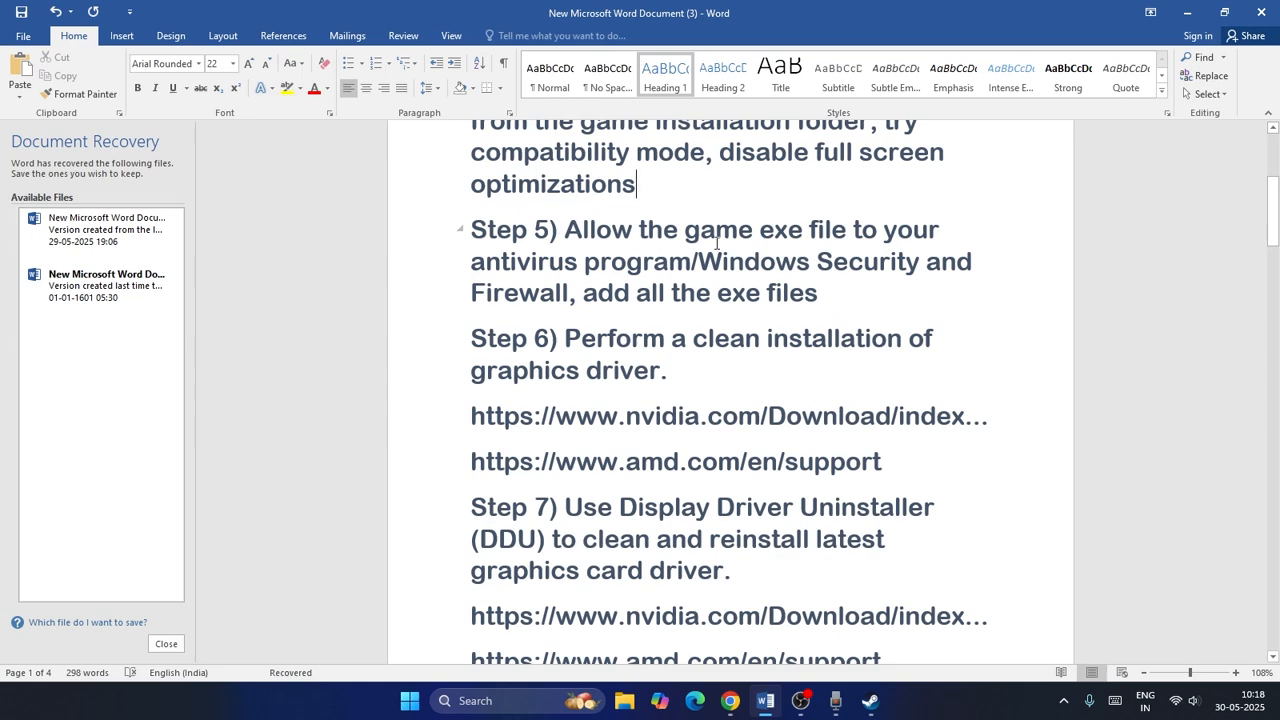
{"action": "left_click_drag", "start_coordinate": [830, 292], "coordinate": [566, 230]}
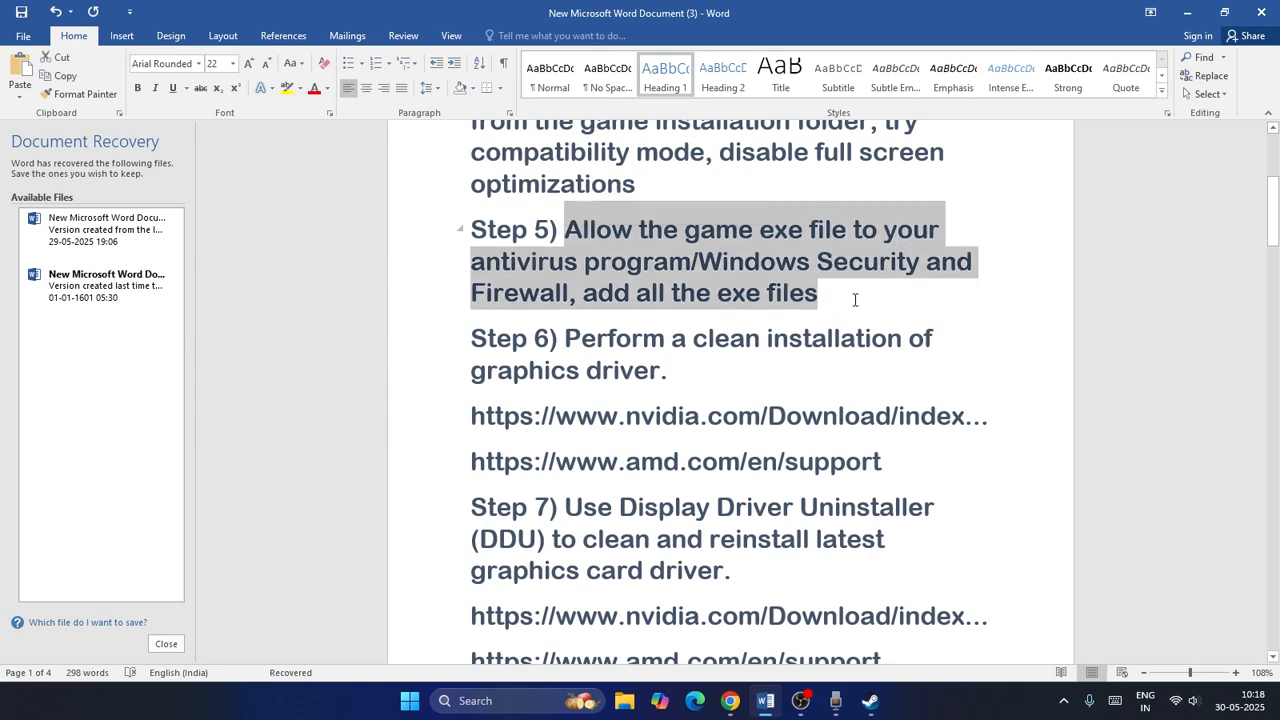
{"action": "left_click", "coordinate": [851, 297]}
{"action": "left_click", "coordinate": [1187, 14]}
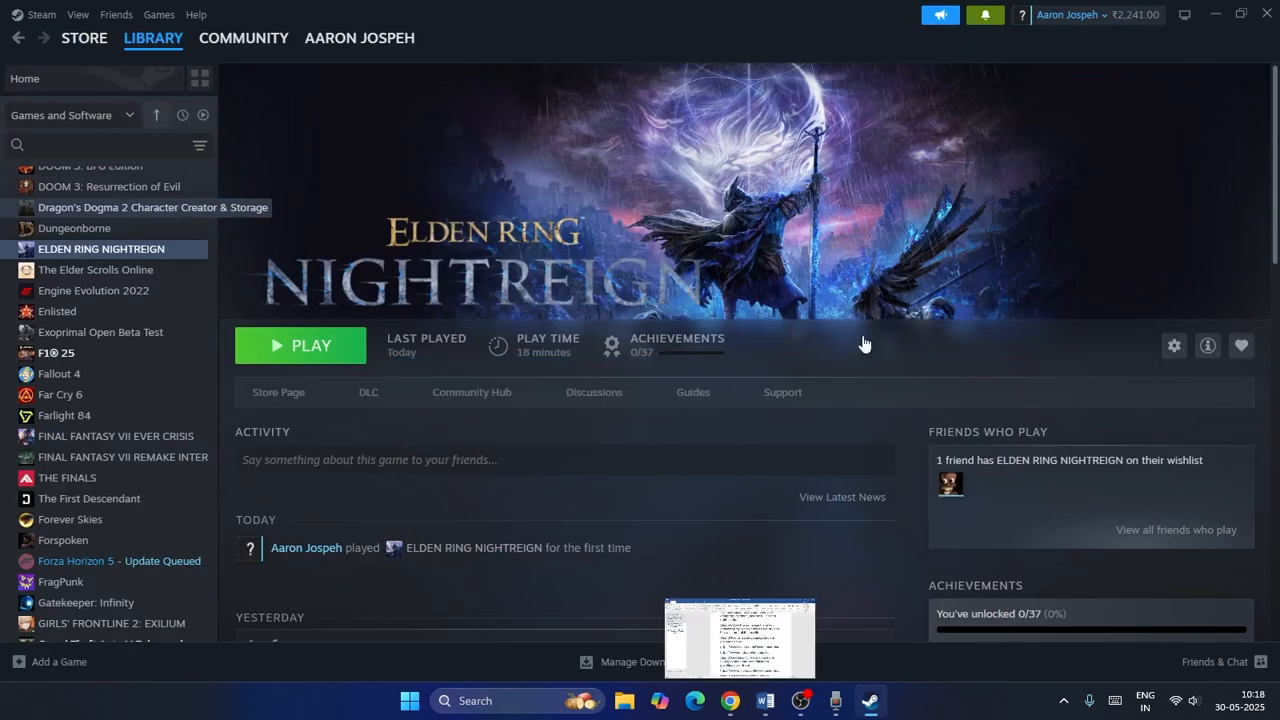
Open Control Panel and go to the list of apps allowed through Windows Defender Firewall.
{"action": "left_click", "coordinate": [478, 700]}
{"action": "type", "text": "control"}
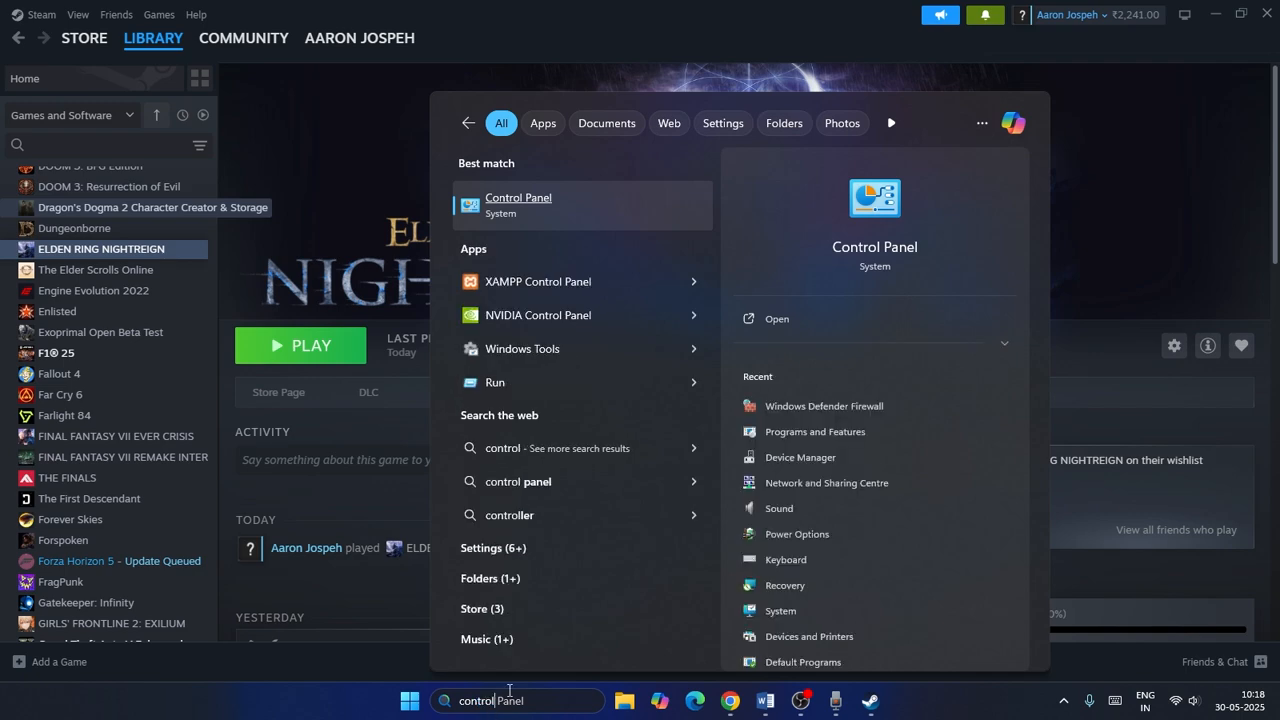
{"action": "left_click", "coordinate": [590, 209]}
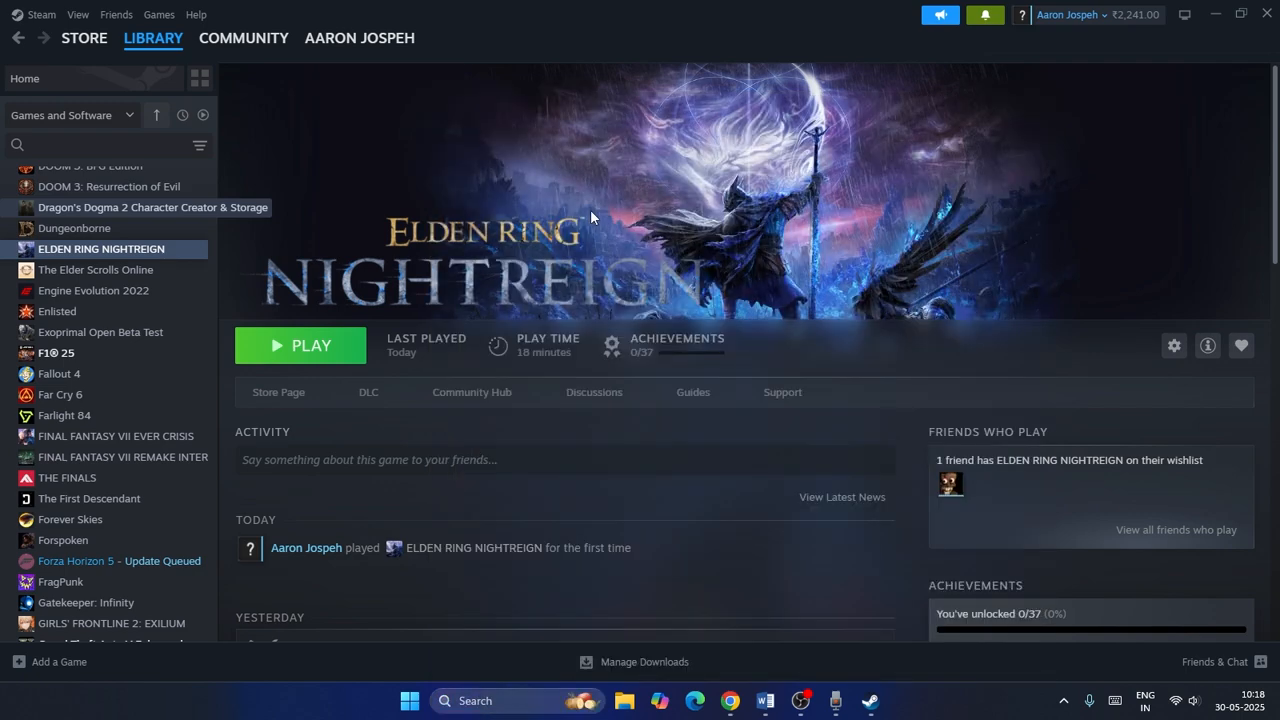
{"action": "left_click", "coordinate": [443, 131]}
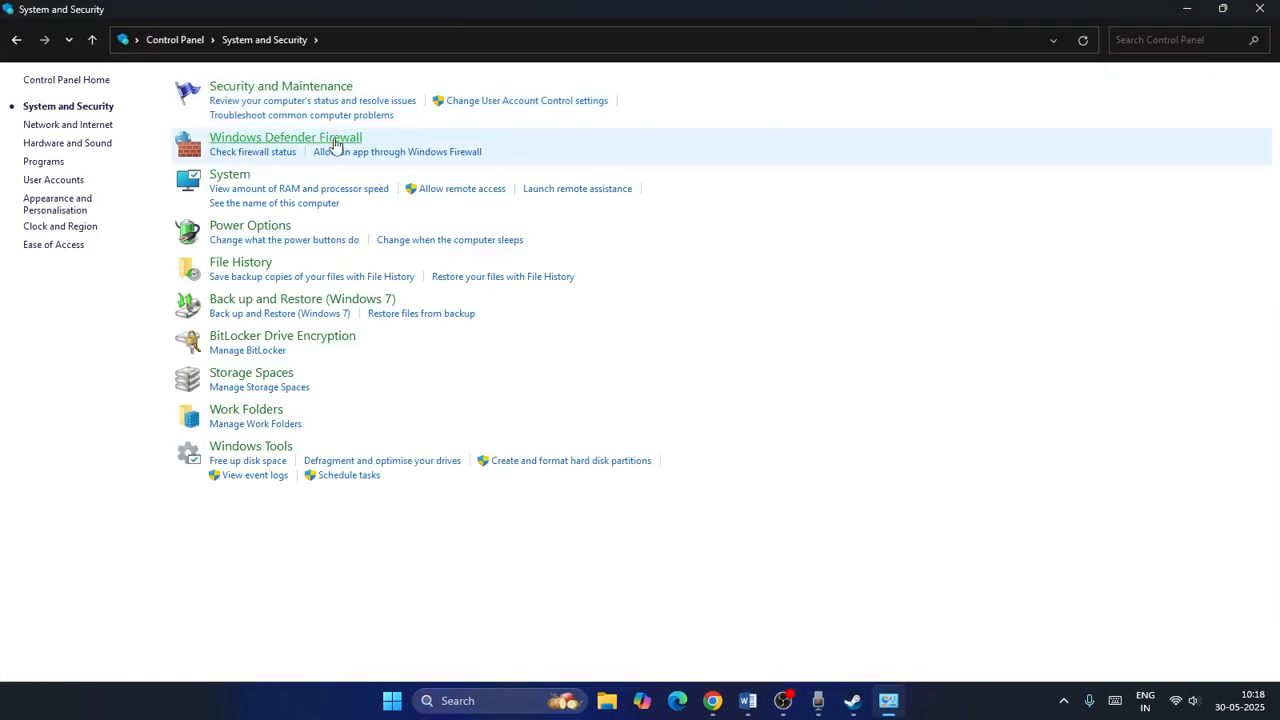
{"action": "left_click", "coordinate": [212, 148]}
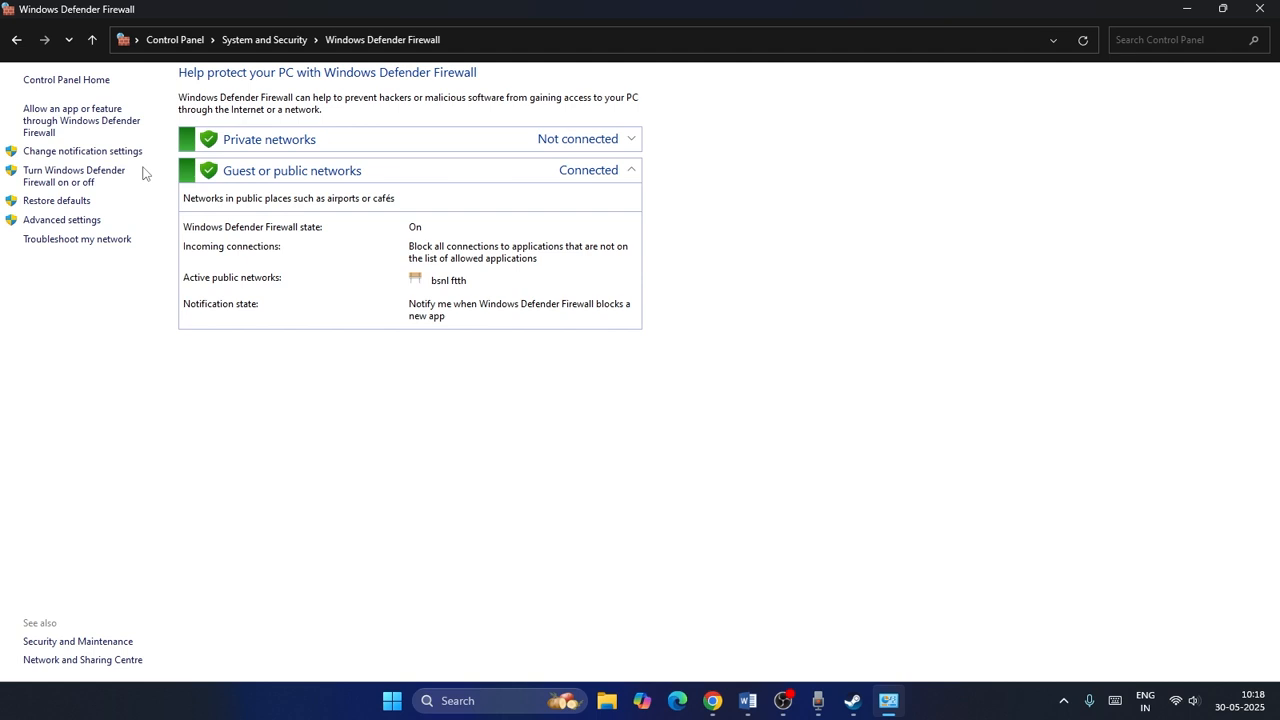
{"action": "left_click", "coordinate": [53, 116]}
{"action": "scroll", "coordinate": [520, 247], "scroll_direction": "down", "scroll_amount": 15}
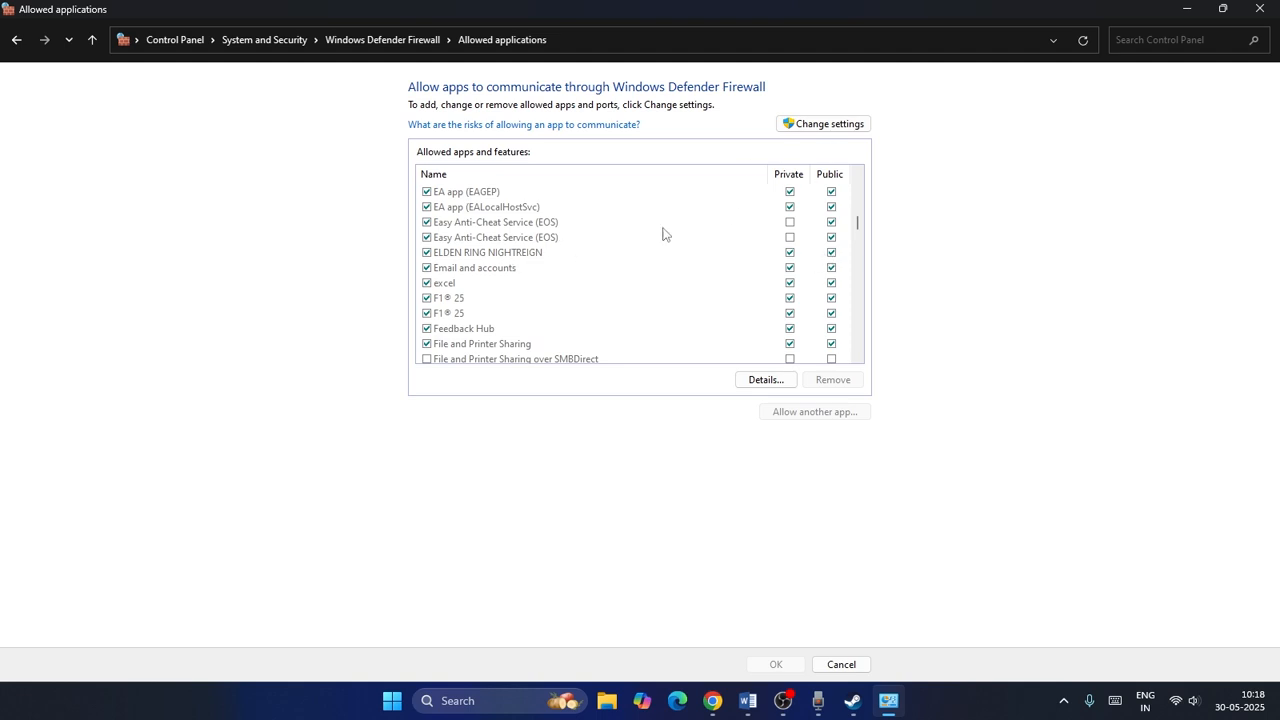
Allow nightreign from the game's Game folder through Windows Defender Firewall and enable it for private networks.
{"action": "left_click", "coordinate": [826, 126]}
{"action": "left_click", "coordinate": [815, 411]}
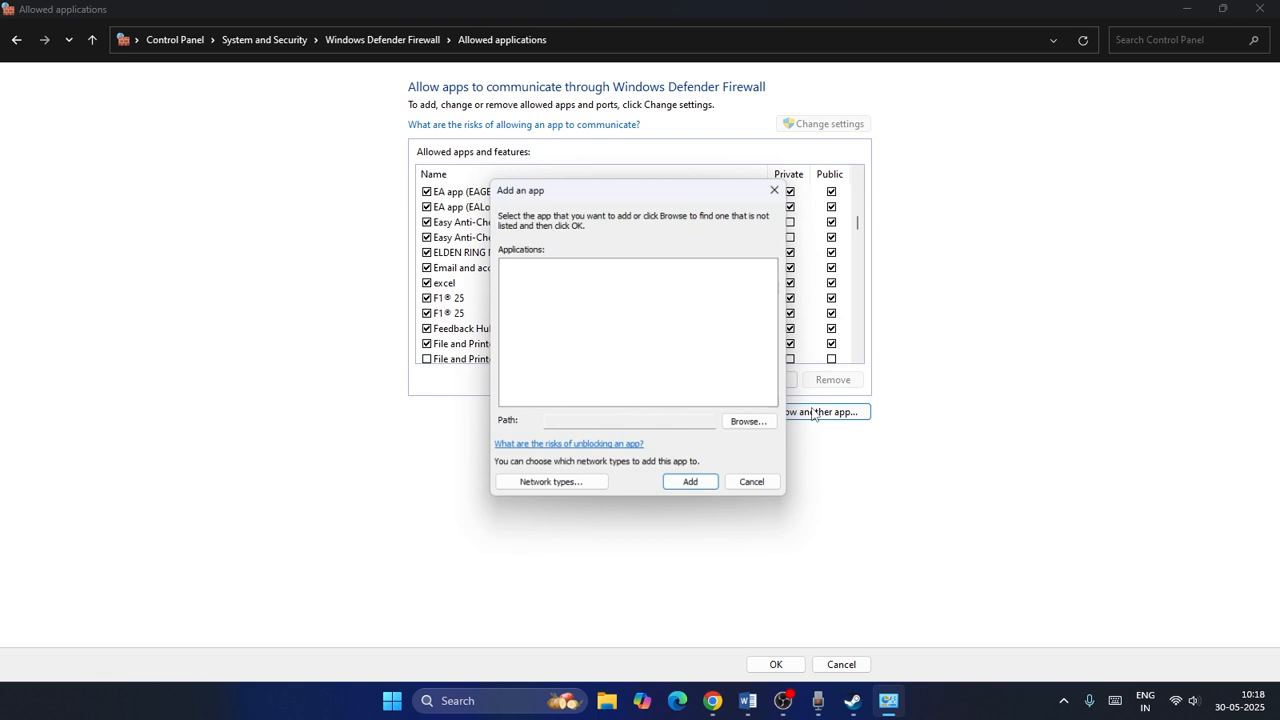
{"action": "left_click", "coordinate": [755, 423]}
{"action": "scroll", "coordinate": [556, 437], "scroll_direction": "down", "scroll_amount": 3}
{"action": "left_click", "coordinate": [560, 430]}
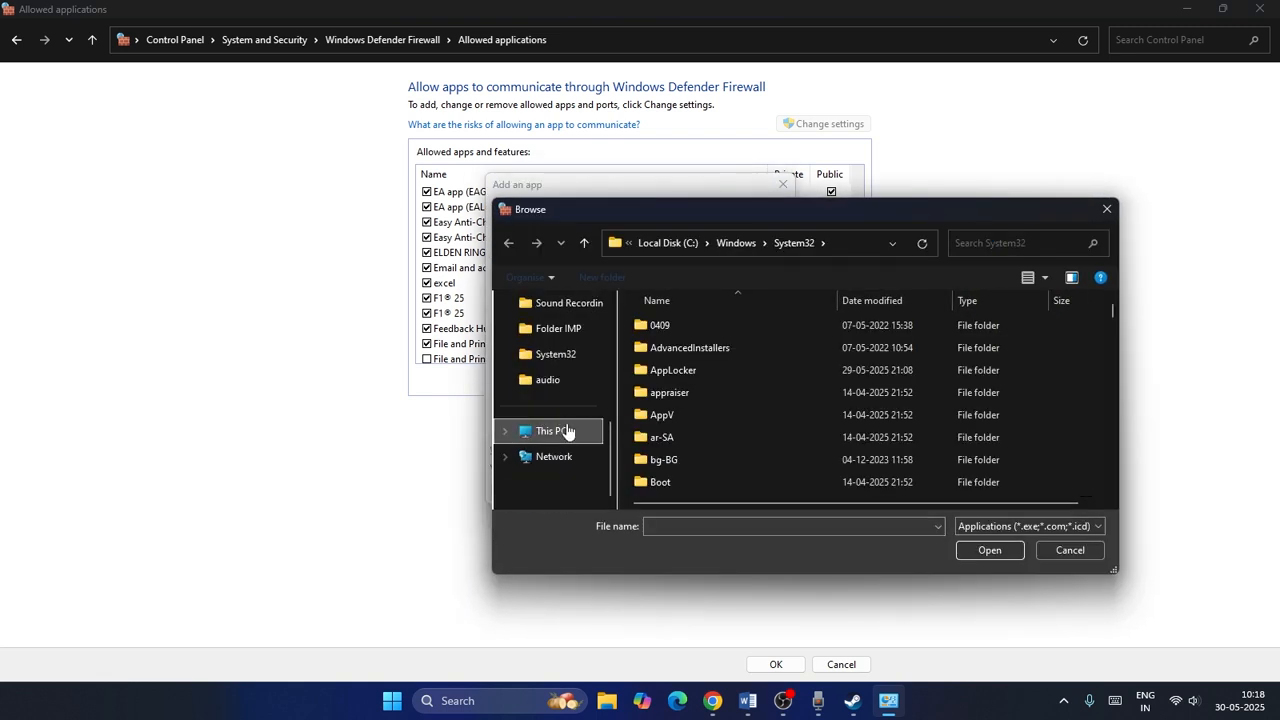
{"action": "double_click", "coordinate": [779, 392]}
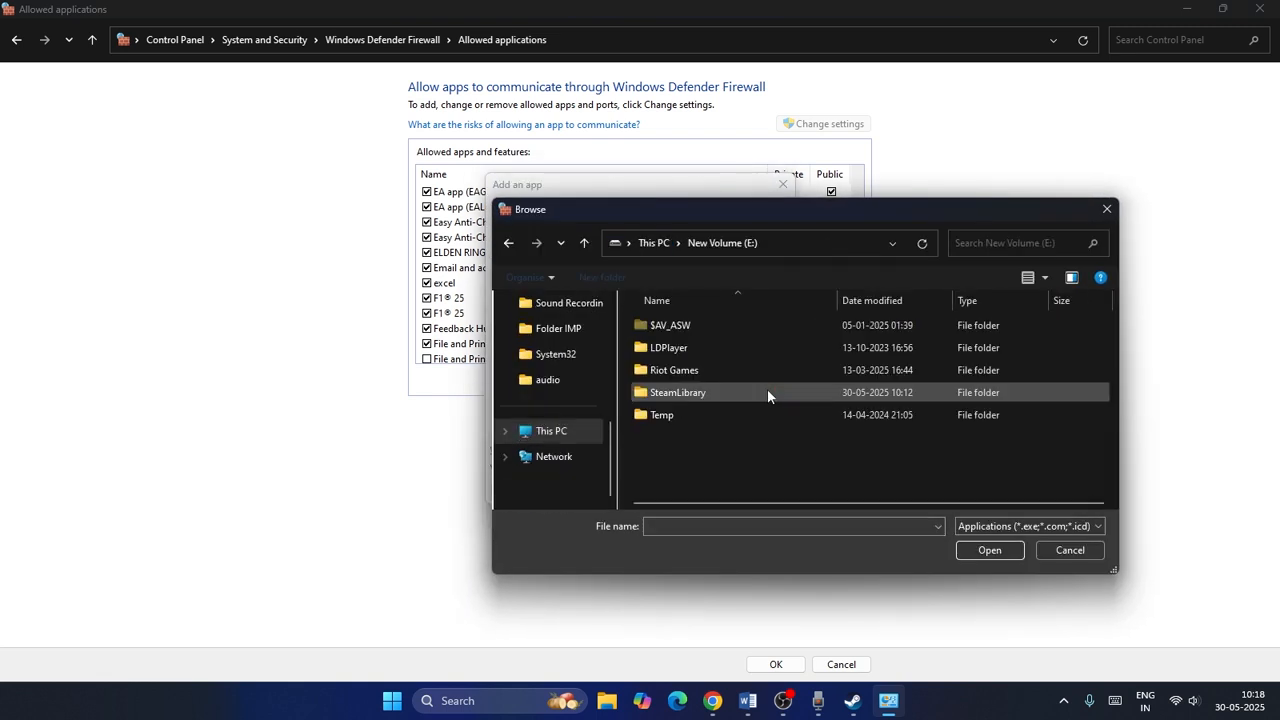
{"action": "double_click", "coordinate": [700, 392]}
{"action": "double_click", "coordinate": [687, 328]}
{"action": "double_click", "coordinate": [687, 331]}
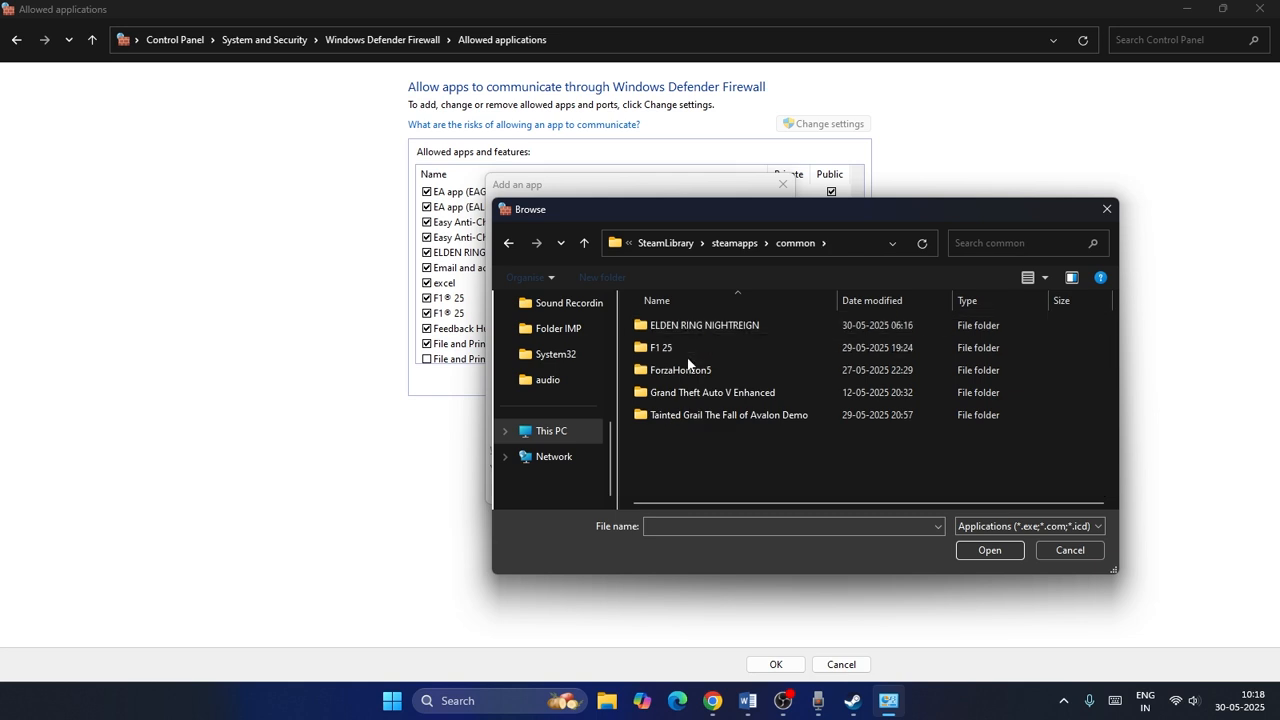
{"action": "double_click", "coordinate": [687, 330]}
{"action": "double_click", "coordinate": [677, 344]}
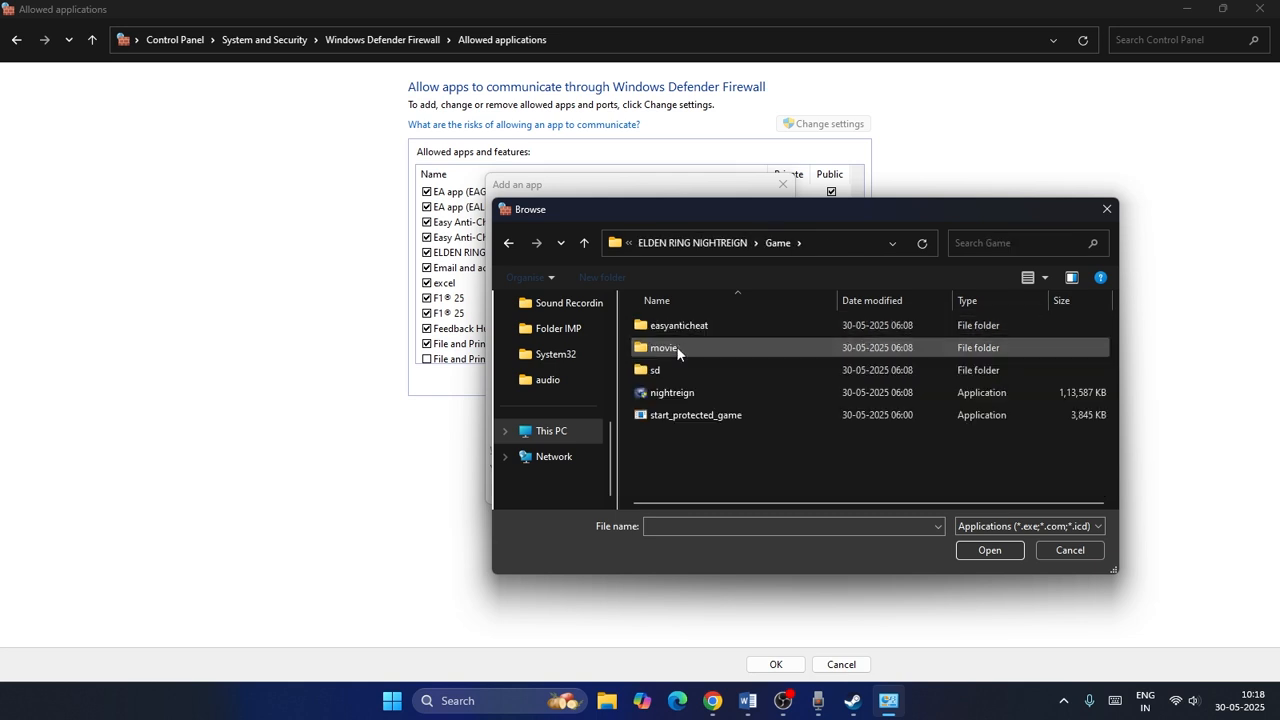
{"action": "left_click", "coordinate": [678, 393]}
{"action": "left_click", "coordinate": [989, 550]}
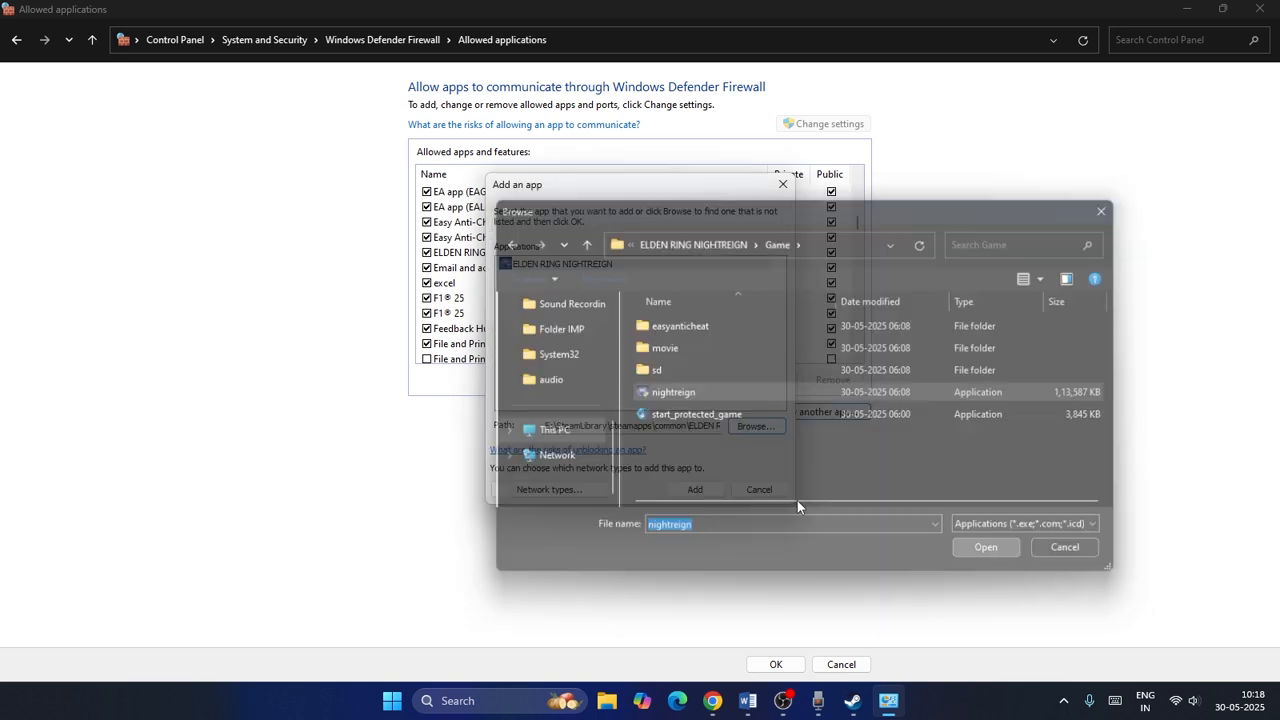
{"action": "left_click", "coordinate": [680, 488]}
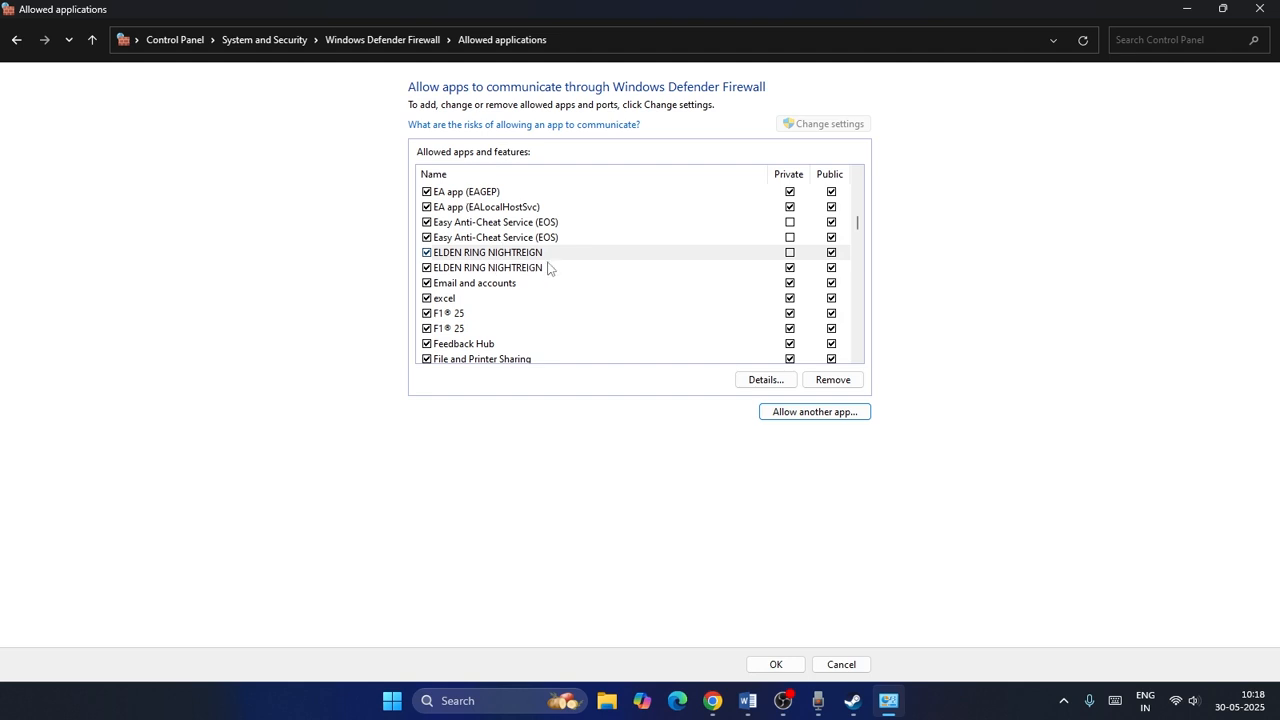
{"action": "left_click", "coordinate": [790, 254]}
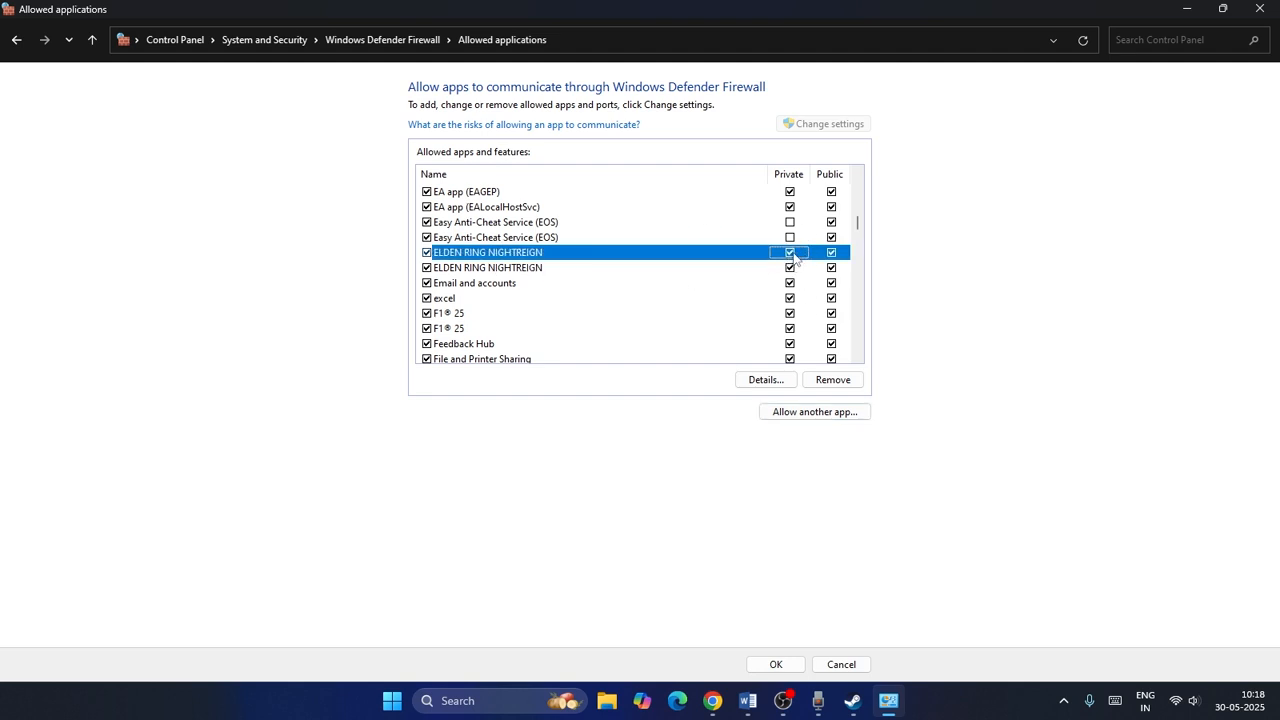
Close the firewall window, switch to the Word notes and highlight Step 6 about a clean graphics driver installation.
{"action": "left_click", "coordinate": [1259, 9]}
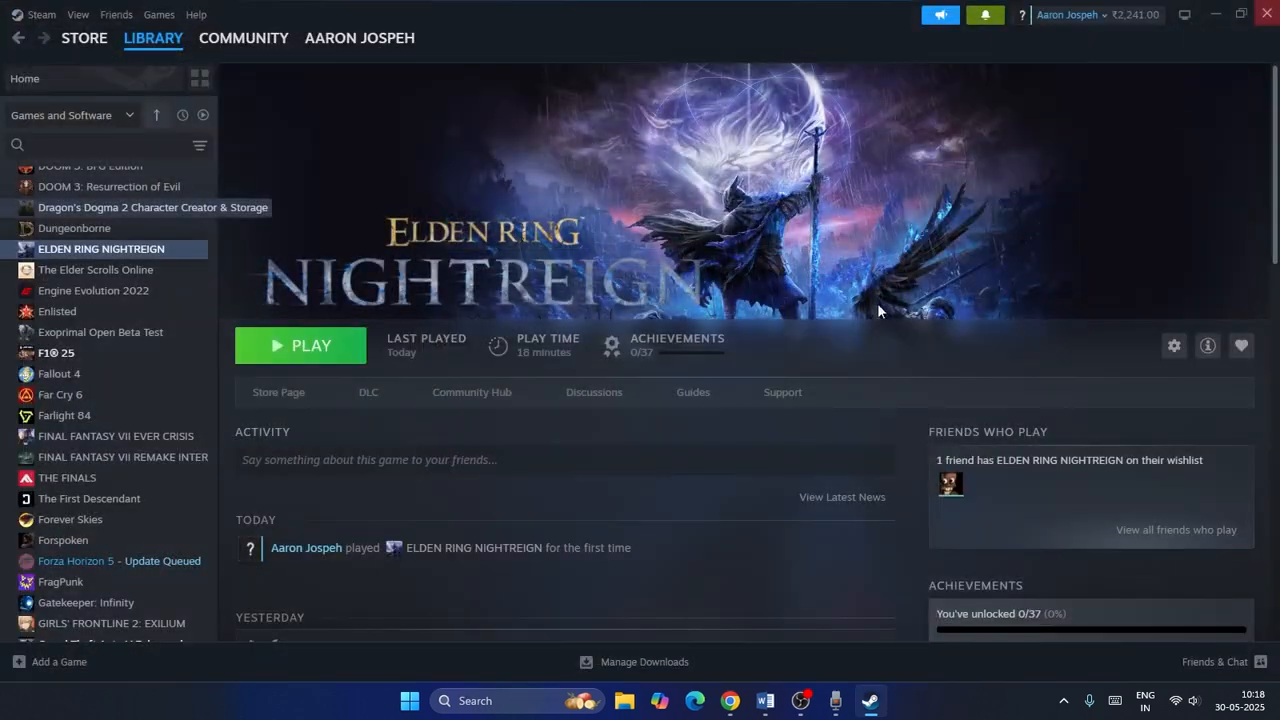
{"action": "left_click", "coordinate": [765, 700]}
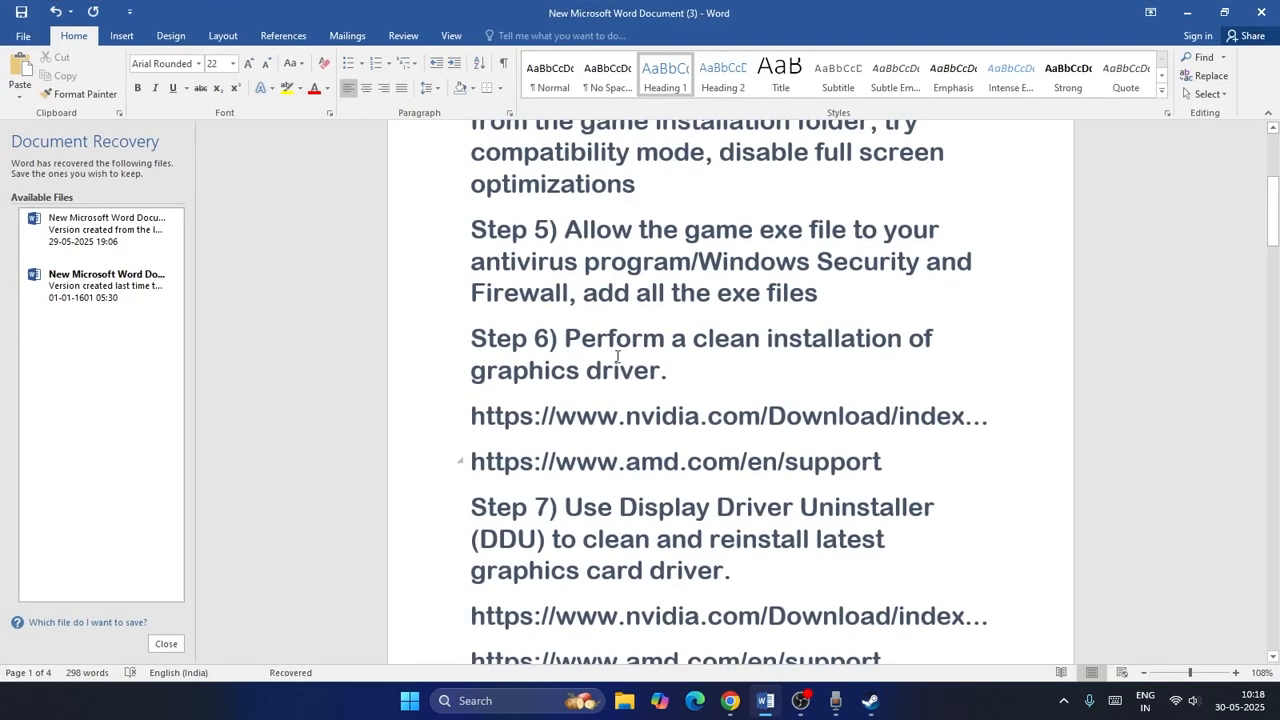
{"action": "left_click_drag", "start_coordinate": [566, 252], "coordinate": [704, 295]}
{"action": "left_click", "coordinate": [704, 295]}
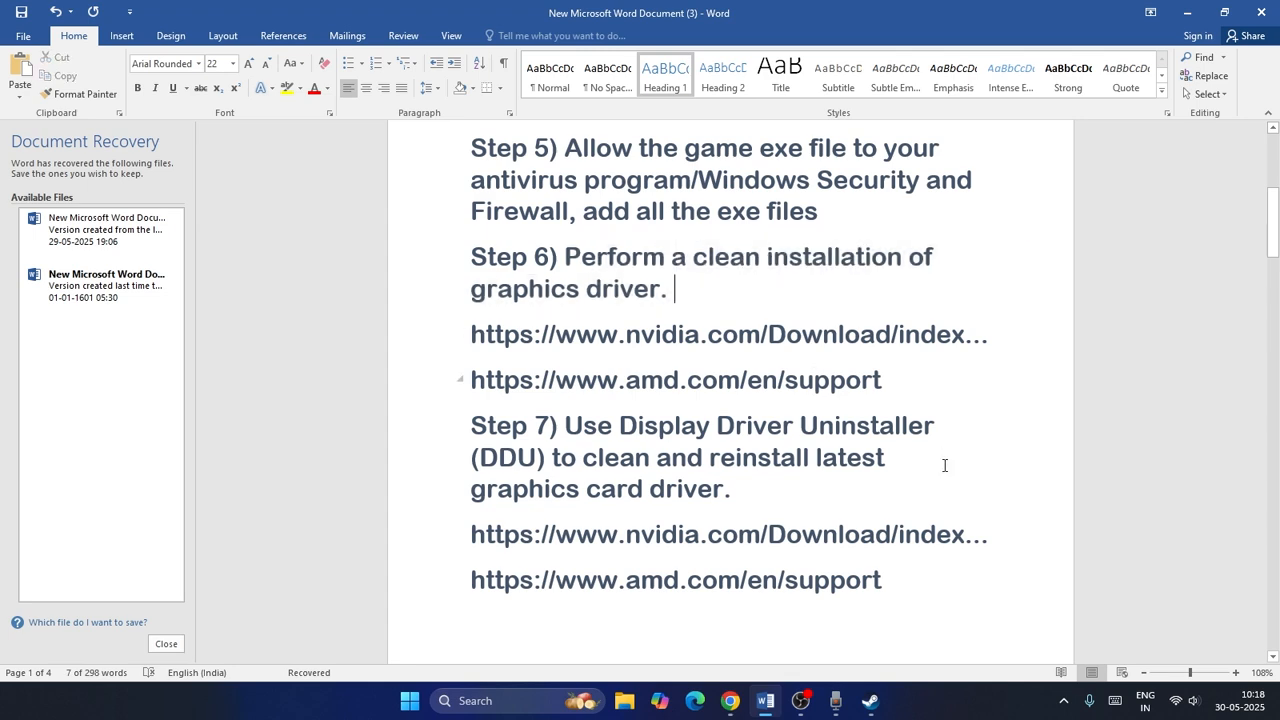
Run the NVIDIA manual driver search for GeForce RTX 5090 Laptop GPU drivers on Windows 11.
{"action": "left_click", "coordinate": [730, 700]}
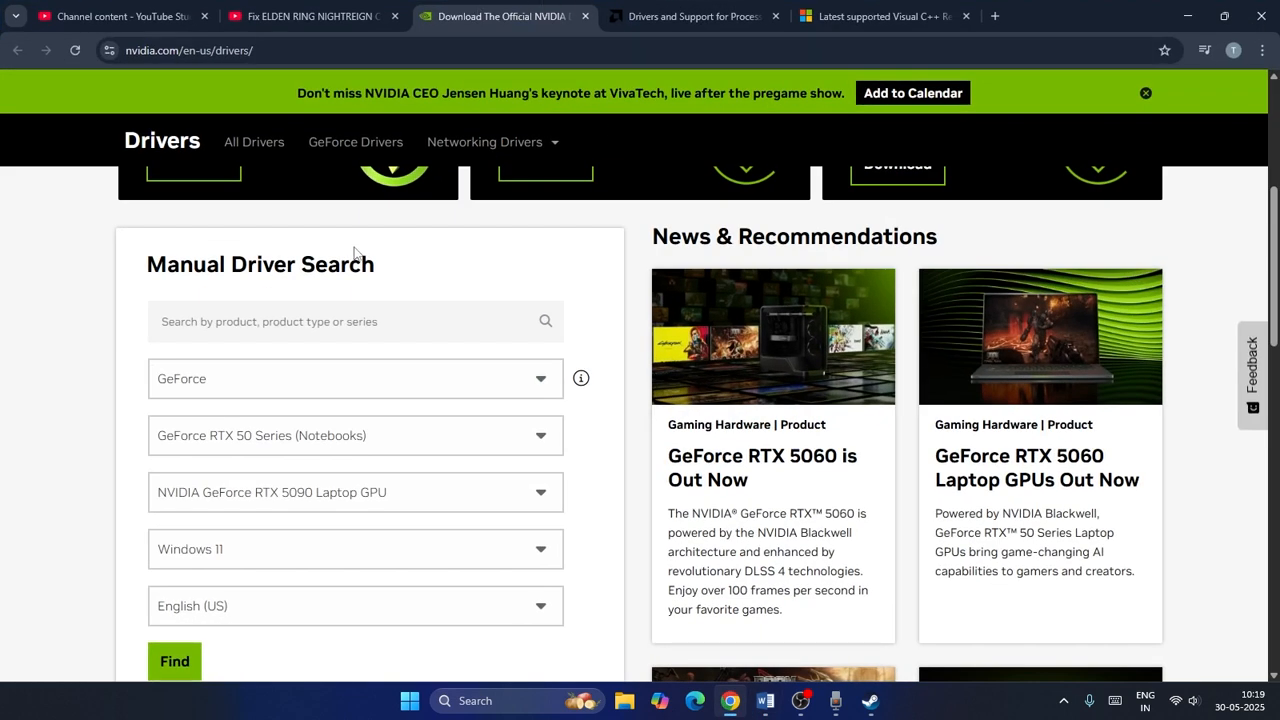
{"action": "scroll", "coordinate": [519, 227], "scroll_direction": "down", "scroll_amount": 1}
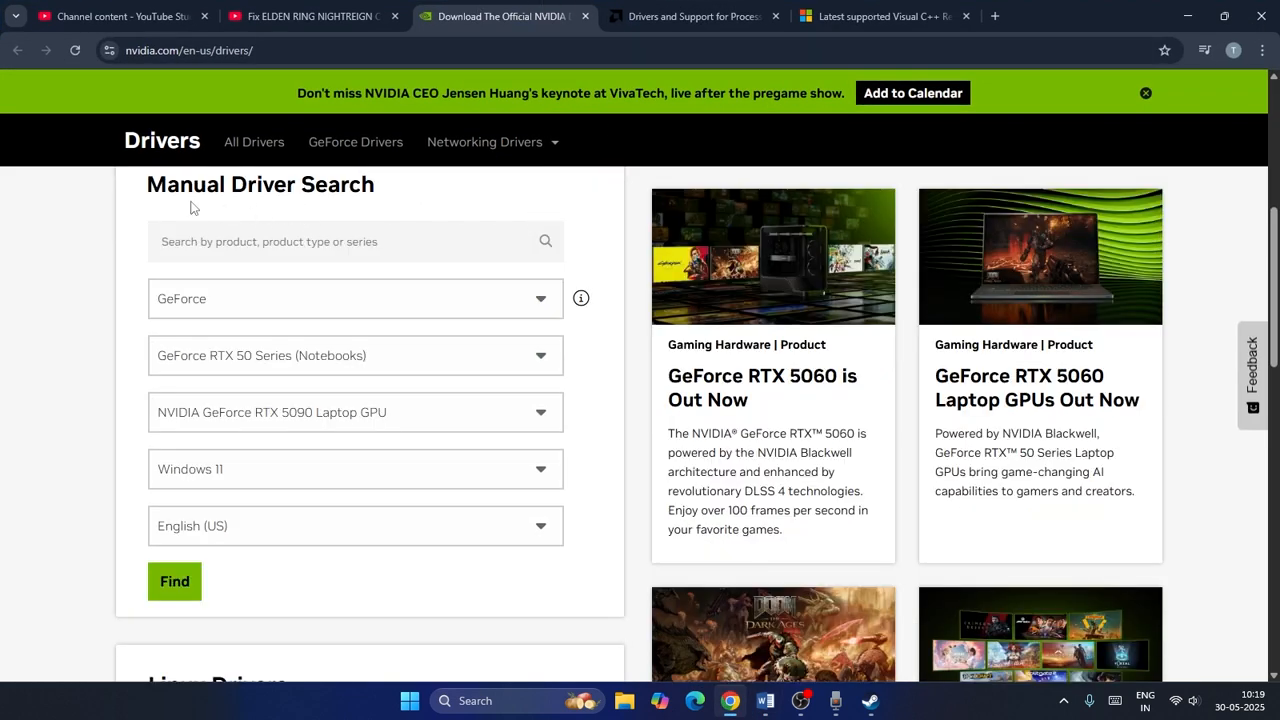
{"action": "scroll", "coordinate": [514, 237], "scroll_direction": "down", "scroll_amount": 1}
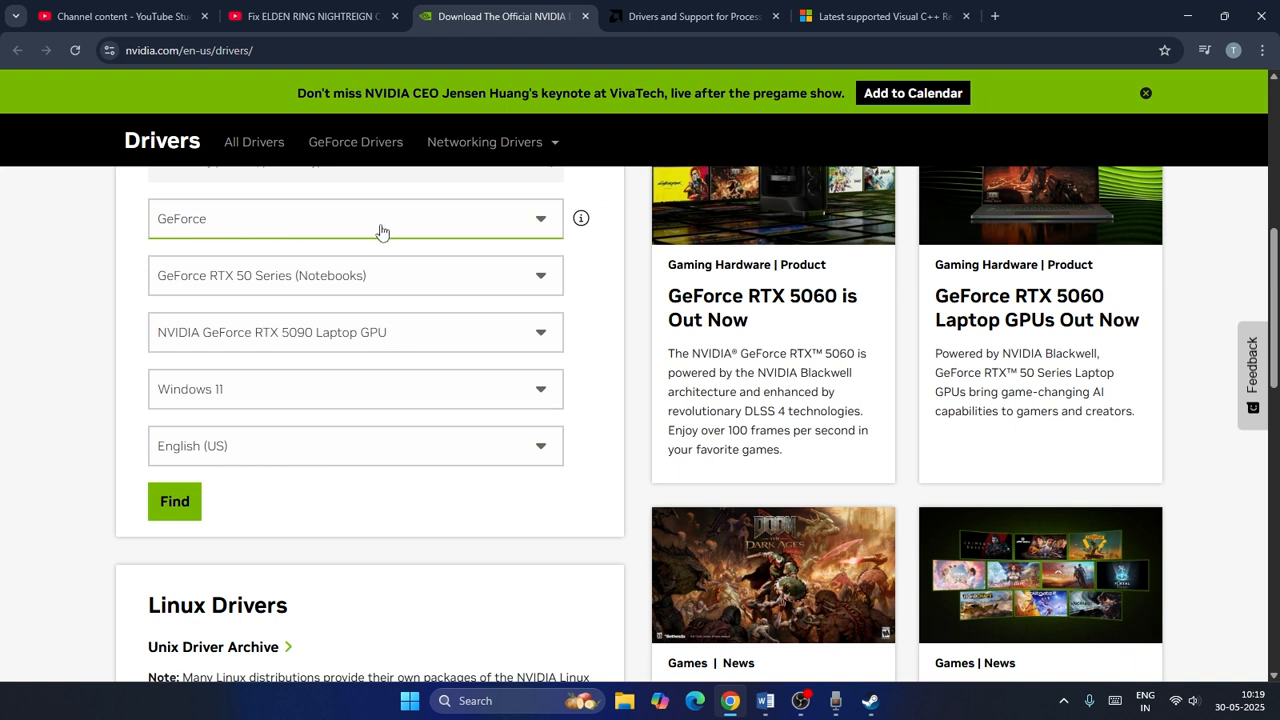
{"action": "left_click", "coordinate": [270, 227]}
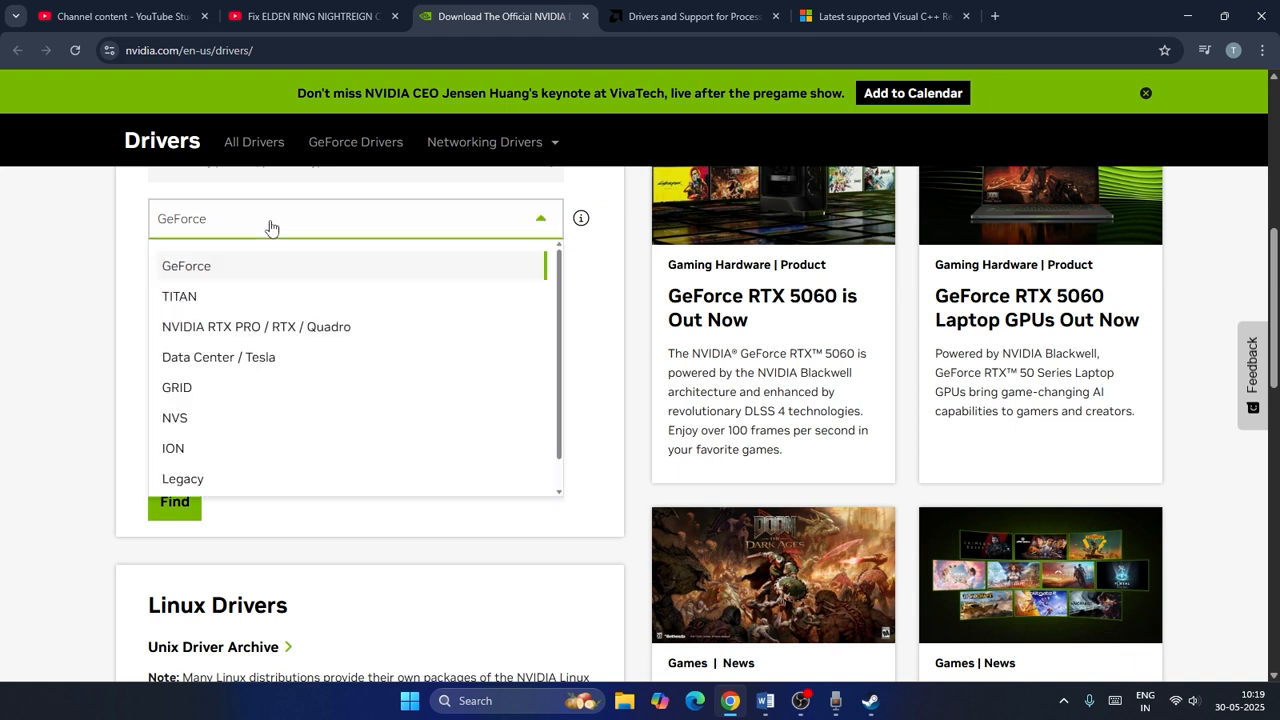
{"action": "left_click", "coordinate": [160, 278]}
{"action": "left_click", "coordinate": [408, 282]}
{"action": "left_click", "coordinate": [414, 280]}
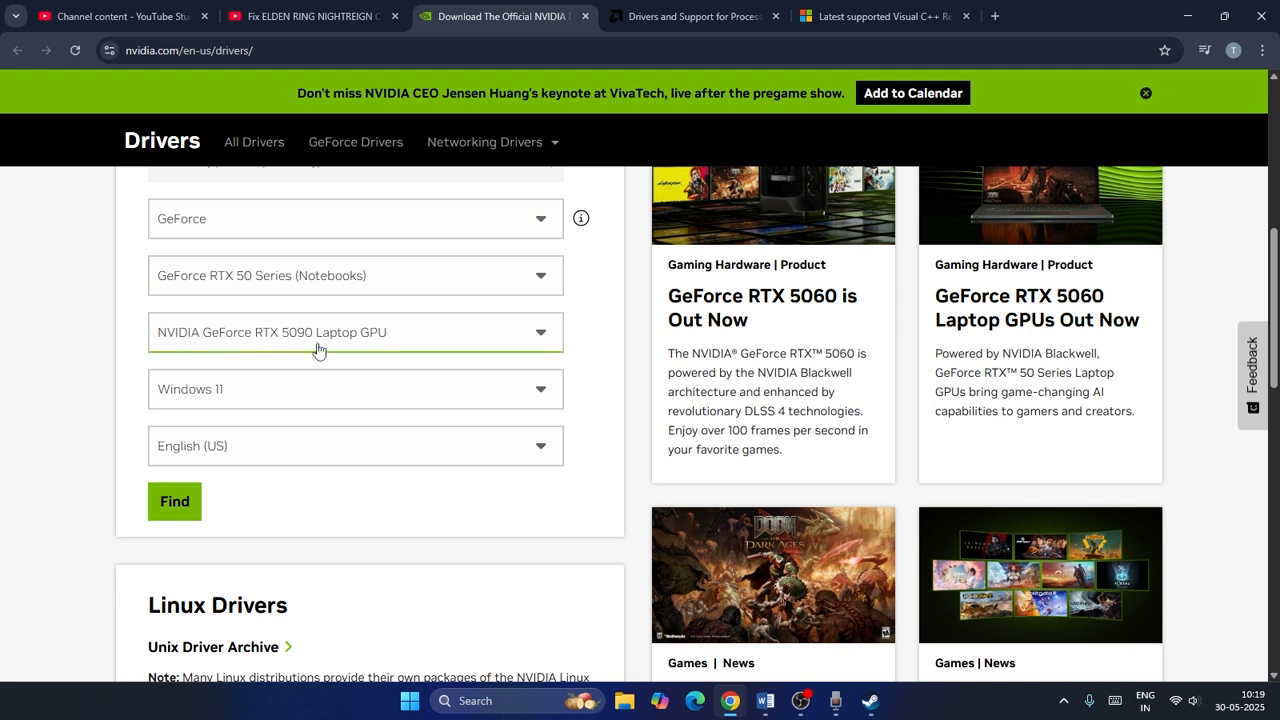
{"action": "left_click", "coordinate": [178, 505]}
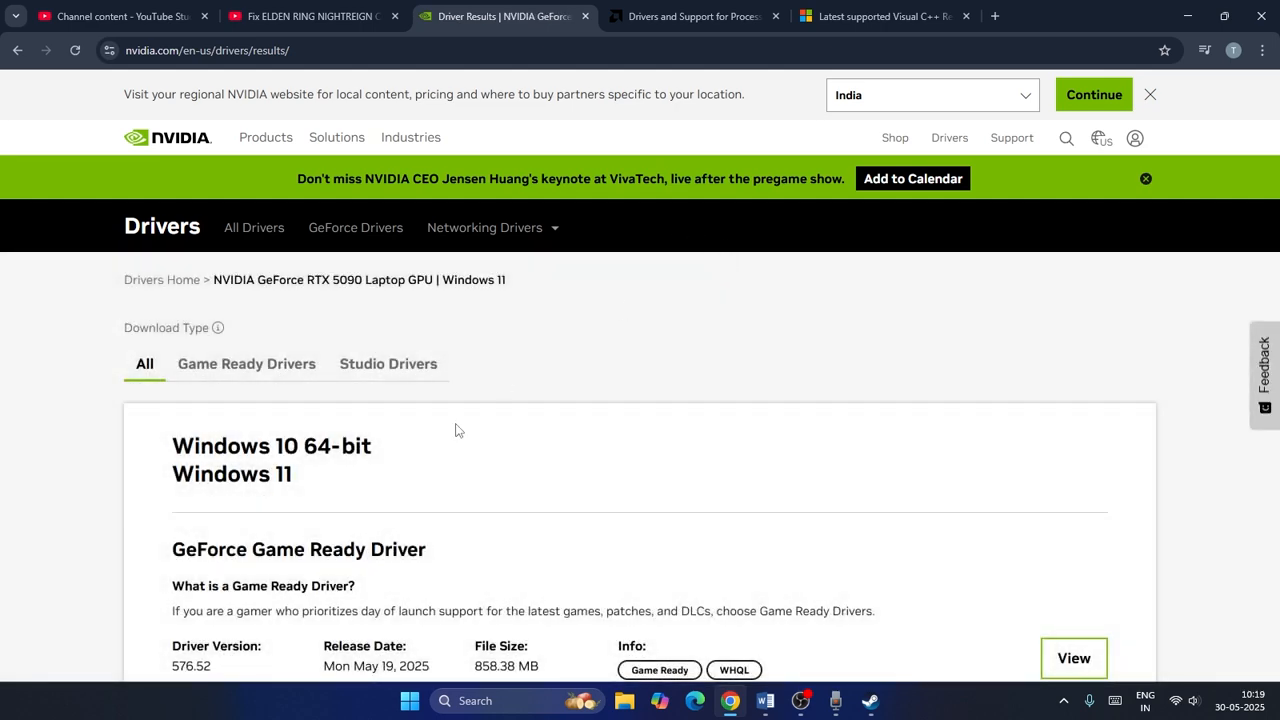
{"action": "scroll", "coordinate": [456, 430], "scroll_direction": "down", "scroll_amount": 2}
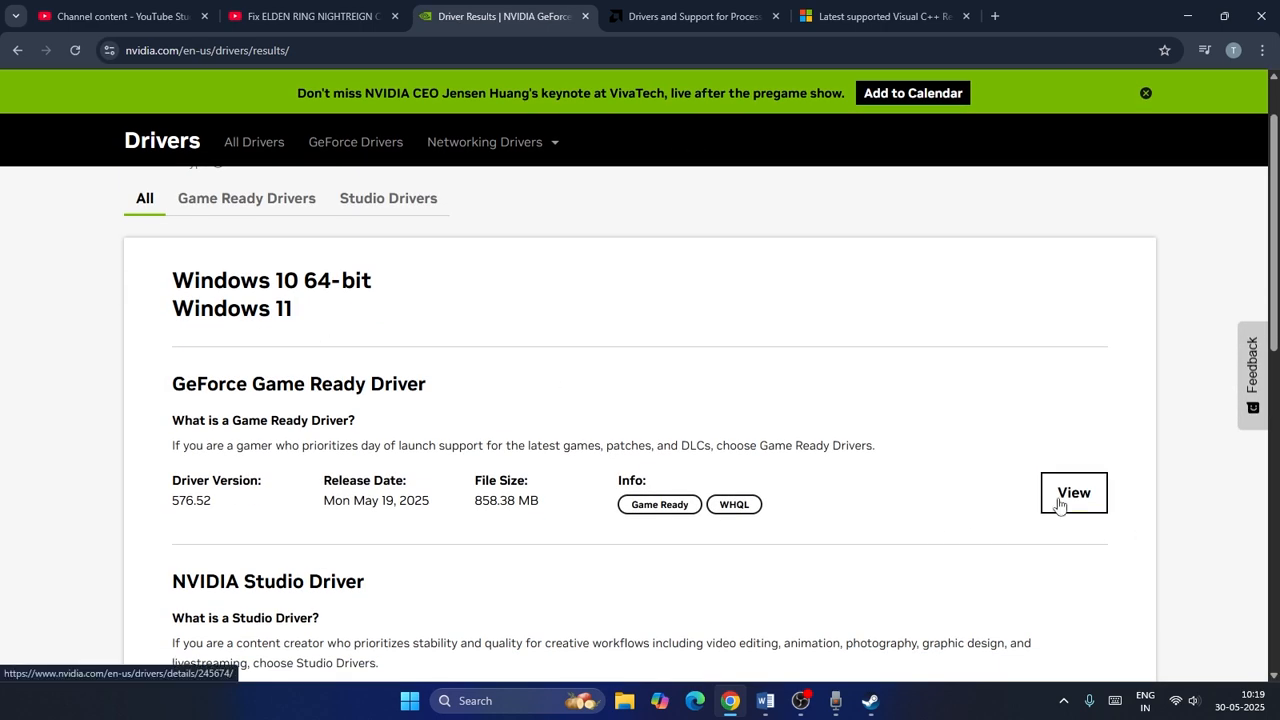
On the AMD drivers page, browse Graphics, Radeon RX, Radeon RX 5000 Series, AMD Radeon RX 5700 XT and submit.
{"action": "left_click", "coordinate": [640, 16]}
{"action": "scroll", "coordinate": [424, 351], "scroll_direction": "down", "scroll_amount": 4}
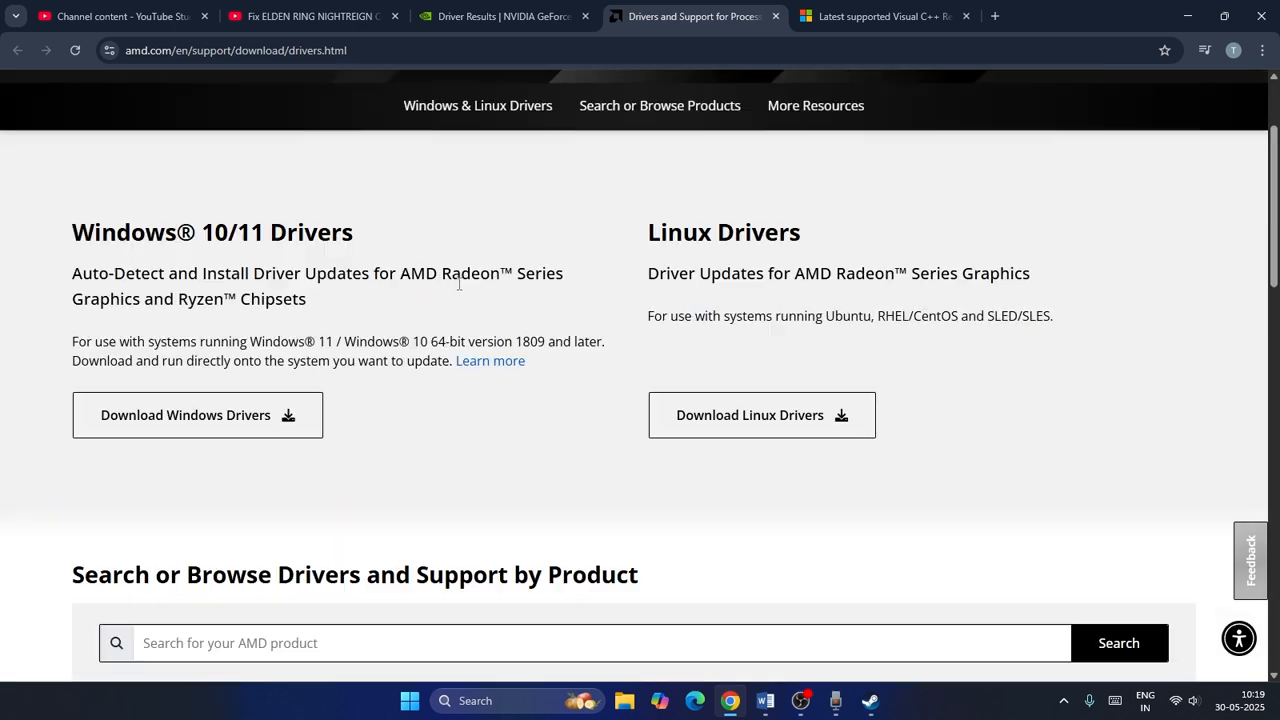
{"action": "left_click", "coordinate": [168, 366]}
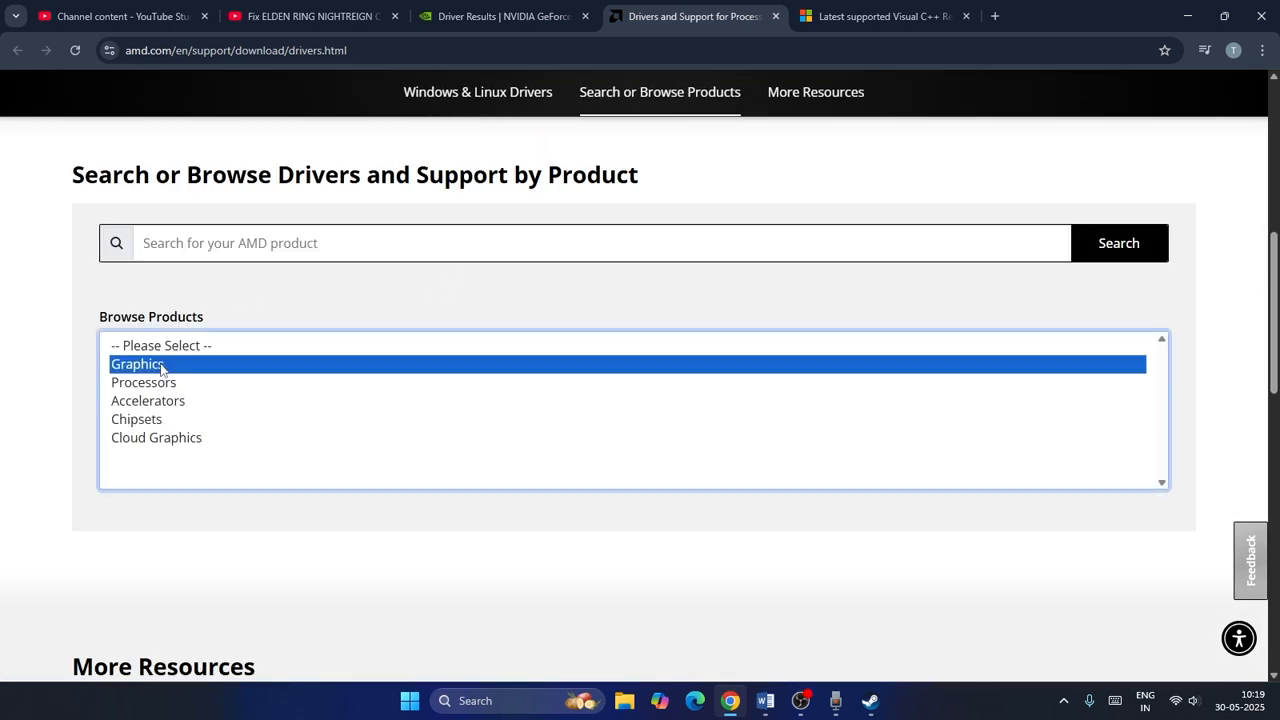
{"action": "left_click", "coordinate": [180, 455]}
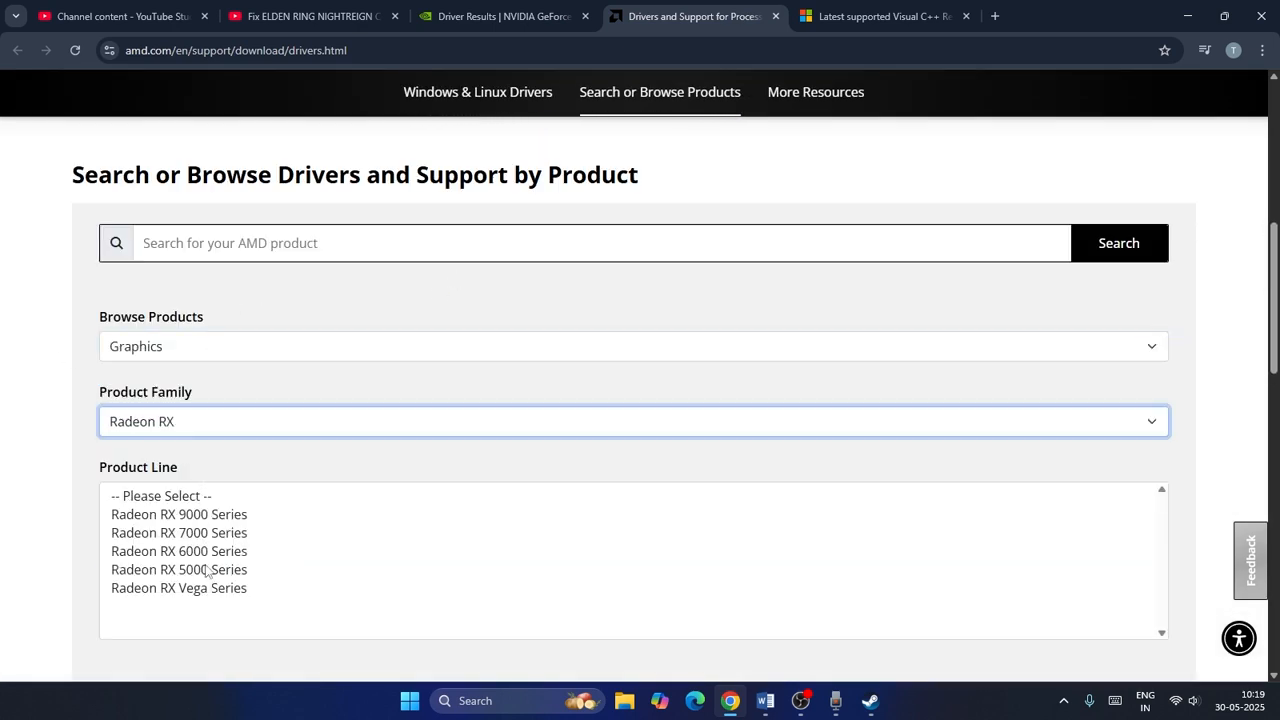
{"action": "left_click", "coordinate": [207, 570]}
{"action": "left_click", "coordinate": [228, 608]}
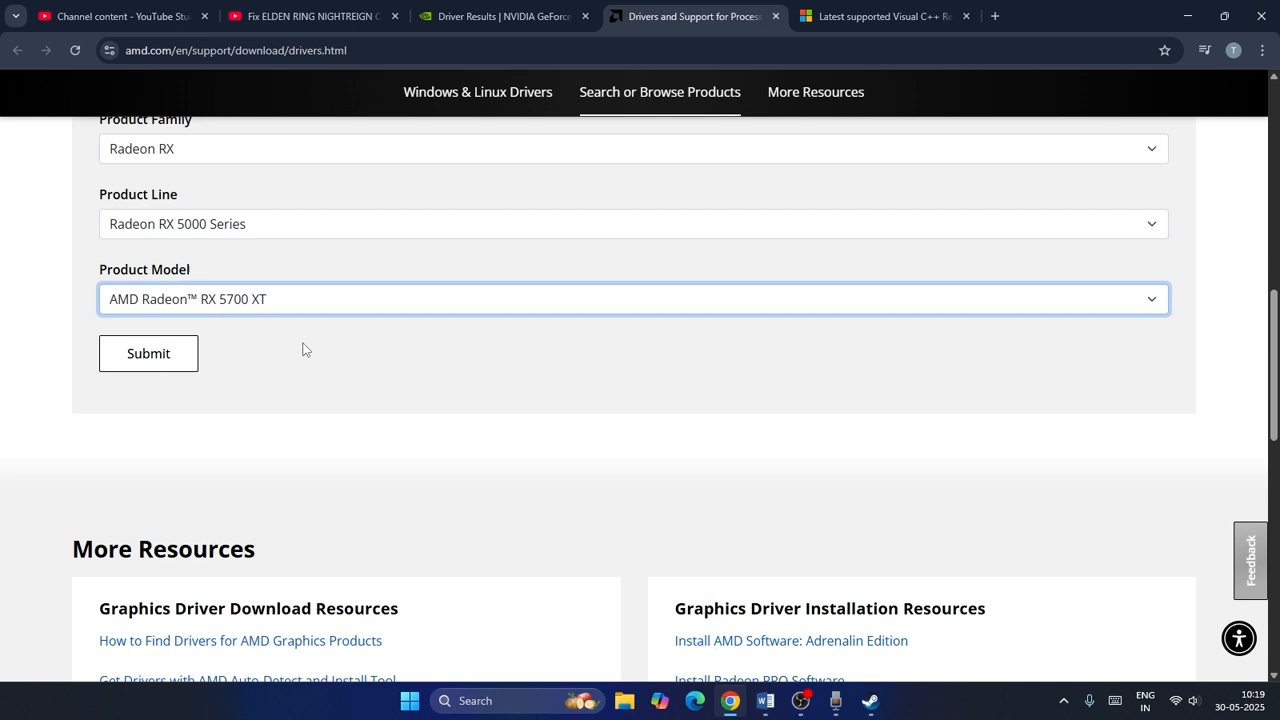
{"action": "left_click", "coordinate": [154, 357]}
{"action": "scroll", "coordinate": [257, 289], "scroll_direction": "down", "scroll_amount": 2}
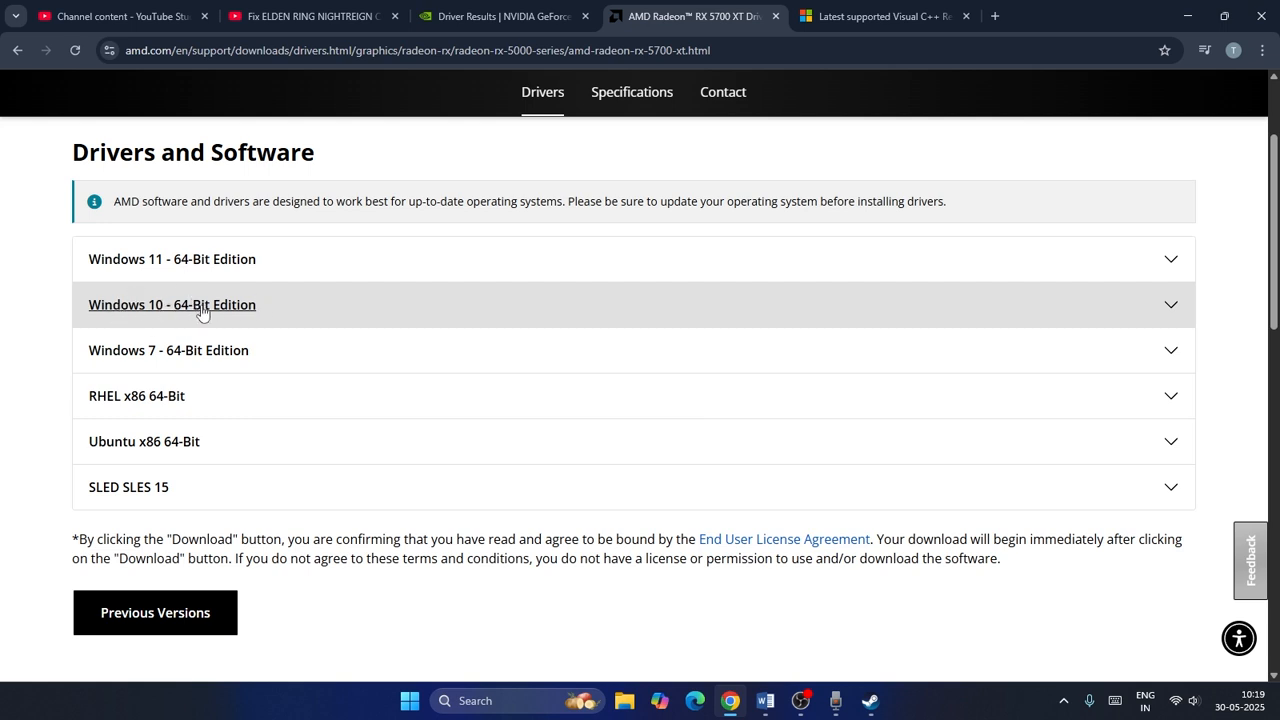
Switch to the Word notes and copy the words "Display Driver Uninstaller" from Step 7.
{"action": "left_click", "coordinate": [757, 703]}
{"action": "scroll", "coordinate": [690, 335], "scroll_direction": "down", "scroll_amount": 2}
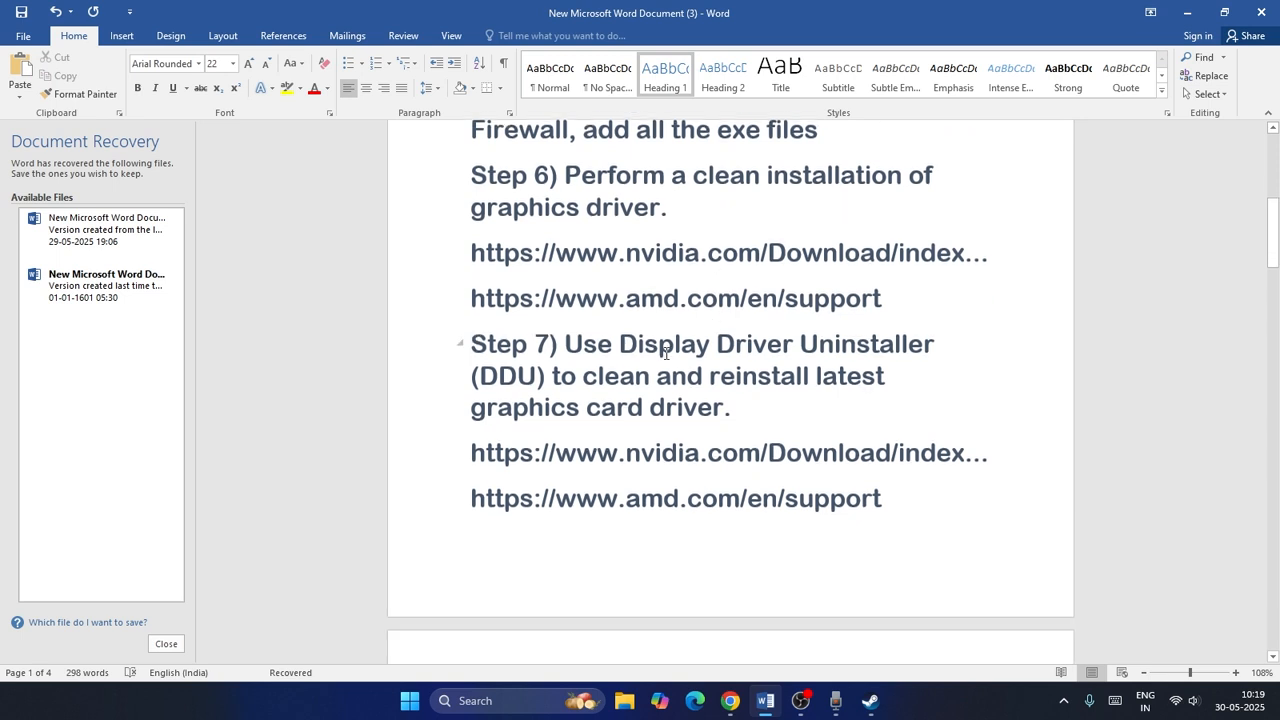
{"action": "left_click_drag", "start_coordinate": [568, 343], "coordinate": [822, 343]}
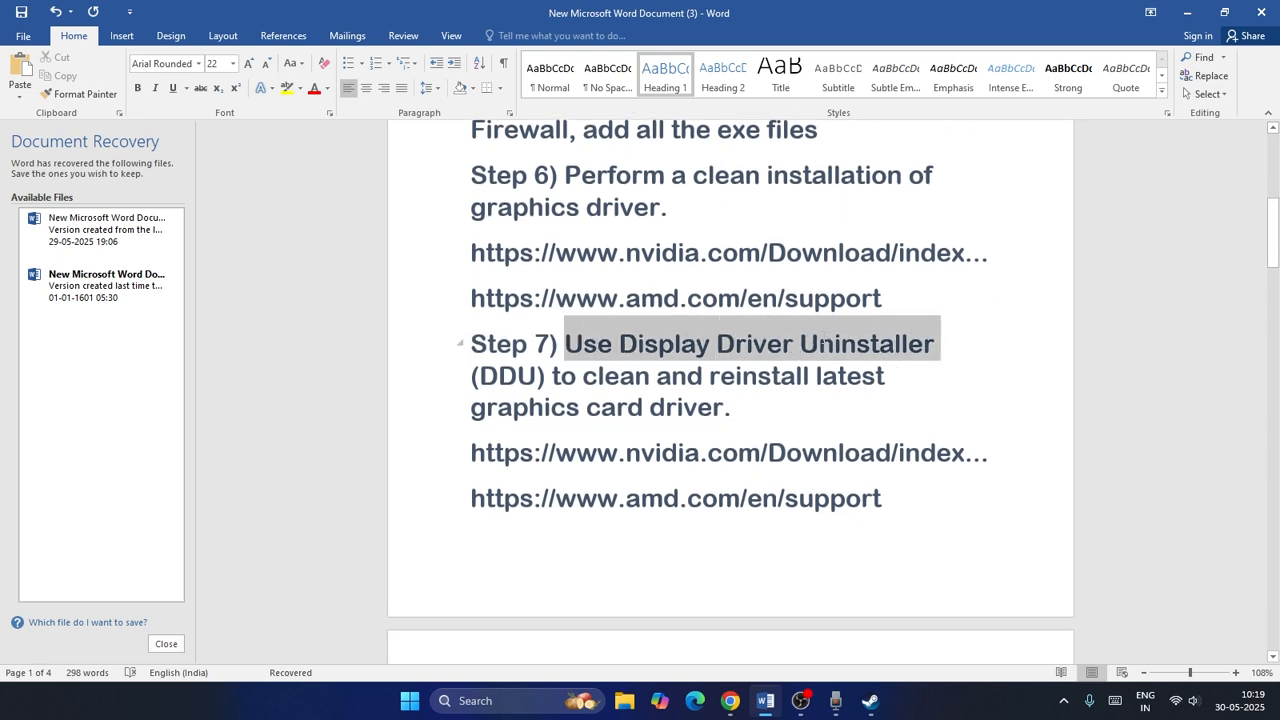
{"action": "left_click_drag", "start_coordinate": [970, 343], "coordinate": [581, 343]}
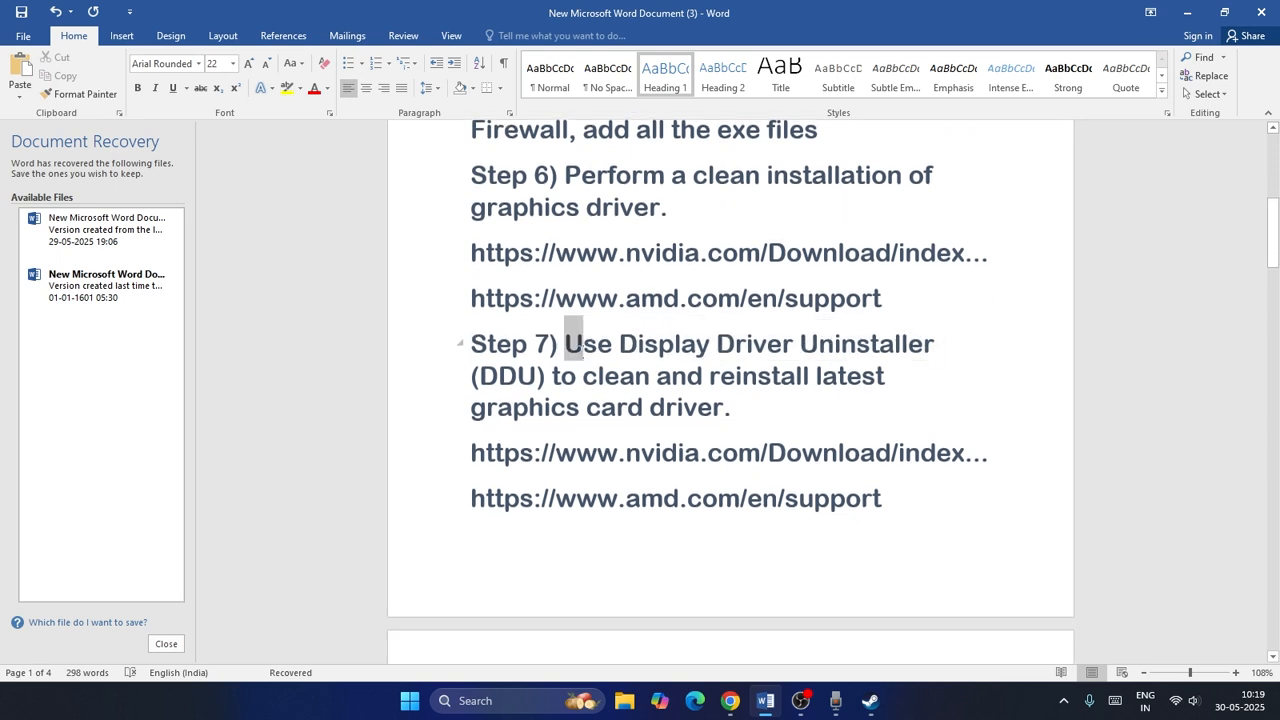
{"action": "left_click", "coordinate": [749, 402]}
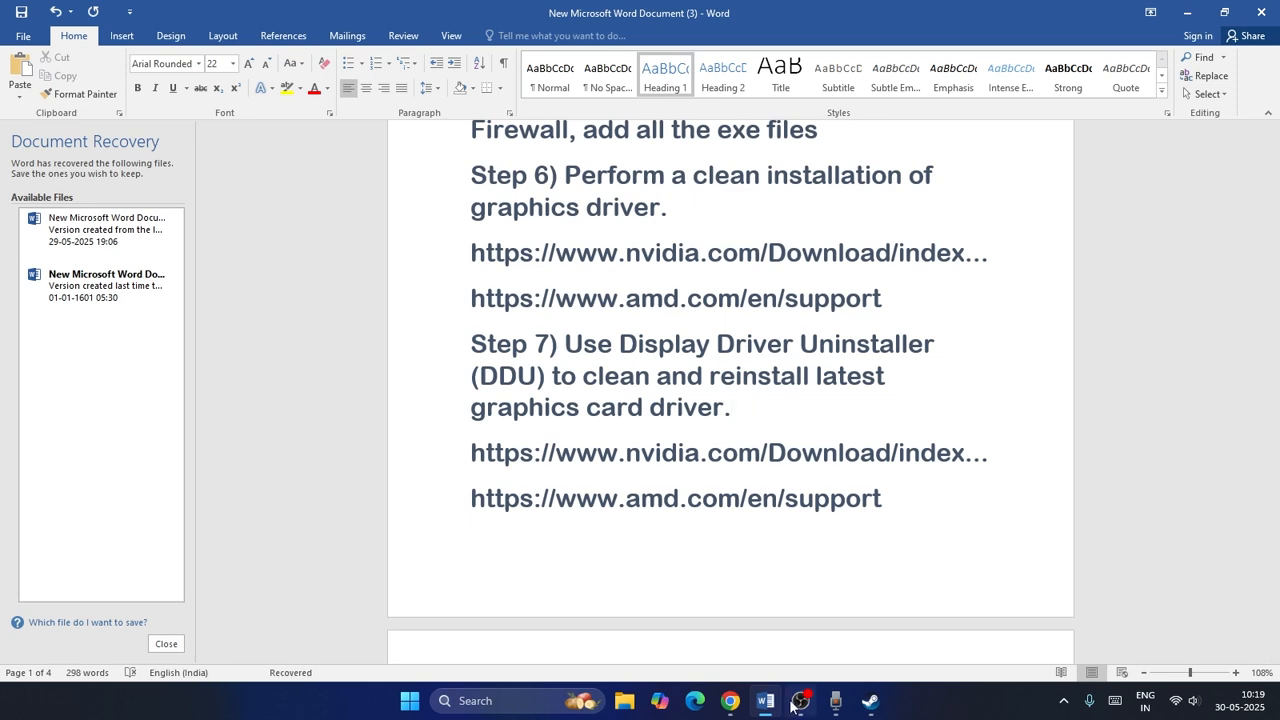
{"action": "left_click_drag", "start_coordinate": [624, 342], "coordinate": [897, 343]}
{"action": "right_click", "coordinate": [884, 341]}
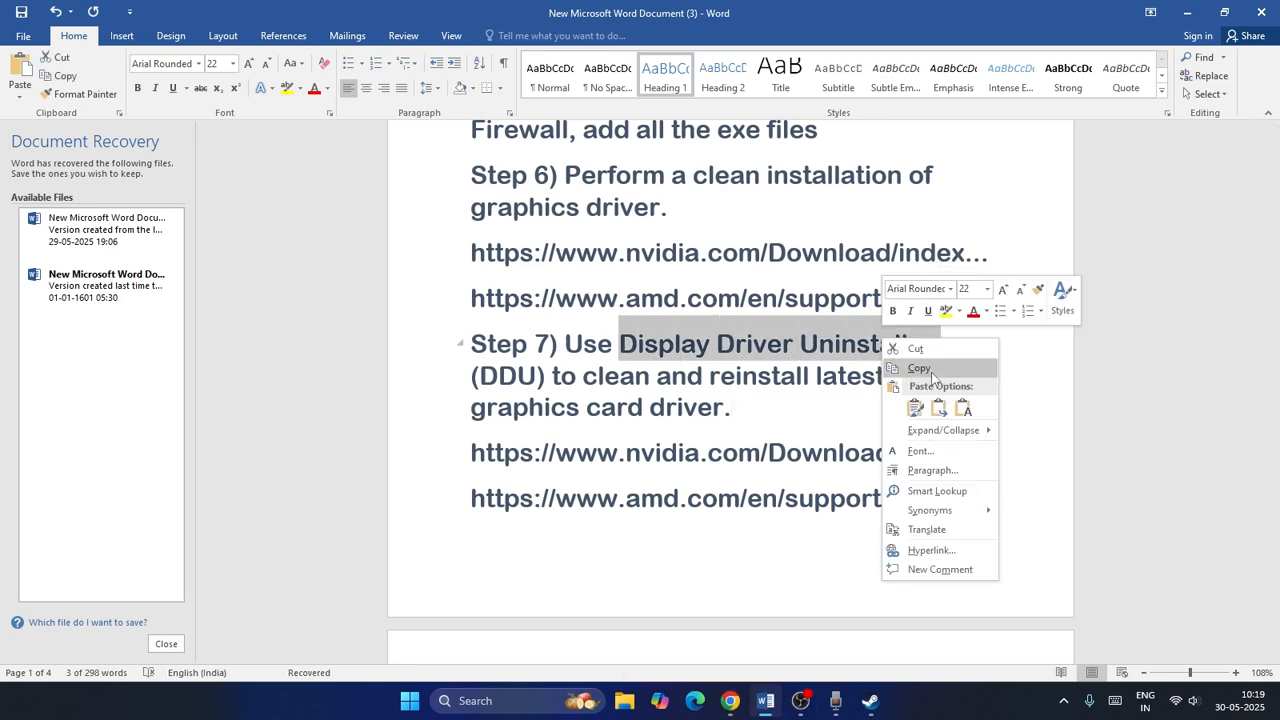
{"action": "left_click", "coordinate": [914, 369]}
Open a new browser tab and search Google for the pasted Display Driver Uninstaller text.
{"action": "left_click", "coordinate": [730, 700]}
{"action": "left_click", "coordinate": [998, 15]}
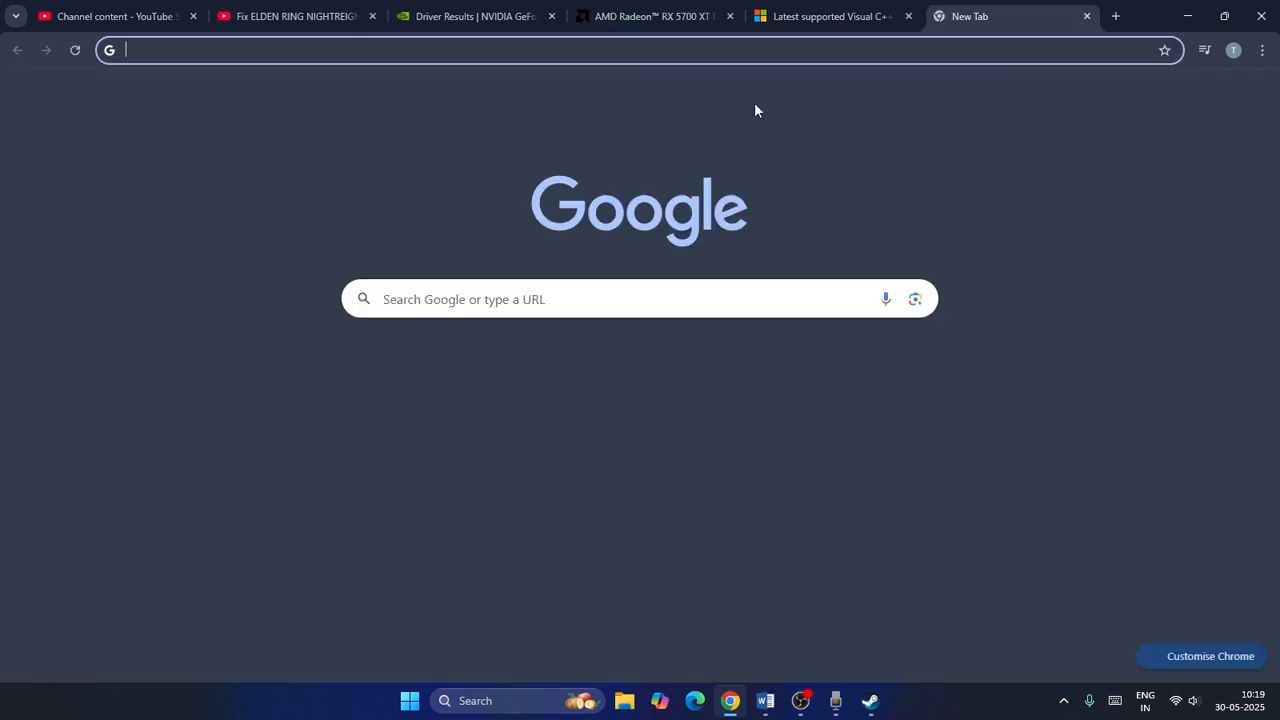
{"action": "right_click", "coordinate": [434, 312]}
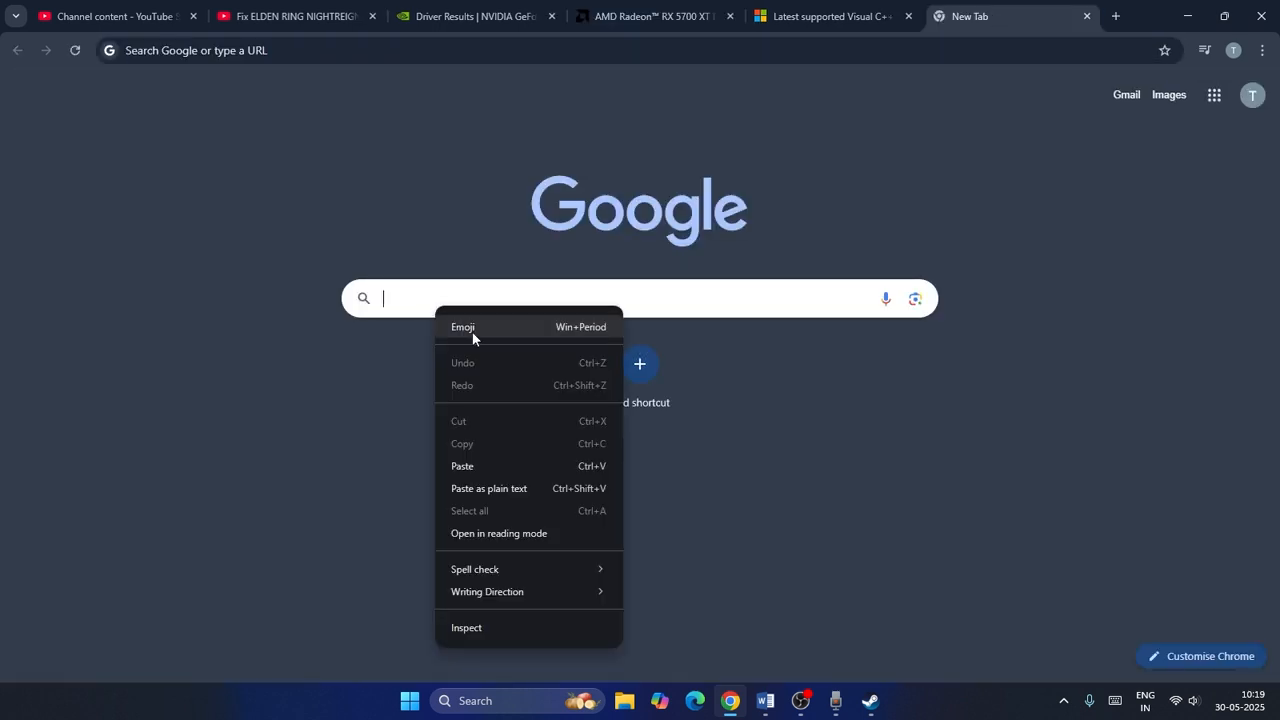
{"action": "left_click", "coordinate": [484, 458]}
{"action": "key", "text": "Return"}
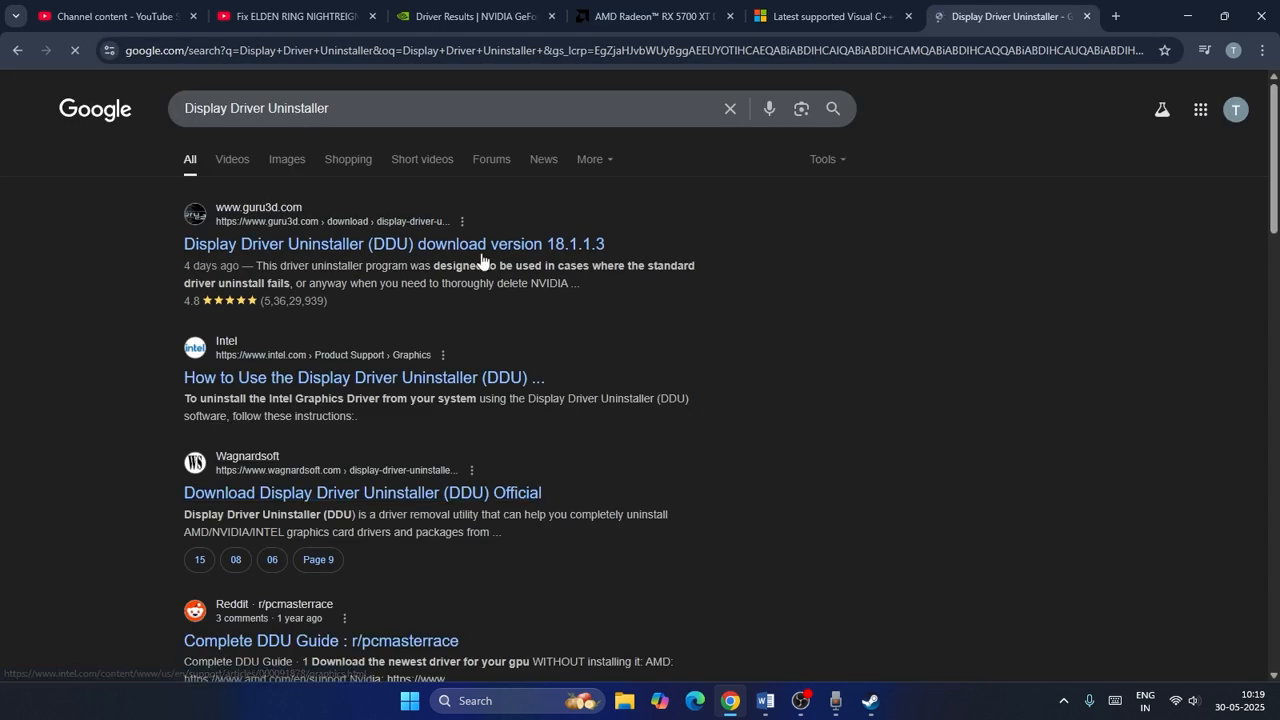
Download DDU version 18.1.1.3 from the Guru3D EU mirror and show the downloaded zip in its folder.
{"action": "left_click", "coordinate": [482, 245]}
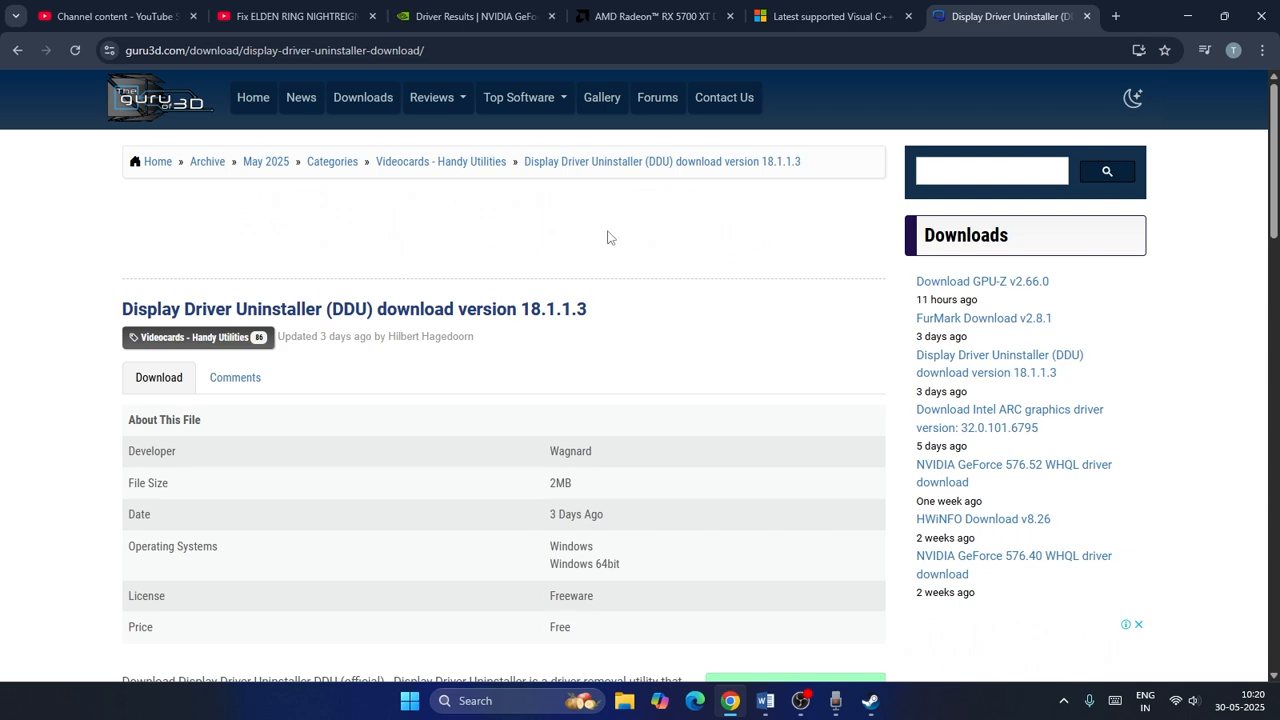
{"action": "scroll", "coordinate": [1112, 270], "scroll_direction": "down", "scroll_amount": 2}
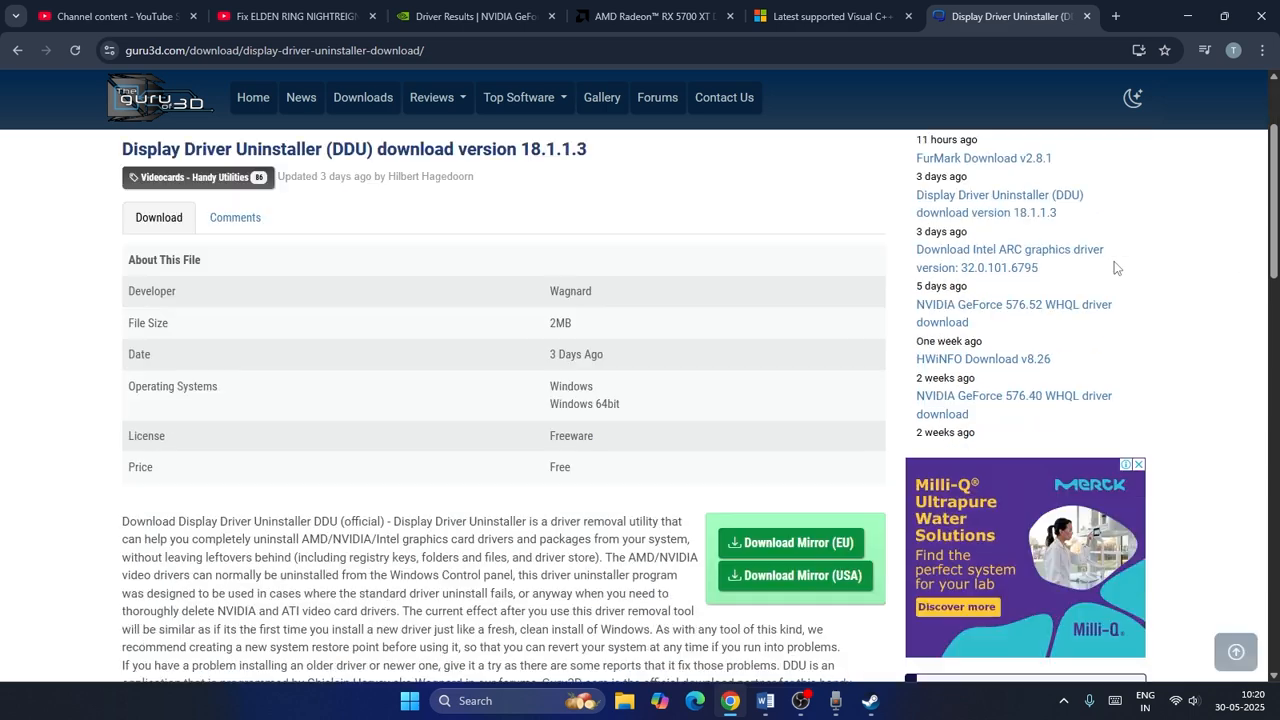
{"action": "left_click", "coordinate": [786, 550]}
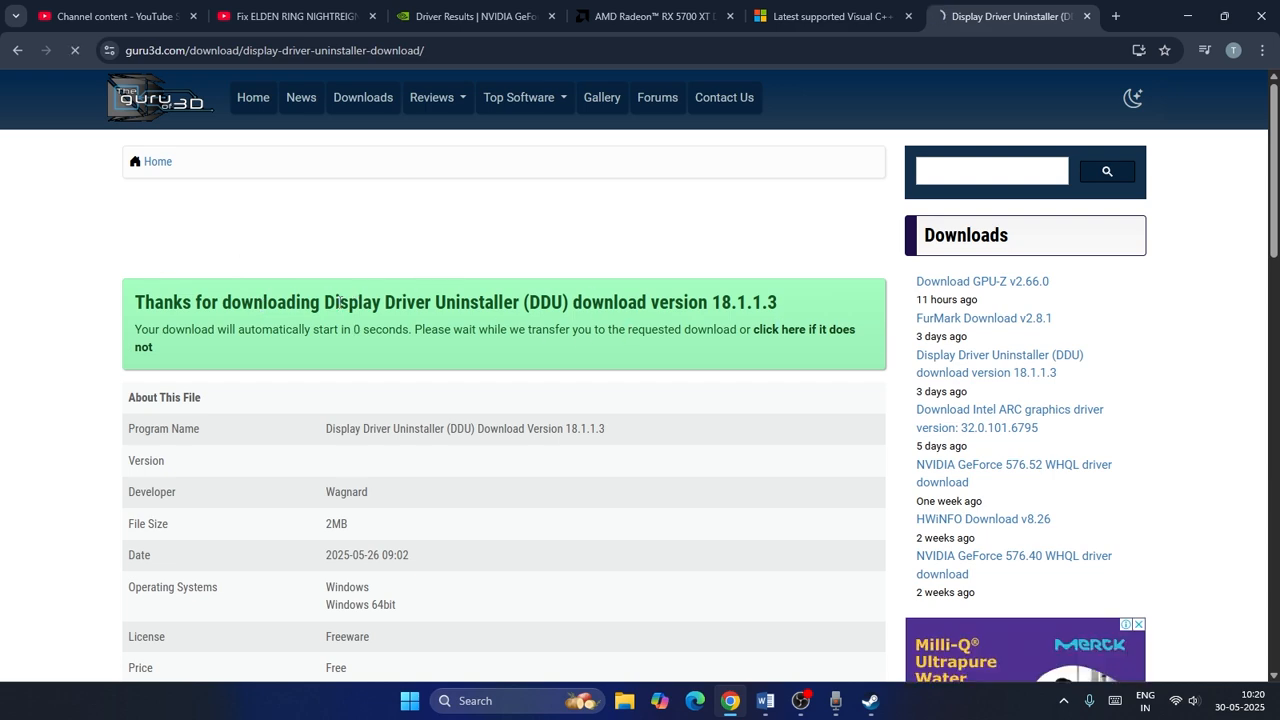
{"action": "scroll", "coordinate": [722, 304], "scroll_direction": "down", "scroll_amount": 3}
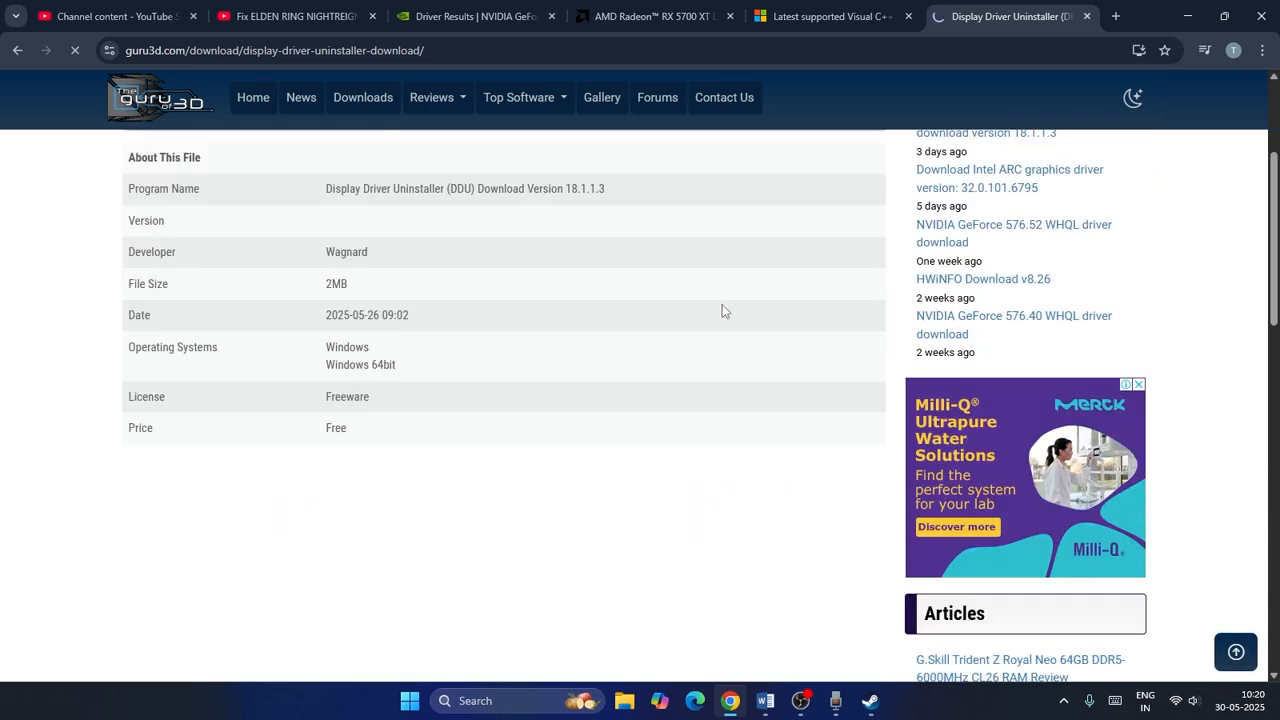
{"action": "scroll", "coordinate": [722, 304], "scroll_direction": "up", "scroll_amount": 3}
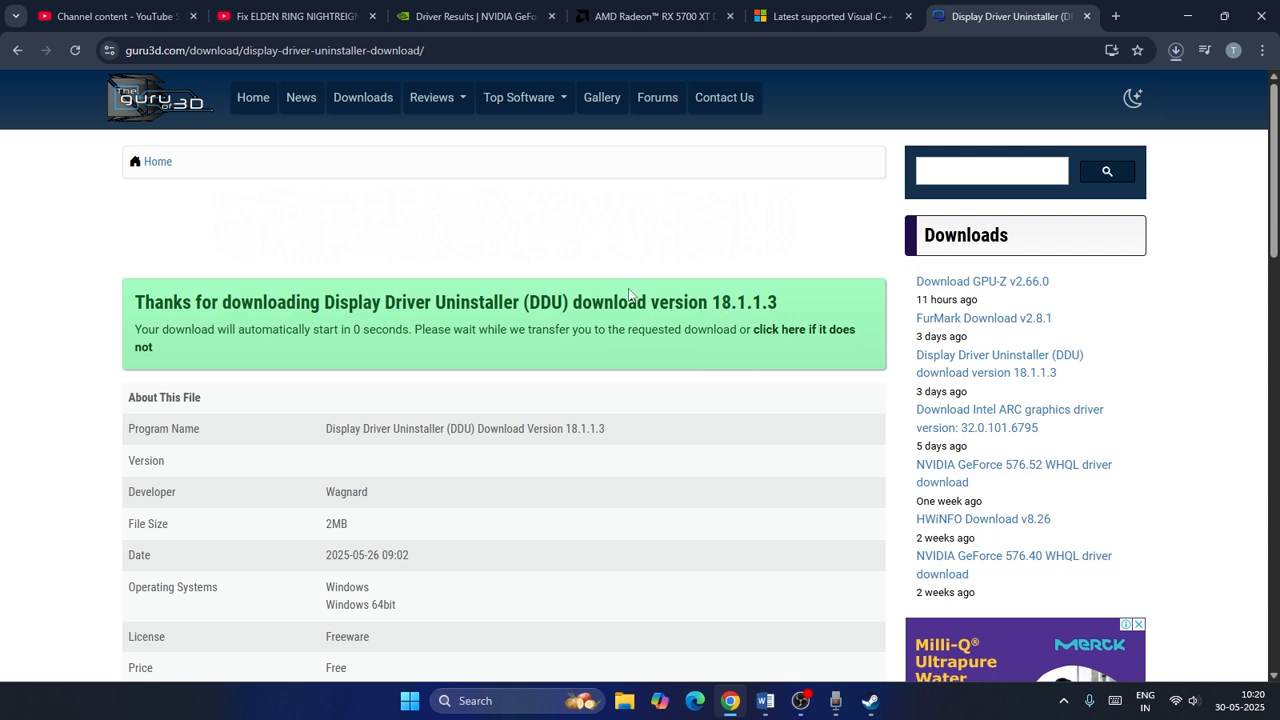
{"action": "left_click", "coordinate": [1176, 50]}
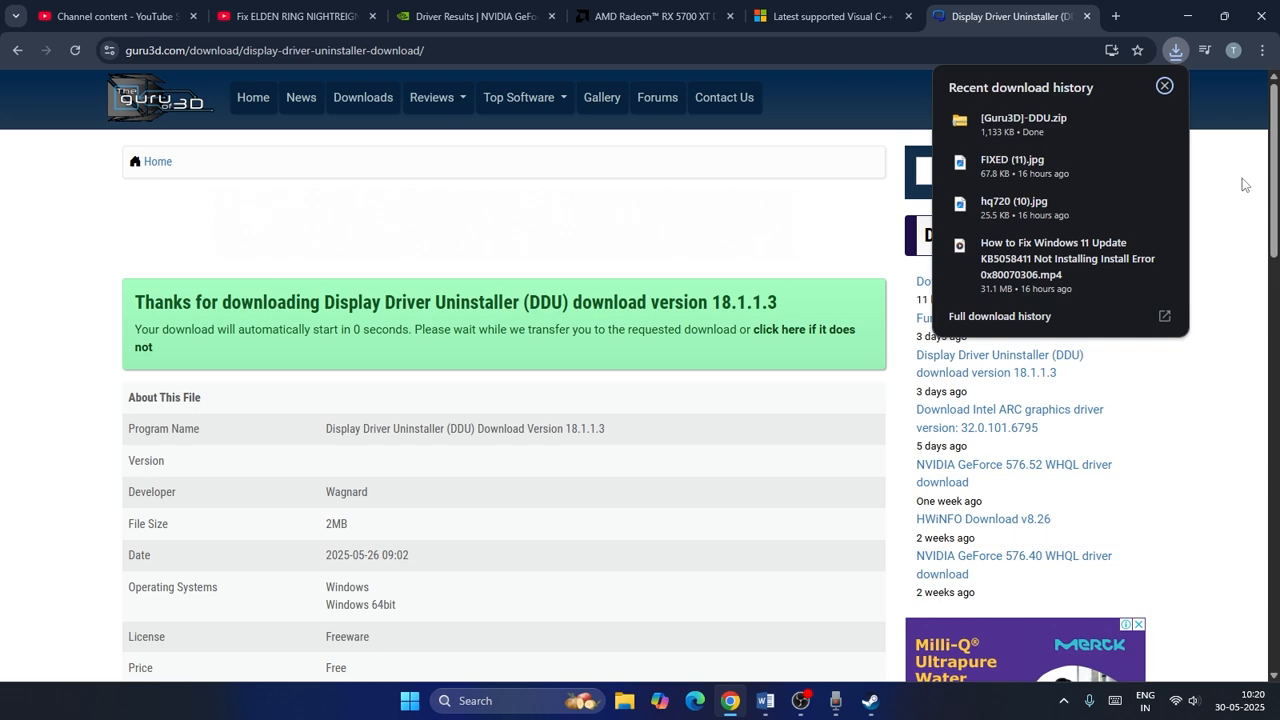
{"action": "left_click", "coordinate": [1131, 120]}
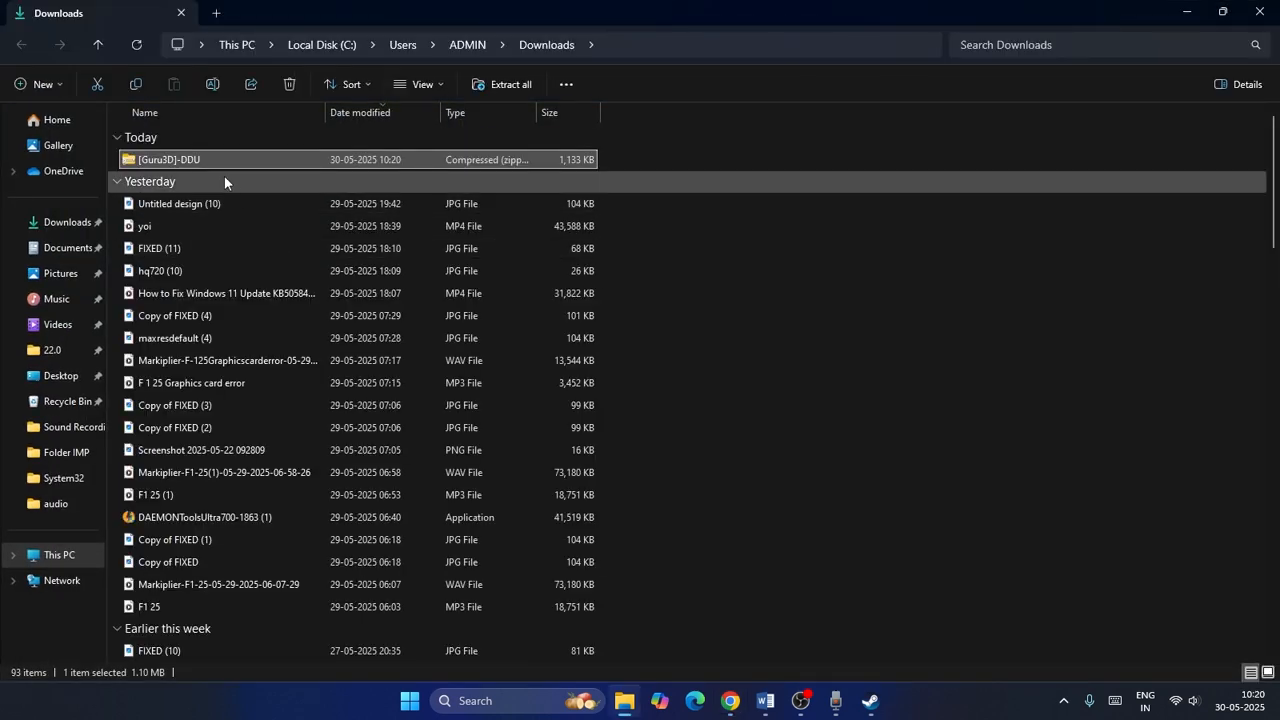
Extract the [Guru3D]-DDU zip, then run the DDU v18.1.1.3 self-extractor into the same folder.
{"action": "right_click", "coordinate": [208, 160]}
{"action": "left_click", "coordinate": [282, 555]}
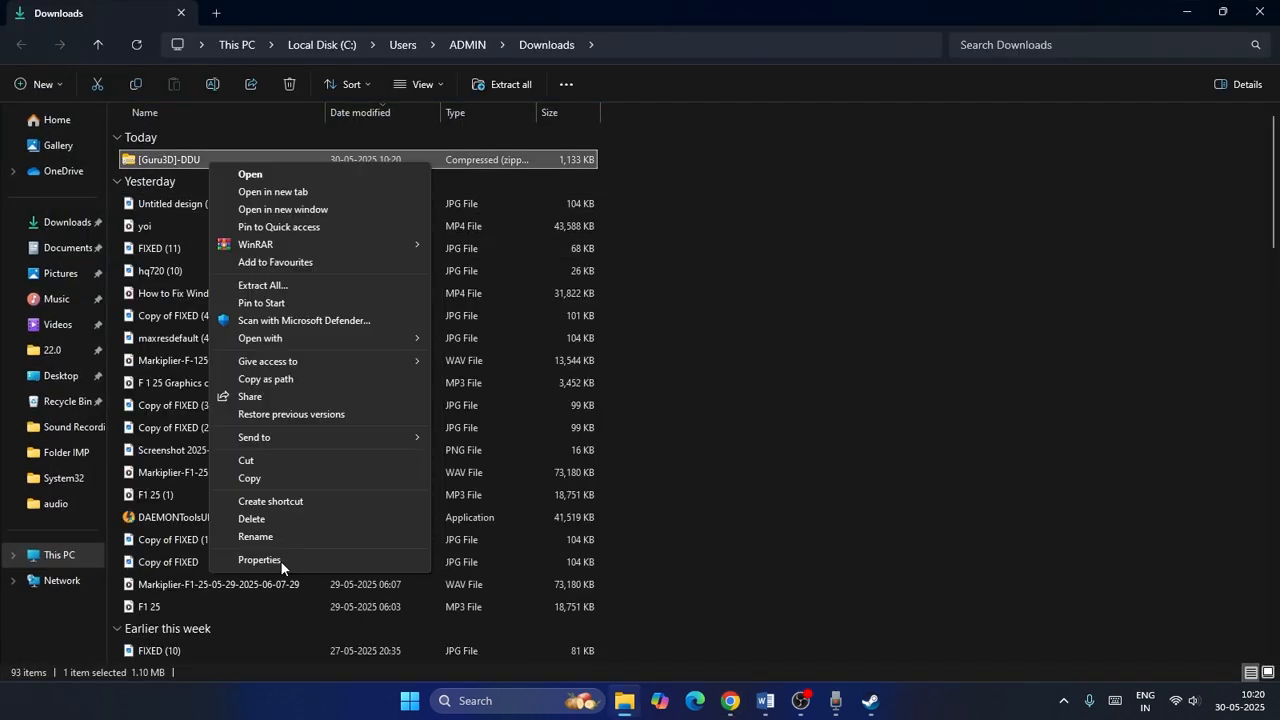
{"action": "left_click", "coordinate": [287, 286]}
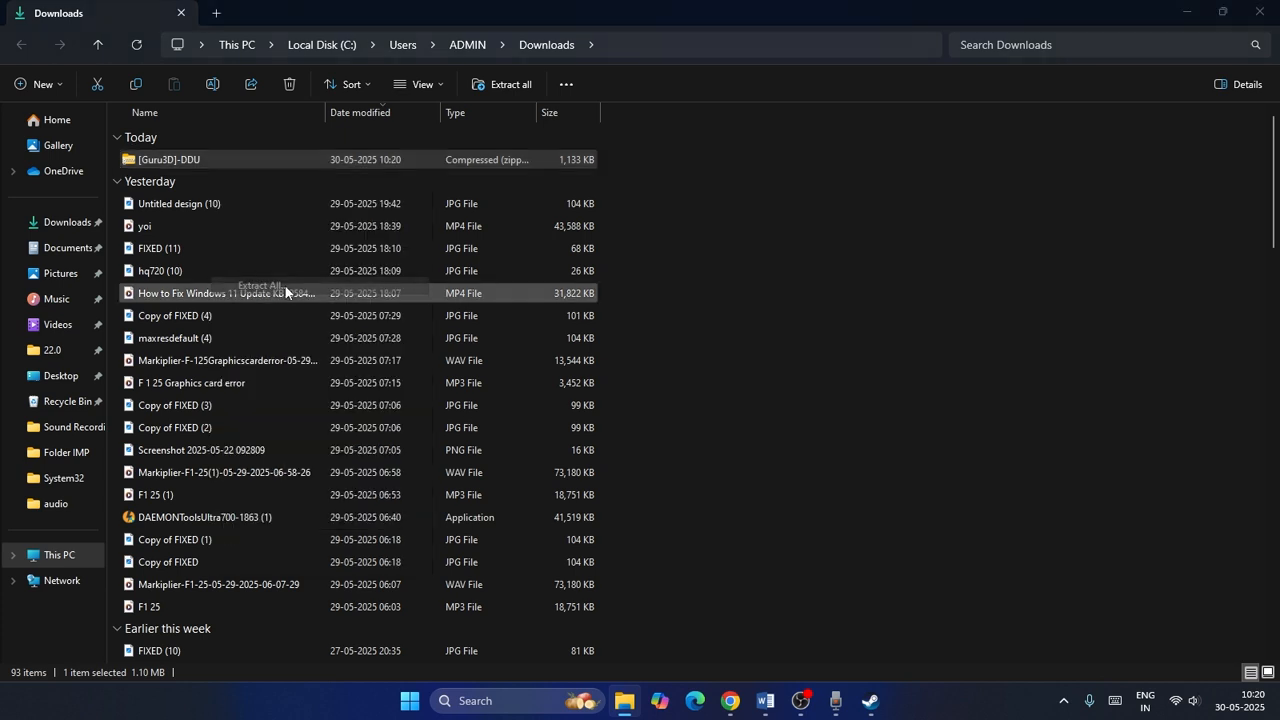
{"action": "left_click", "coordinate": [786, 503]}
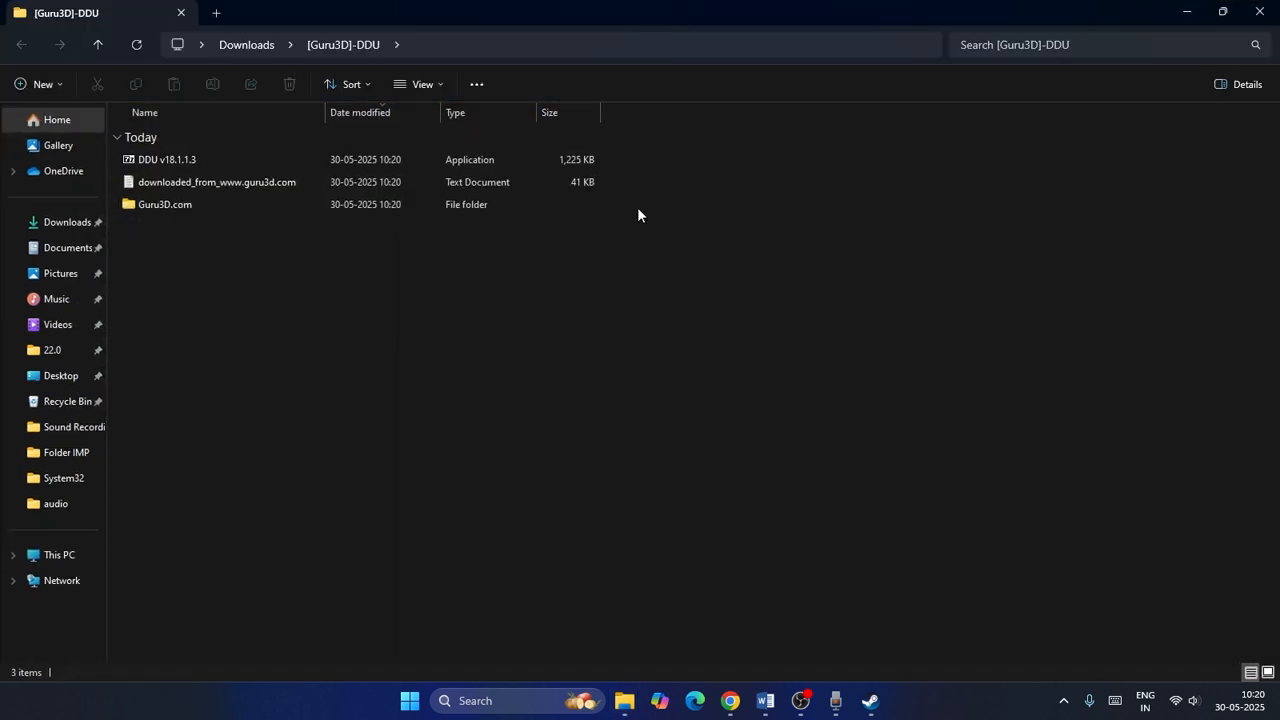
{"action": "double_click", "coordinate": [171, 161]}
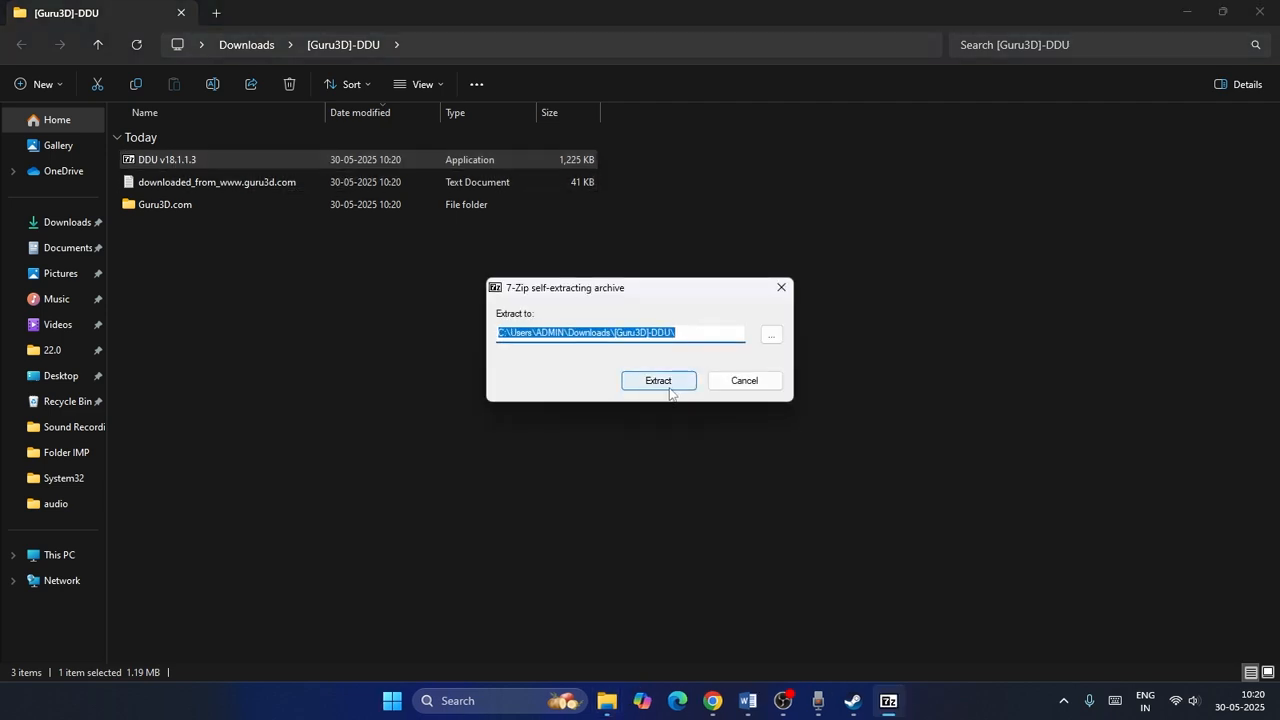
{"action": "left_click", "coordinate": [671, 388]}
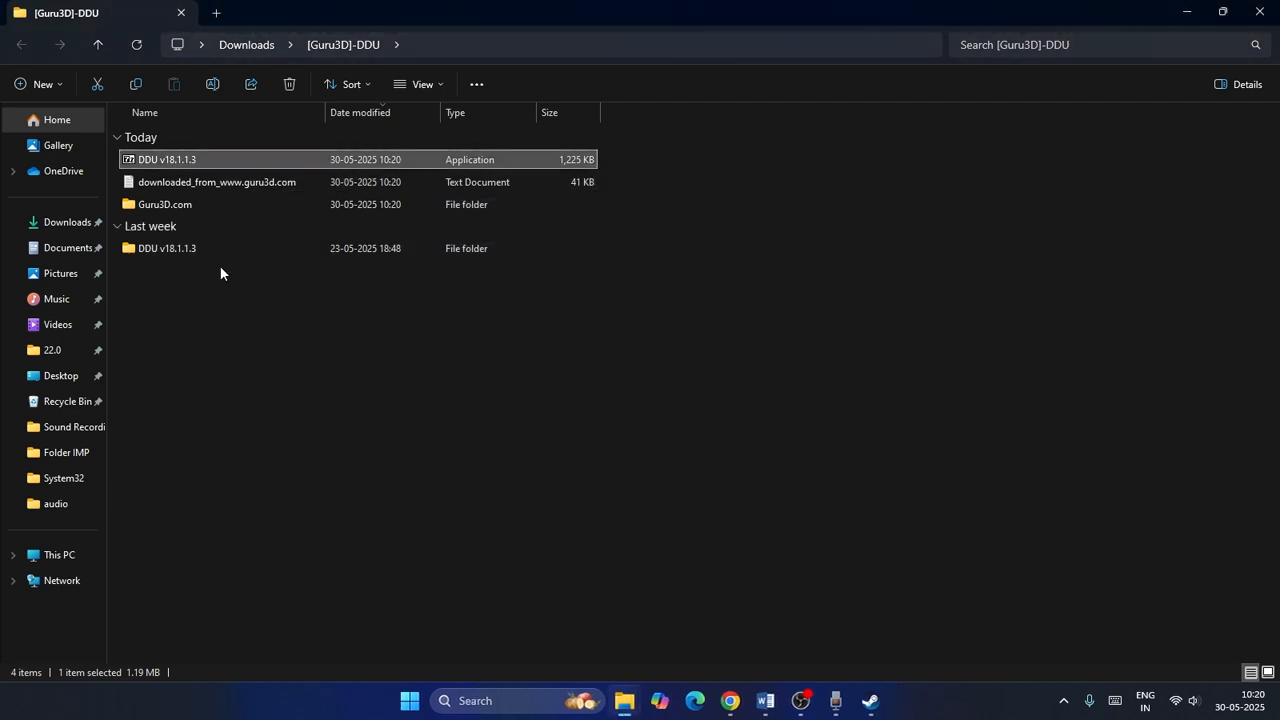
Open the guru3d internet shortcut in the Guru3D.com folder, then return to the [Guru3D]-DDU folder.
{"action": "double_click", "coordinate": [188, 206]}
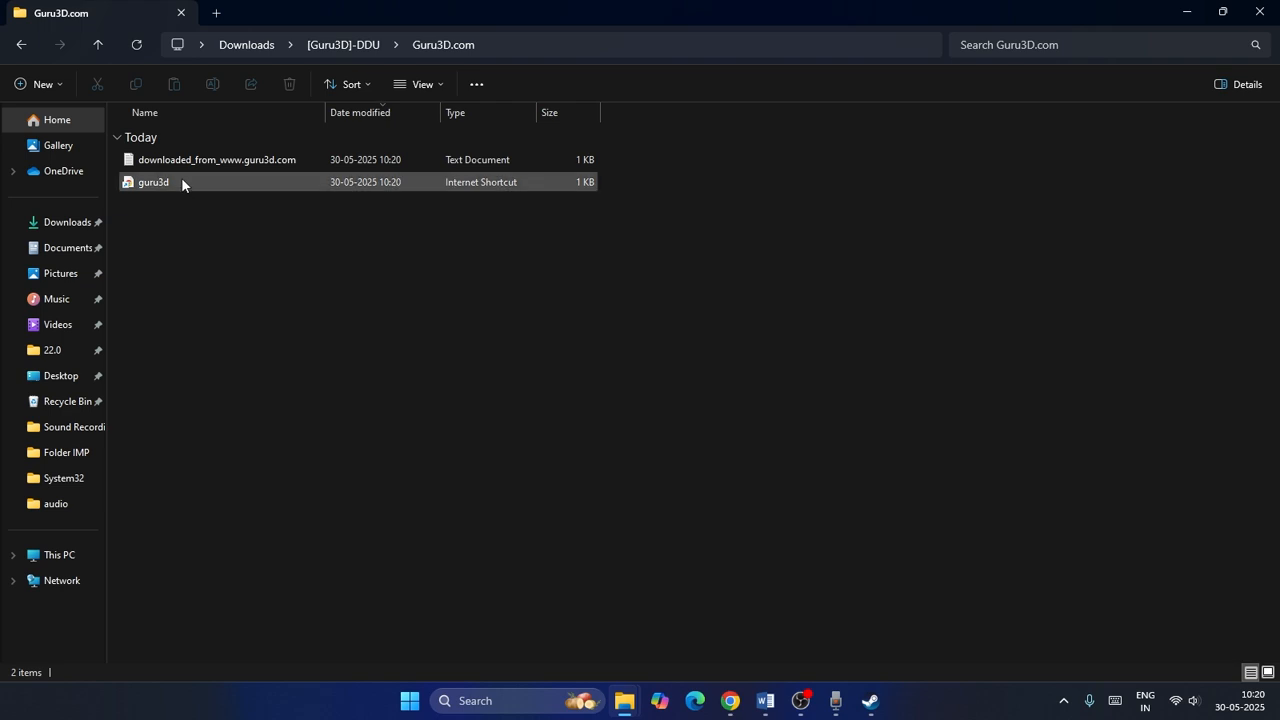
{"action": "double_click", "coordinate": [179, 182]}
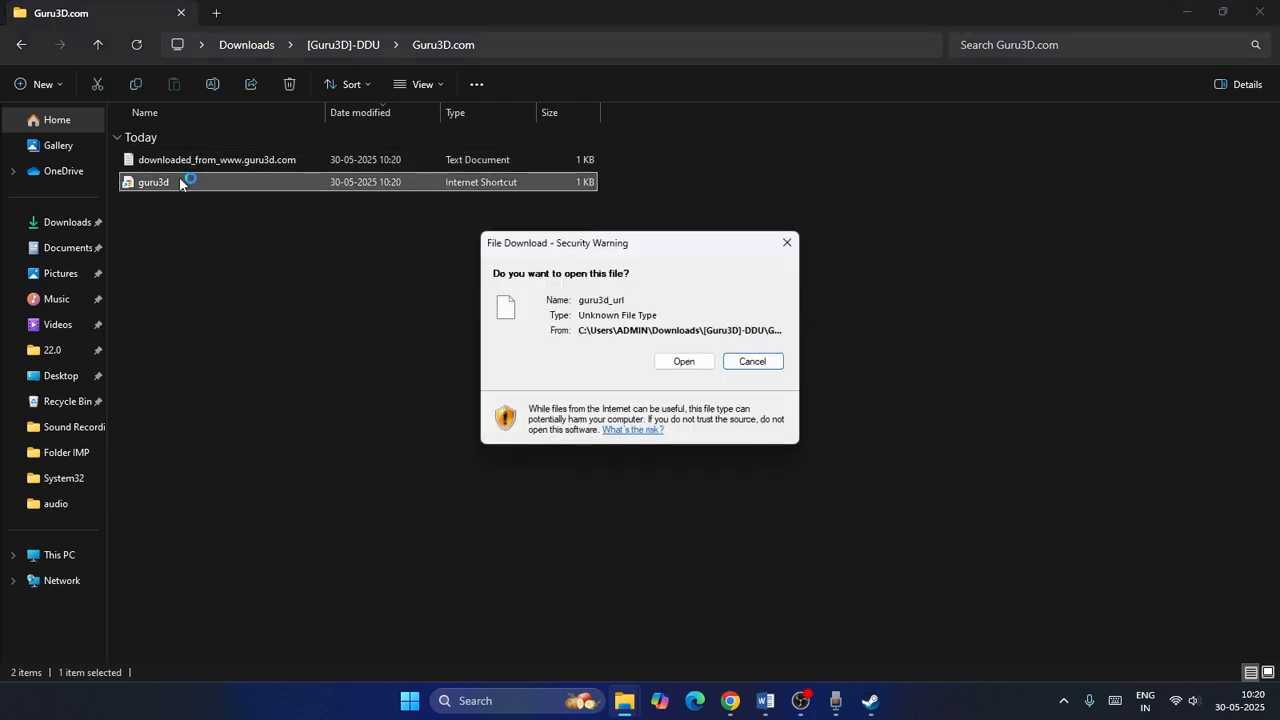
{"action": "left_click", "coordinate": [672, 362]}
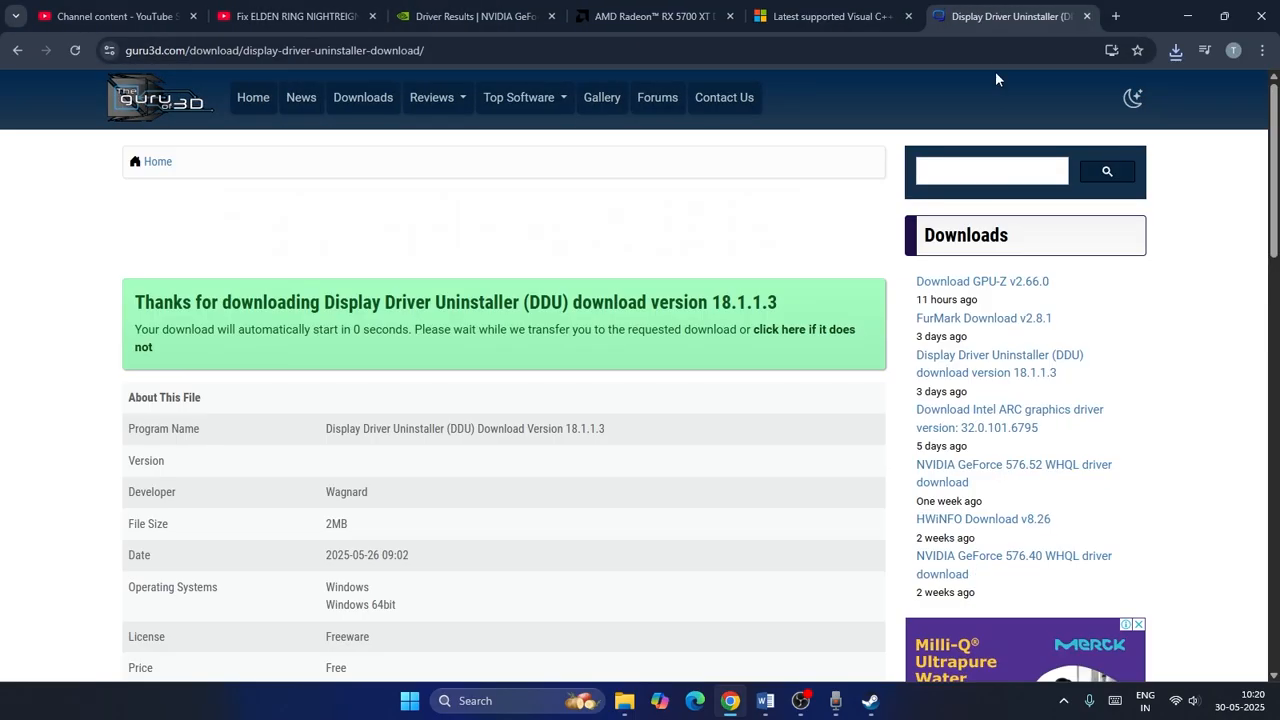
{"action": "left_click", "coordinate": [1187, 16]}
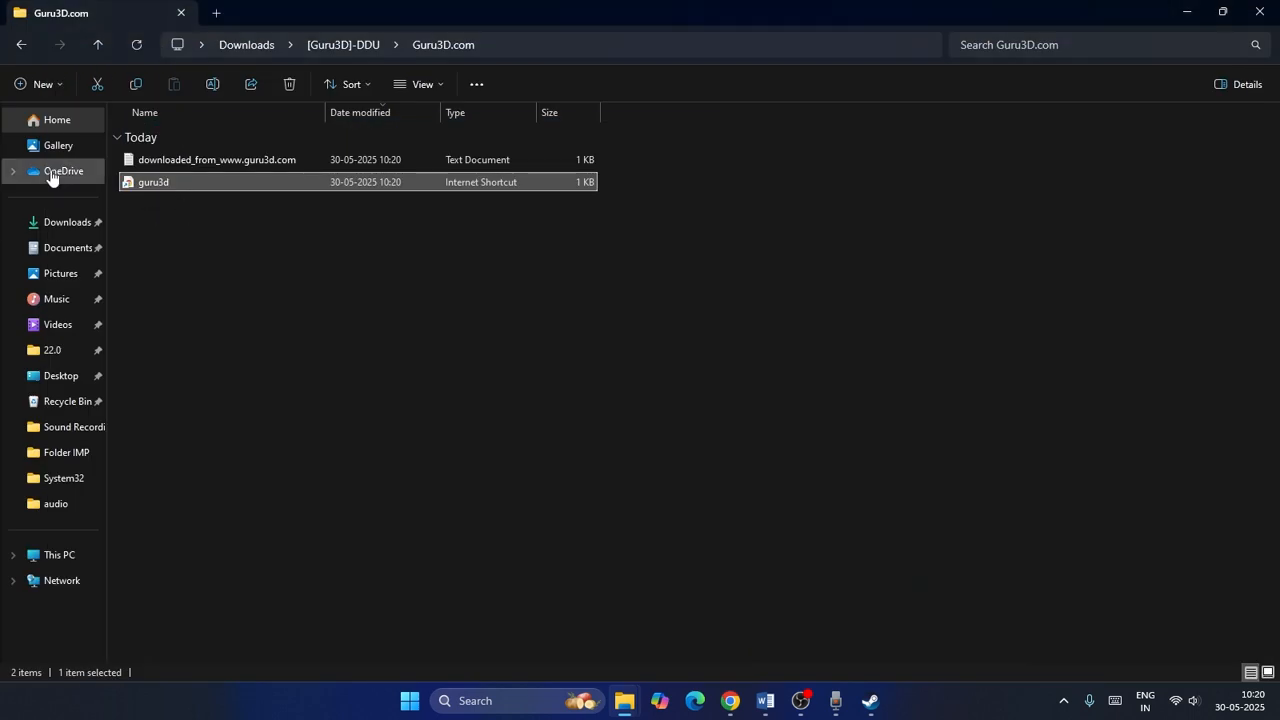
{"action": "left_click", "coordinate": [95, 47]}
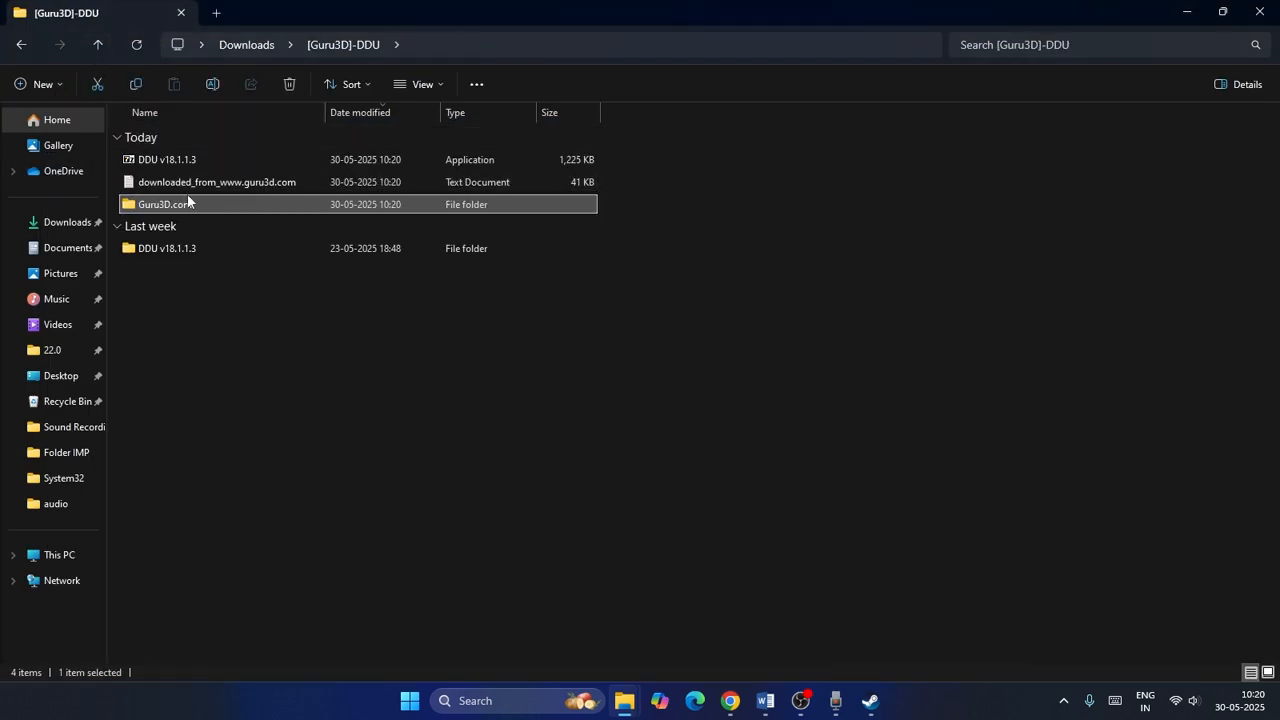
Launch Display Driver Uninstaller from the DDU v18.1.1.3 folder and dismiss its first-launch, options and Safe Mode dialogs.
{"action": "double_click", "coordinate": [205, 250]}
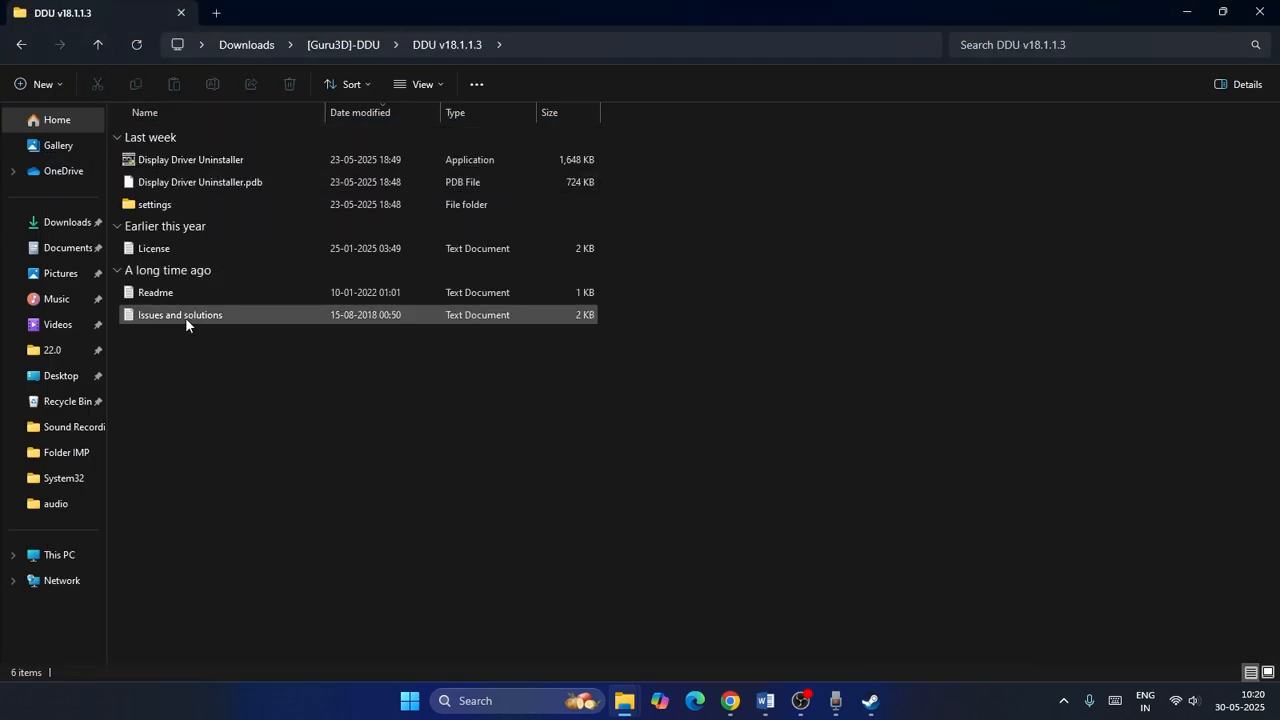
{"action": "double_click", "coordinate": [158, 205]}
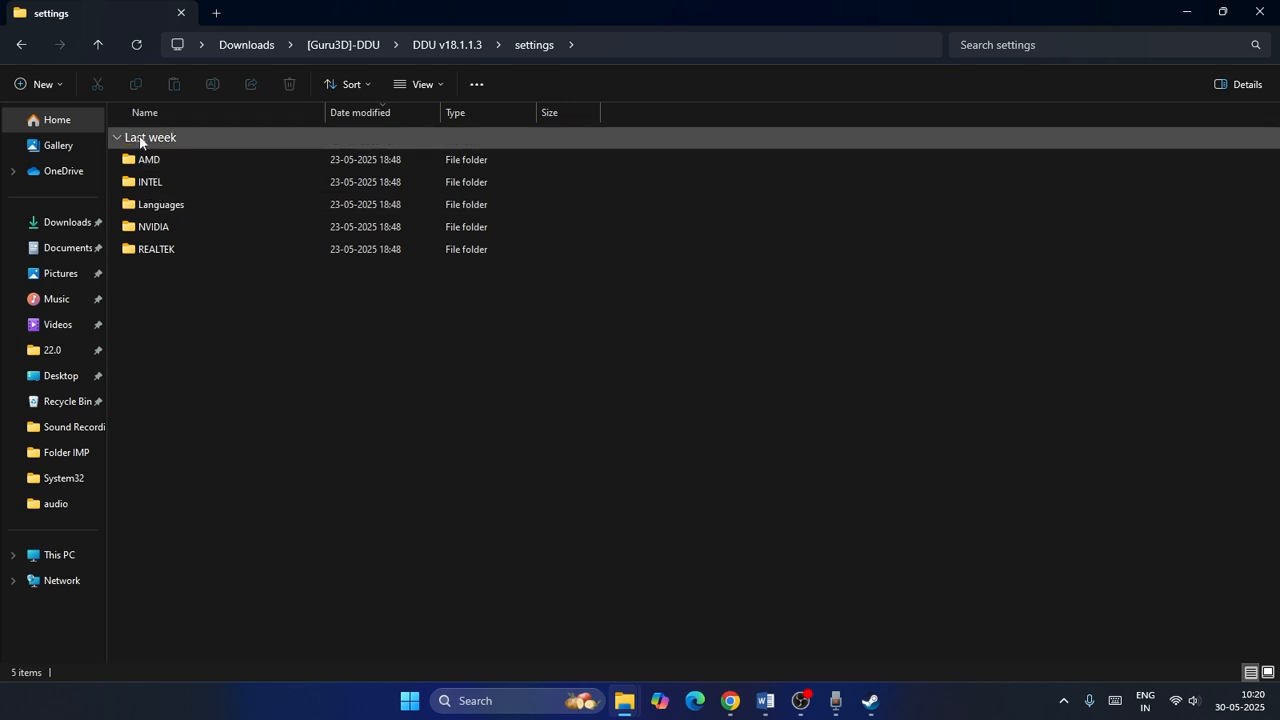
{"action": "left_click", "coordinate": [98, 46]}
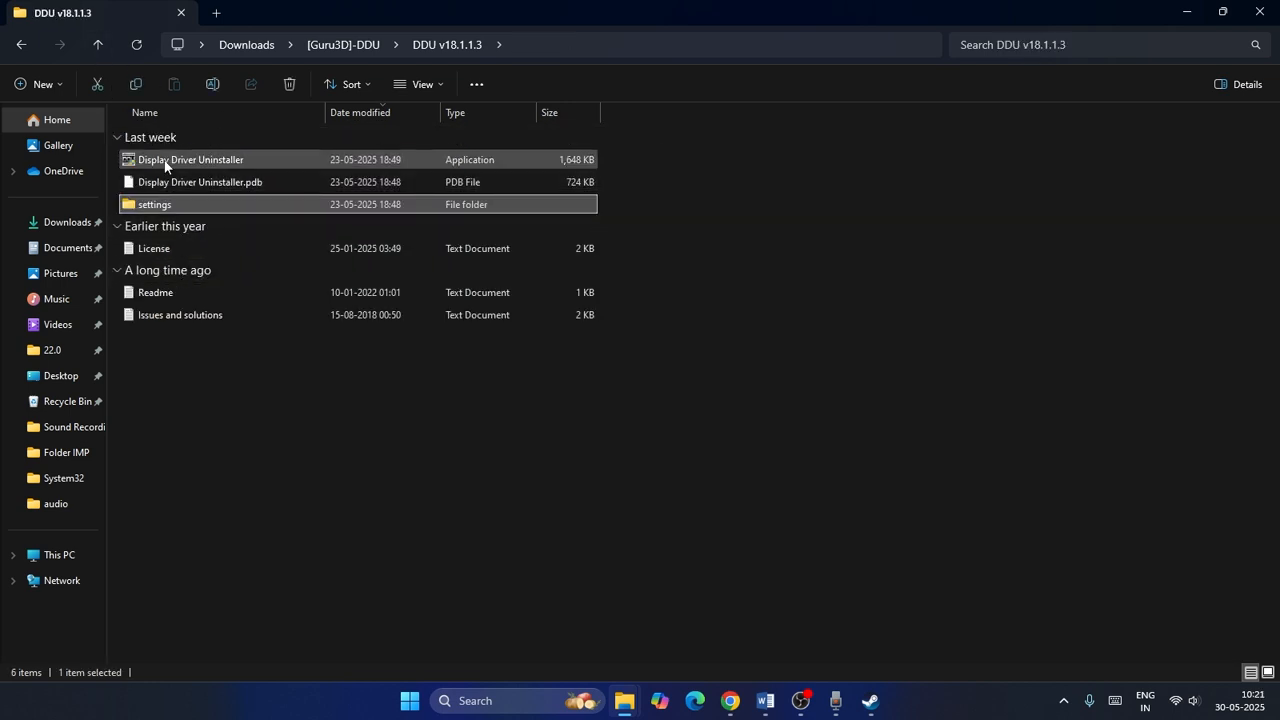
{"action": "left_click", "coordinate": [236, 164]}
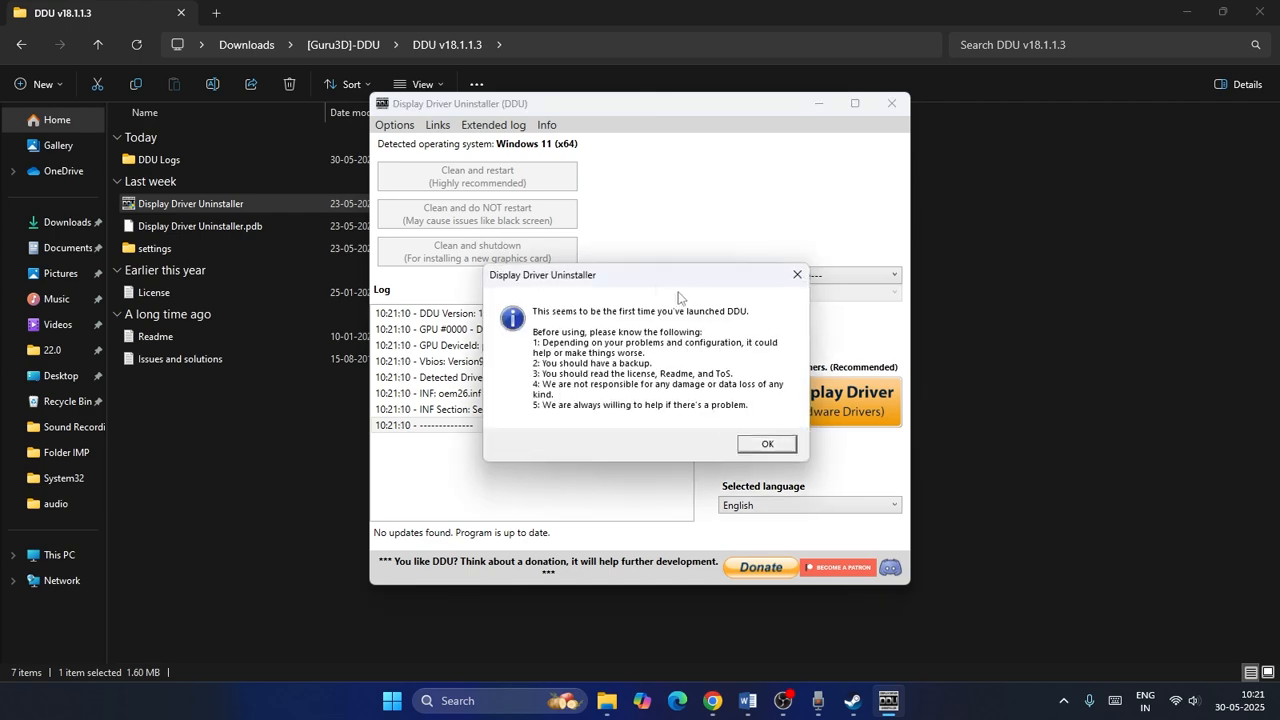
{"action": "left_click", "coordinate": [797, 274]}
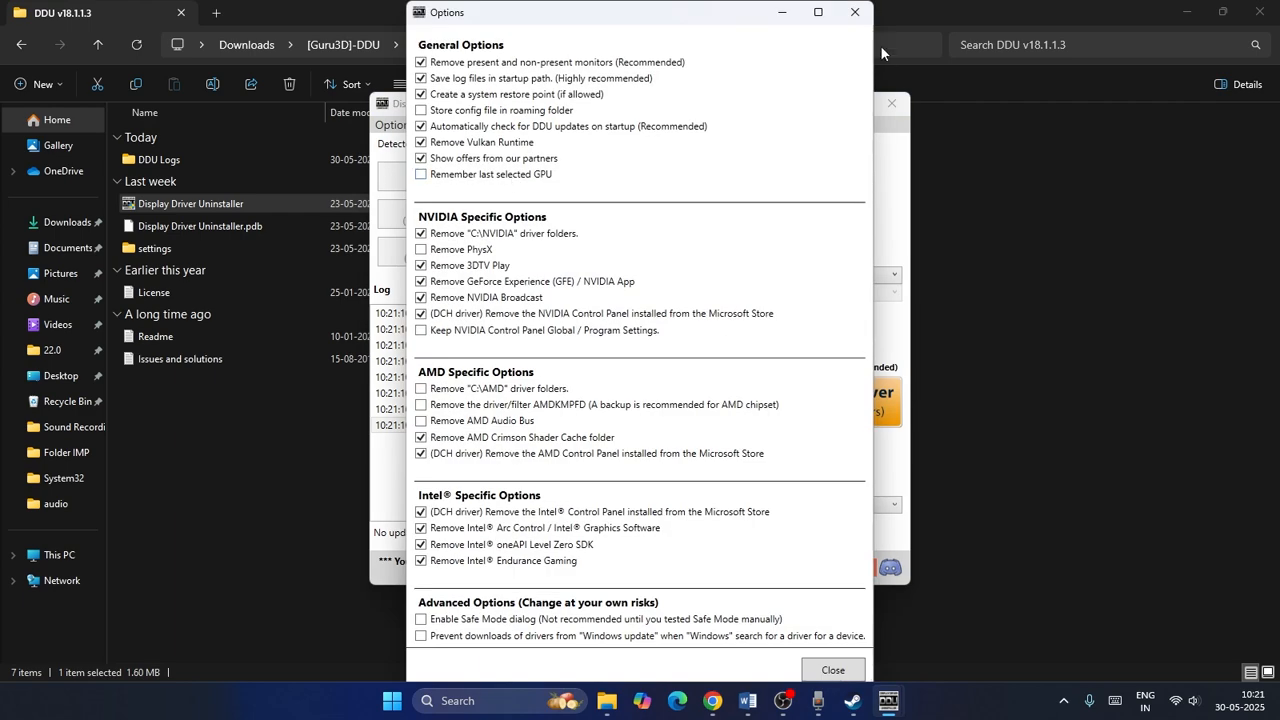
{"action": "left_click", "coordinate": [857, 14]}
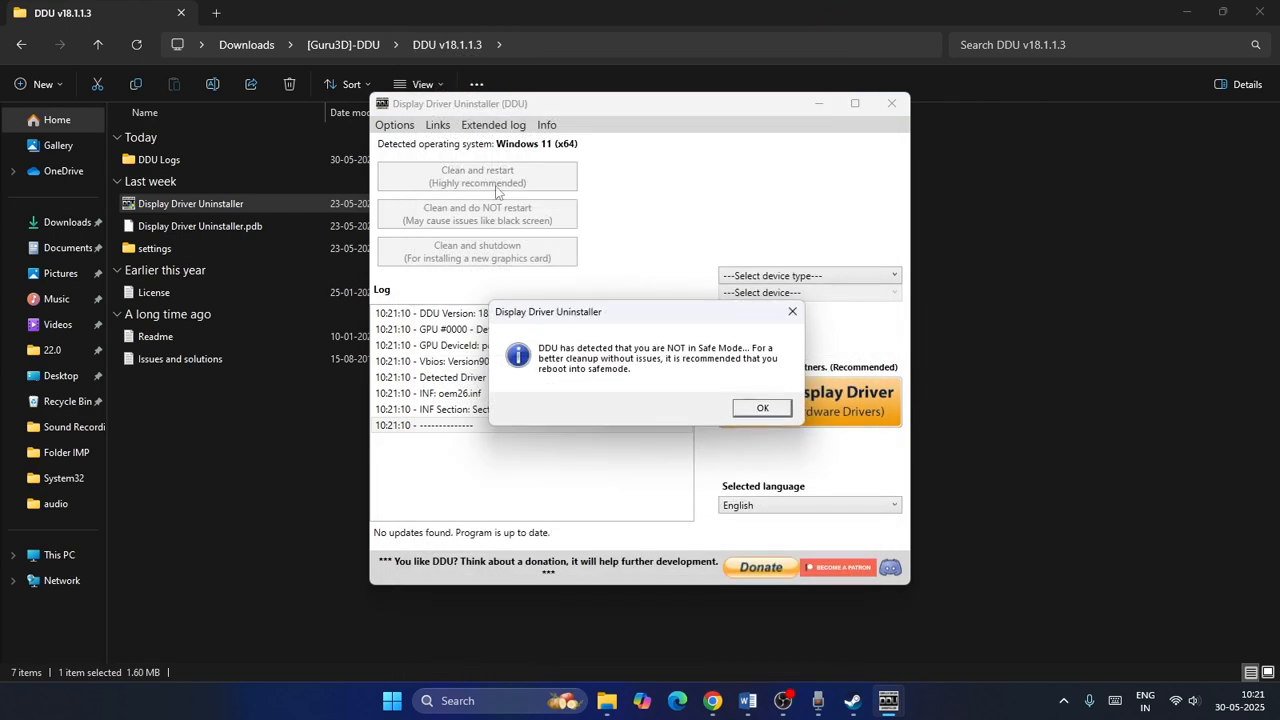
{"action": "left_click", "coordinate": [785, 413]}
Set DDU's device type to GPU with NVIDIA as the device, then close DDU without cleaning.
{"action": "left_click", "coordinate": [841, 277]}
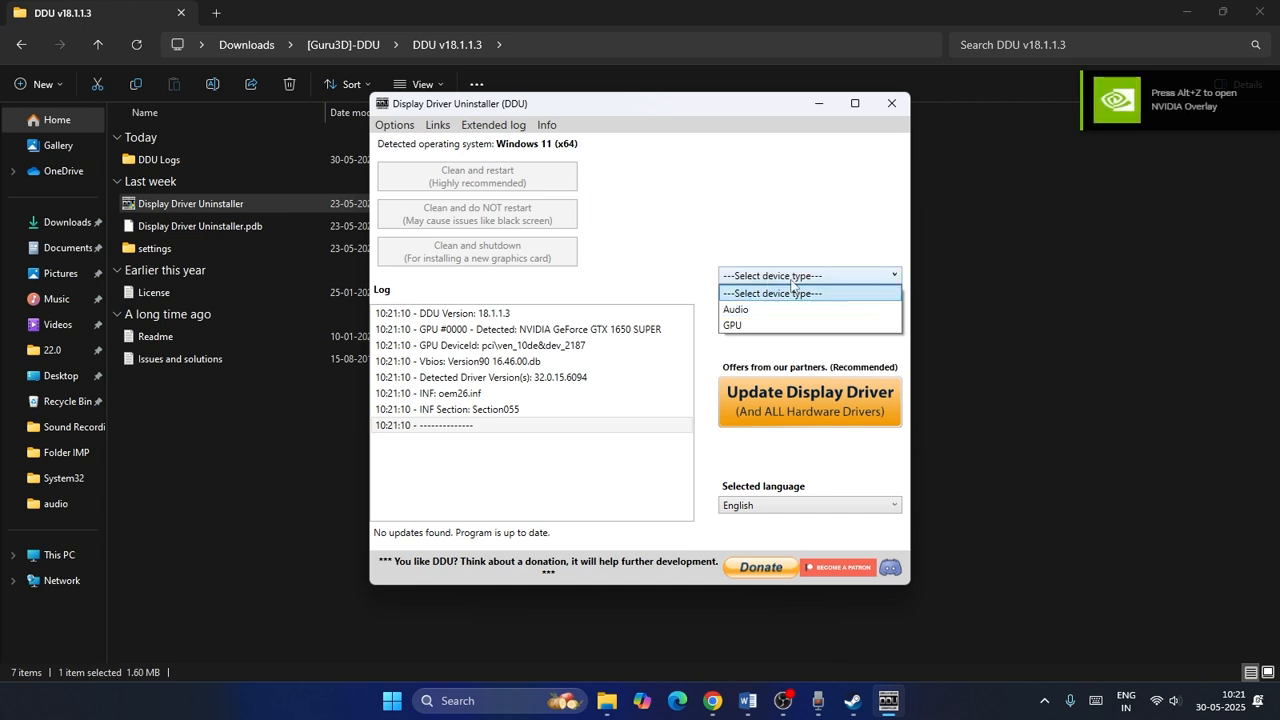
{"action": "left_click", "coordinate": [777, 326]}
{"action": "left_click", "coordinate": [806, 296]}
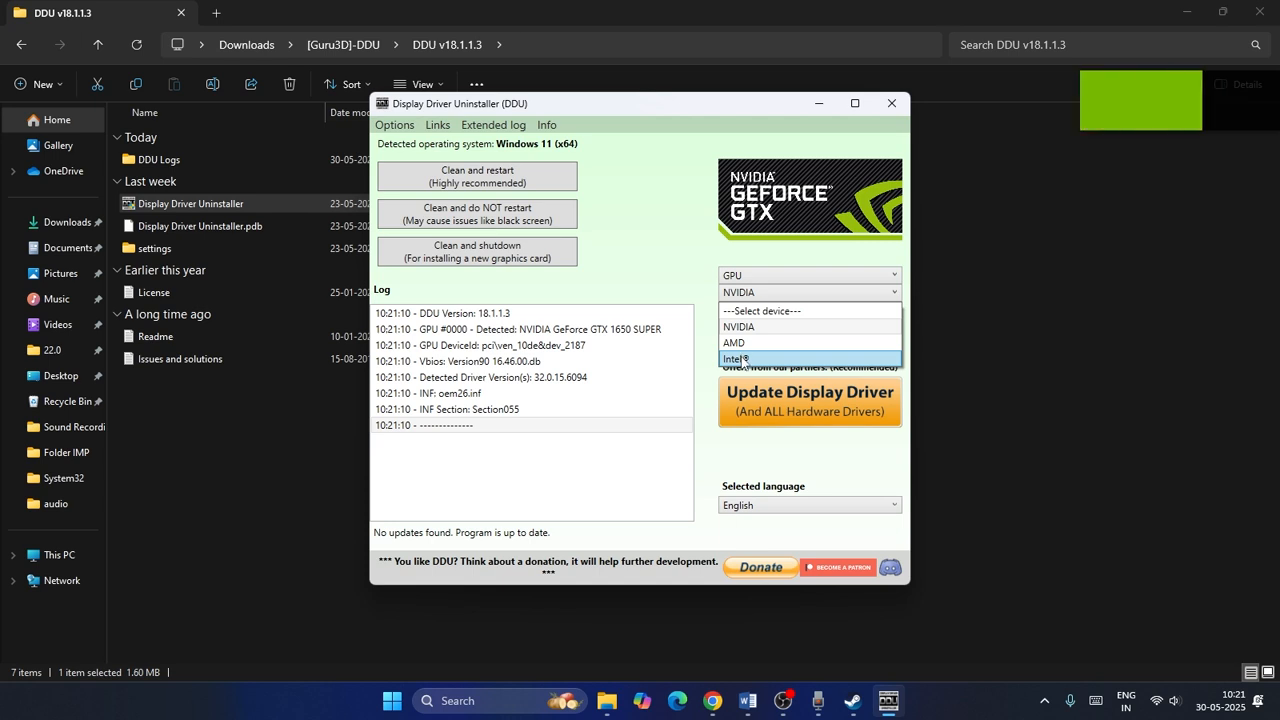
{"action": "left_click", "coordinate": [681, 245]}
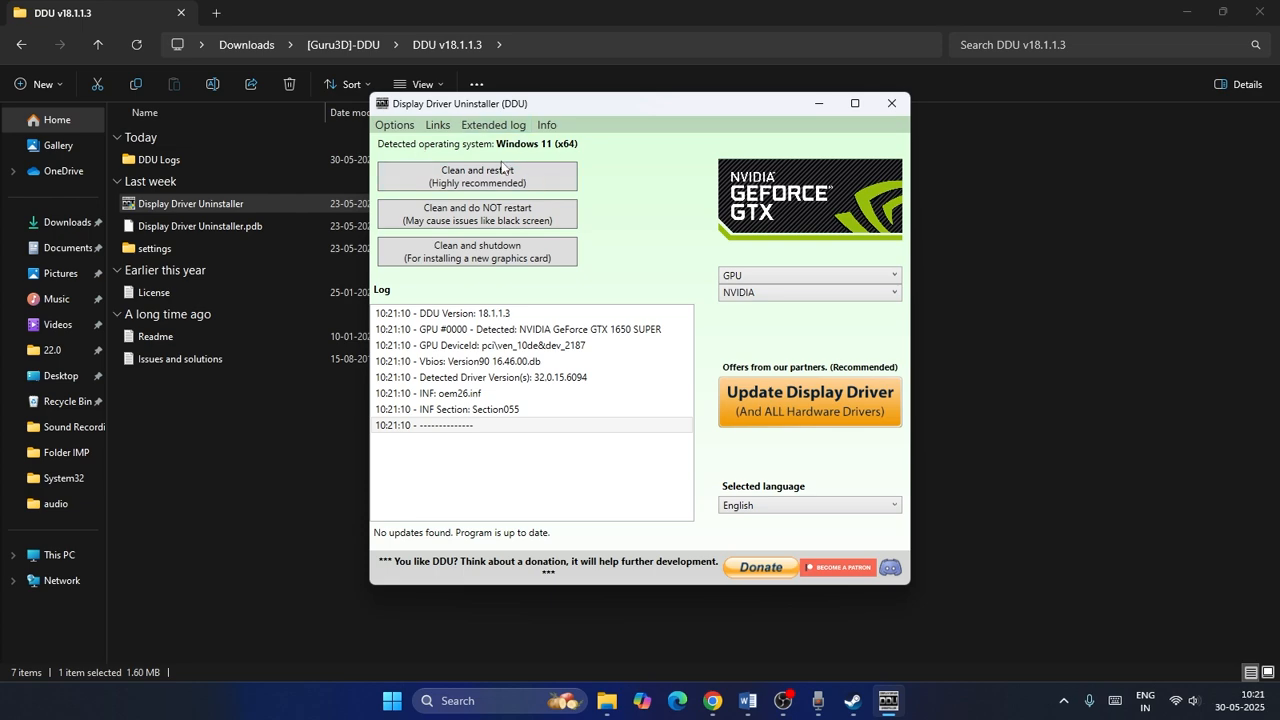
{"action": "left_click", "coordinate": [891, 103]}
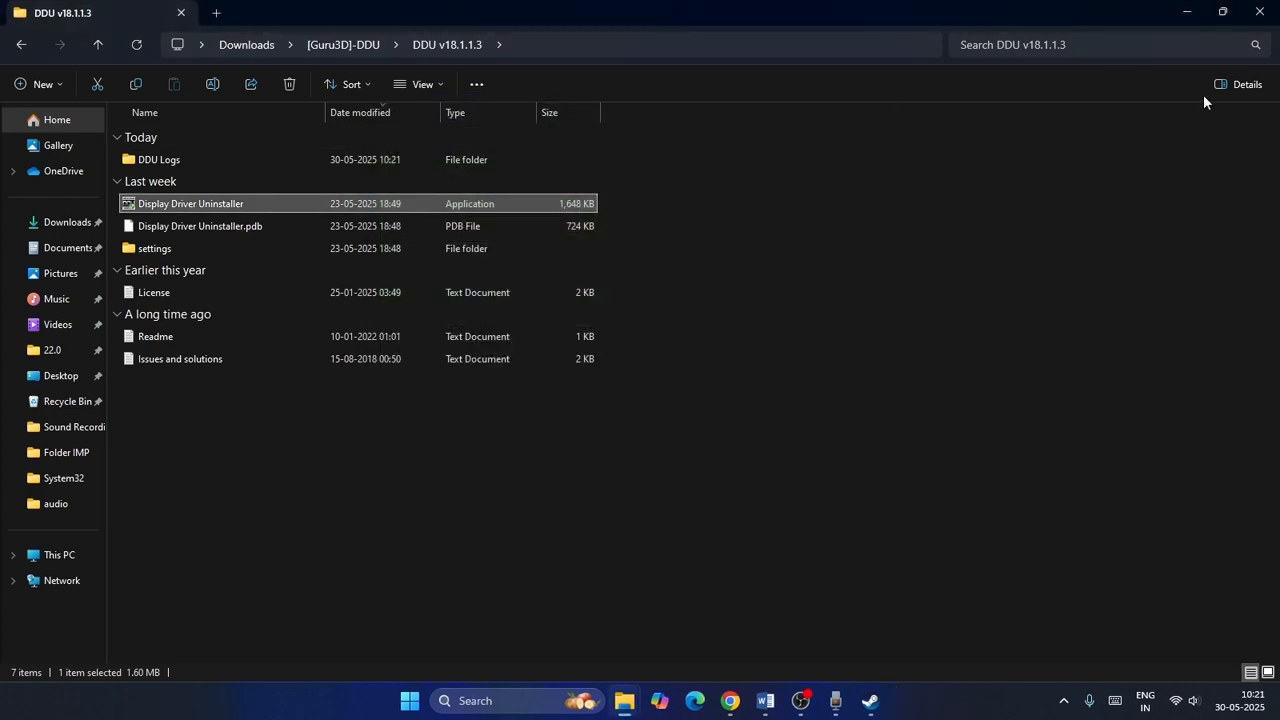
Close the DDU folder and revisit the NVIDIA and AMD driver download tabs in the browser.
{"action": "left_click", "coordinate": [1259, 12]}
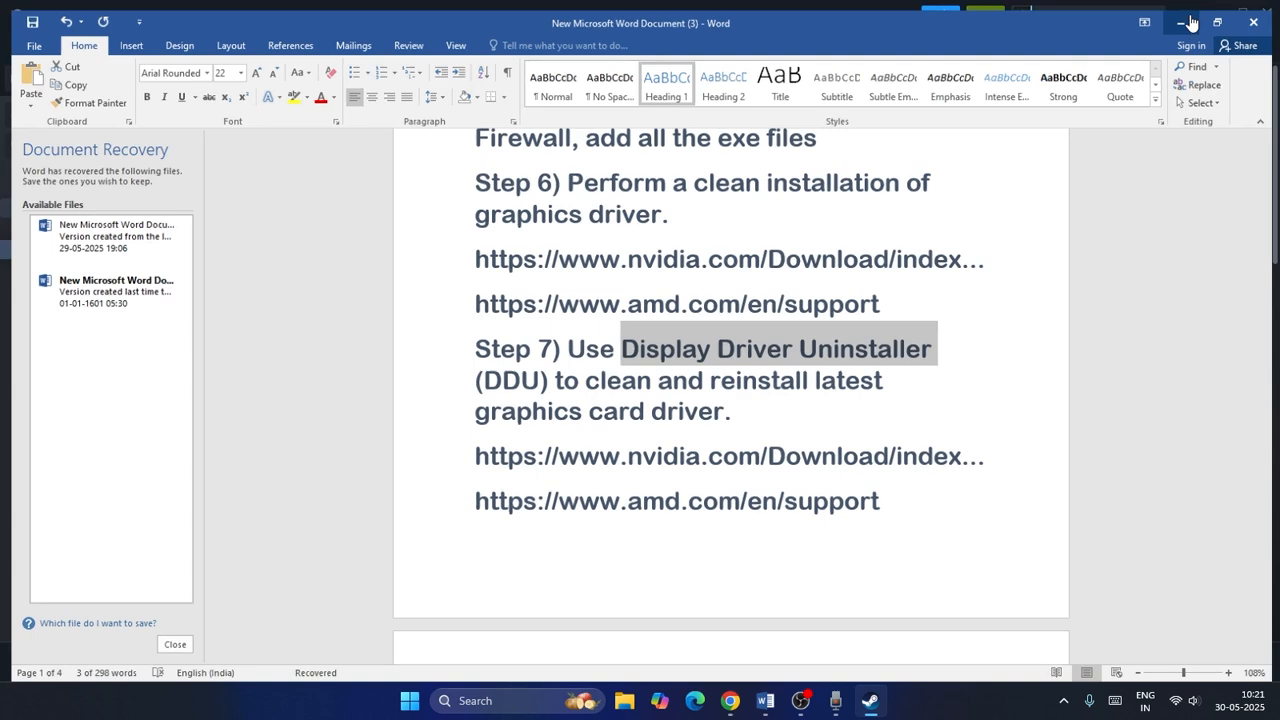
{"action": "left_click", "coordinate": [1181, 22]}
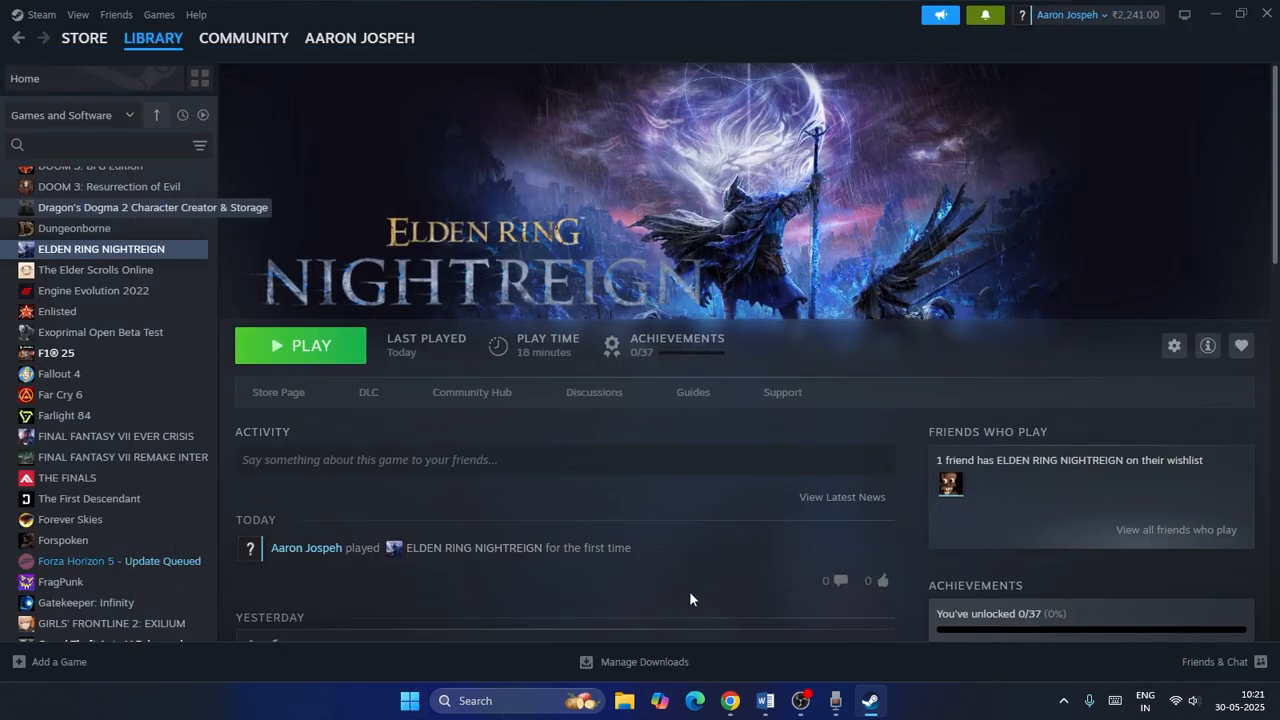
{"action": "left_click", "coordinate": [729, 701]}
{"action": "left_click", "coordinate": [478, 16]}
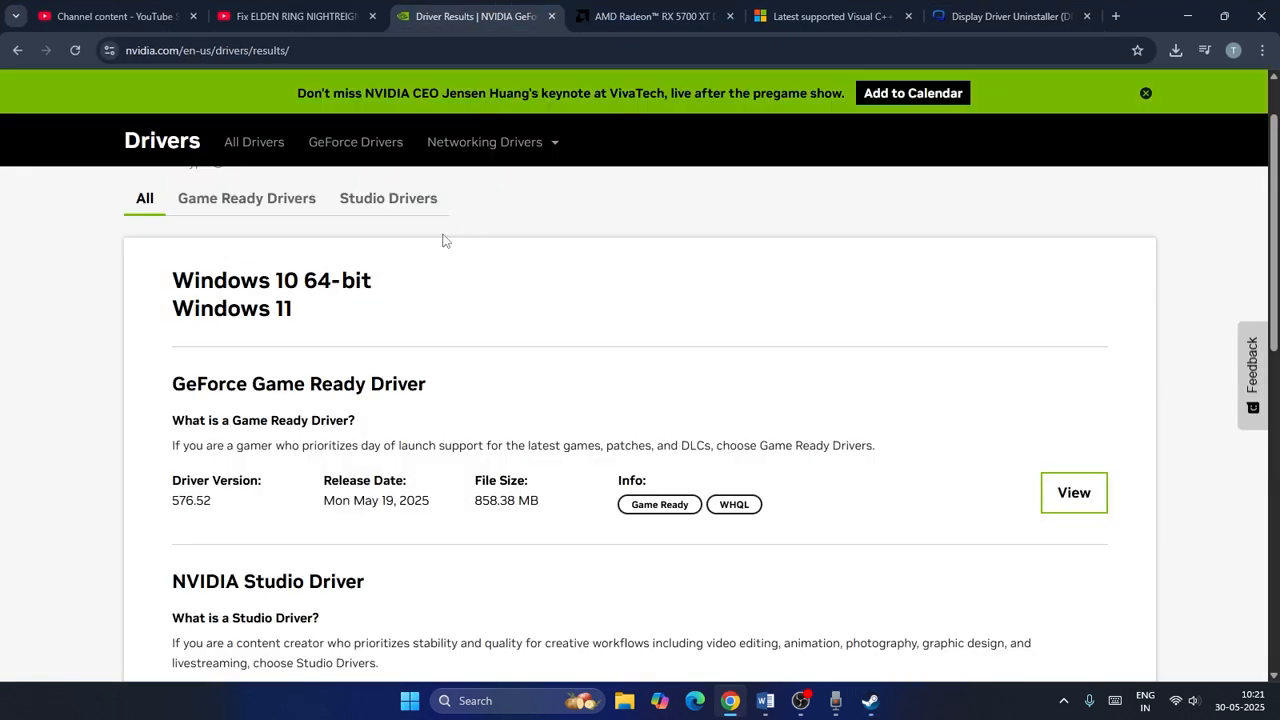
{"action": "left_click", "coordinate": [655, 7]}
{"action": "left_click", "coordinate": [488, 12]}
{"action": "left_click", "coordinate": [628, 7]}
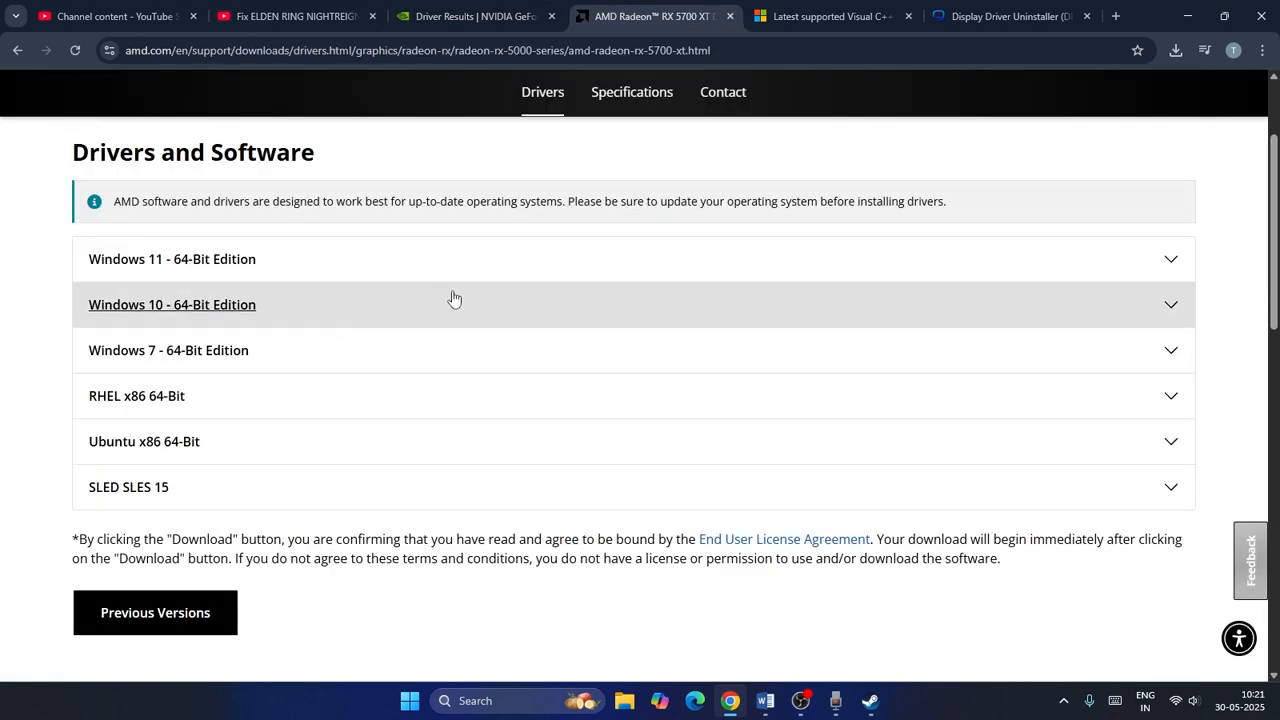
{"action": "left_click", "coordinate": [1186, 17]}
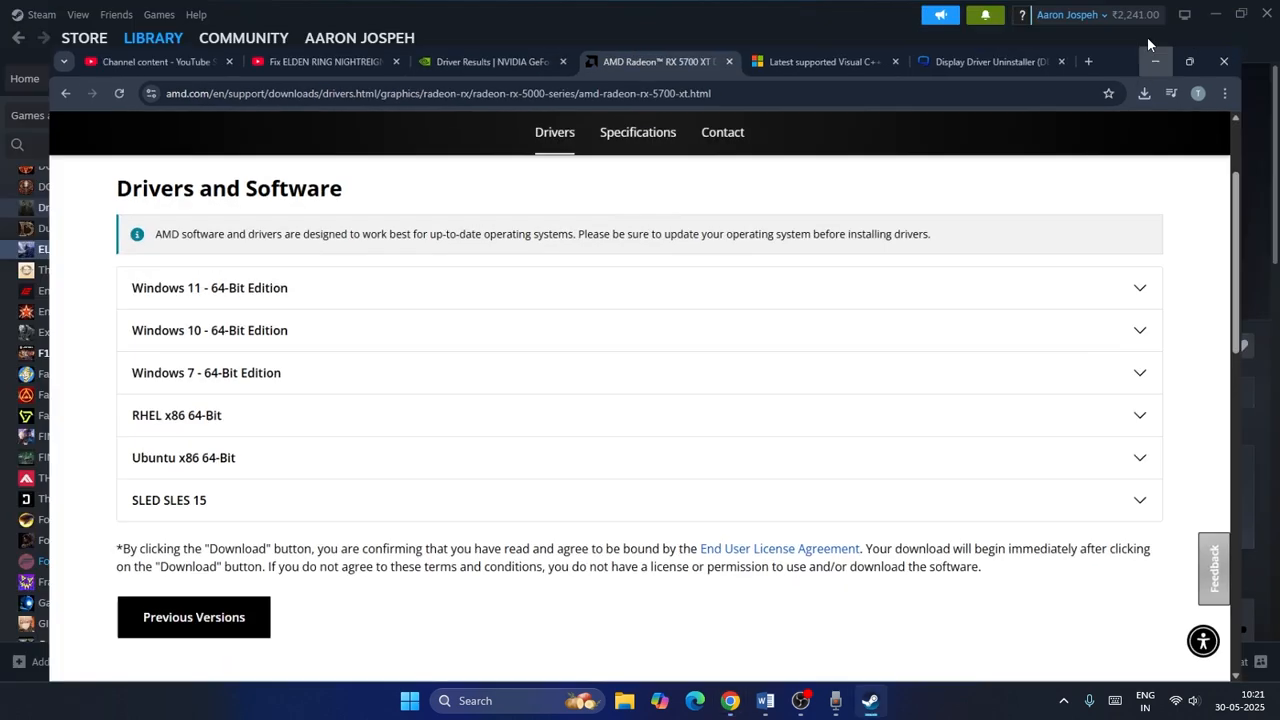
Scroll the Word notes down to Step 8 about running the game on a dedicated graphics card.
{"action": "left_click", "coordinate": [765, 700]}
{"action": "scroll", "coordinate": [670, 334], "scroll_direction": "down", "scroll_amount": 4}
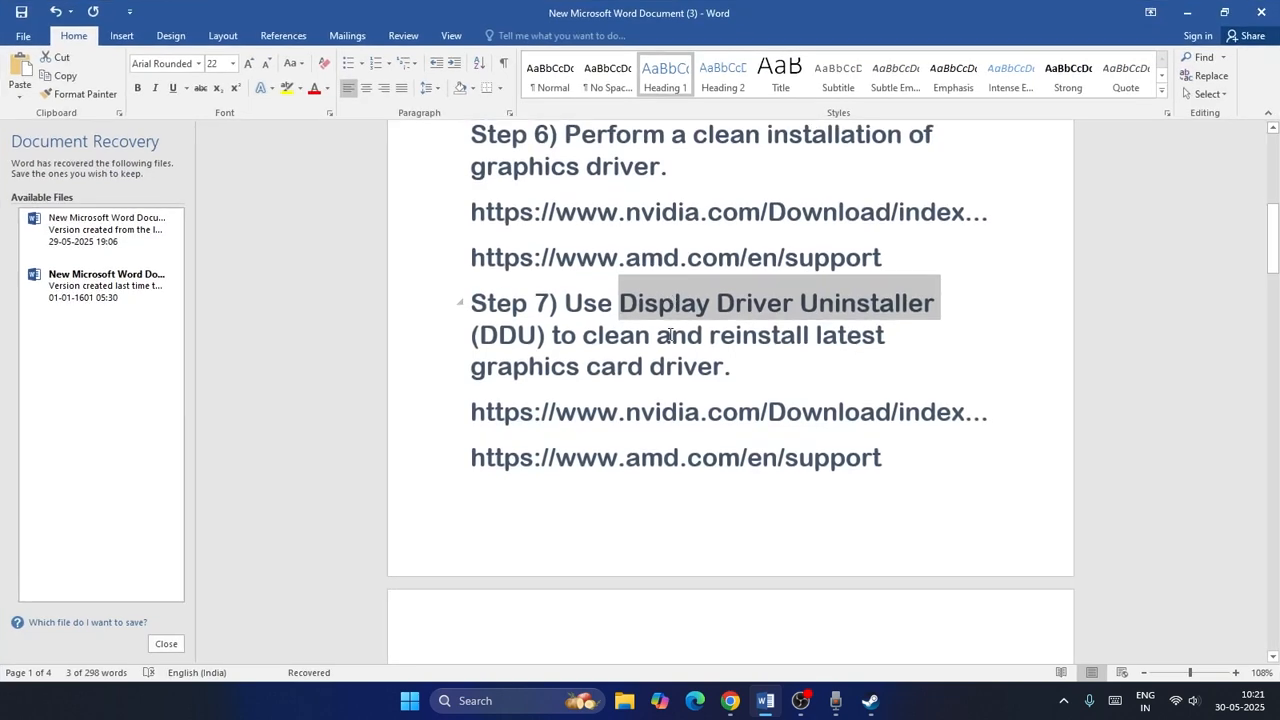
{"action": "scroll", "coordinate": [670, 334], "scroll_direction": "down", "scroll_amount": 4}
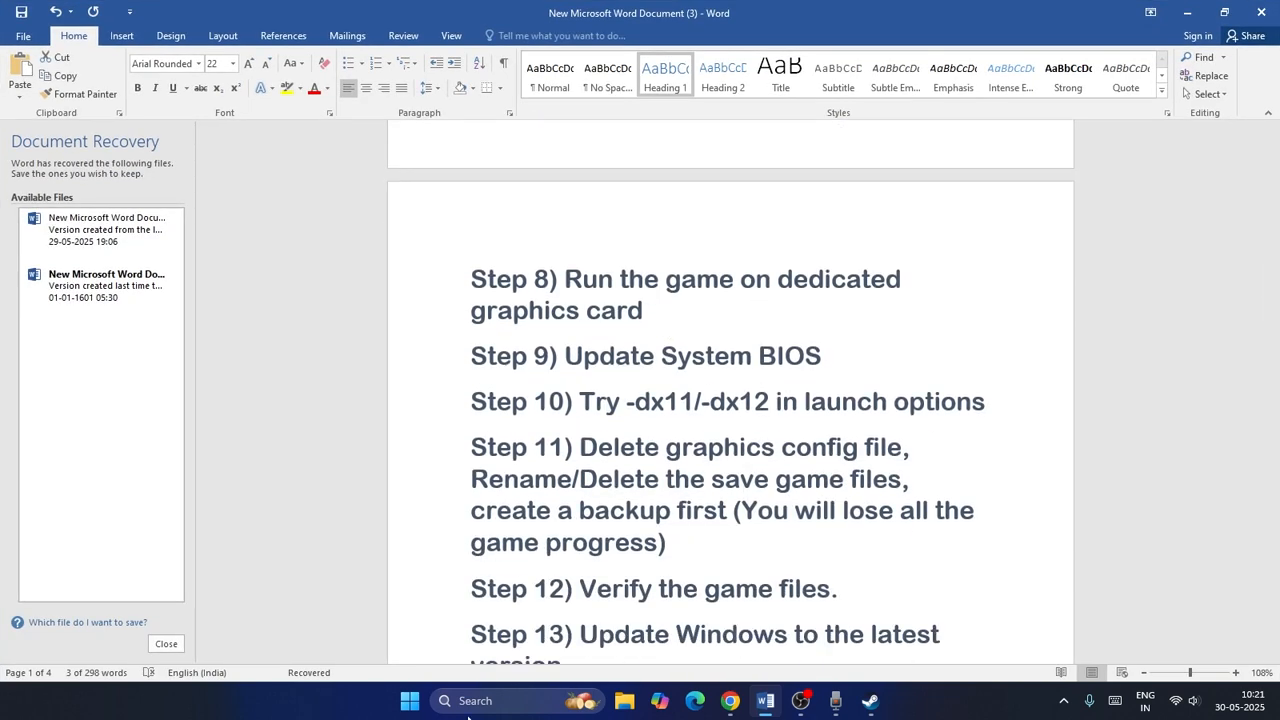
Open Graphics settings and add nightreign.exe from E:\SteamLibrary\steamapps\common\ELDEN RING NIGHTREIGN\Game as a custom app.
{"action": "left_click", "coordinate": [469, 705]}
{"action": "type", "text": "gr"}
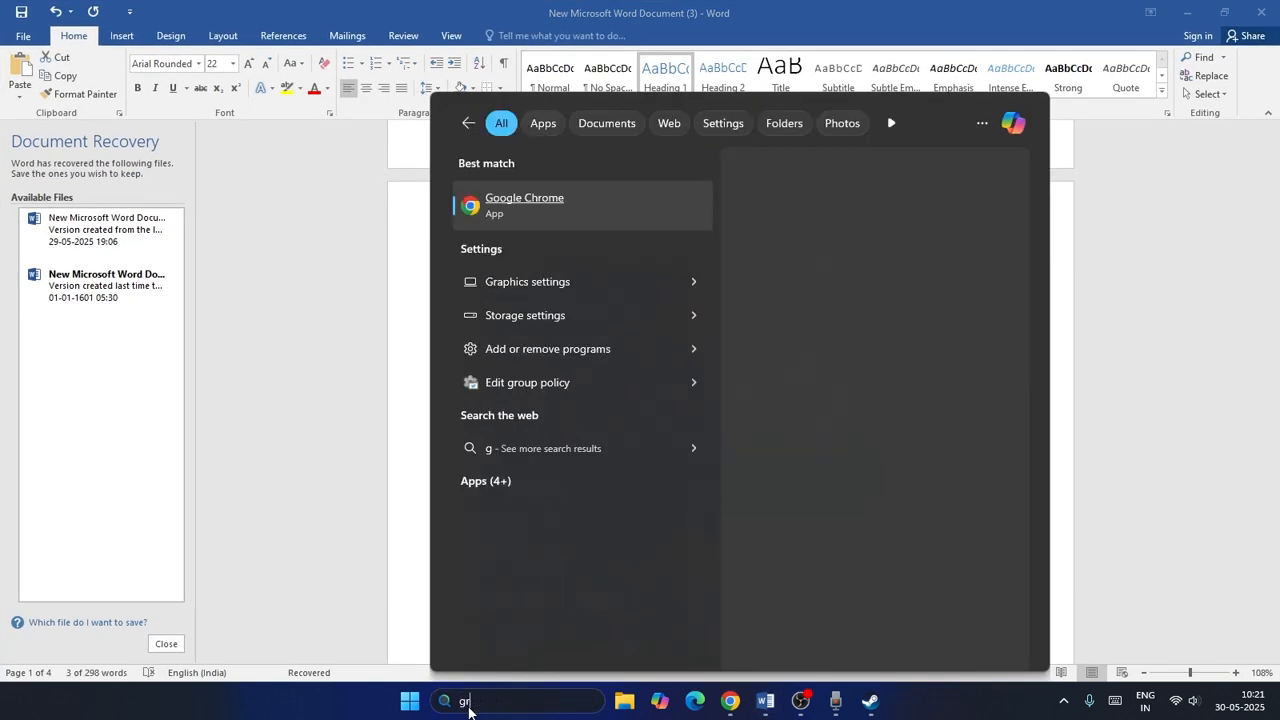
{"action": "type", "text": "aphi"}
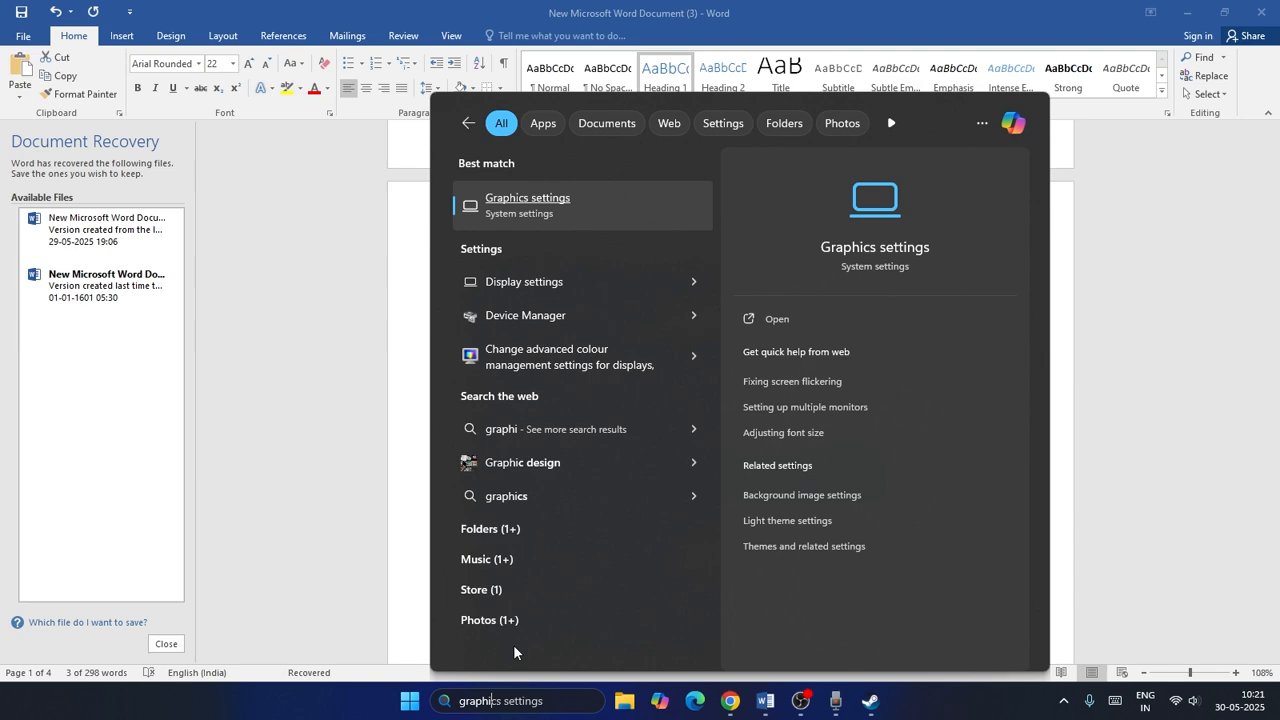
{"action": "left_click", "coordinate": [571, 211]}
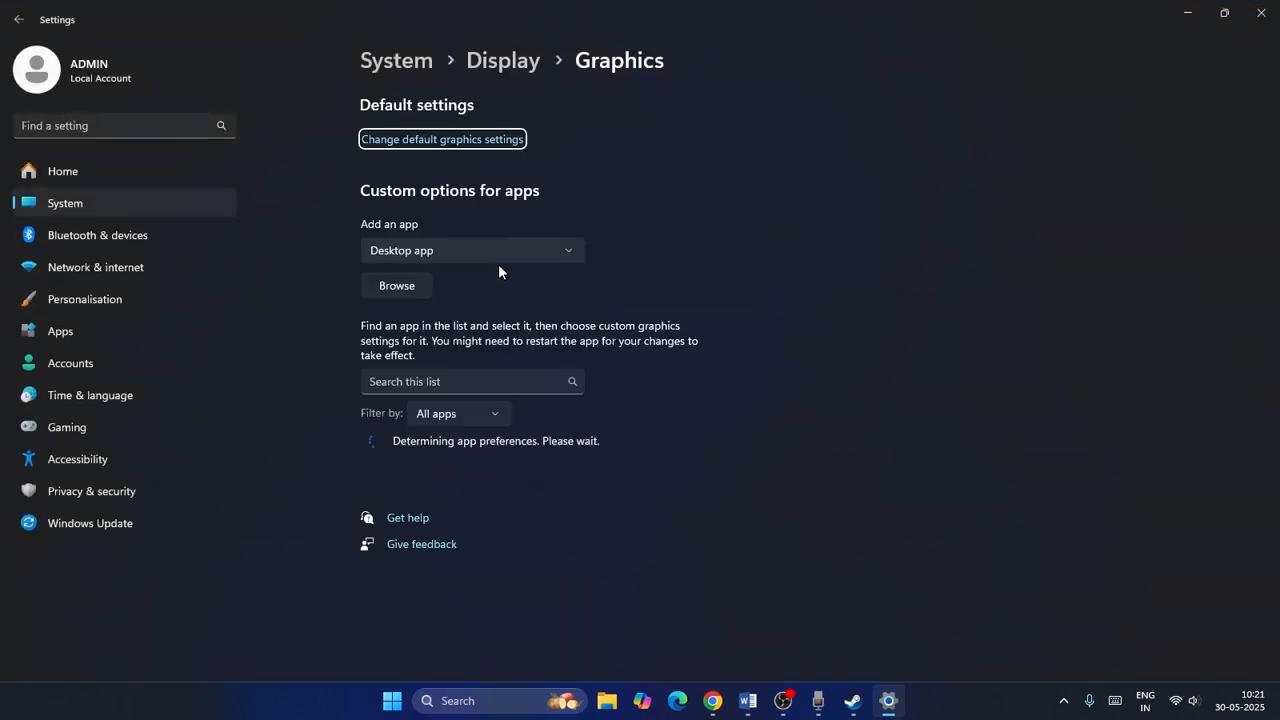
{"action": "left_click", "coordinate": [411, 290]}
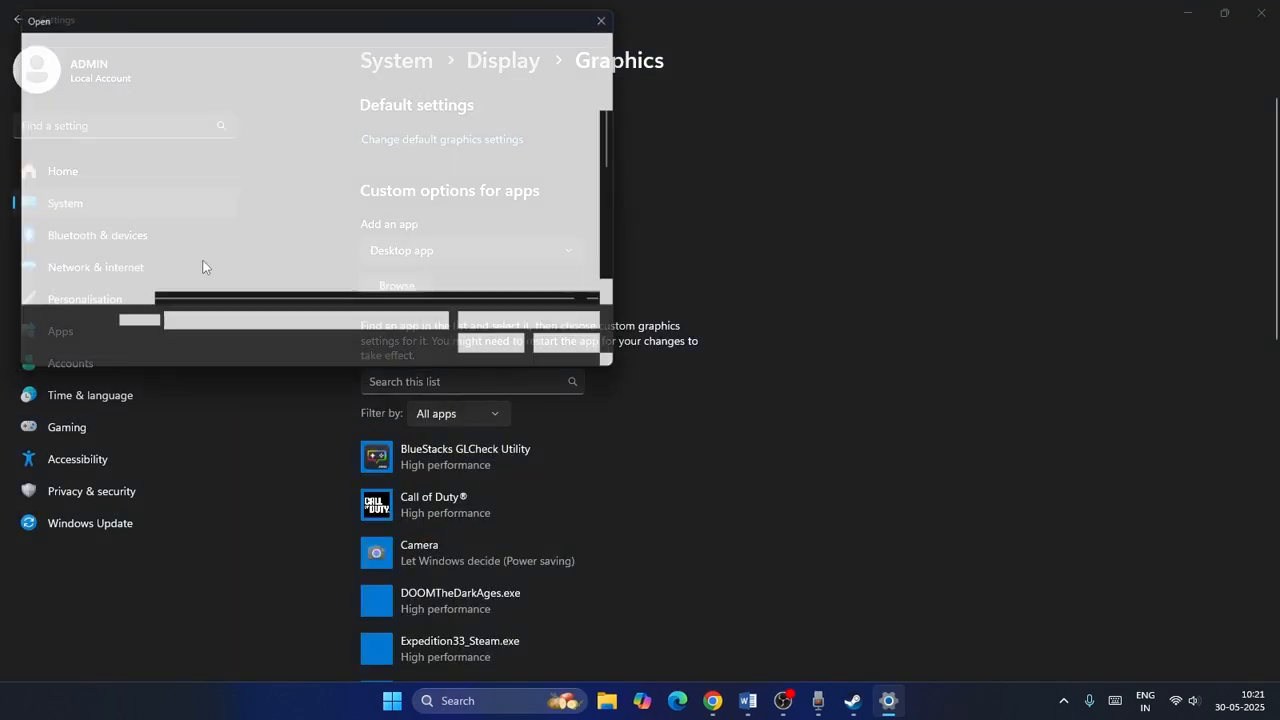
{"action": "left_click", "coordinate": [98, 258]}
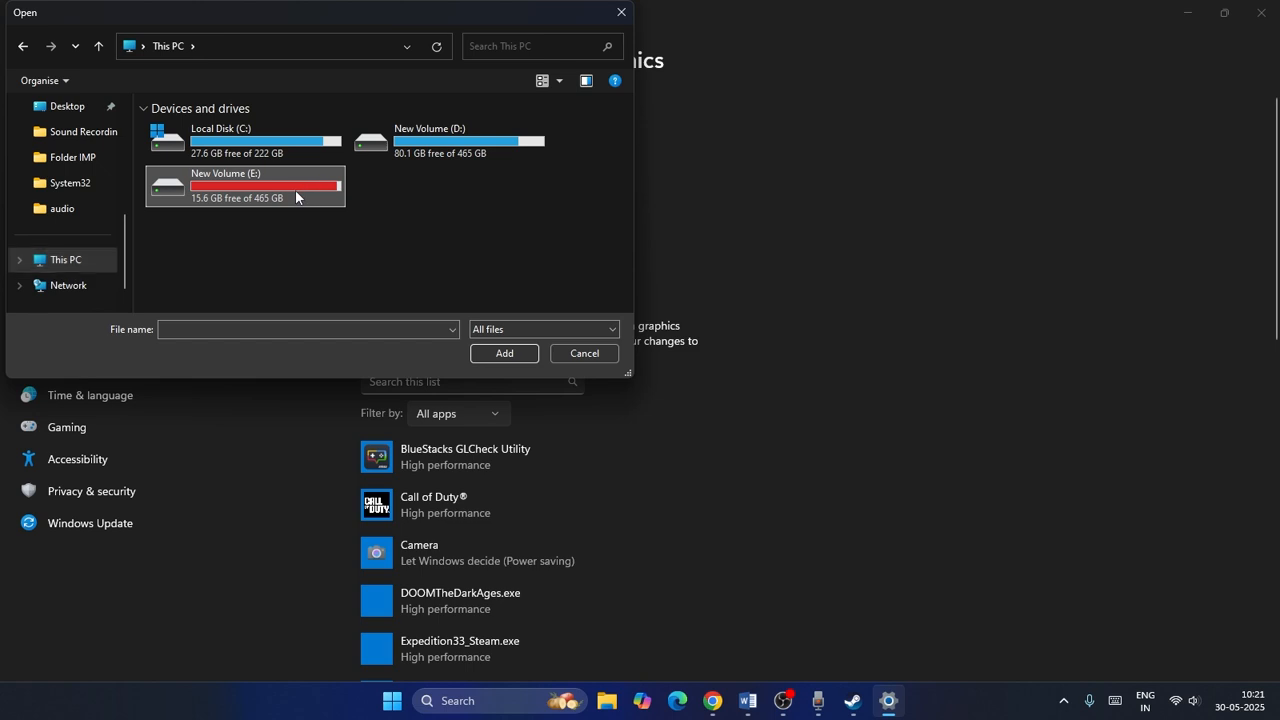
{"action": "double_click", "coordinate": [295, 189]}
{"action": "double_click", "coordinate": [246, 200]}
{"action": "double_click", "coordinate": [215, 133]}
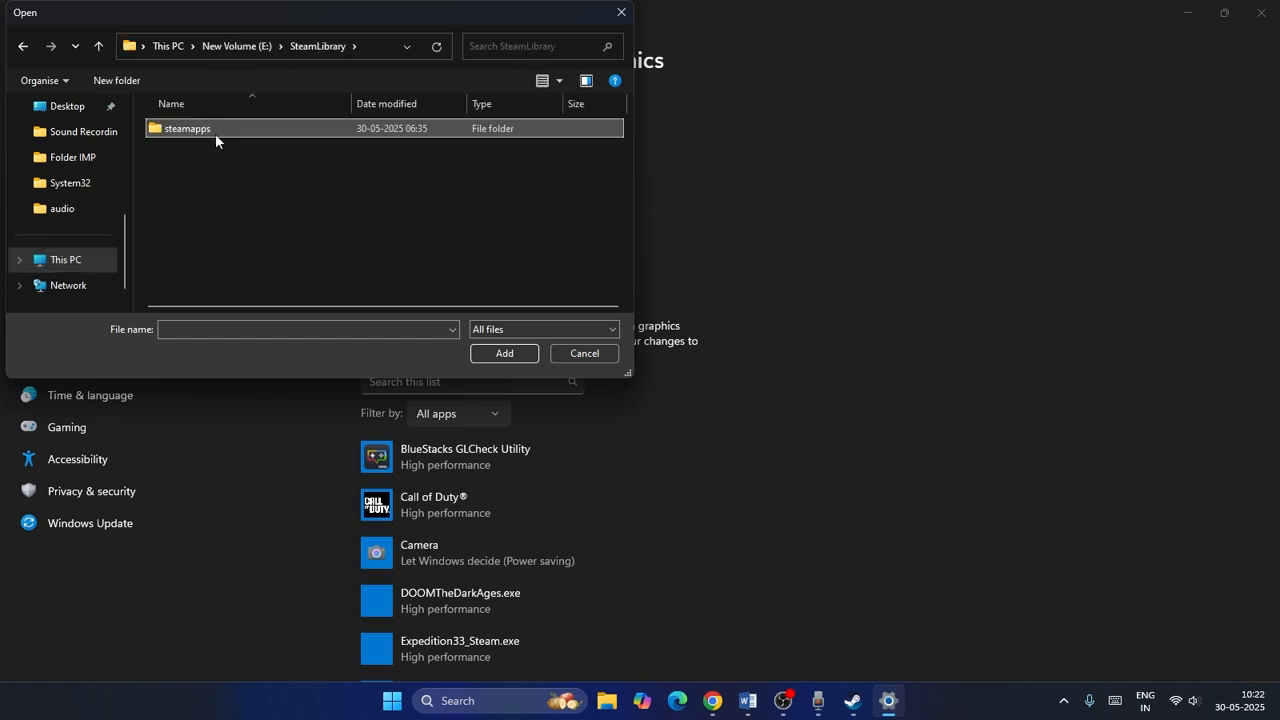
{"action": "double_click", "coordinate": [195, 131]}
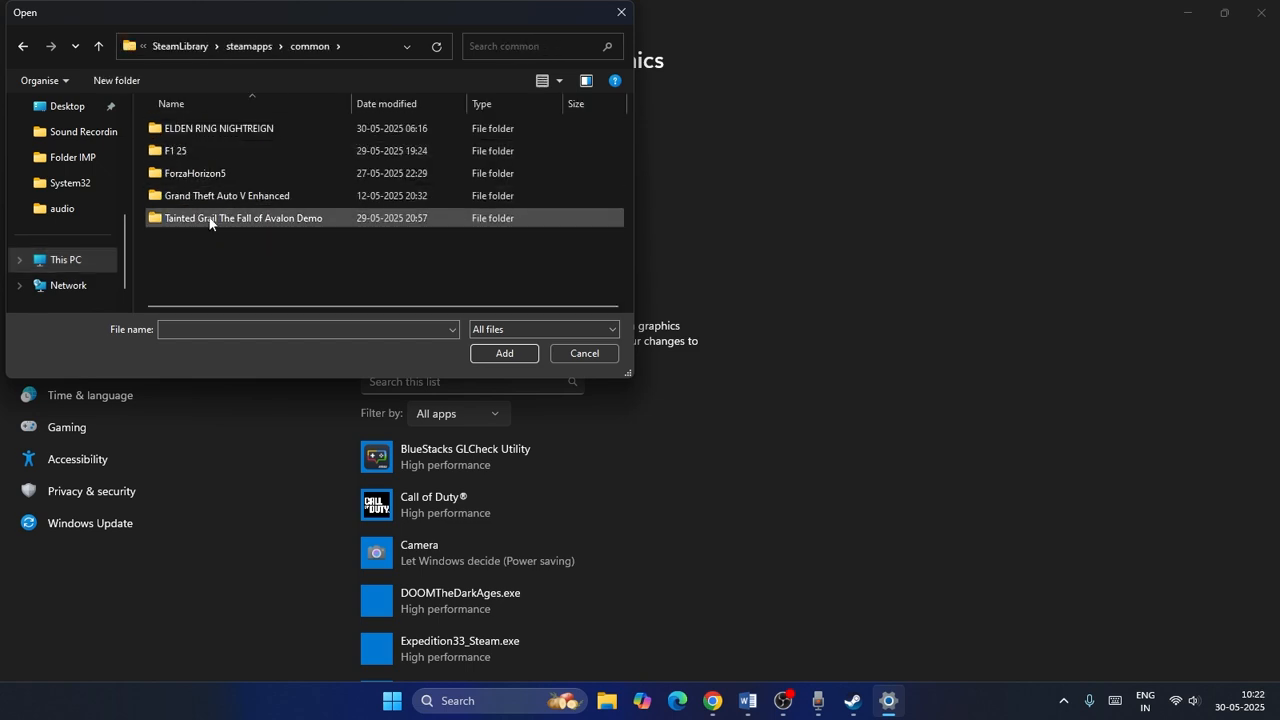
{"action": "double_click", "coordinate": [206, 135]}
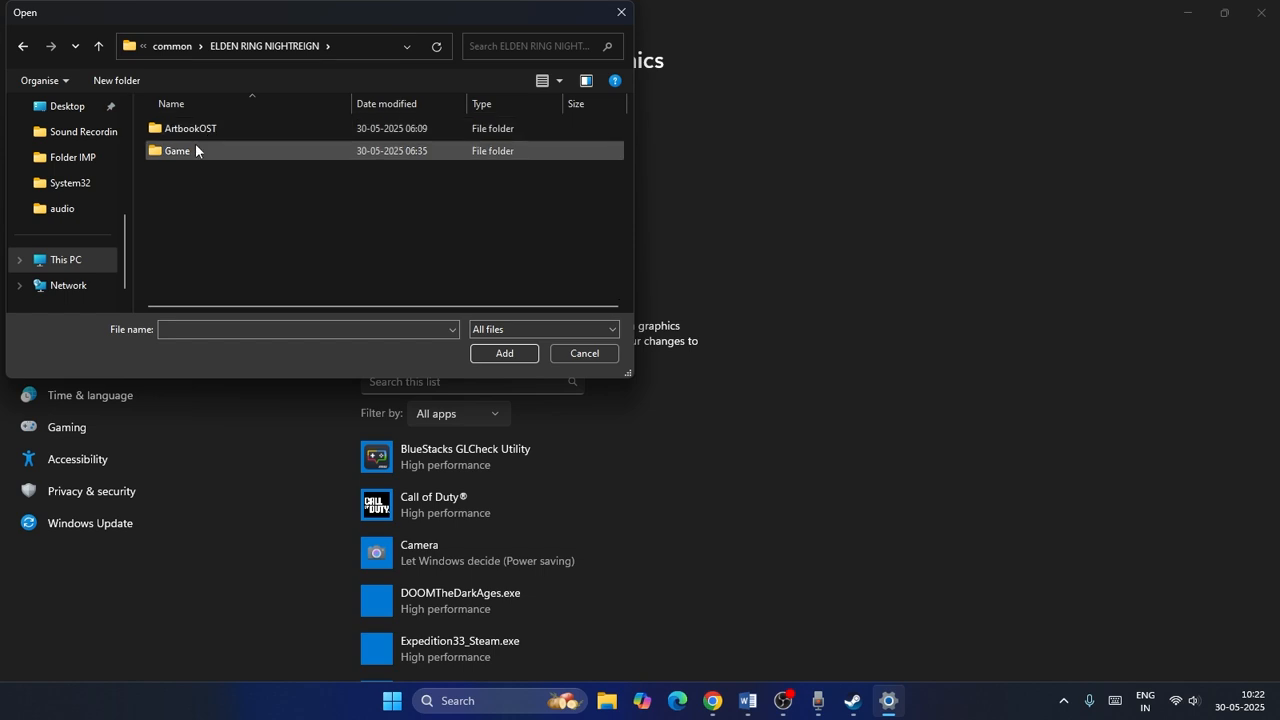
{"action": "double_click", "coordinate": [195, 146]}
{"action": "left_click", "coordinate": [186, 196]}
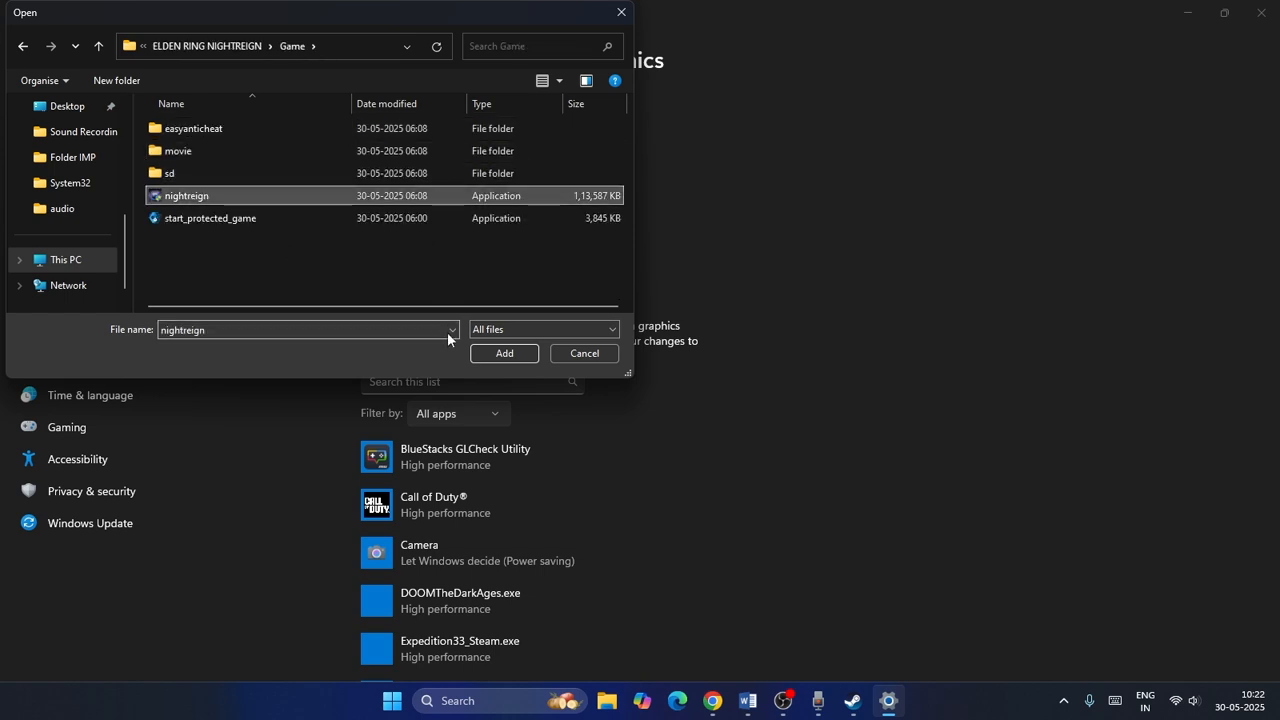
{"action": "left_click", "coordinate": [505, 353]}
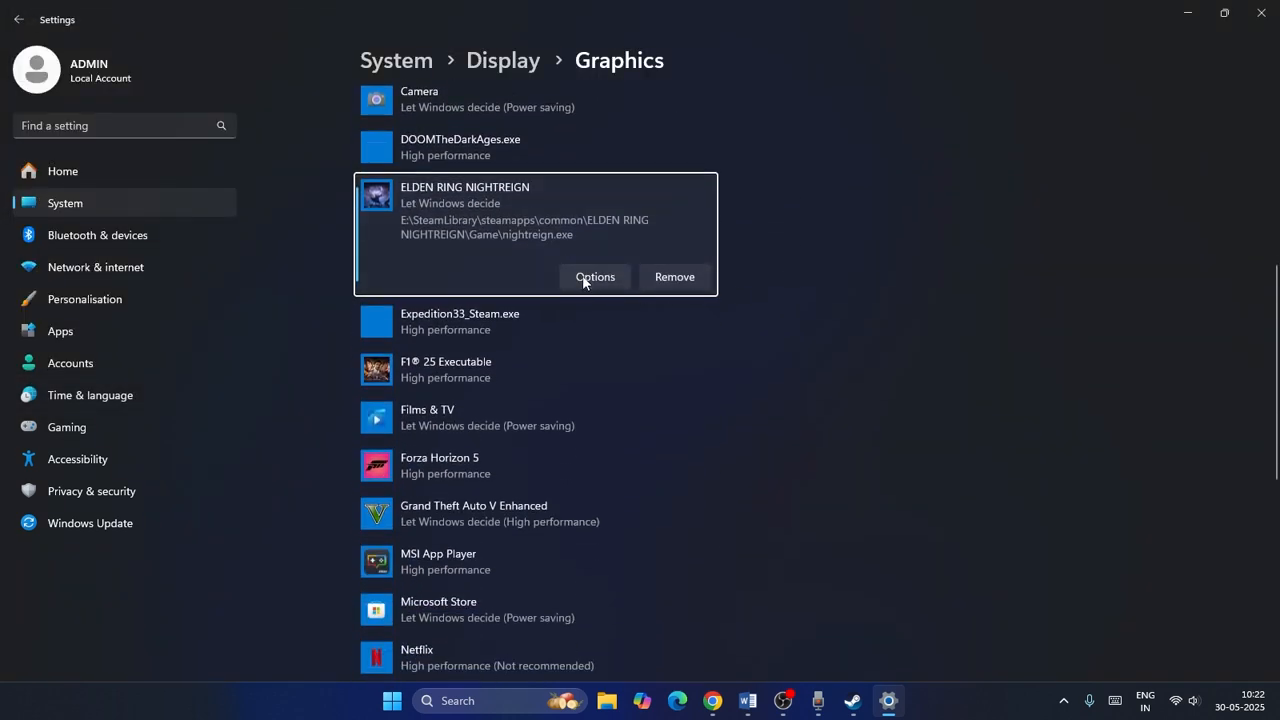
Save ELDEN RING NIGHTREIGN's graphics preference as High performance and close Settings.
{"action": "left_click", "coordinate": [585, 277]}
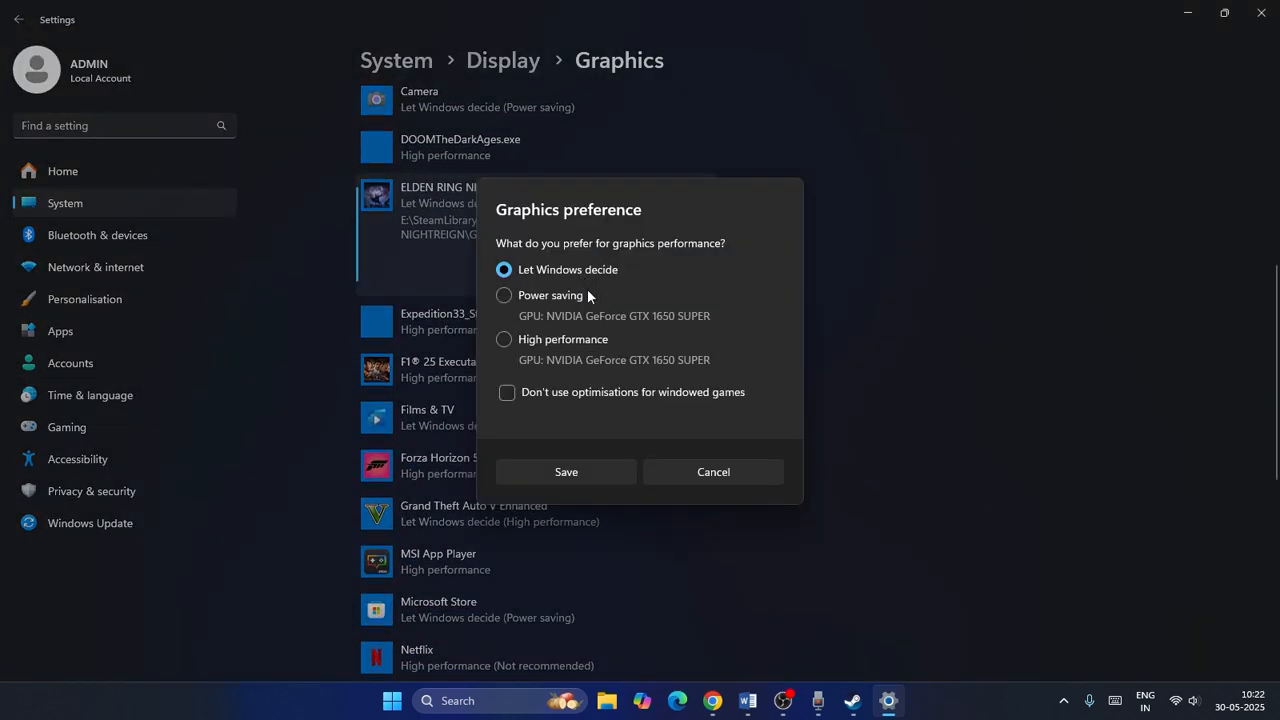
{"action": "left_click", "coordinate": [560, 472]}
{"action": "left_click", "coordinate": [1261, 13]}
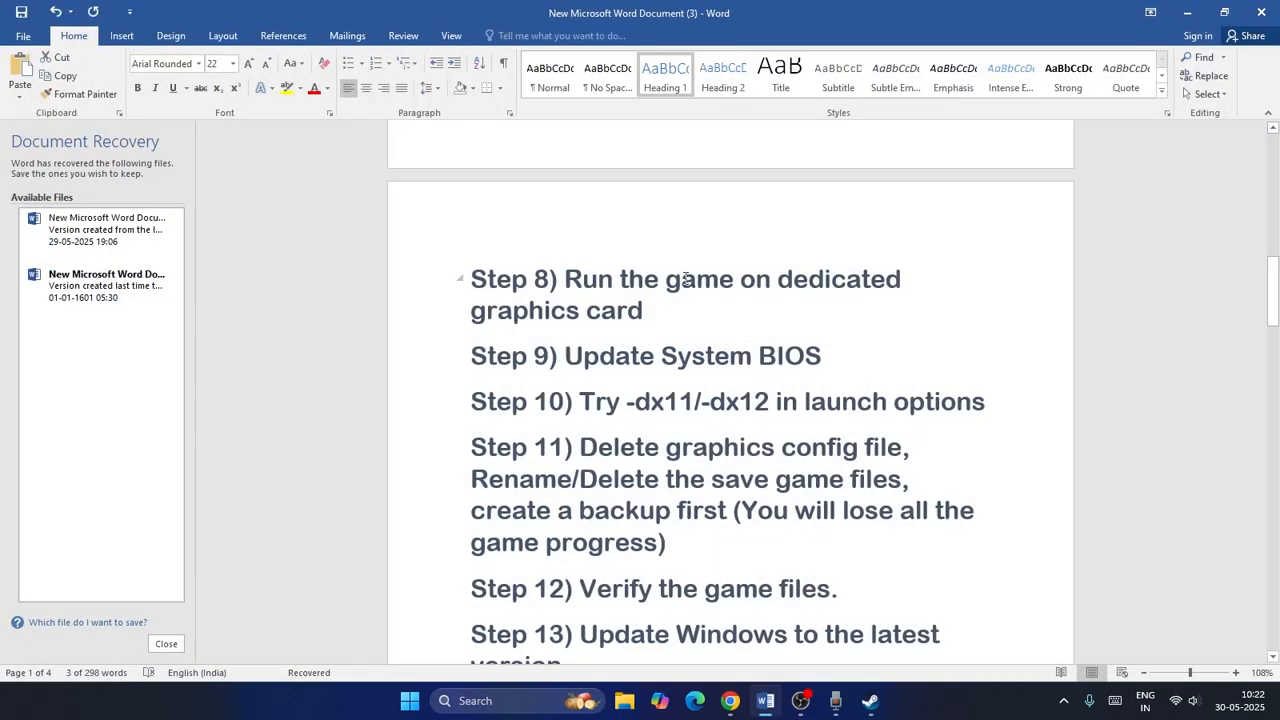
Highlight Step 9 'Update System BIOS' in the Word notes.
{"action": "scroll", "coordinate": [686, 279], "scroll_direction": "down", "scroll_amount": 3}
{"action": "left_click_drag", "start_coordinate": [568, 236], "coordinate": [840, 236]}
{"action": "left_click", "coordinate": [889, 241]}
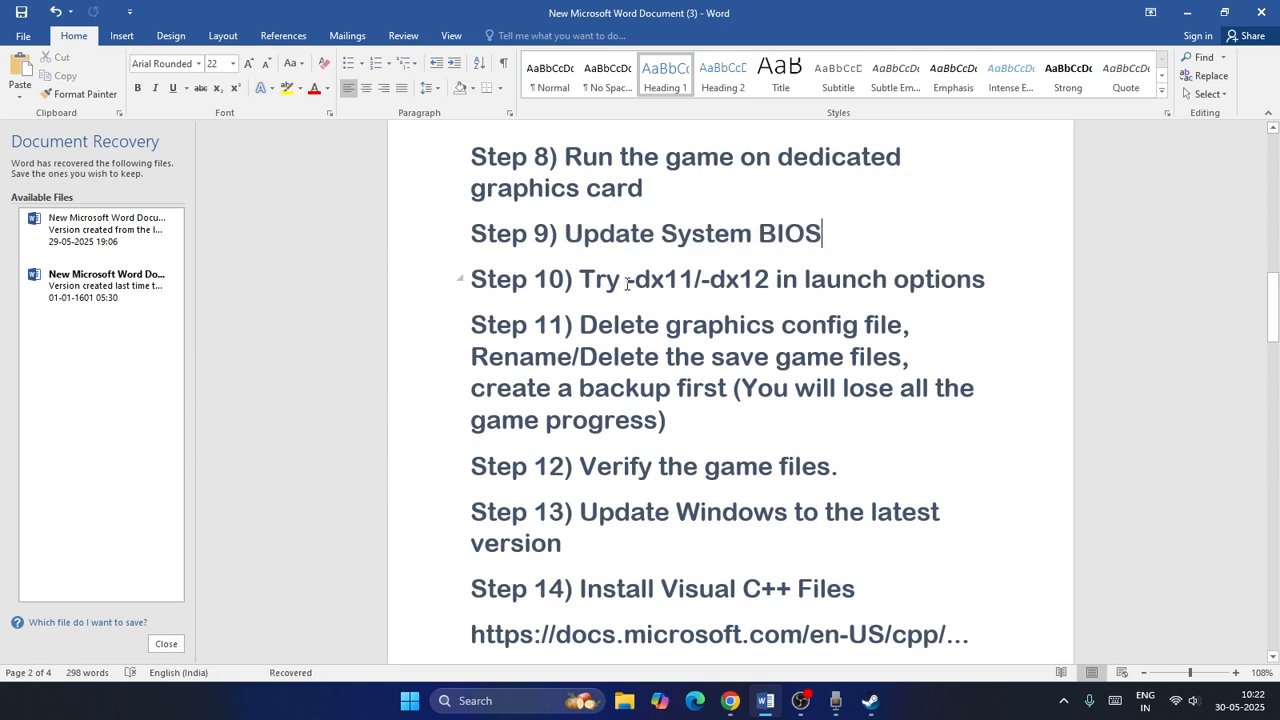
Highlight Step 10 about -dx11/-dx12 in the notes and review ELDEN RING NIGHTREIGN's launch options in its Steam properties.
{"action": "left_click_drag", "start_coordinate": [627, 284], "coordinate": [745, 280]}
{"action": "left_click", "coordinate": [776, 318]}
{"action": "left_click", "coordinate": [870, 700]}
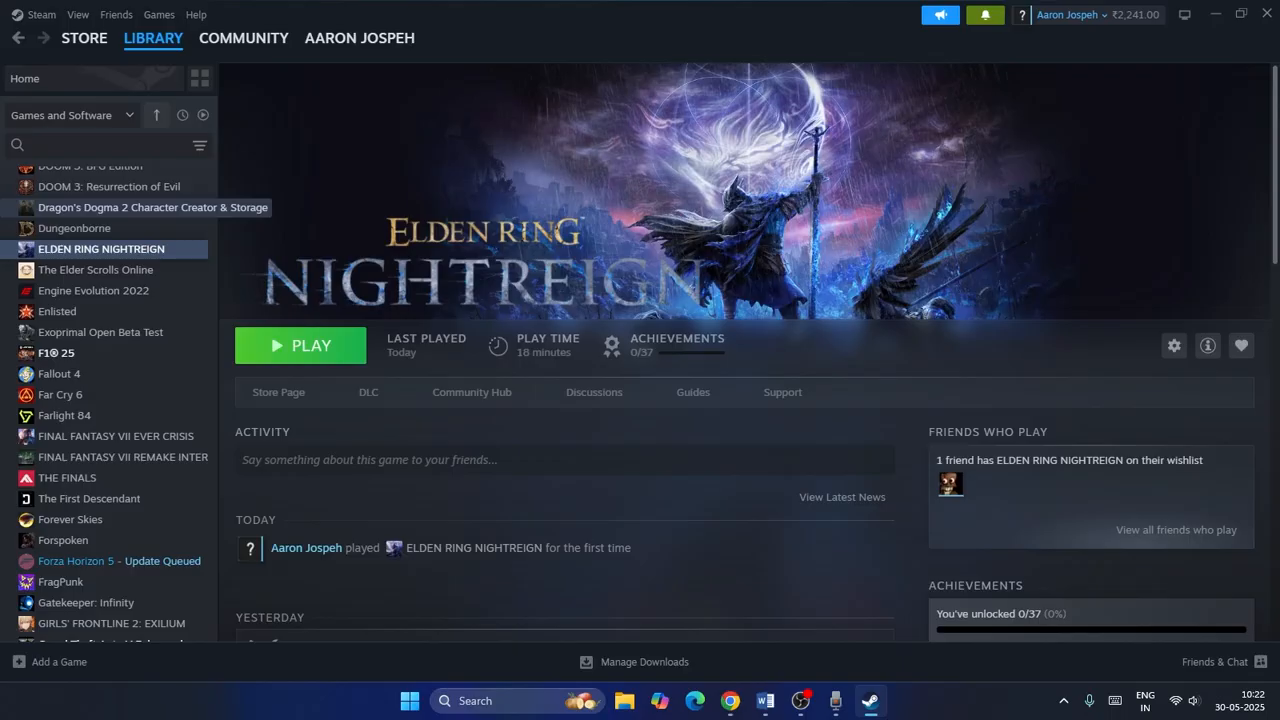
{"action": "right_click", "coordinate": [90, 253]}
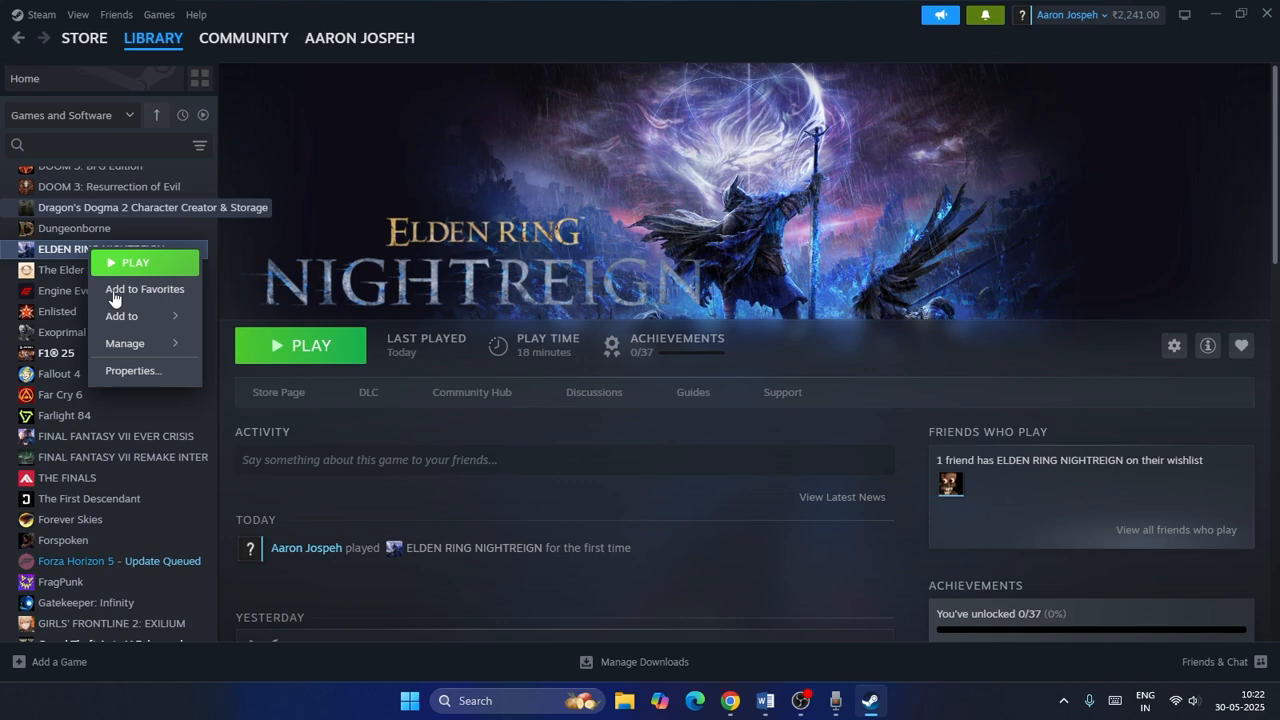
{"action": "left_click", "coordinate": [130, 368]}
{"action": "left_click", "coordinate": [646, 478]}
{"action": "left_click", "coordinate": [646, 477]}
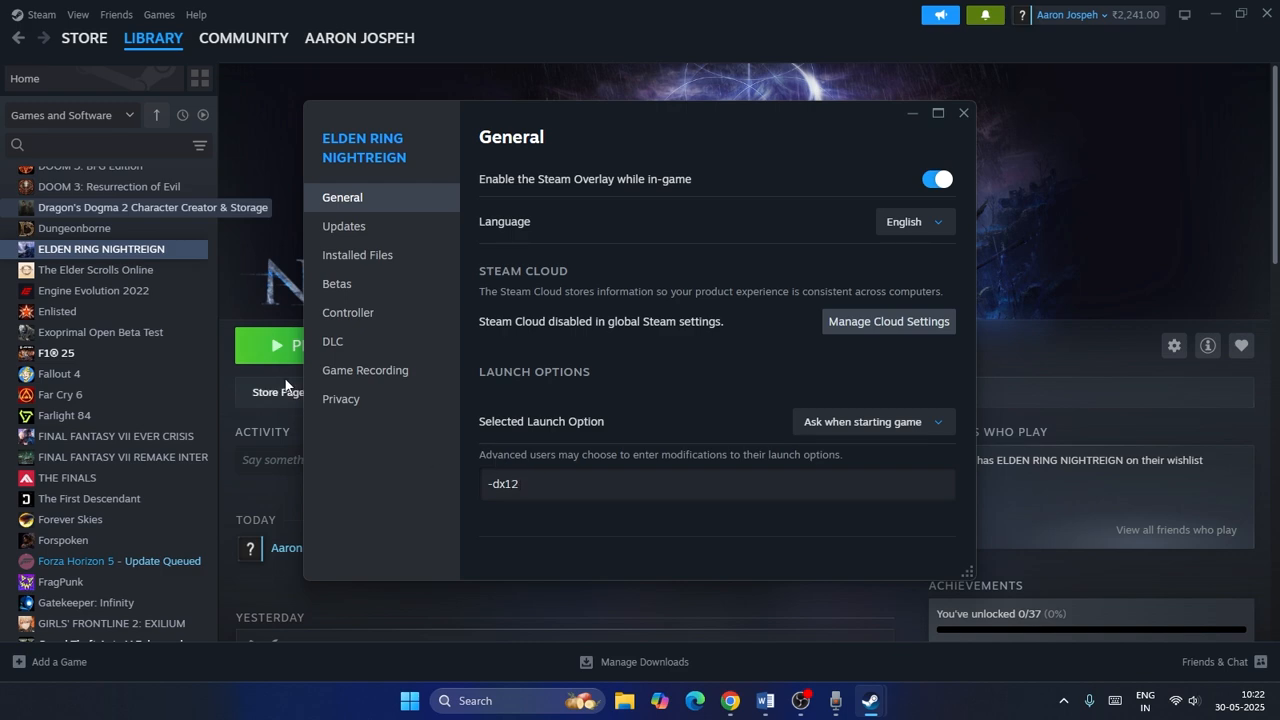
{"action": "left_click", "coordinate": [964, 113]}
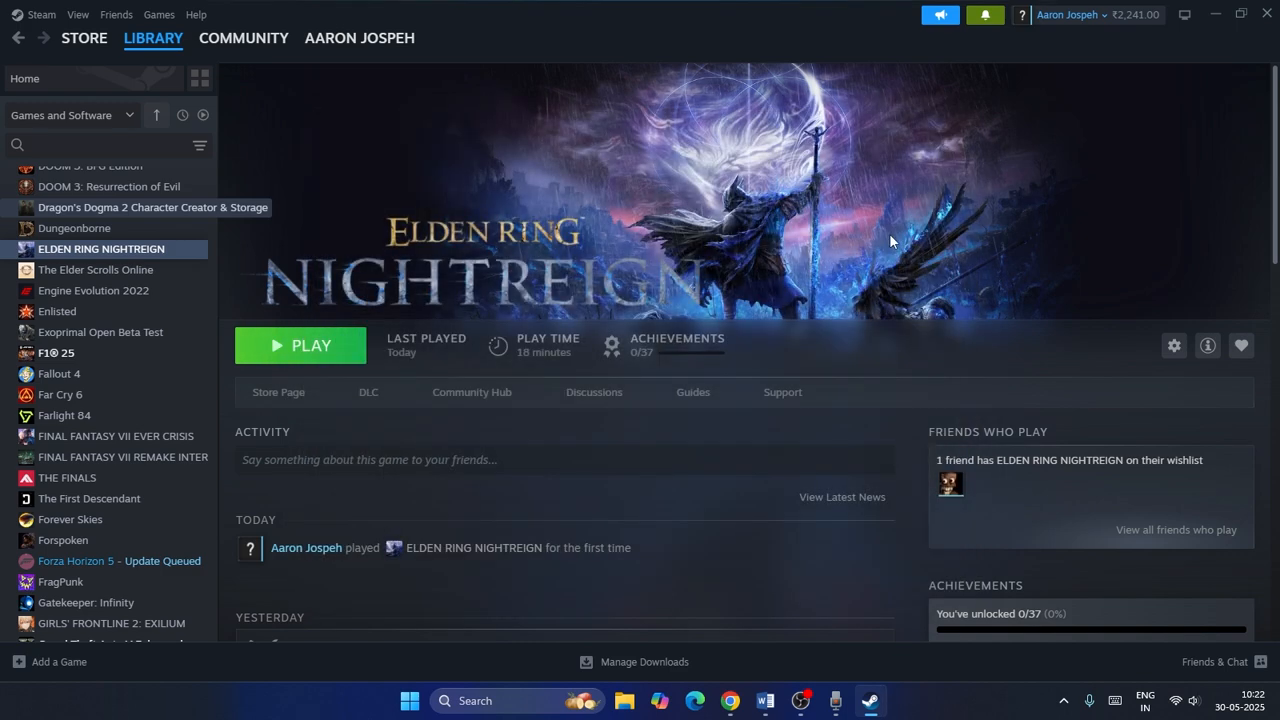
Scroll the Word notes and highlight Step 11 about deleting the graphics config file and save files.
{"action": "left_click", "coordinate": [765, 700]}
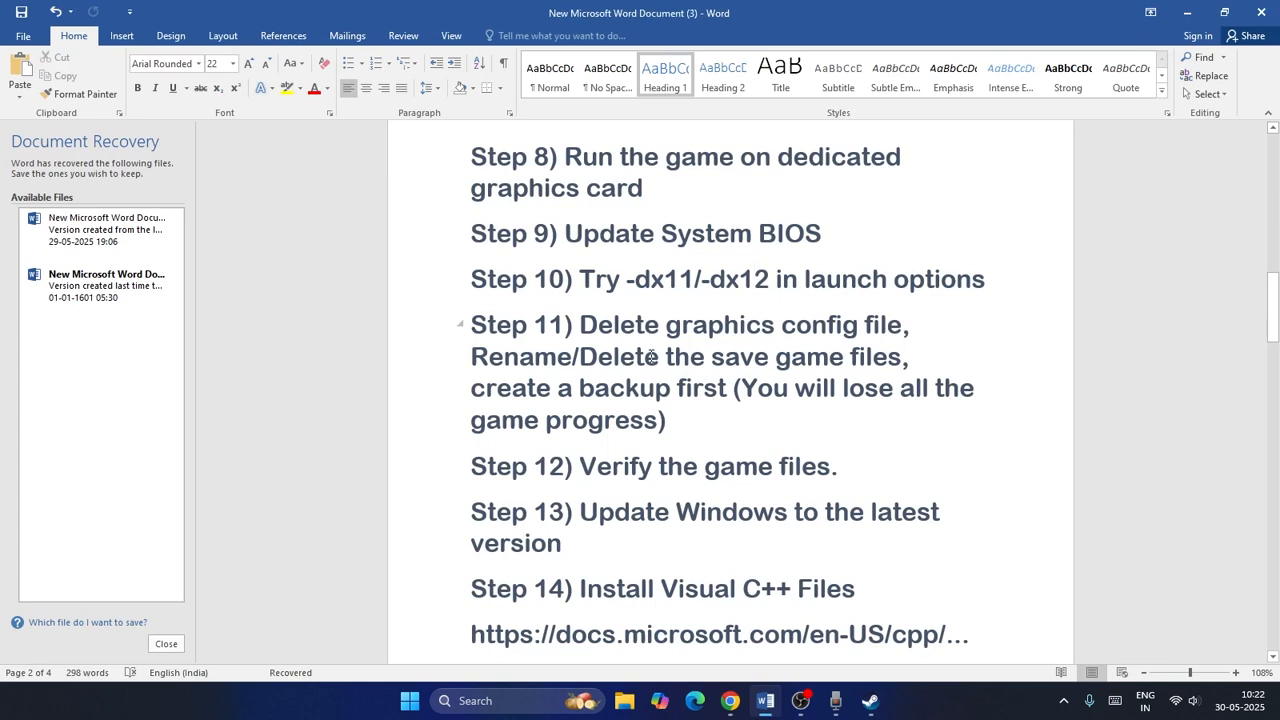
{"action": "scroll", "coordinate": [651, 356], "scroll_direction": "down", "scroll_amount": 2}
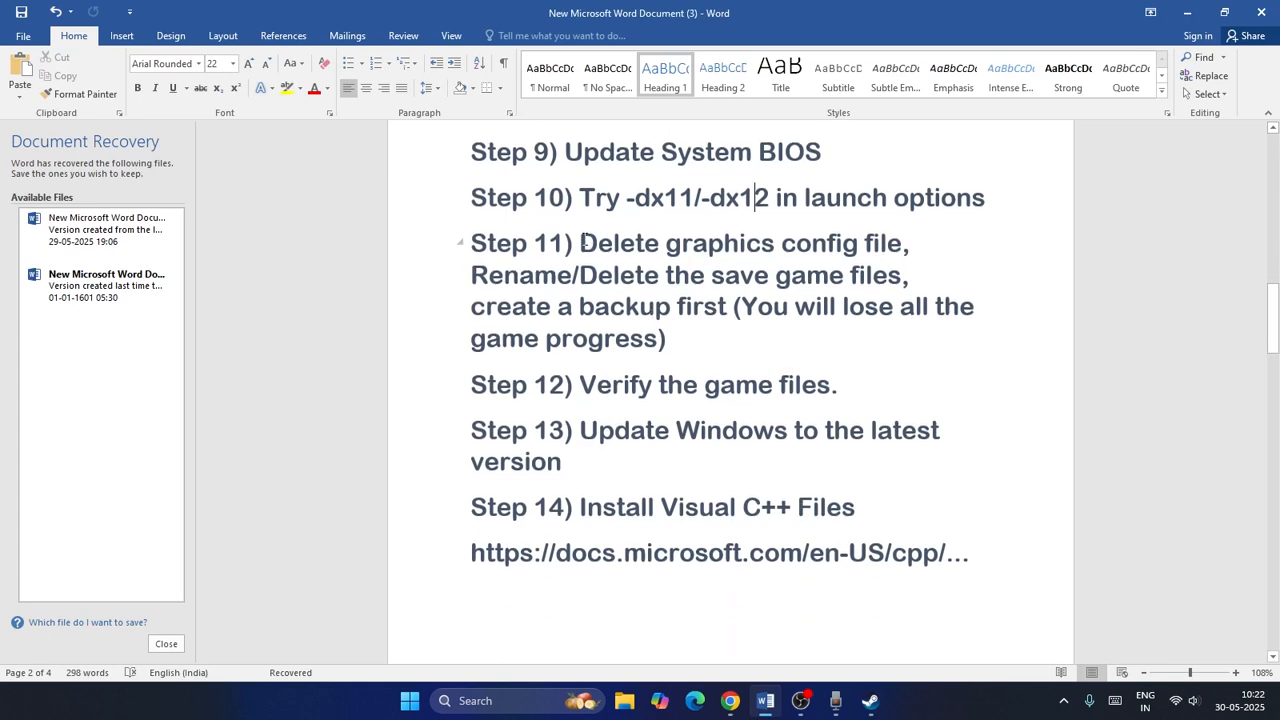
{"action": "left_click_drag", "start_coordinate": [581, 240], "coordinate": [666, 336]}
{"action": "left_click", "coordinate": [720, 355]}
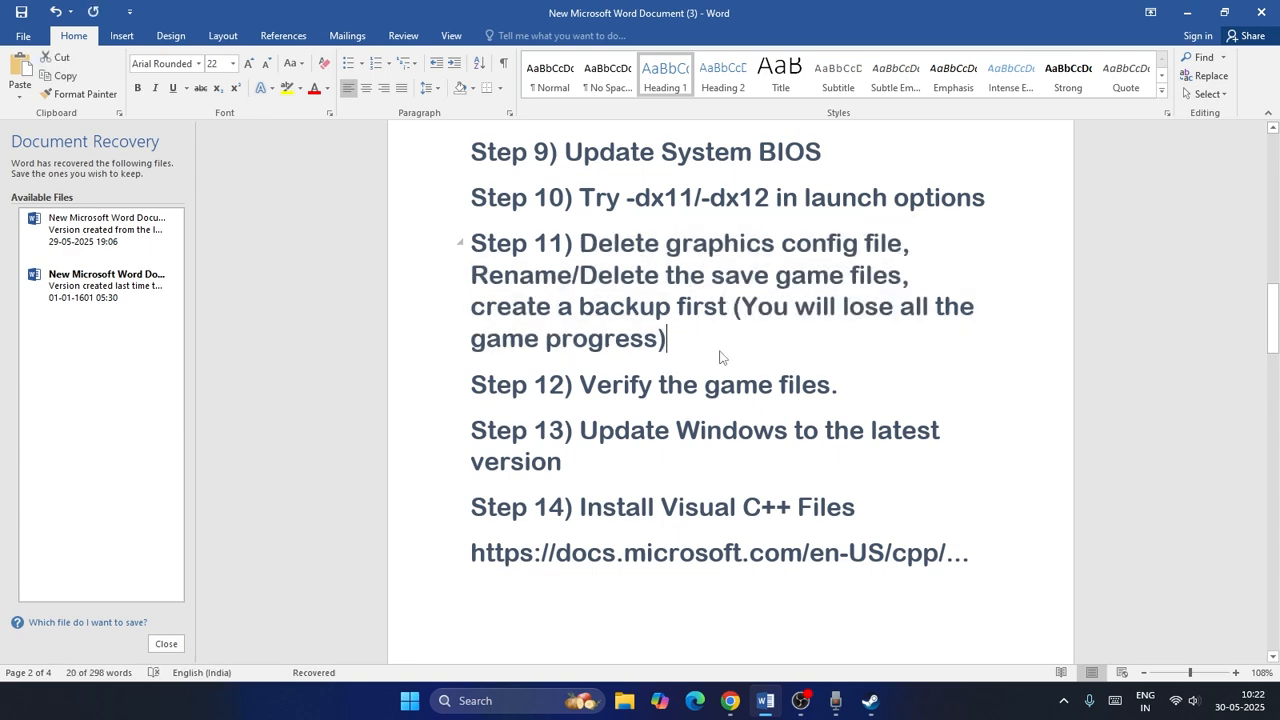
Open File Explorer and navigate to C:\Users\ADMIN\AppData\Roaming\Nightreign.
{"action": "left_click", "coordinate": [624, 700]}
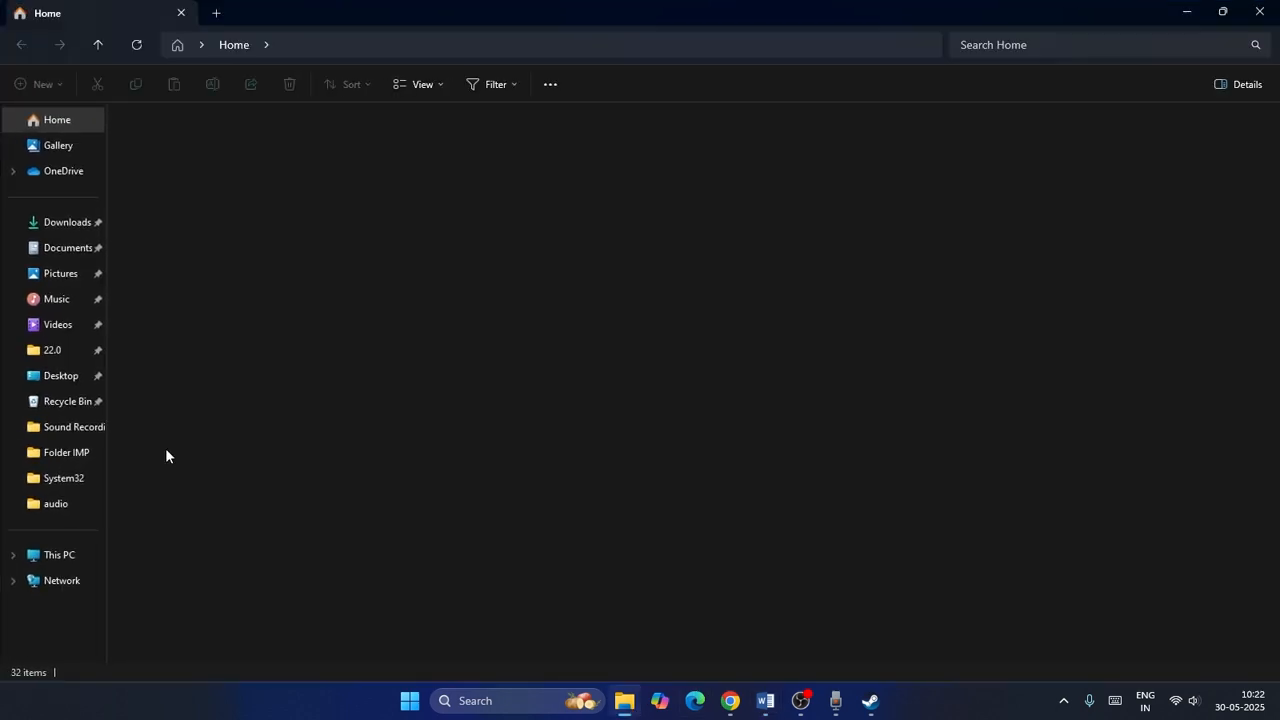
{"action": "left_click", "coordinate": [75, 557]}
{"action": "double_click", "coordinate": [257, 160]}
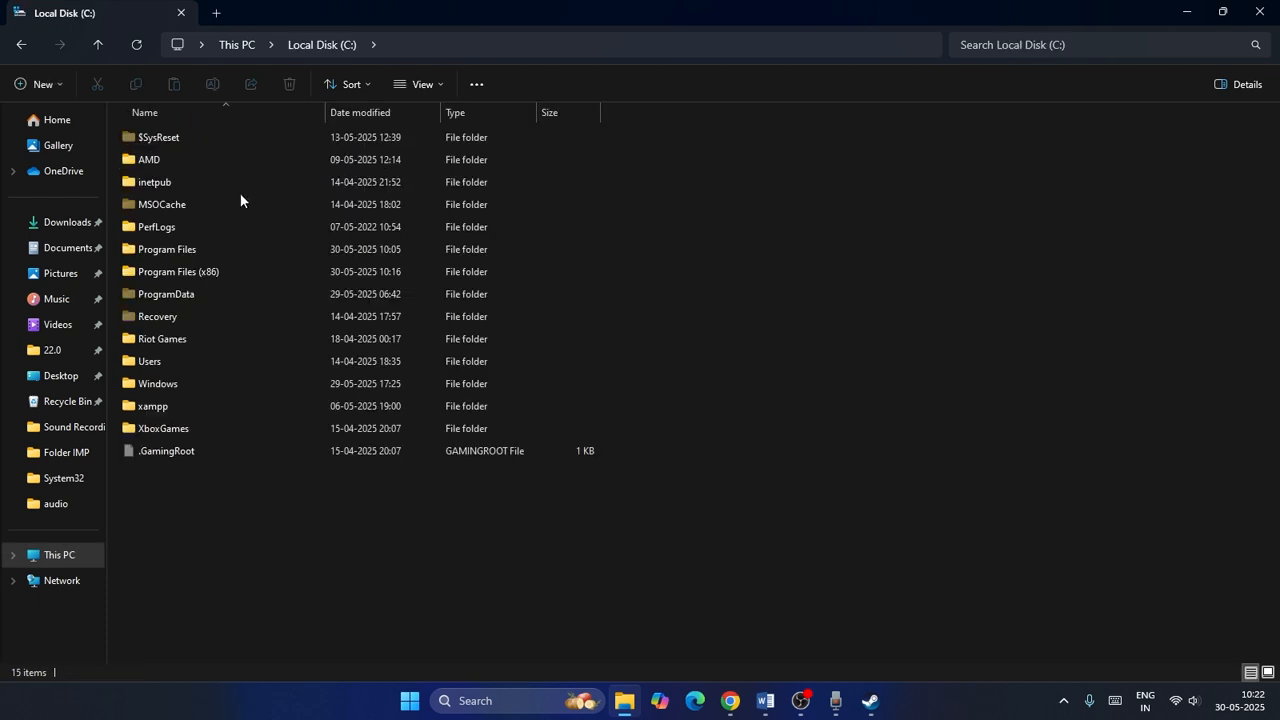
{"action": "double_click", "coordinate": [179, 361]}
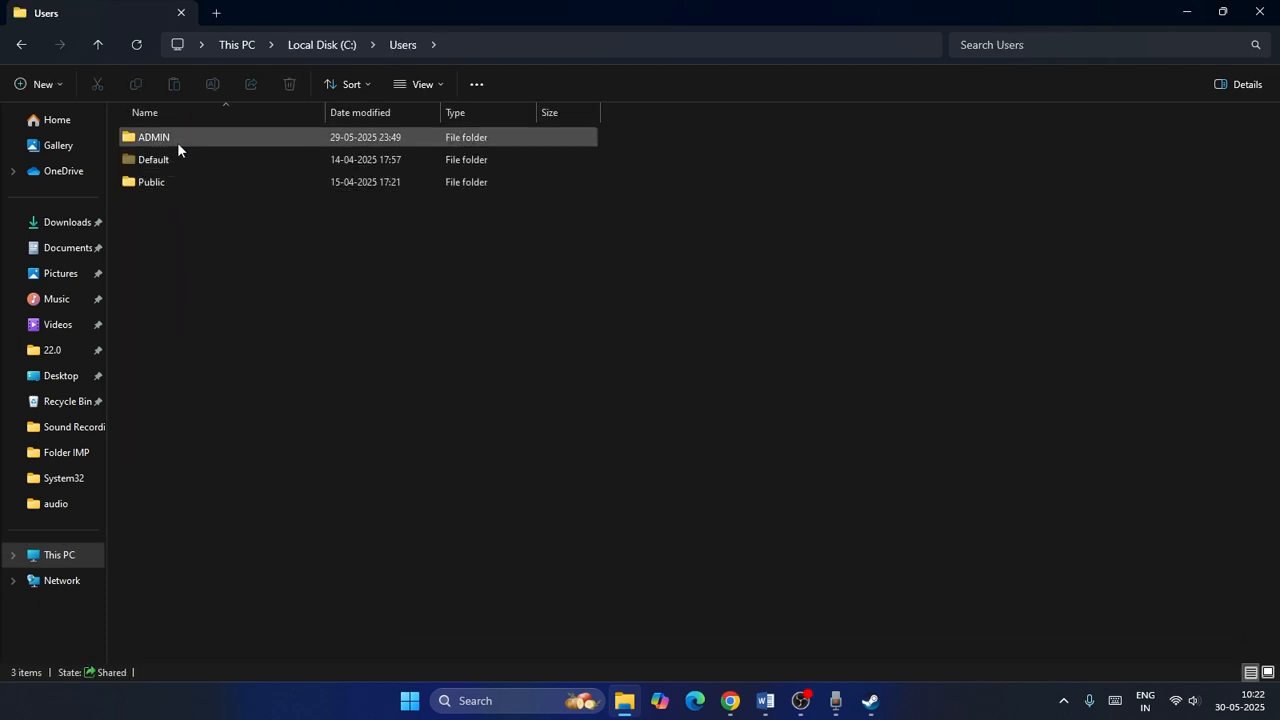
{"action": "double_click", "coordinate": [166, 178]}
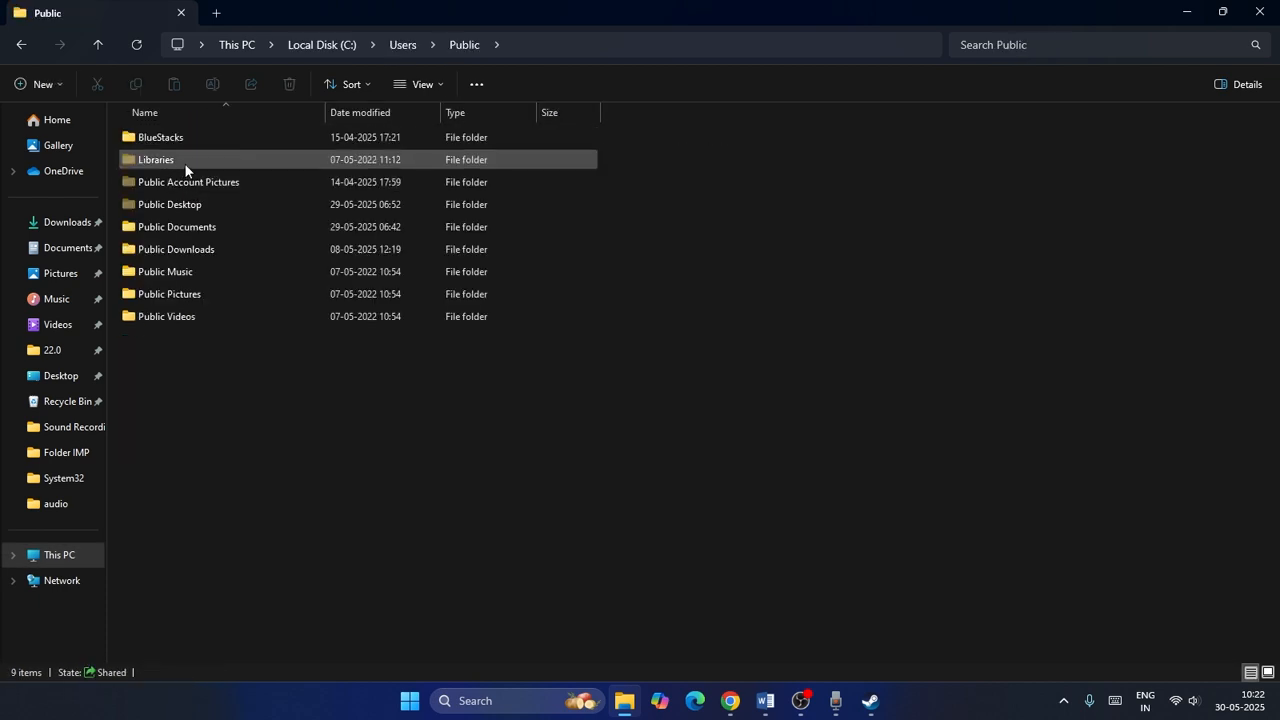
{"action": "left_click", "coordinate": [109, 45]}
{"action": "double_click", "coordinate": [169, 135]}
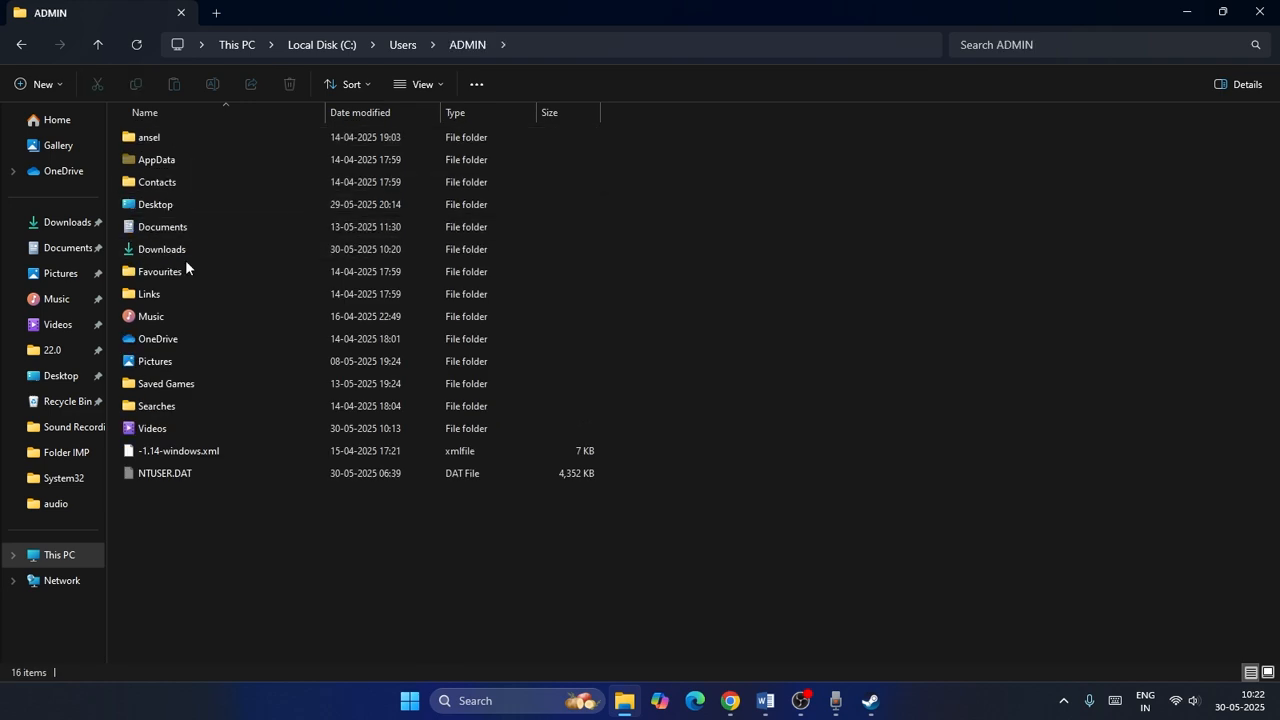
{"action": "double_click", "coordinate": [165, 162]}
{"action": "double_click", "coordinate": [163, 184]}
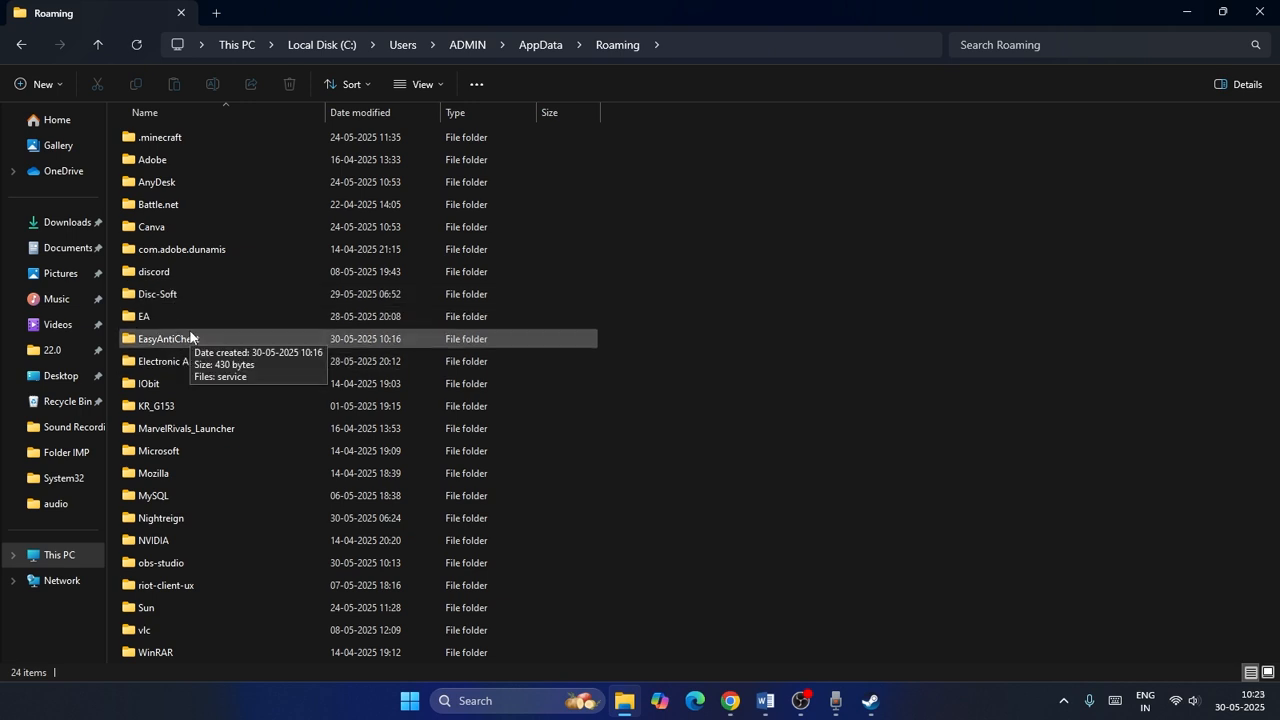
{"action": "double_click", "coordinate": [151, 517]}
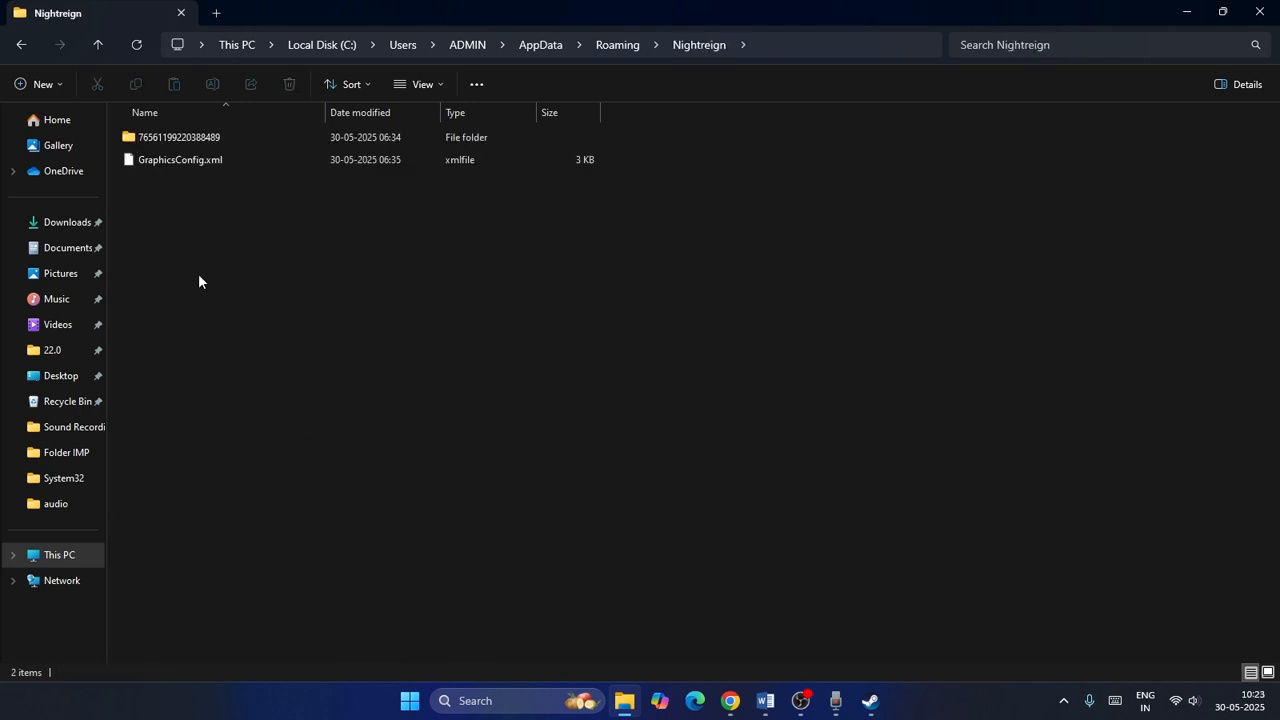
Copy the GraphicsConfig.xml file in the Nightreign folder.
{"action": "left_click", "coordinate": [214, 157]}
{"action": "right_click", "coordinate": [214, 157]}
{"action": "left_click", "coordinate": [568, 251]}
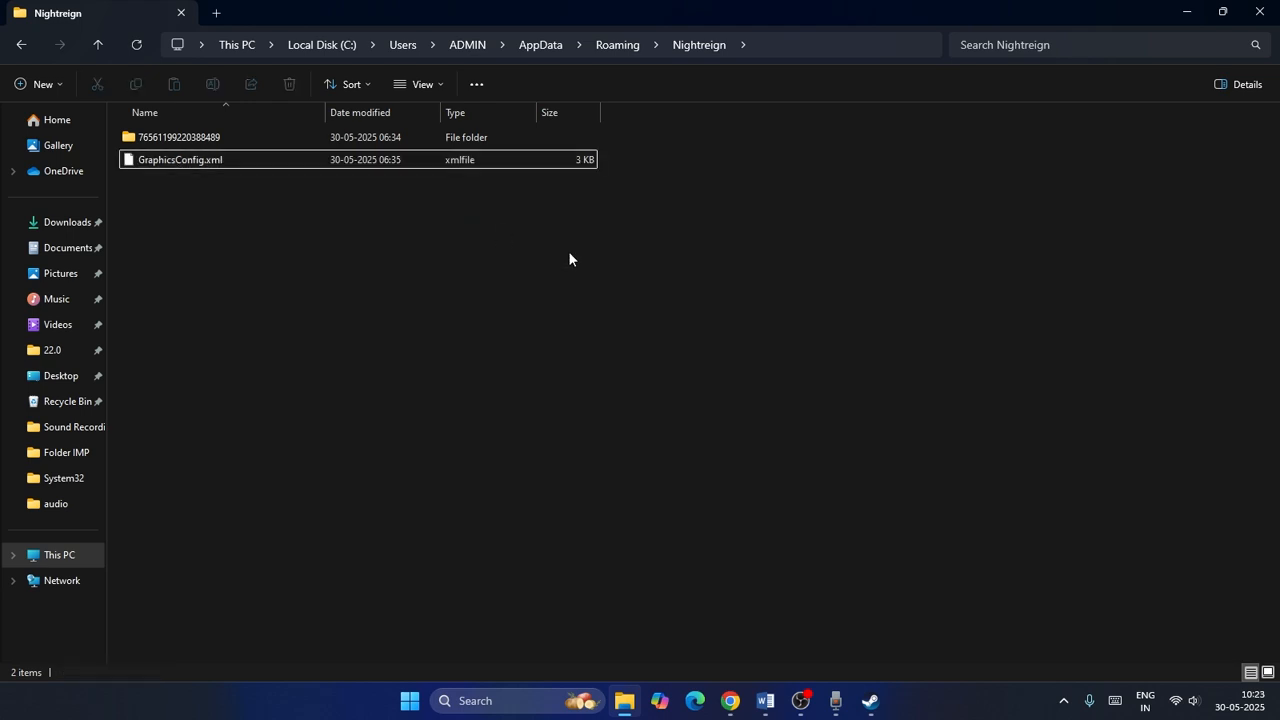
{"action": "left_click", "coordinate": [216, 163]}
{"action": "right_click", "coordinate": [218, 166]}
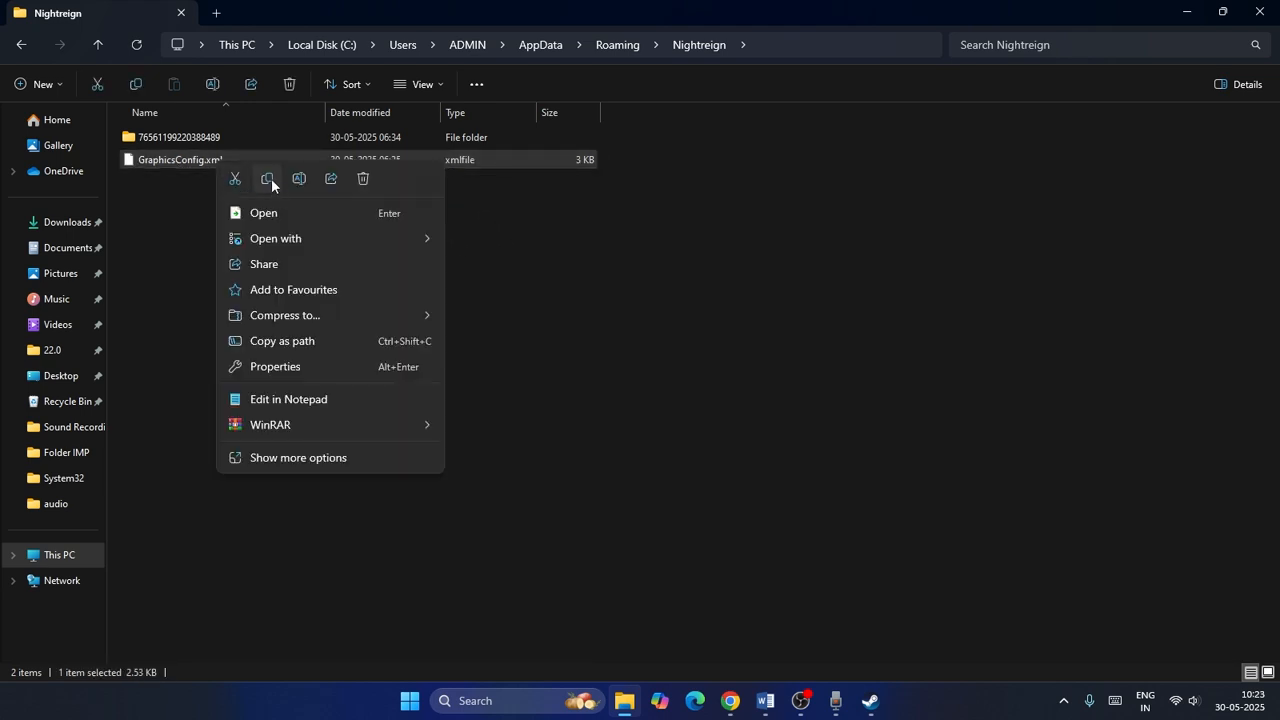
{"action": "left_click", "coordinate": [269, 178]}
Minimize the open windows and paste GraphicsConfig.xml onto the desktop as a backup.
{"action": "left_click", "coordinate": [1186, 18]}
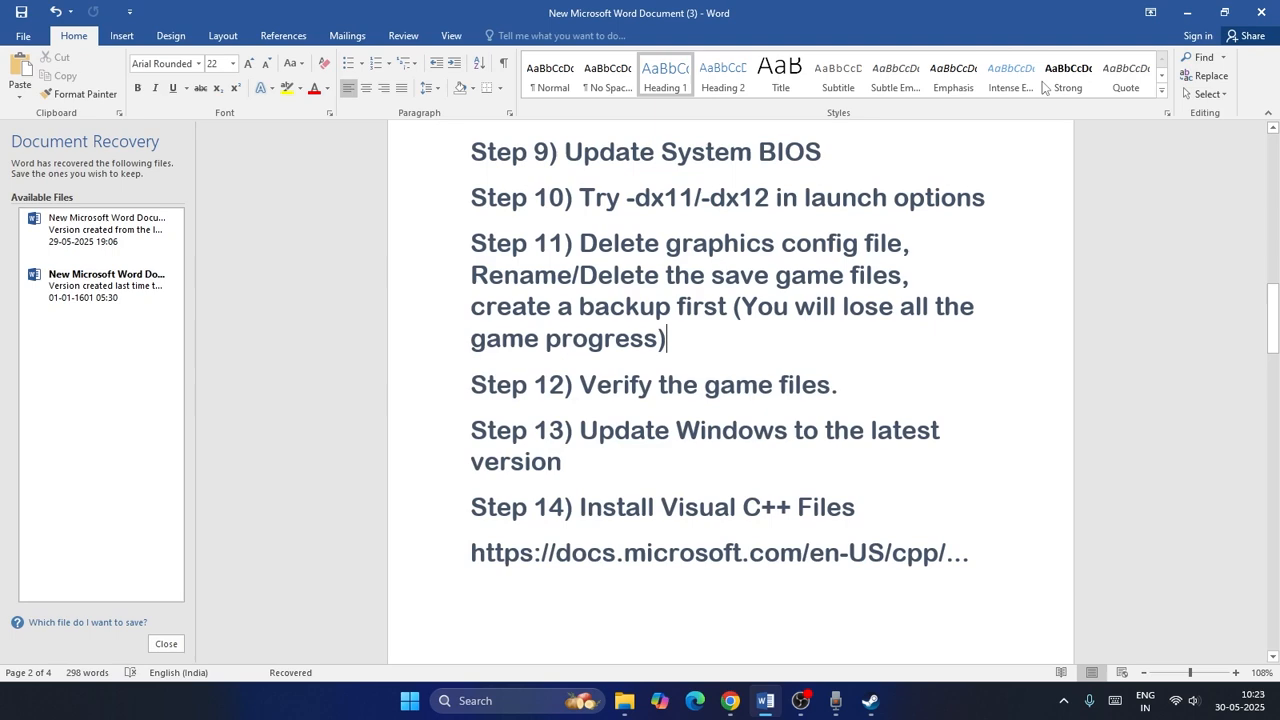
{"action": "left_click", "coordinate": [1180, 14]}
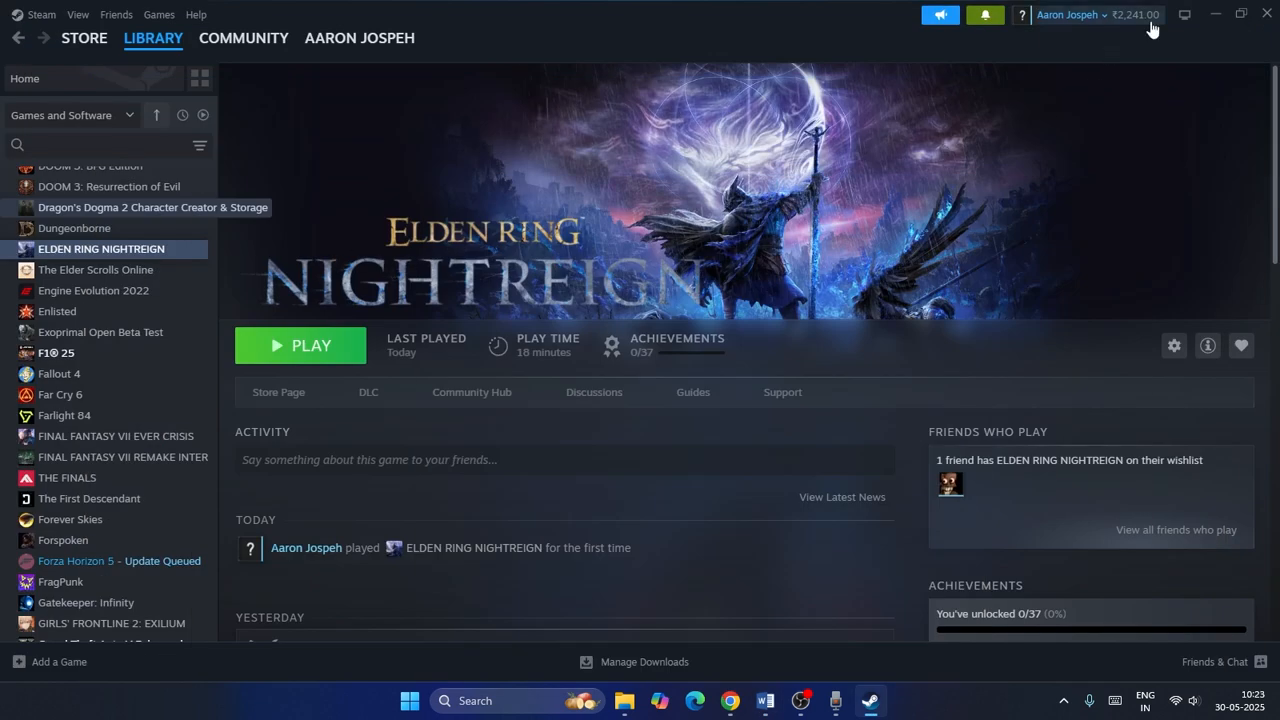
{"action": "left_click", "coordinate": [1214, 14]}
{"action": "right_click", "coordinate": [334, 217]}
{"action": "left_click", "coordinate": [332, 214]}
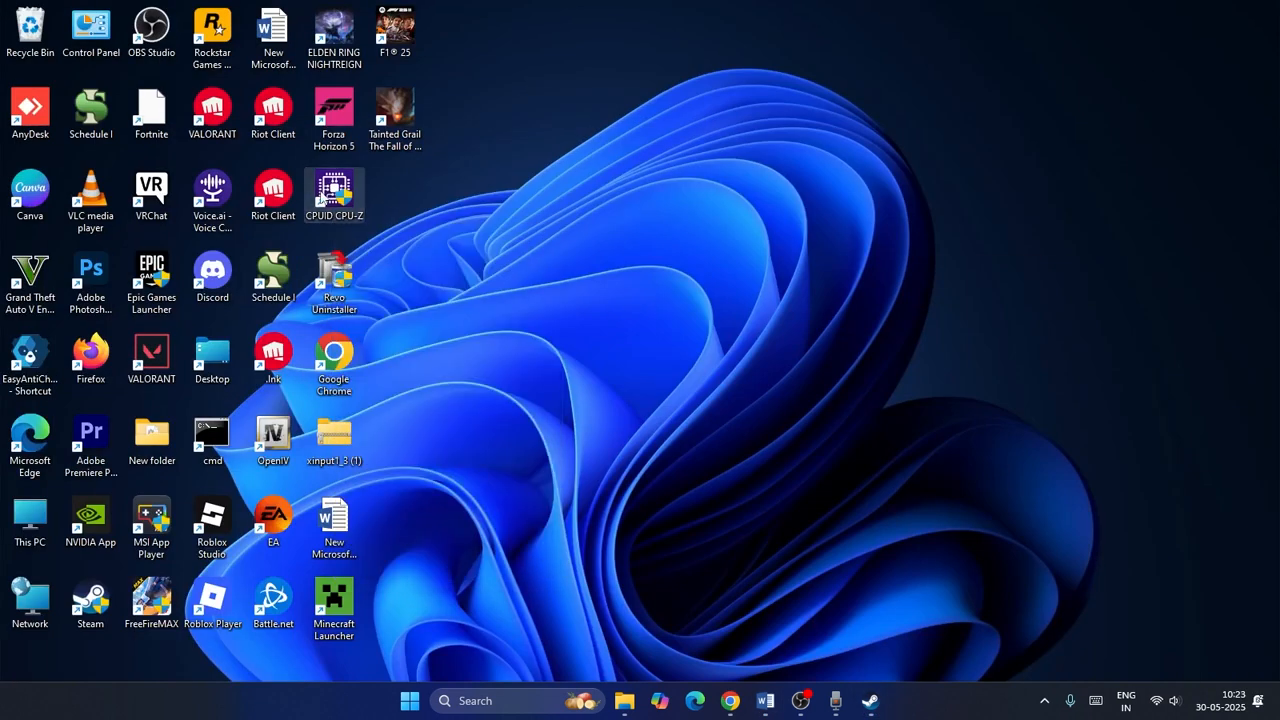
{"action": "right_click", "coordinate": [433, 200]}
{"action": "left_click", "coordinate": [456, 248]}
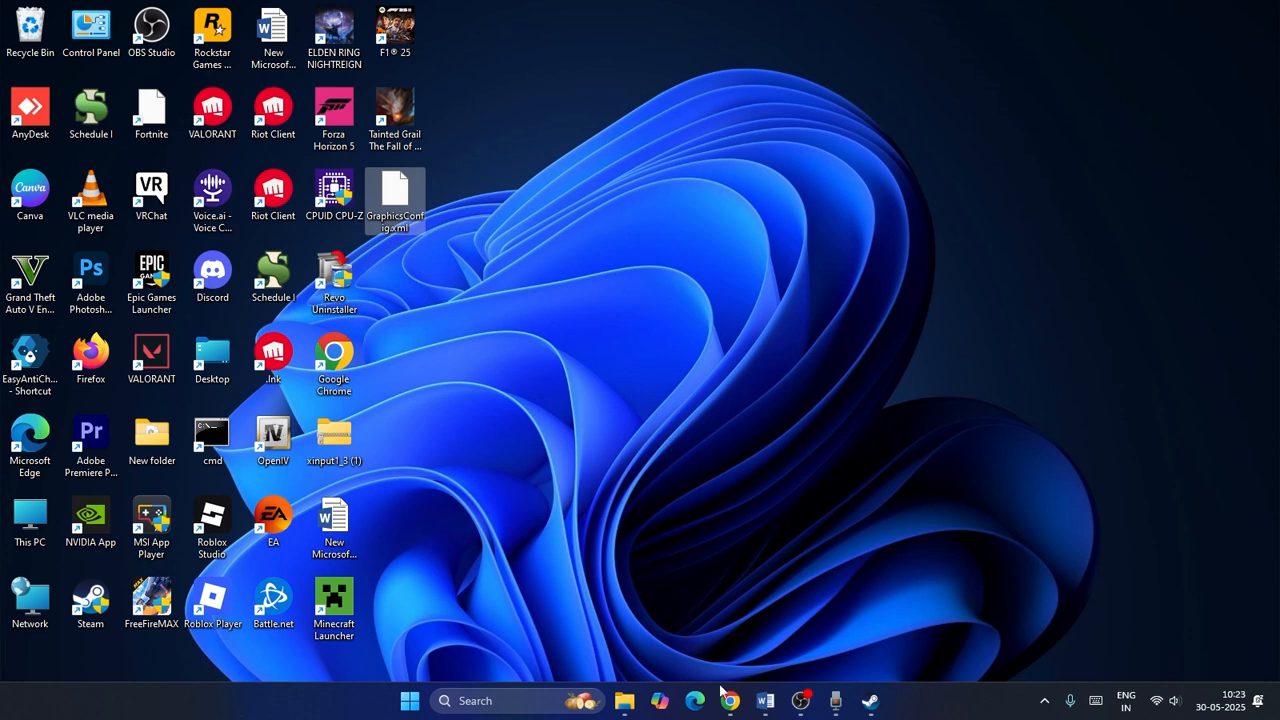
{"action": "left_click", "coordinate": [624, 700]}
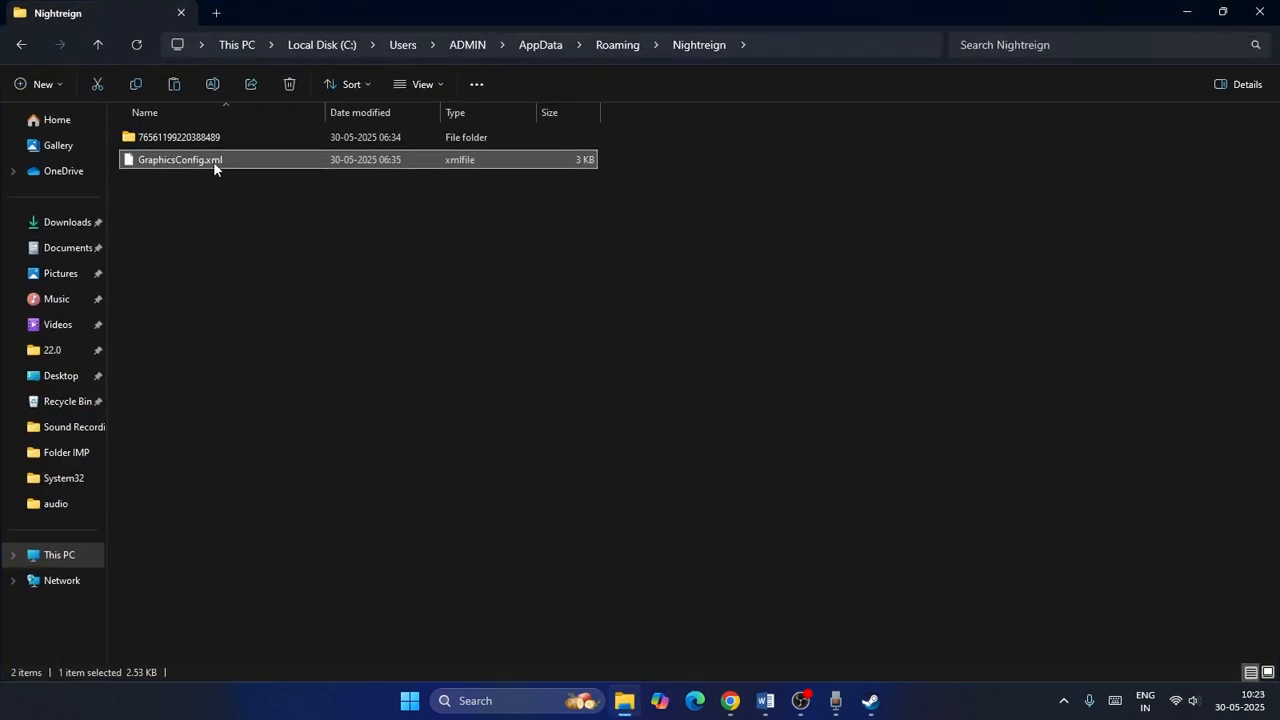
{"action": "right_click", "coordinate": [213, 161]}
{"action": "left_click", "coordinate": [652, 298]}
{"action": "left_click", "coordinate": [652, 298]}
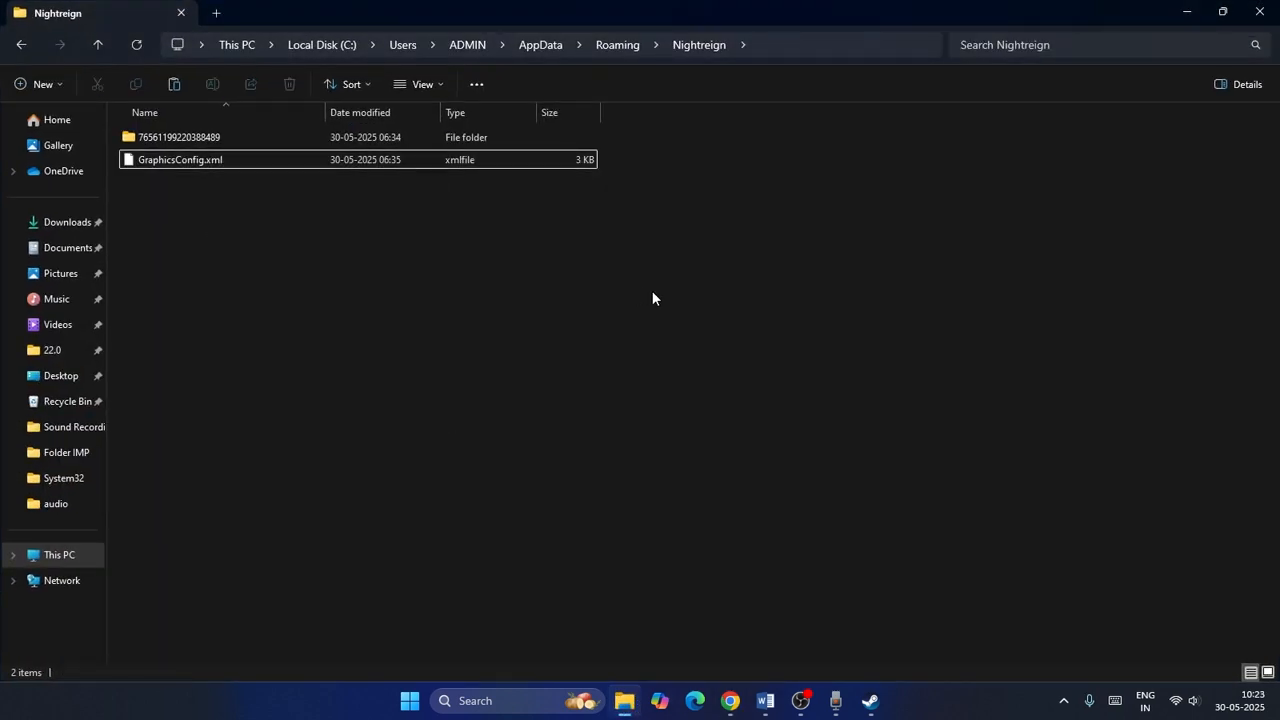
Go up to the Roaming folder, copy the Nightreign folder, and paste it onto the desktop as a backup.
{"action": "left_click", "coordinate": [98, 45]}
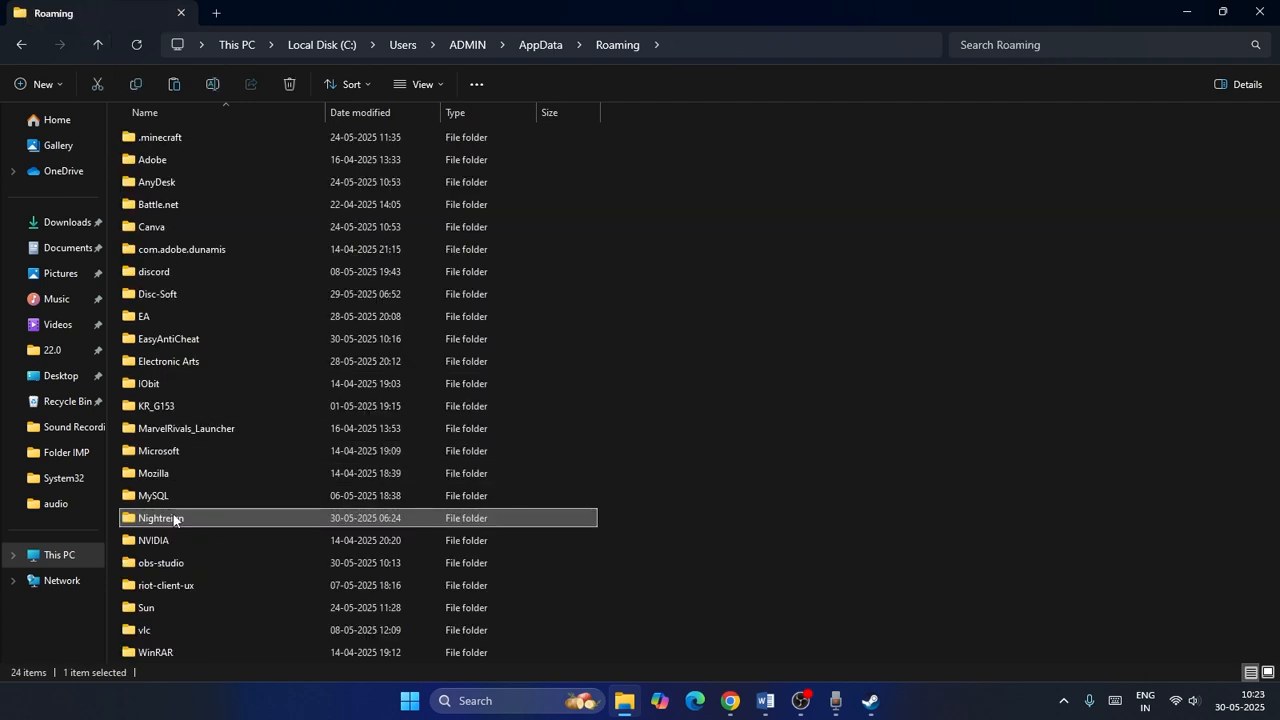
{"action": "right_click", "coordinate": [178, 520]}
{"action": "key", "text": "Escape"}
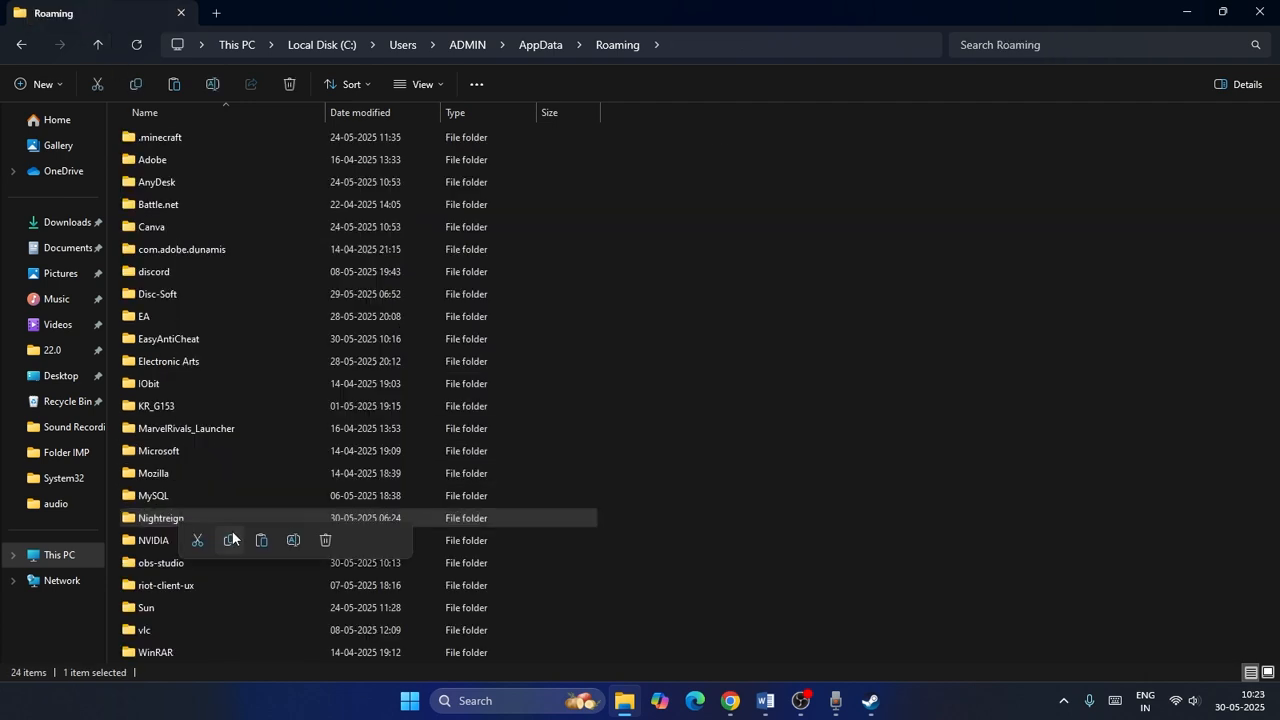
{"action": "left_click", "coordinate": [1186, 12]}
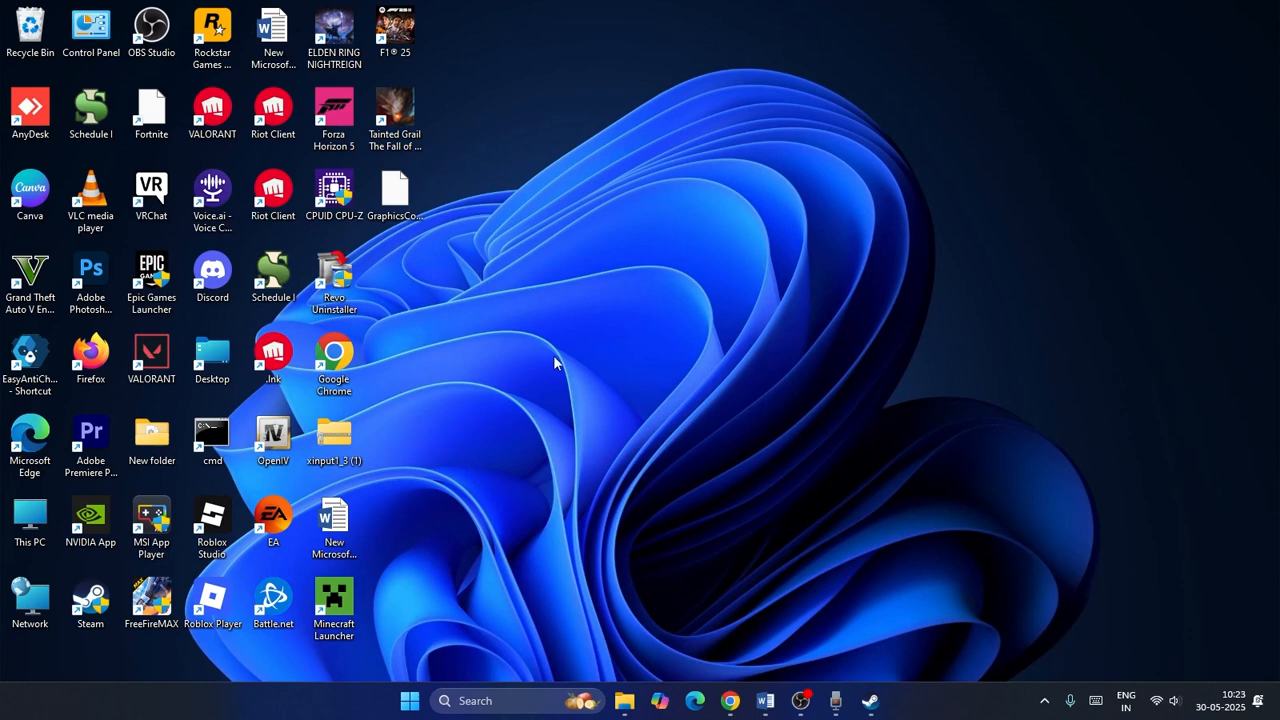
{"action": "left_click", "coordinate": [458, 270]}
{"action": "key", "text": "ctrl+v"}
{"action": "left_click", "coordinate": [468, 287]}
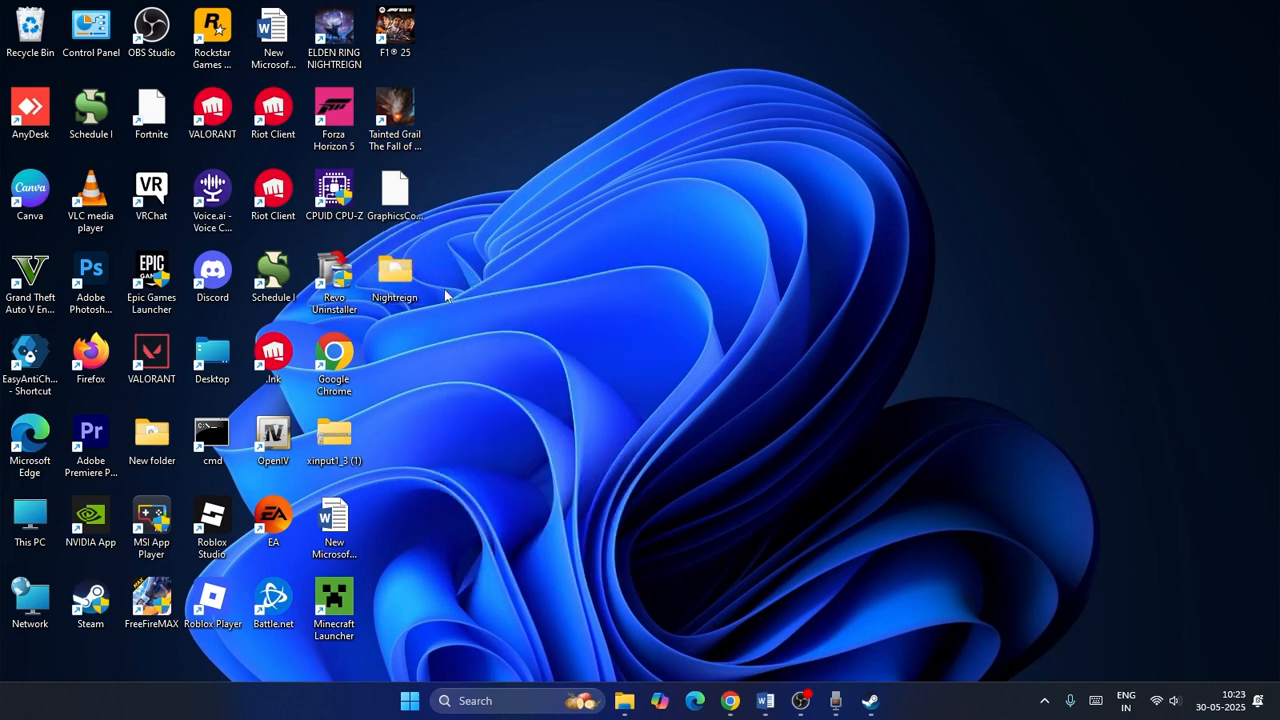
Rename the Nightreign folder in Roaming to Nightreign 1.
{"action": "left_click", "coordinate": [624, 700]}
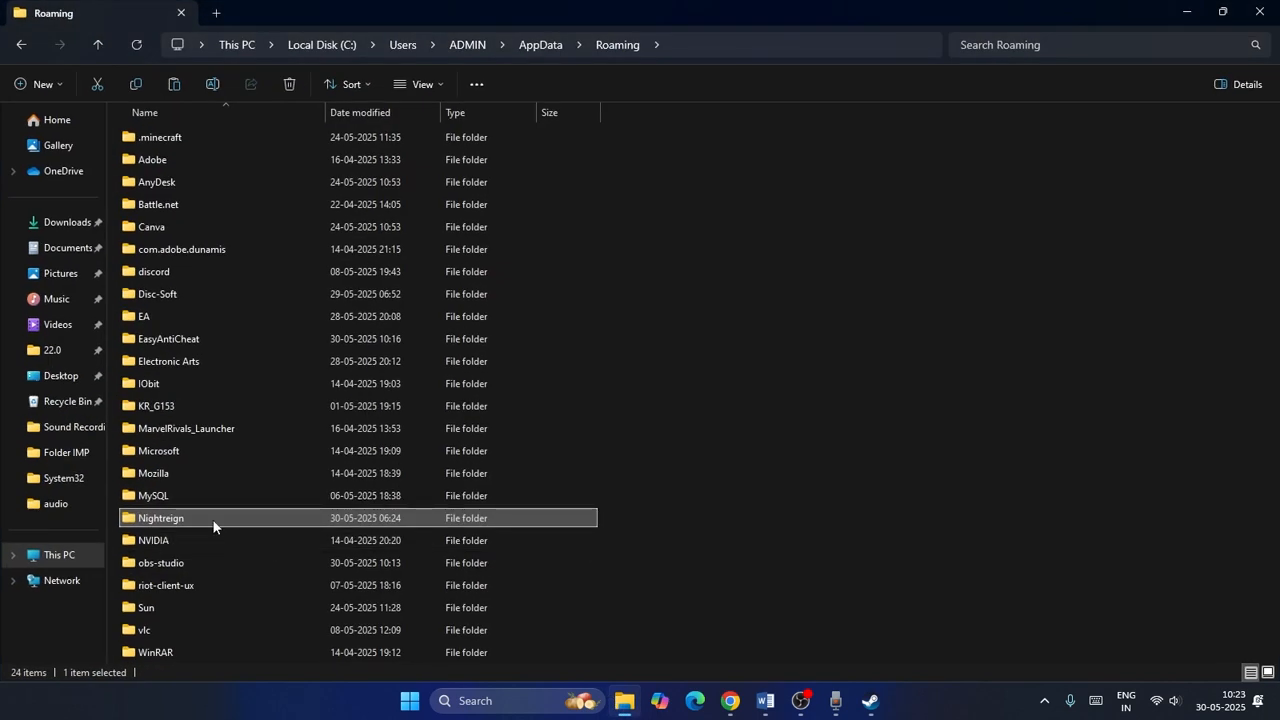
{"action": "right_click", "coordinate": [213, 525]}
{"action": "left_click", "coordinate": [286, 509]}
{"action": "left_click", "coordinate": [286, 486]}
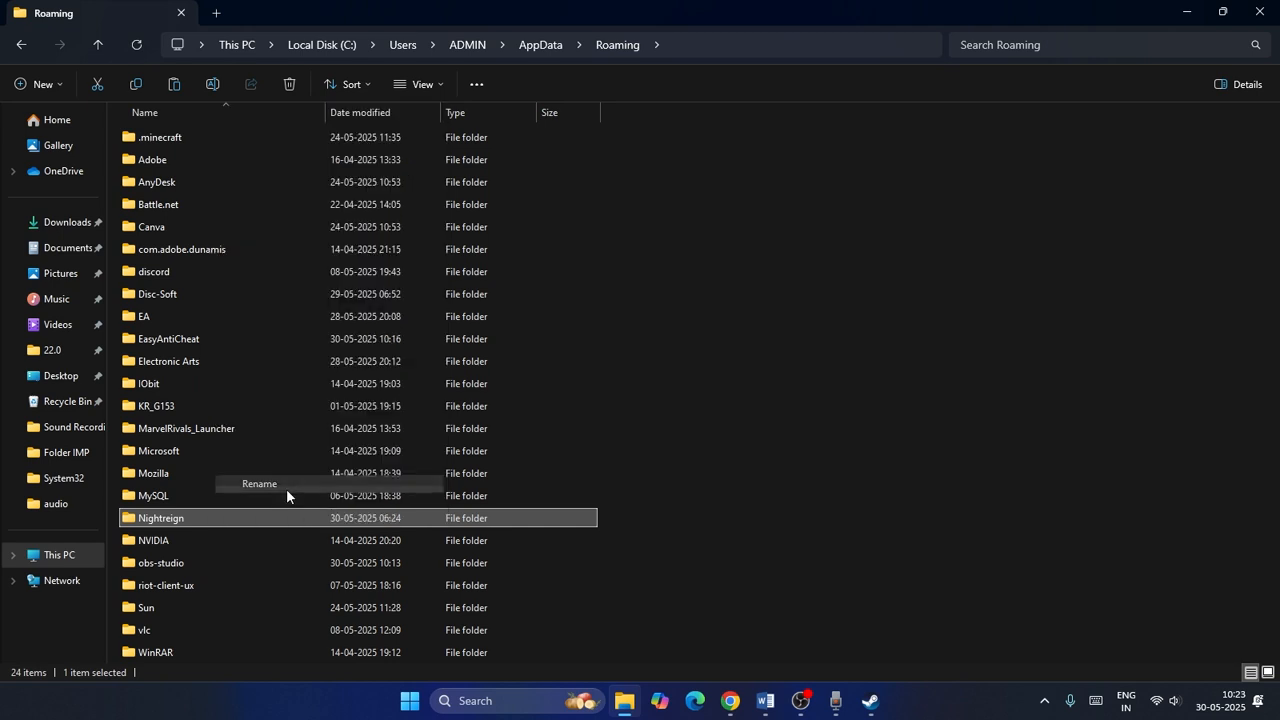
{"action": "left_click", "coordinate": [205, 517]}
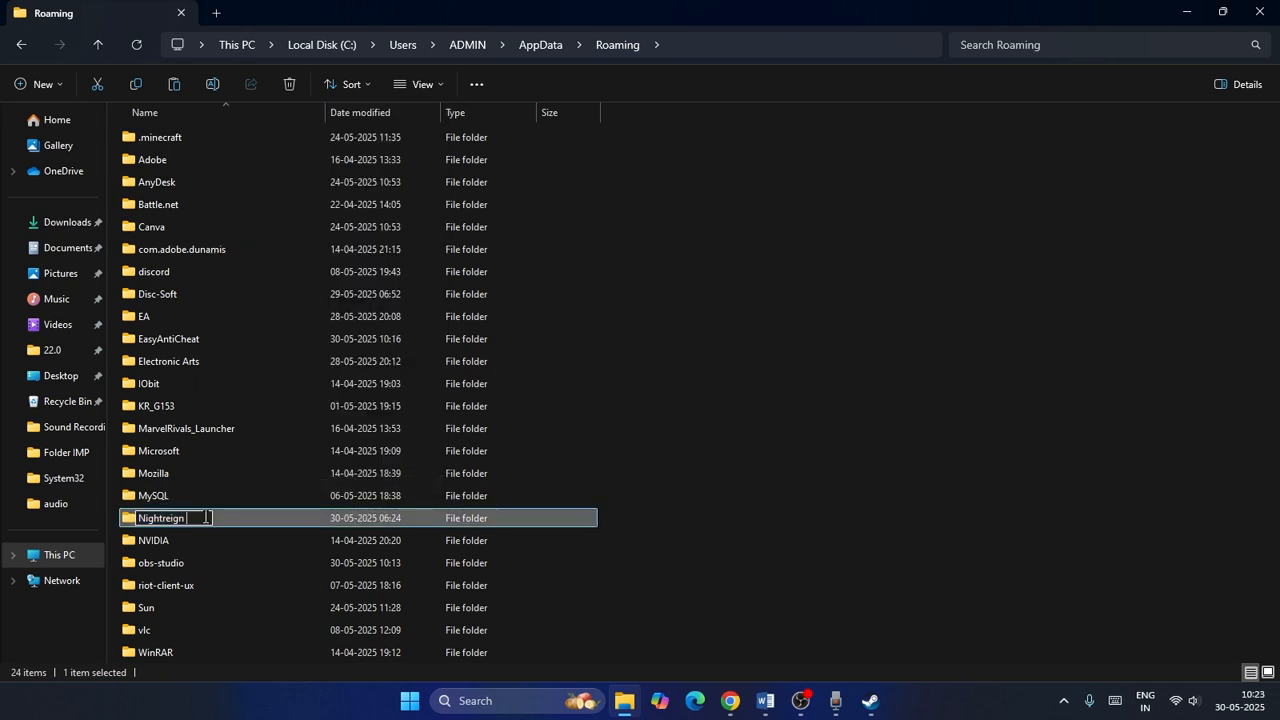
{"action": "type", "text": "old"}
{"action": "key", "text": "BackSpace"}
{"action": "key", "text": "BackSpace"}
{"action": "type", "text": "1"}
{"action": "left_click", "coordinate": [749, 486]}
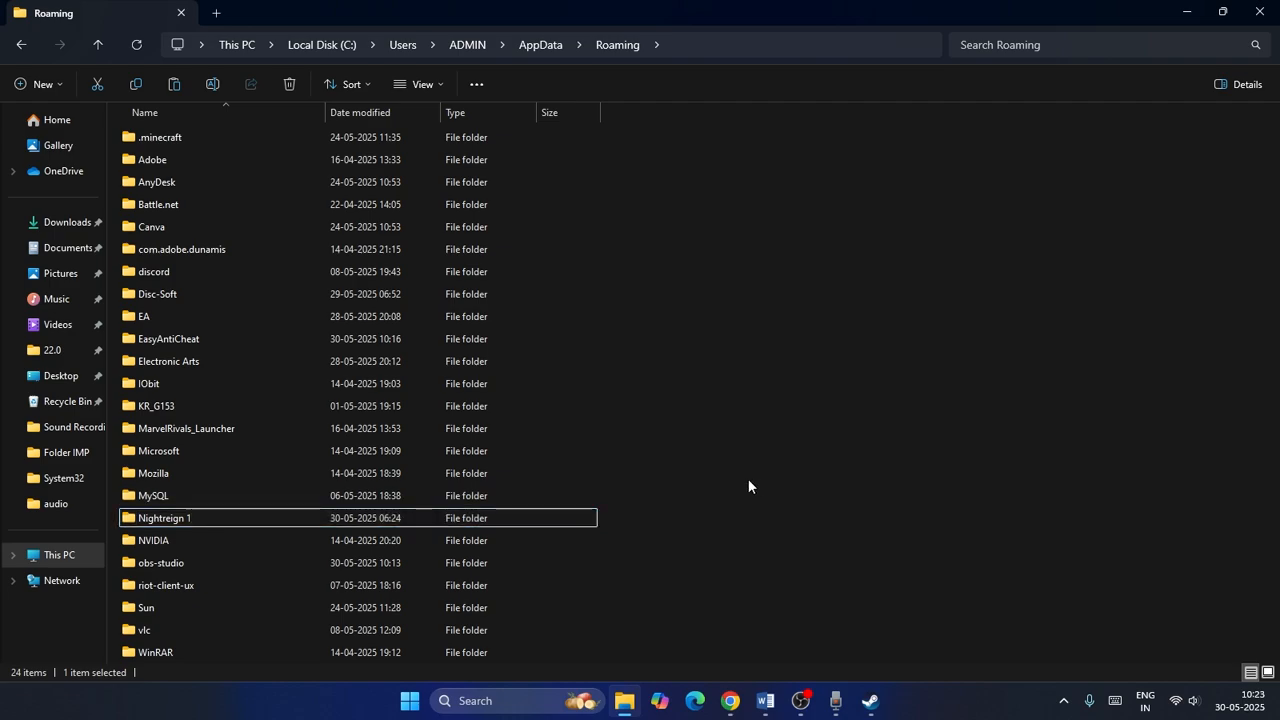
Close File Explorer, return to the Word notes, and highlight Step 13 'Update Windows to the latest version'.
{"action": "left_click", "coordinate": [1259, 12]}
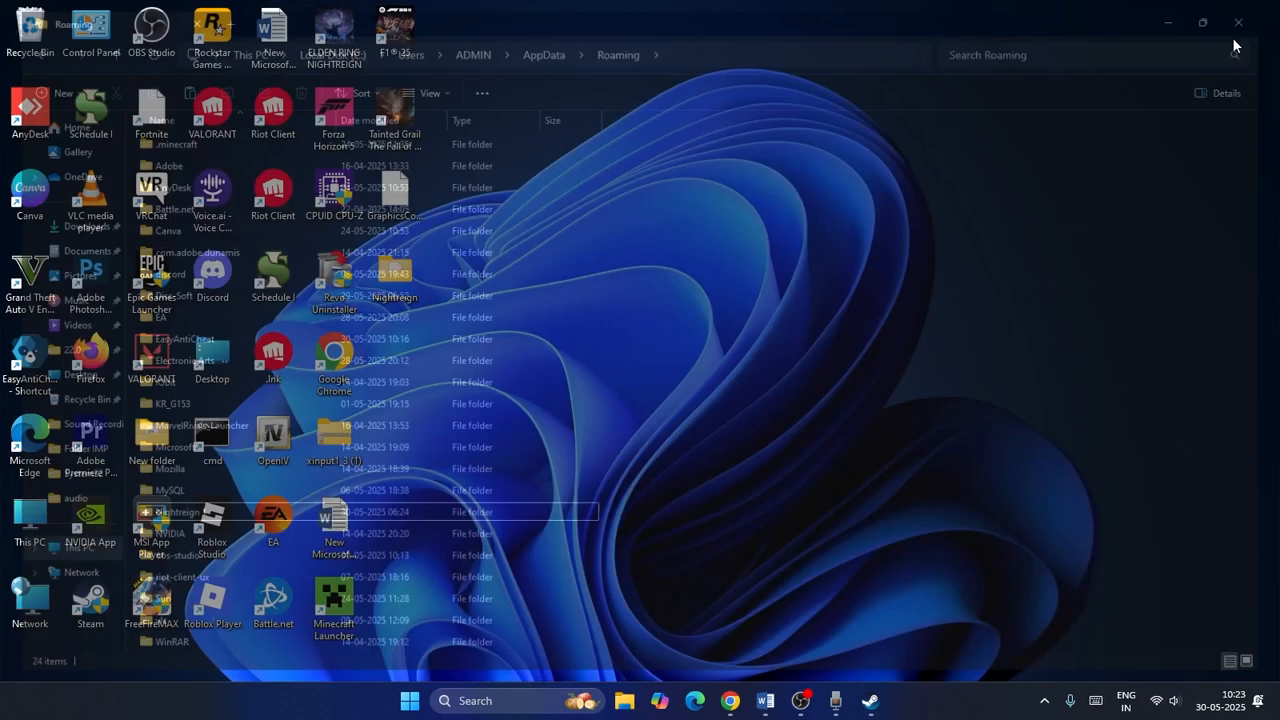
{"action": "left_click", "coordinate": [870, 700]}
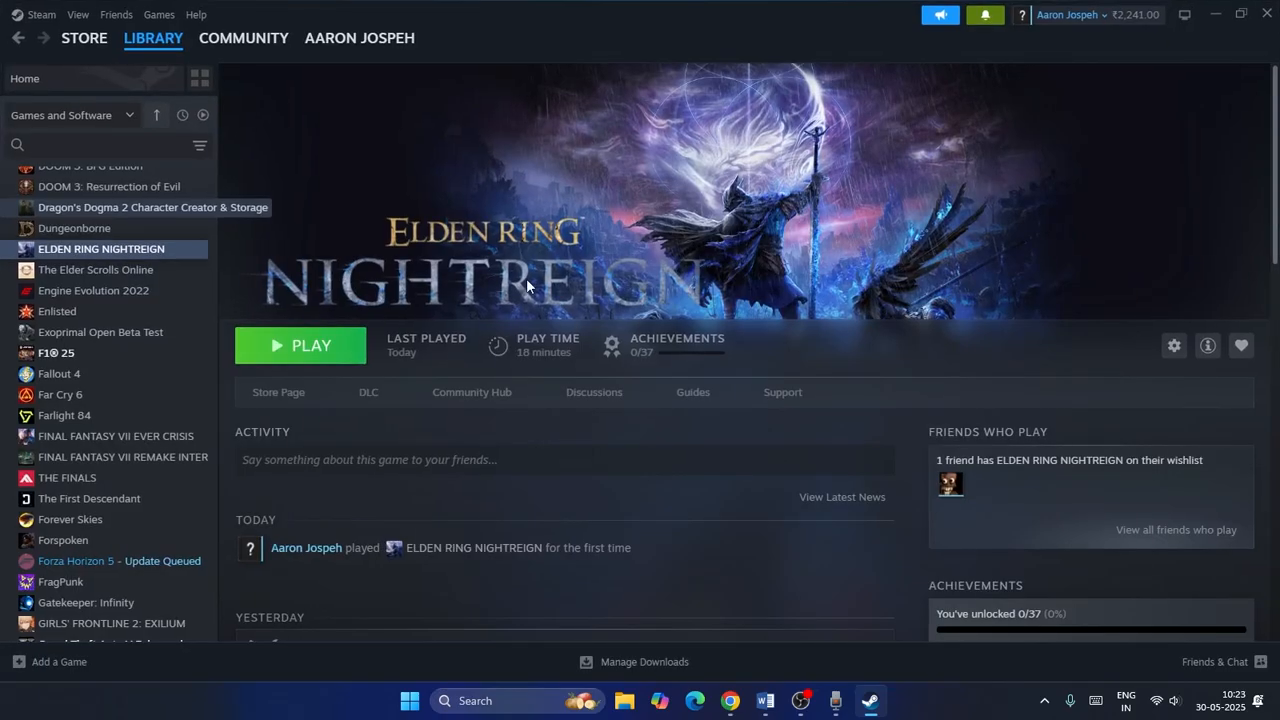
{"action": "left_click", "coordinate": [765, 700]}
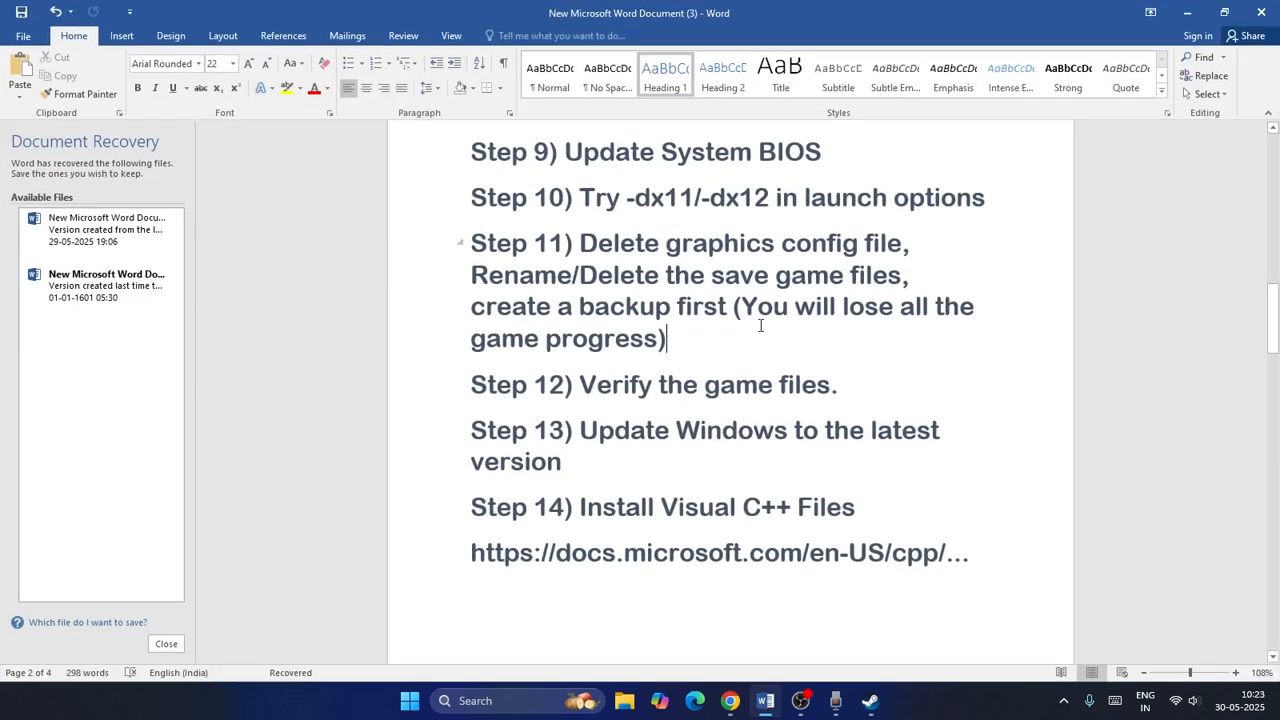
{"action": "scroll", "coordinate": [880, 328], "scroll_direction": "down", "scroll_amount": 1}
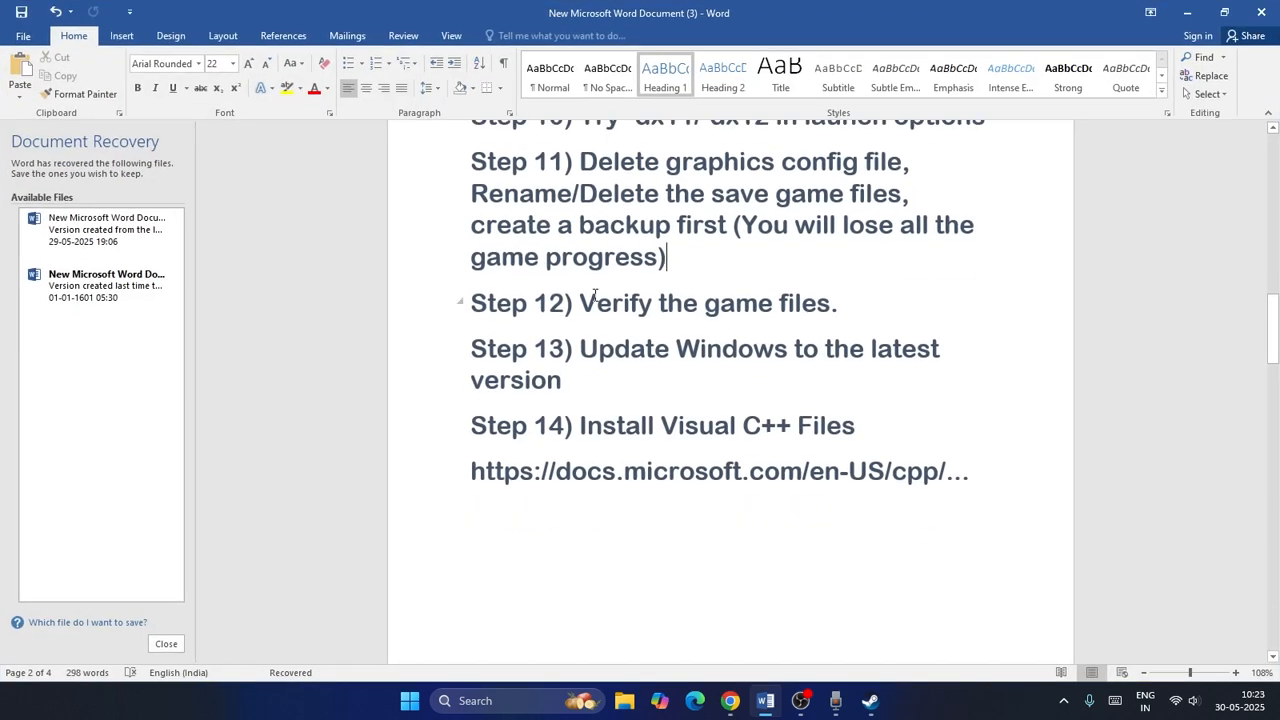
{"action": "left_click_drag", "start_coordinate": [587, 349], "coordinate": [605, 383]}
{"action": "left_click", "coordinate": [605, 386]}
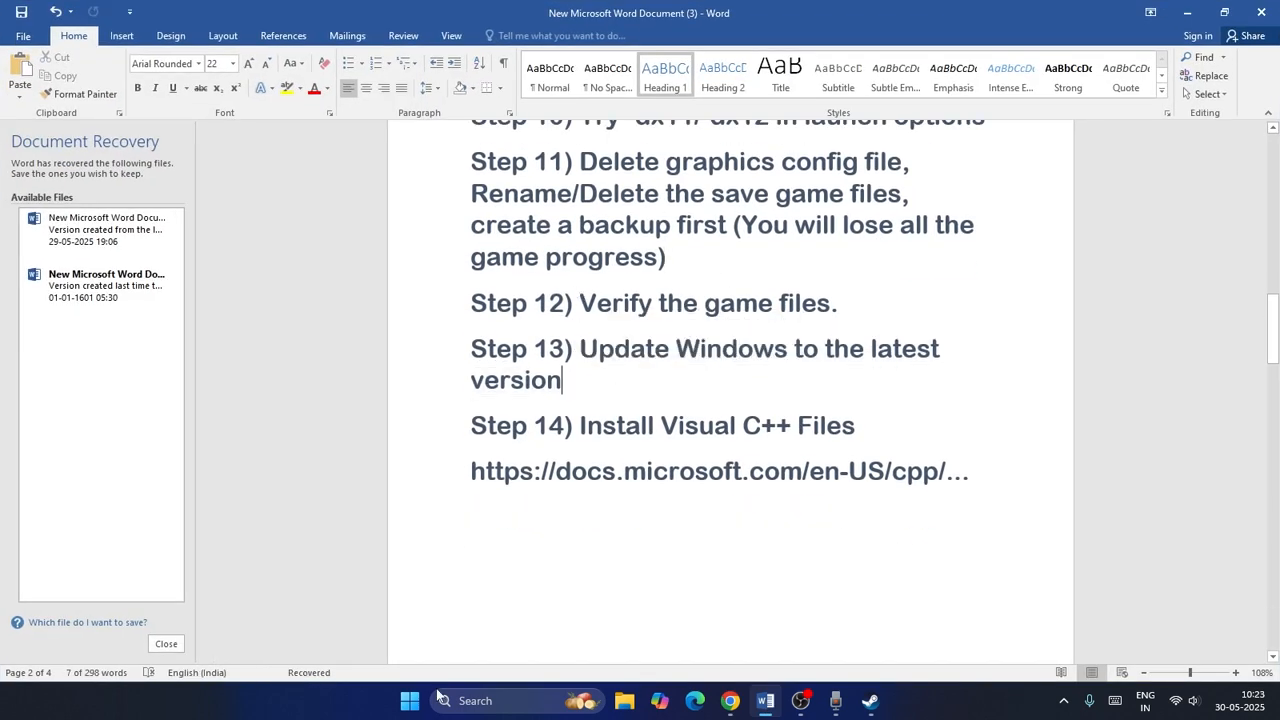
Open Windows Update in Settings to check for available updates, then close Settings.
{"action": "left_click", "coordinate": [453, 701]}
{"action": "type", "text": "settings"}
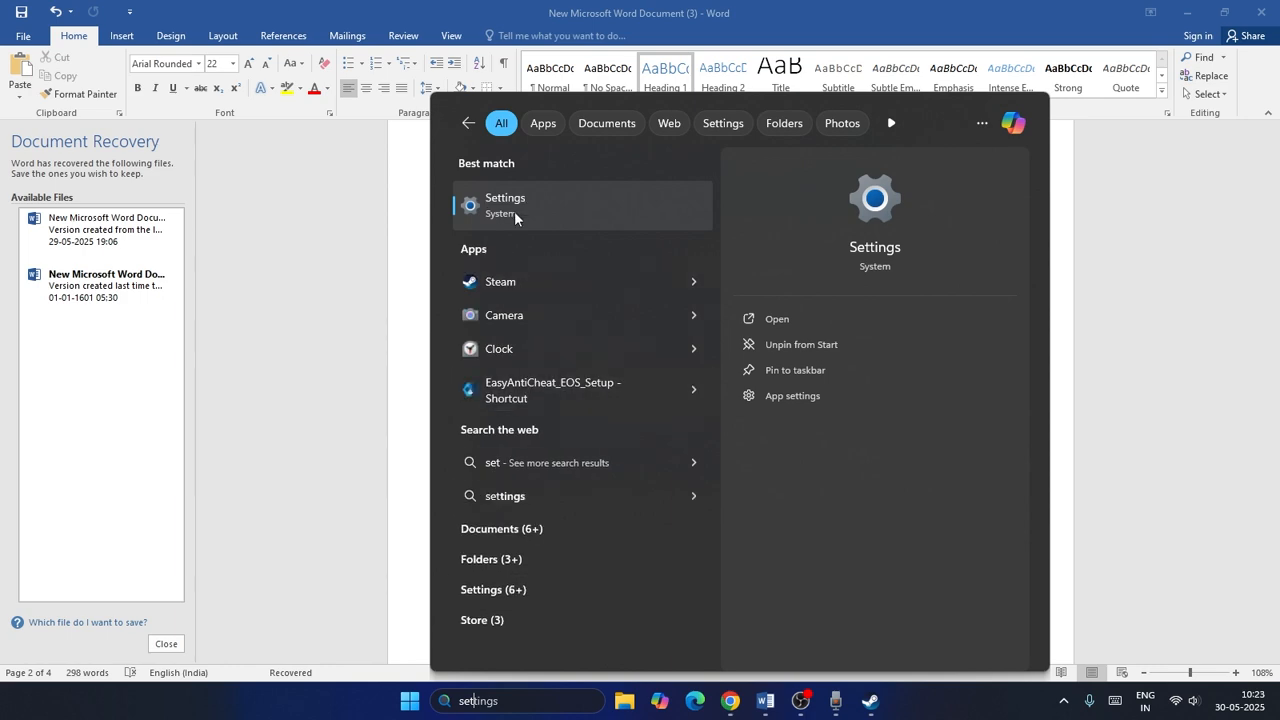
{"action": "left_click", "coordinate": [523, 207]}
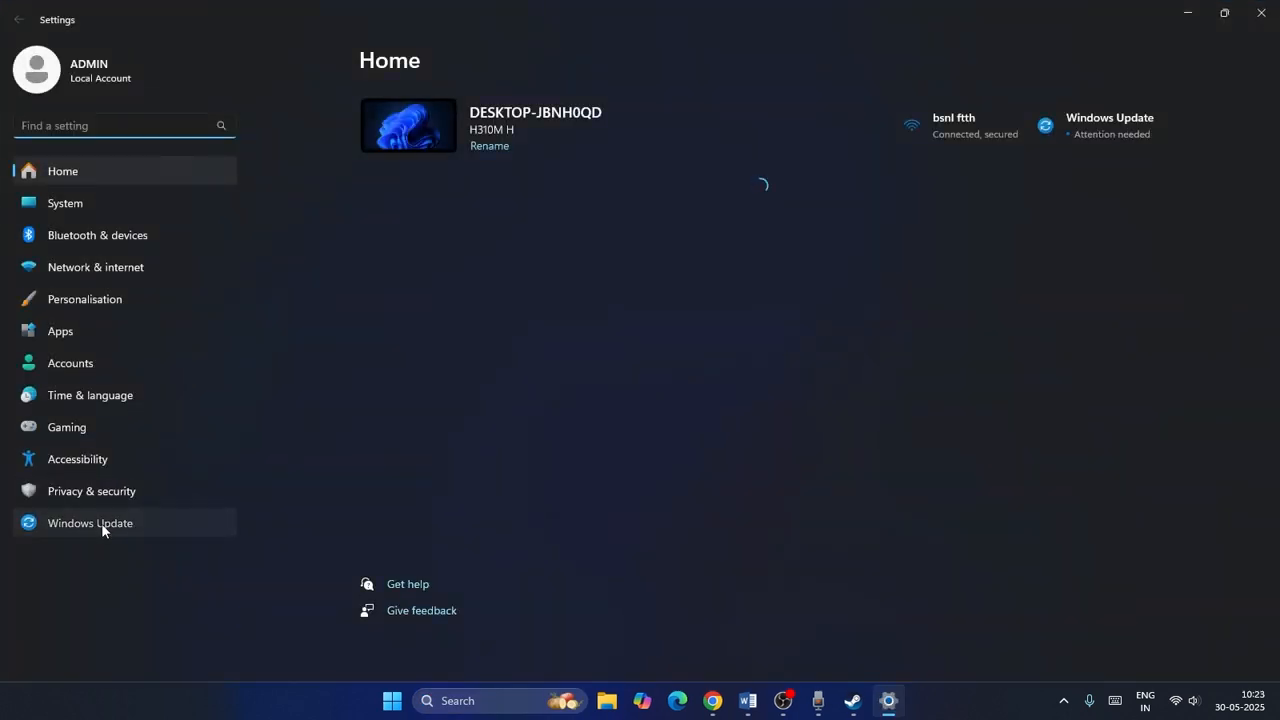
{"action": "left_click", "coordinate": [101, 523]}
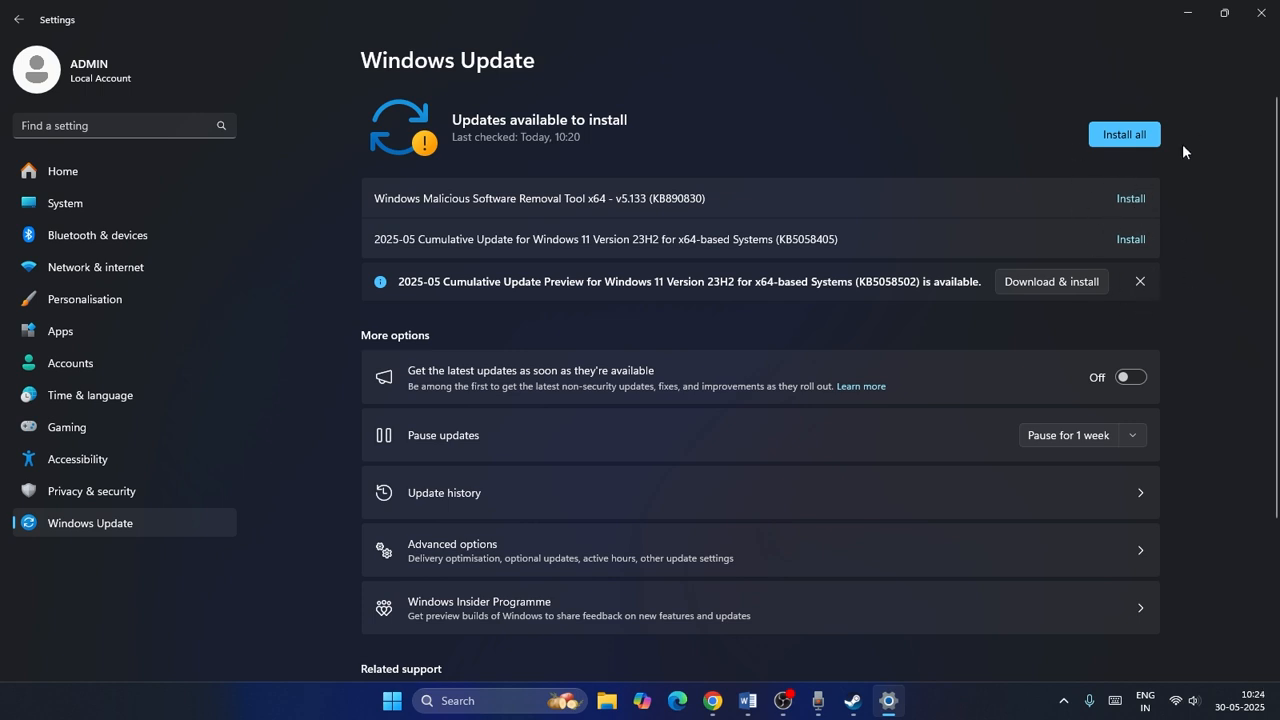
{"action": "left_click", "coordinate": [1261, 13]}
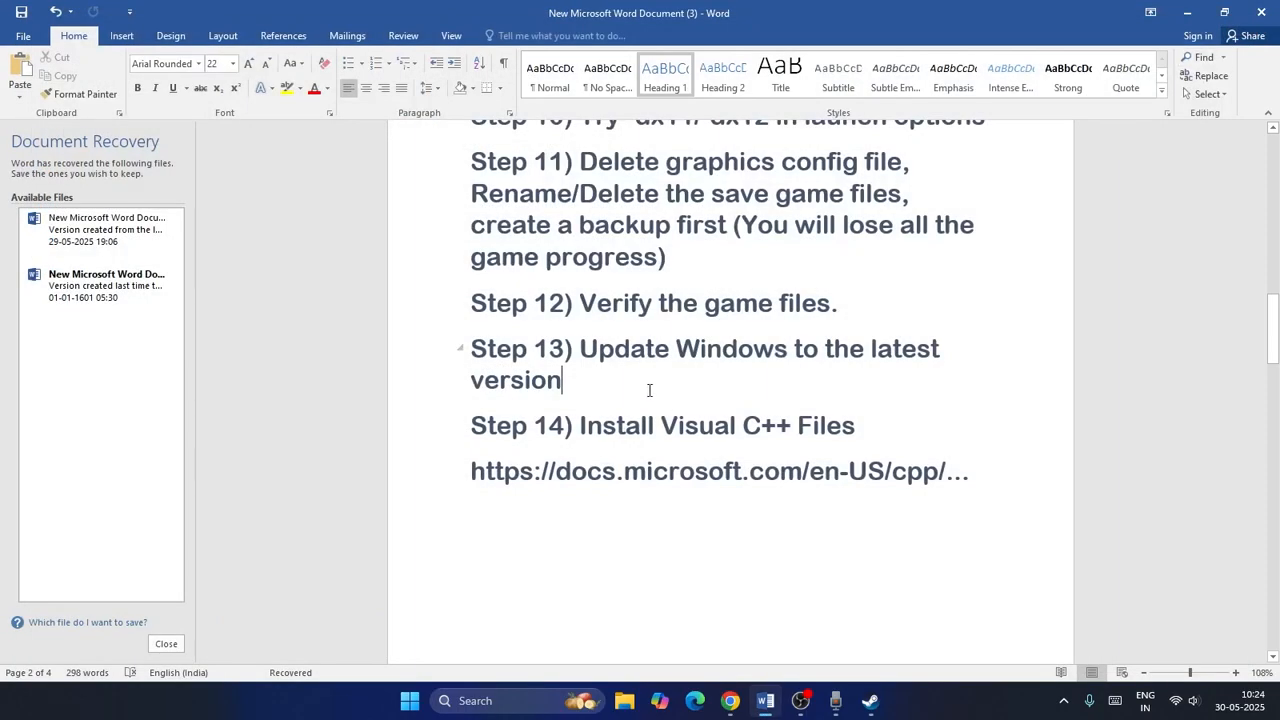
Open the Visual C++ Redistributable downloads page in the browser and highlight the X64 and X86 architecture rows.
{"action": "scroll", "coordinate": [660, 410], "scroll_direction": "down", "scroll_amount": 4}
{"action": "left_click", "coordinate": [730, 700]}
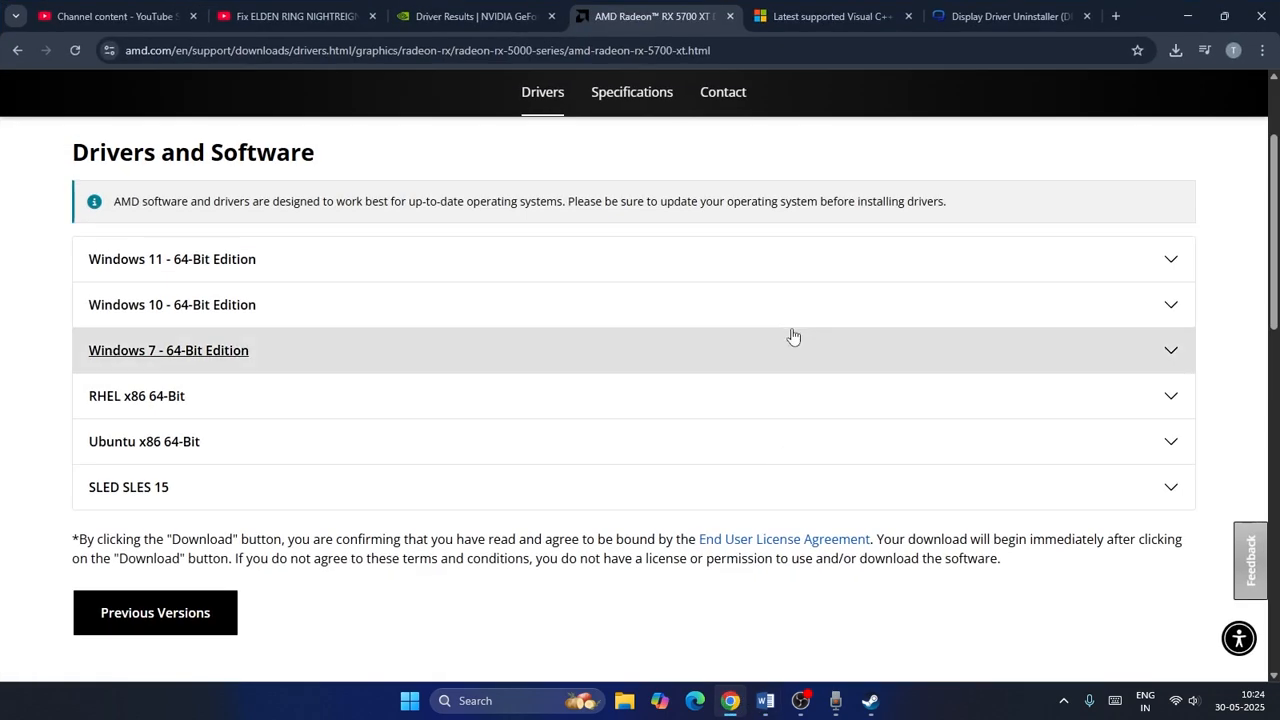
{"action": "left_click", "coordinate": [790, 18]}
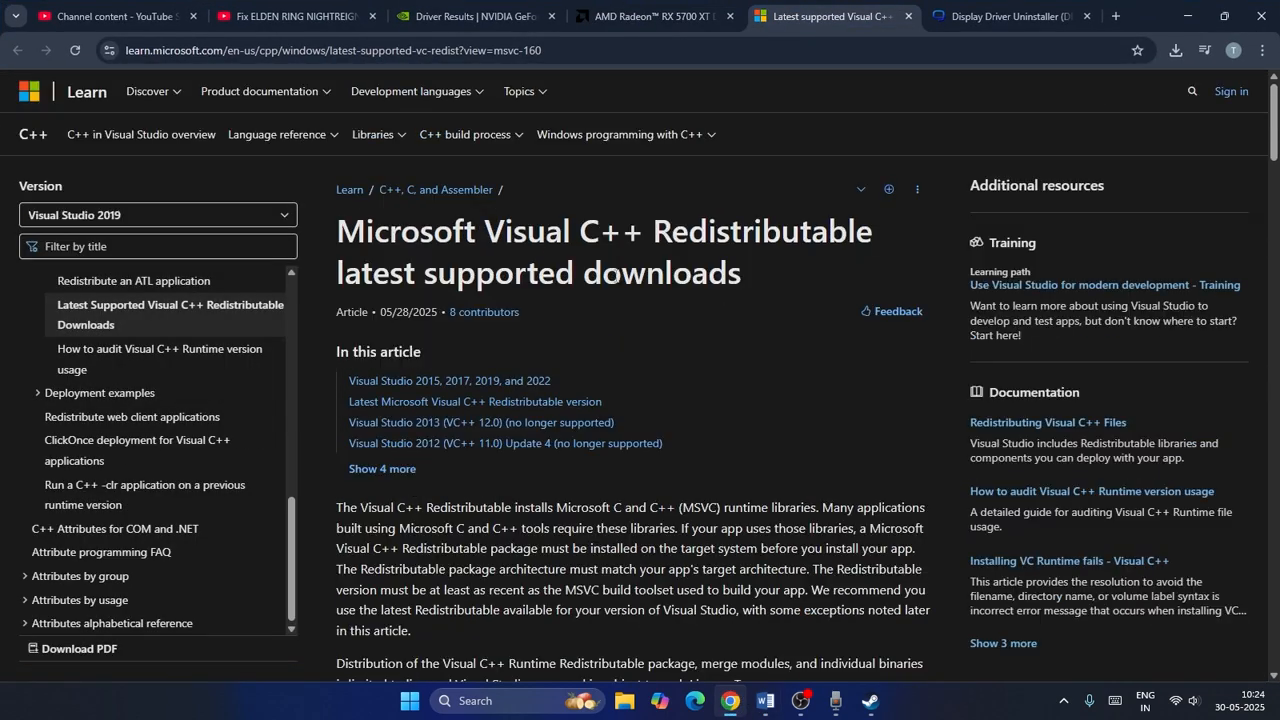
{"action": "scroll", "coordinate": [719, 276], "scroll_direction": "down", "scroll_amount": 15}
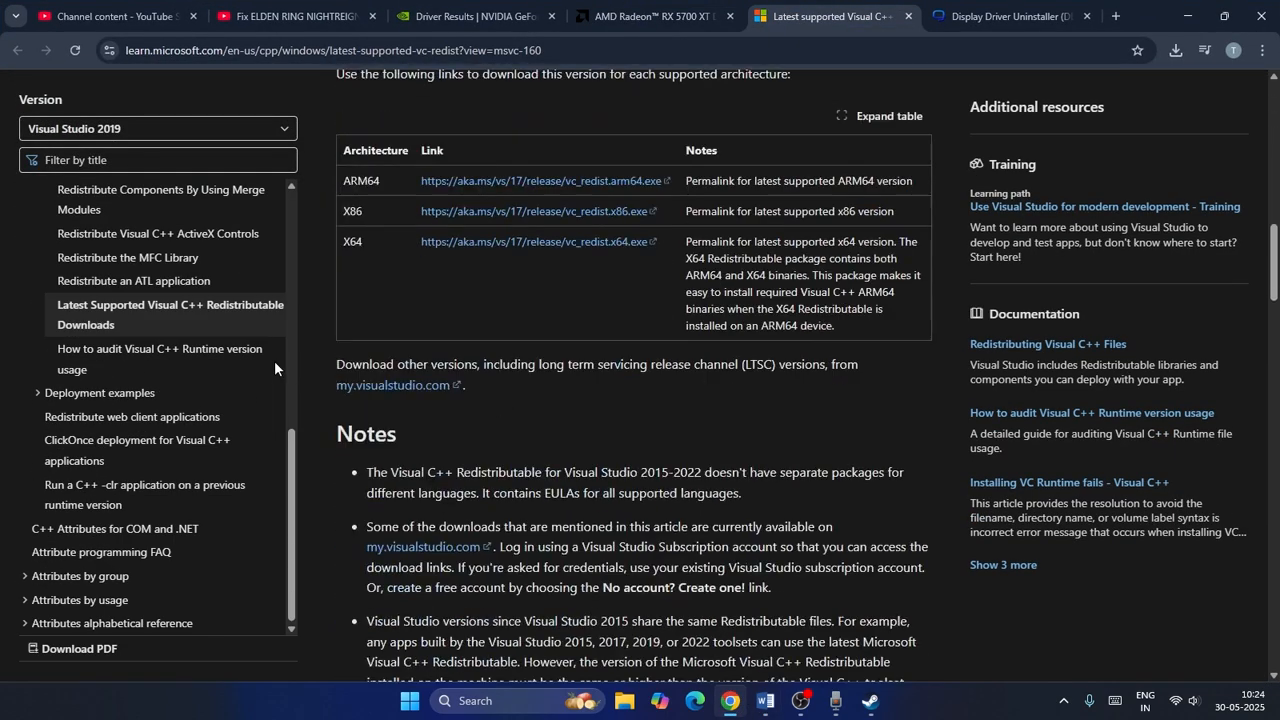
{"action": "left_click_drag", "start_coordinate": [345, 241], "coordinate": [373, 242]}
{"action": "left_click", "coordinate": [400, 276]}
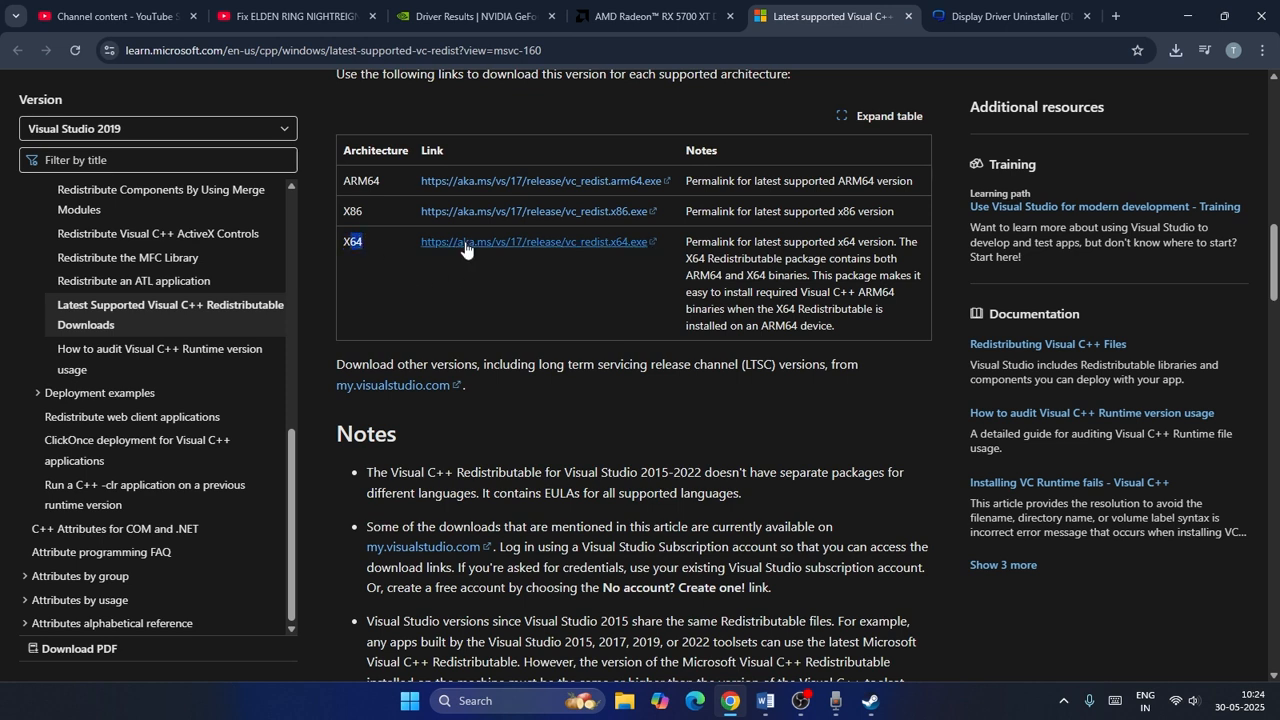
{"action": "left_click_drag", "start_coordinate": [349, 211], "coordinate": [369, 214]}
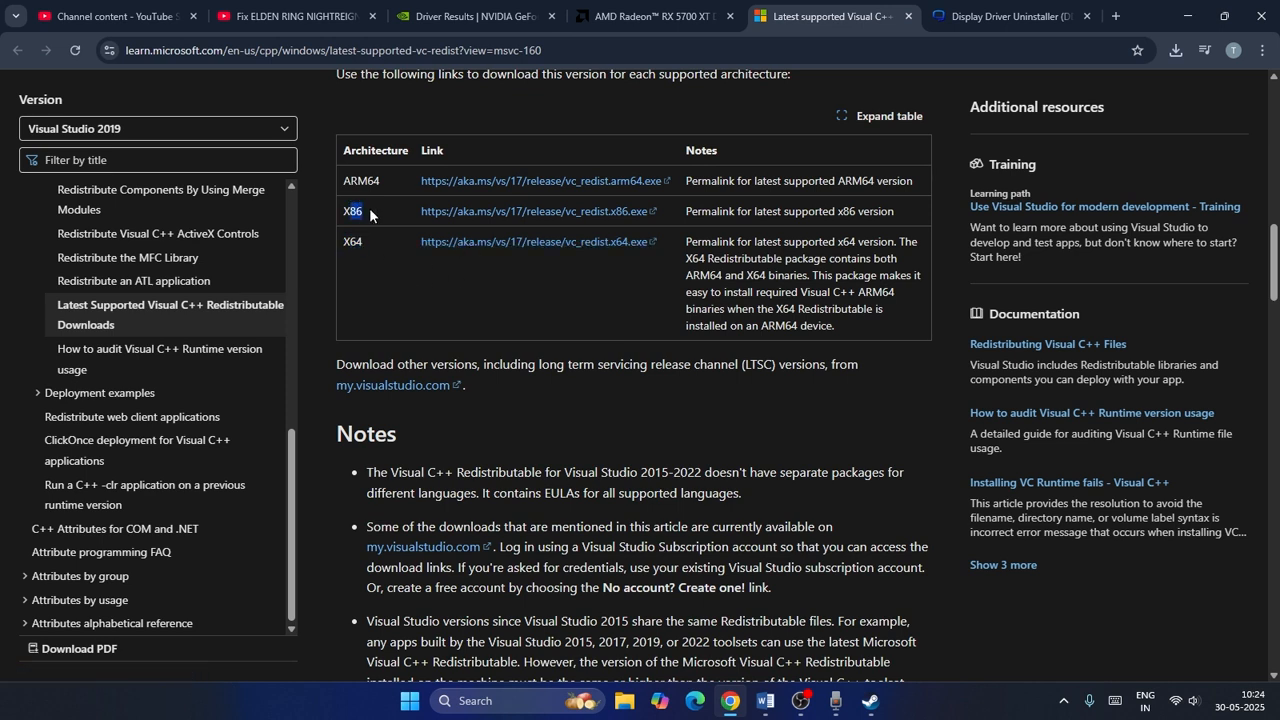
{"action": "left_click", "coordinate": [527, 283]}
Return to the Word notes and highlight the Step 15 instructions about unplugging external devices.
{"action": "left_click", "coordinate": [766, 701]}
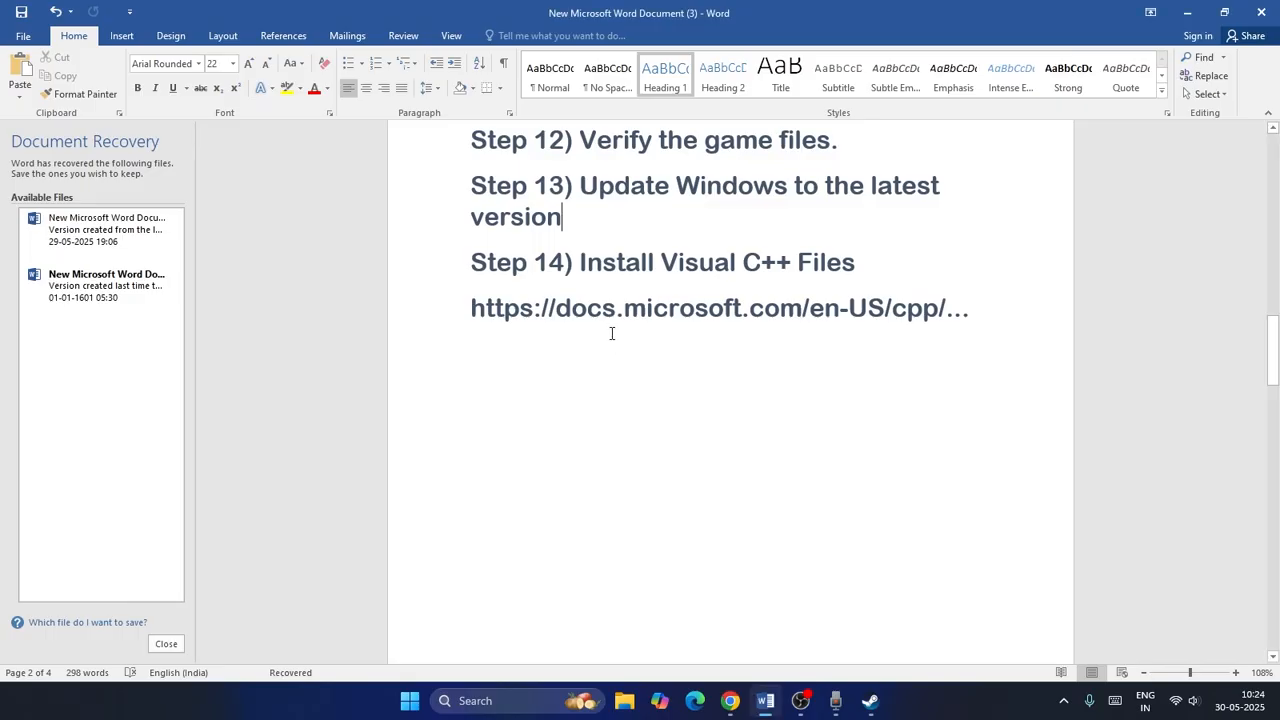
{"action": "scroll", "coordinate": [612, 333], "scroll_direction": "down", "scroll_amount": 10}
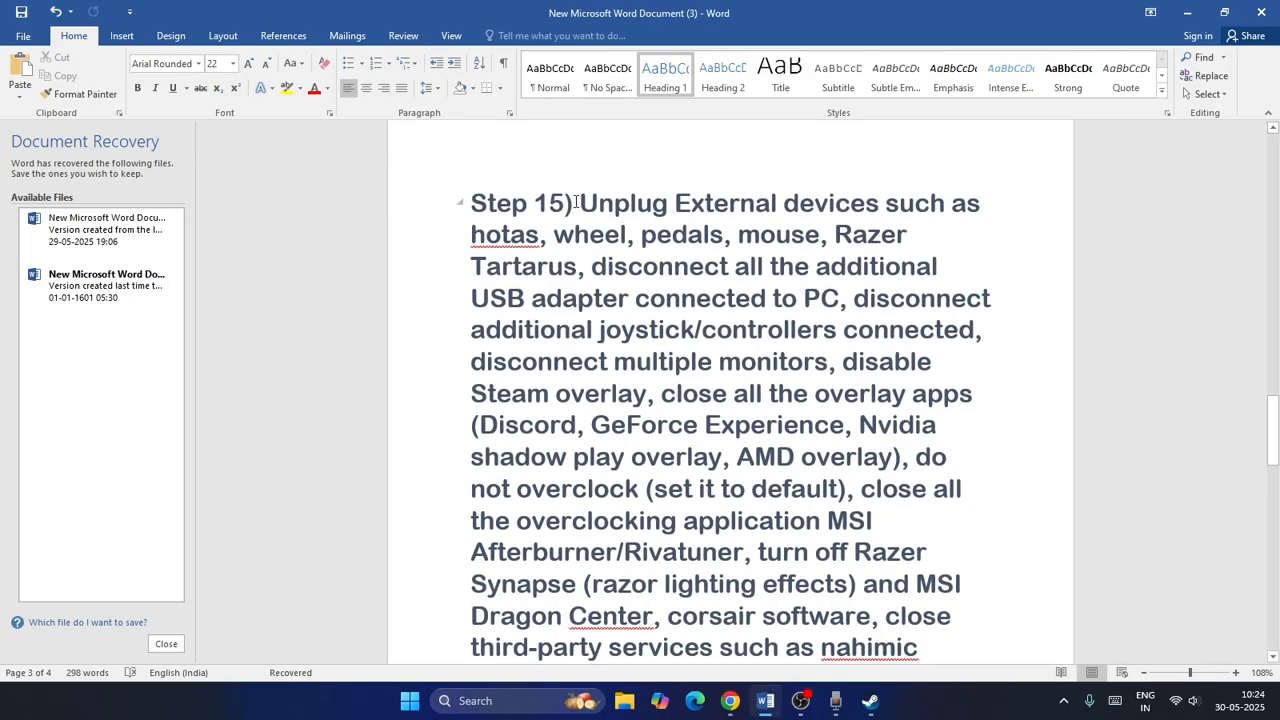
{"action": "left_click_drag", "start_coordinate": [576, 201], "coordinate": [1031, 331]}
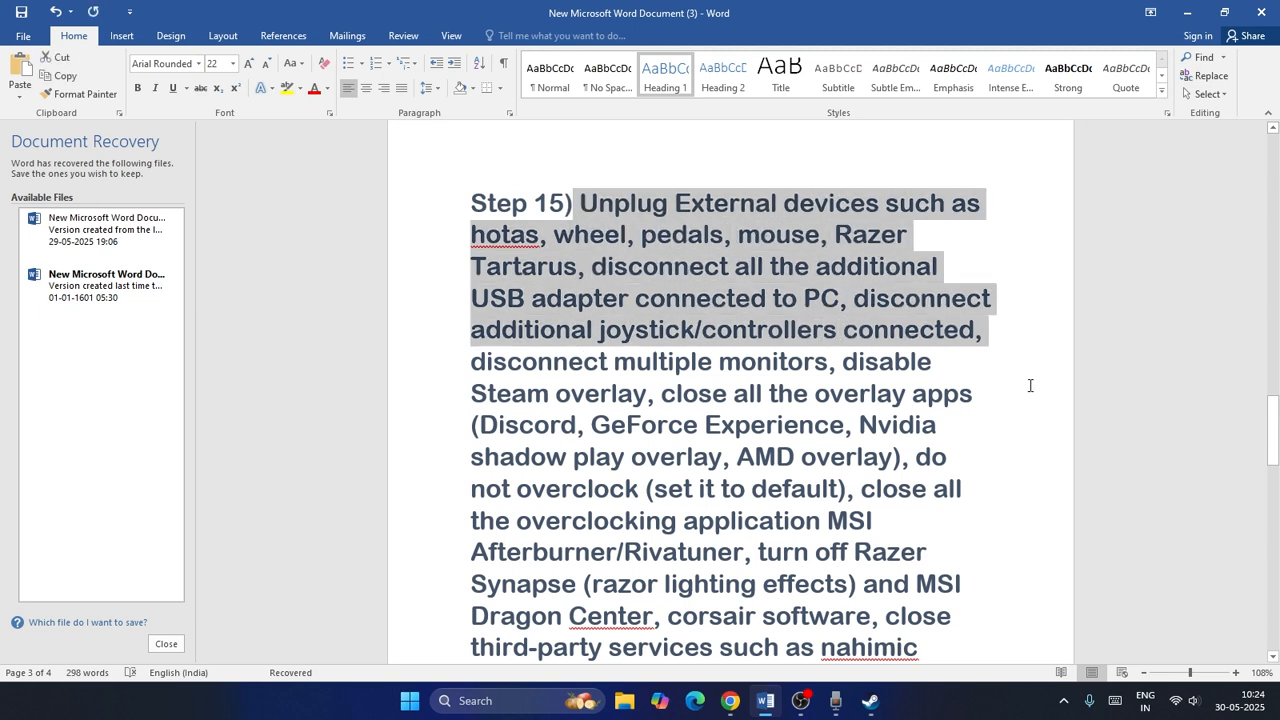
{"action": "left_click", "coordinate": [1014, 379]}
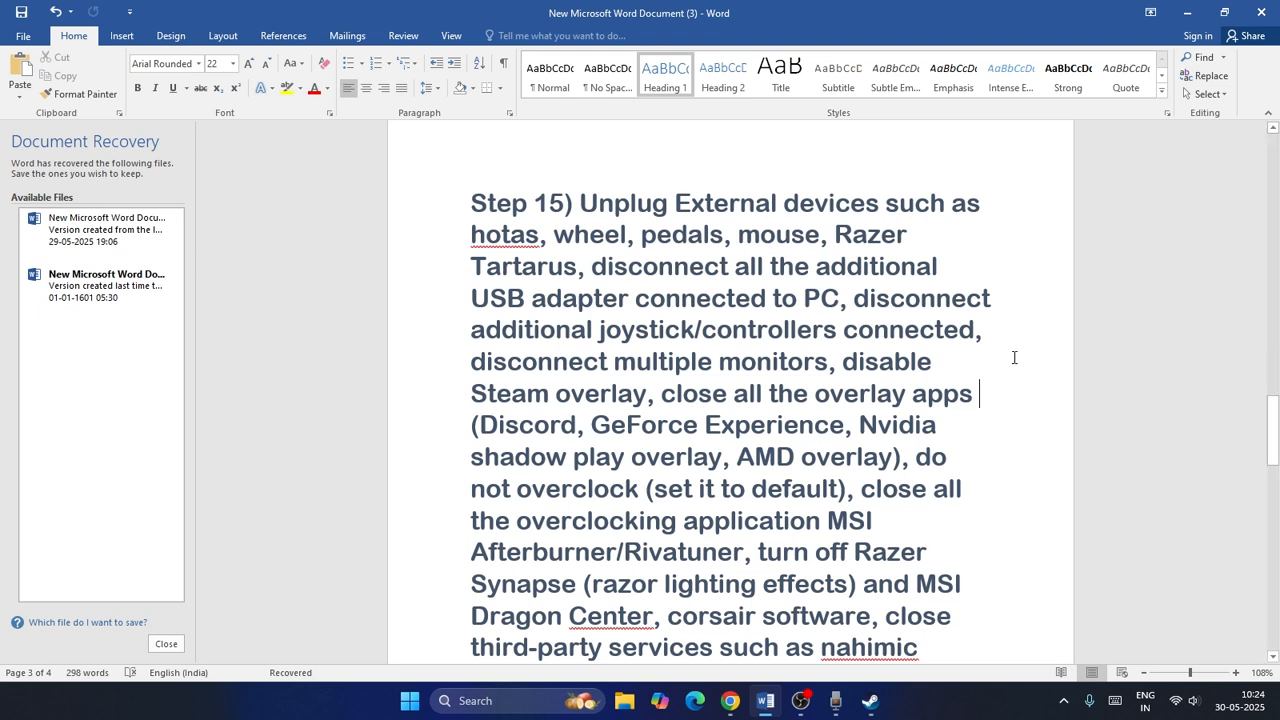
{"action": "scroll", "coordinate": [1014, 340], "scroll_direction": "down", "scroll_amount": 1}
{"action": "scroll", "coordinate": [1014, 336], "scroll_direction": "up", "scroll_amount": 1}
{"action": "left_click", "coordinate": [870, 700]}
{"action": "scroll", "coordinate": [781, 293], "scroll_direction": "down", "scroll_amount": 3}
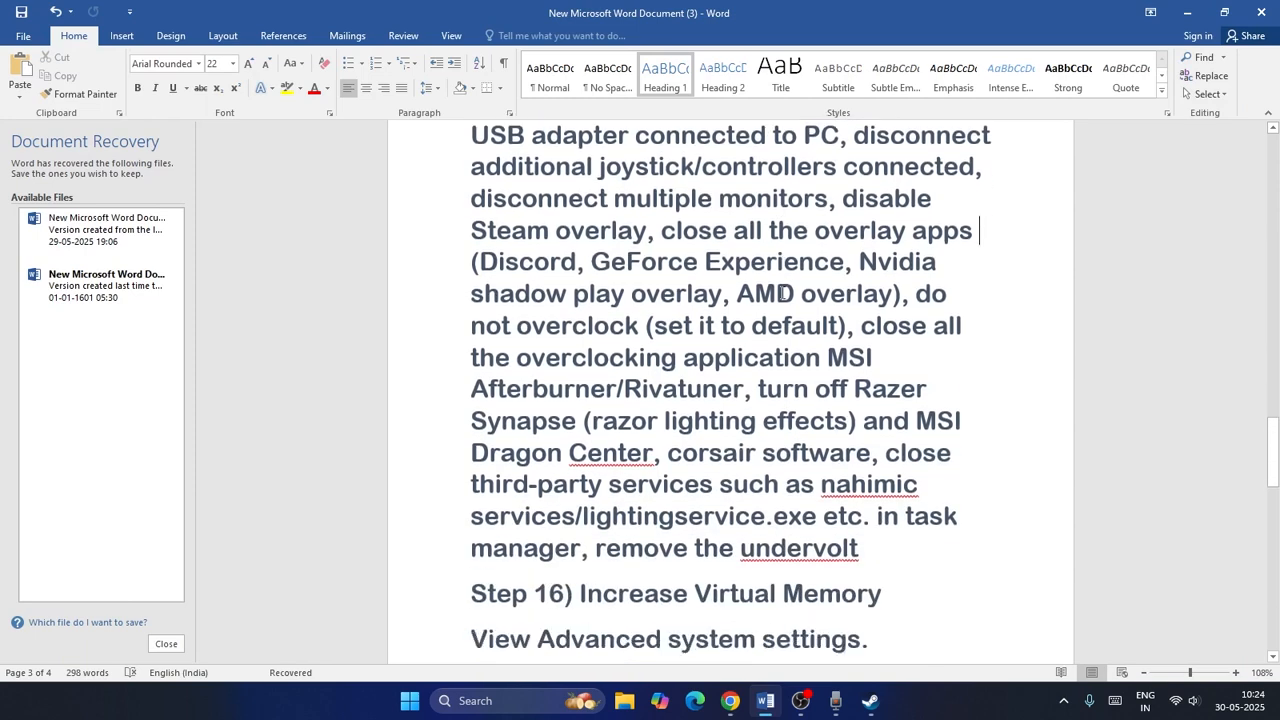
Open ELDEN RING NIGHTREIGN's properties in the Steam library, disable the Steam Overlay, and close the properties.
{"action": "left_click", "coordinate": [869, 700]}
{"action": "right_click", "coordinate": [88, 250]}
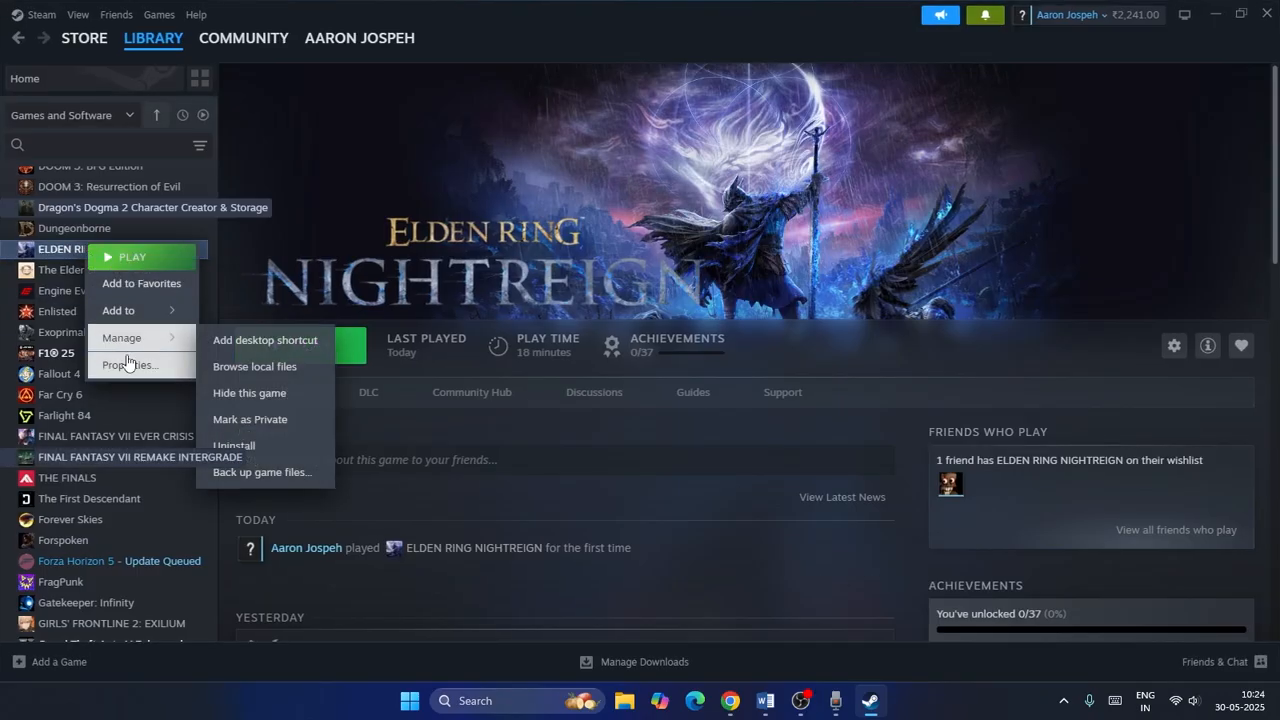
{"action": "left_click", "coordinate": [125, 363]}
{"action": "left_click", "coordinate": [937, 179]}
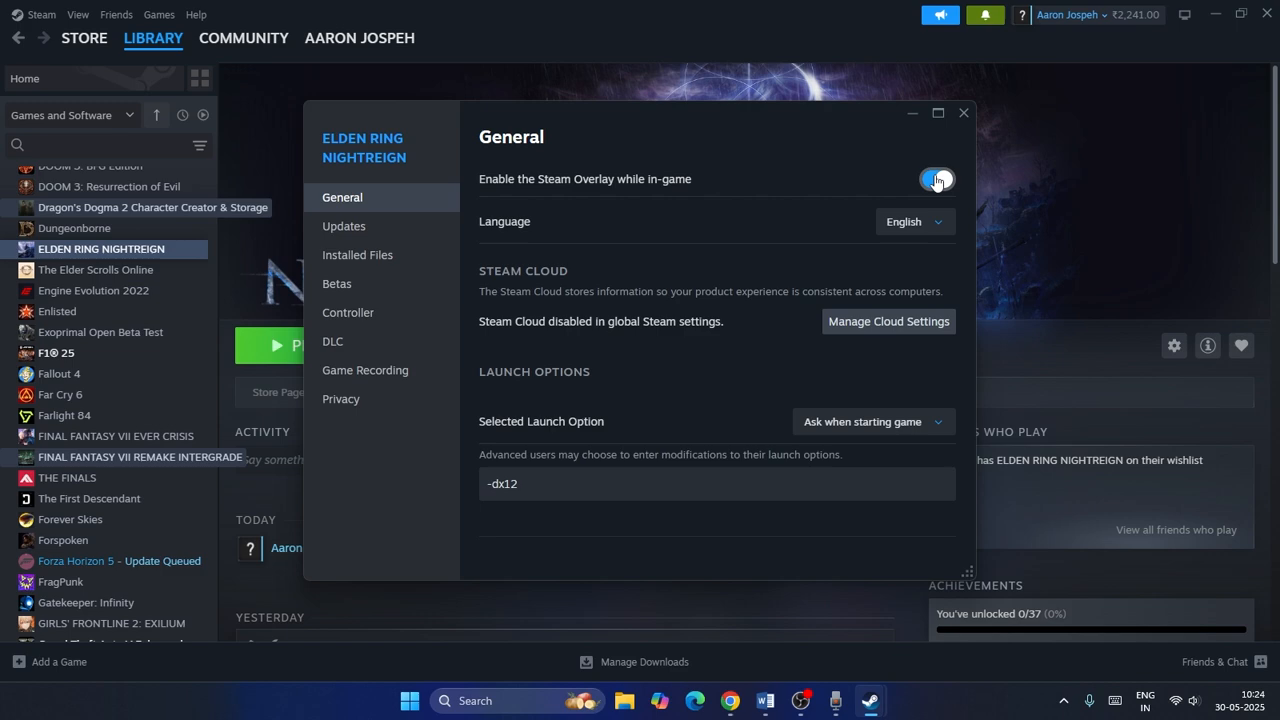
{"action": "left_click", "coordinate": [963, 113]}
Open Task Manager maximized and review the running apps and background processes, then close it.
{"action": "left_click", "coordinate": [489, 699]}
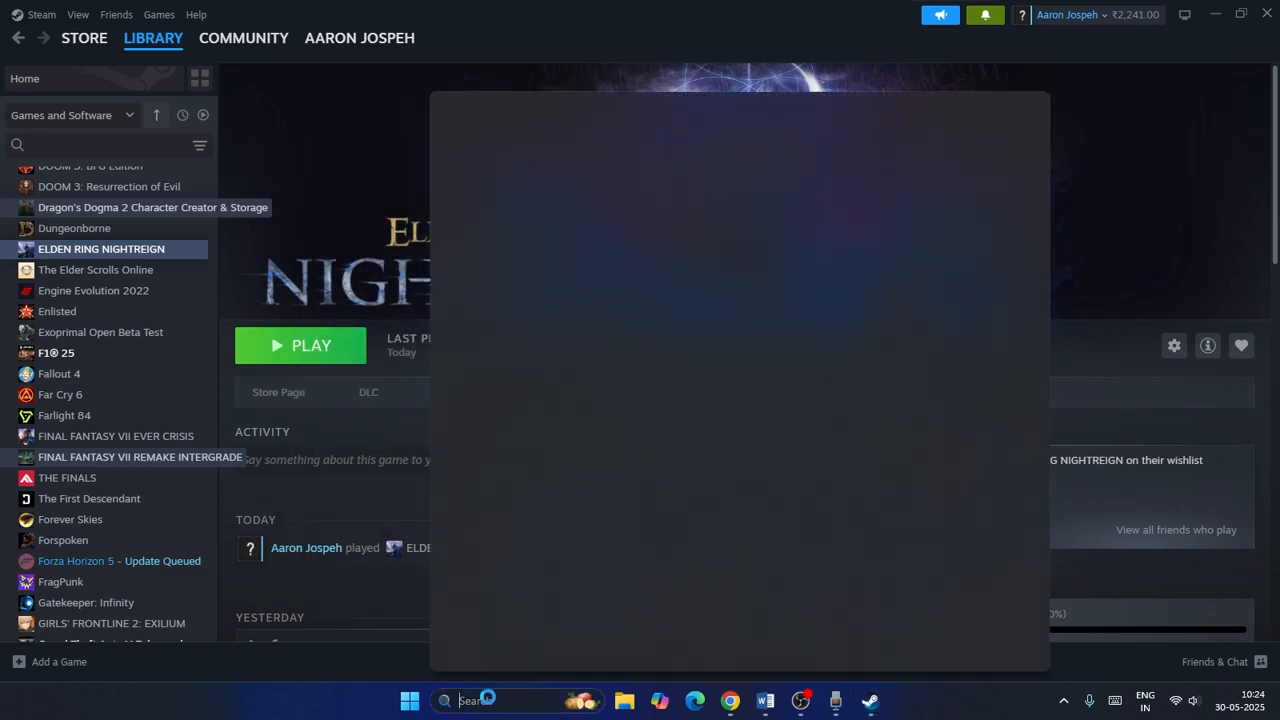
{"action": "type", "text": "task manager"}
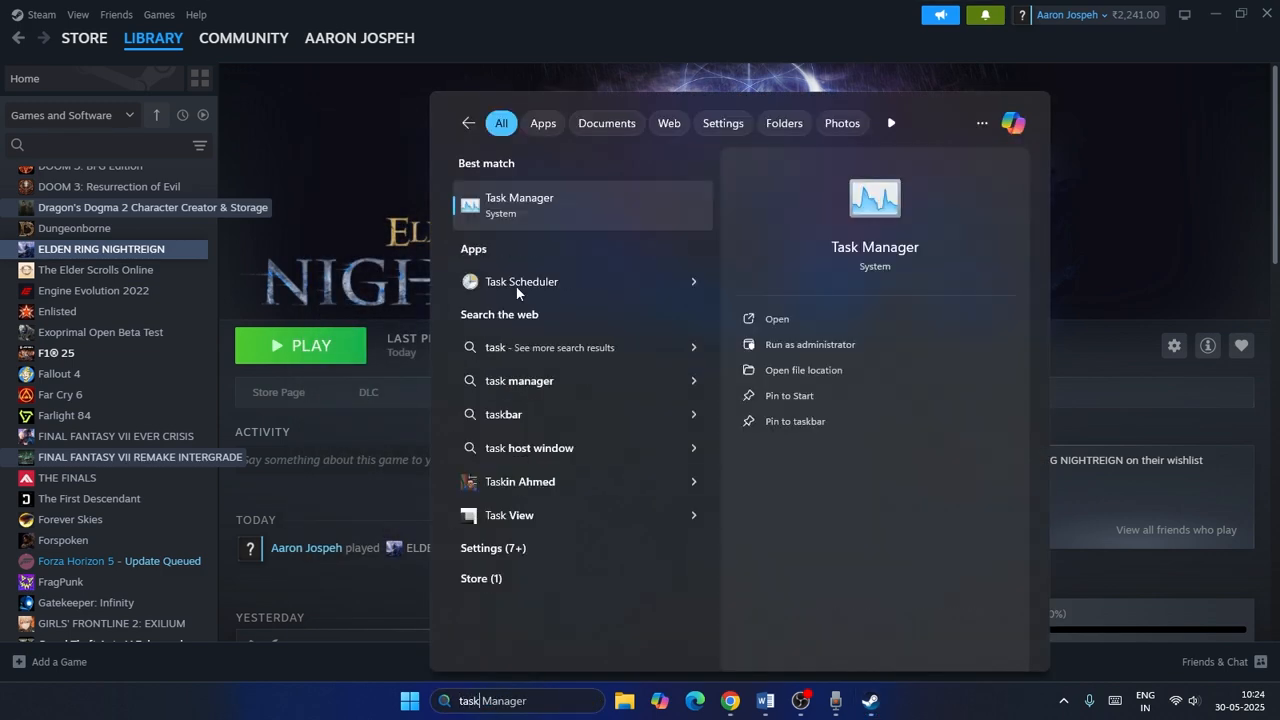
{"action": "left_click", "coordinate": [540, 220]}
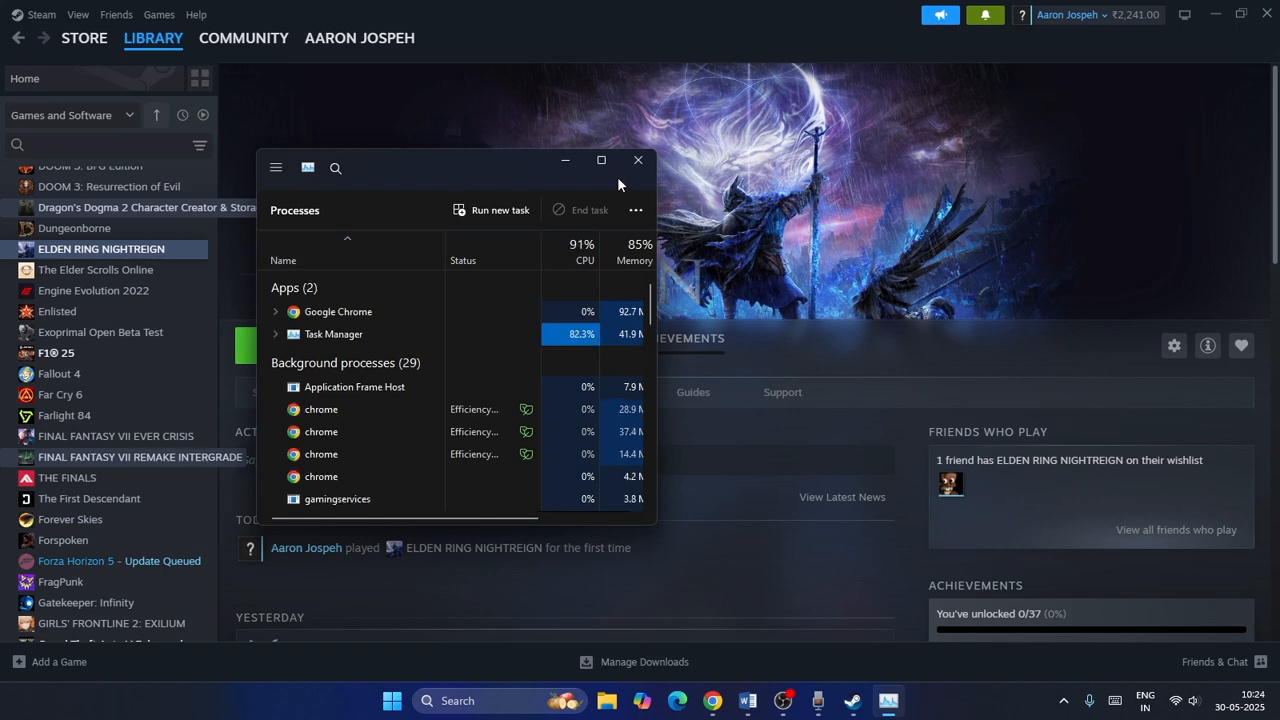
{"action": "left_click", "coordinate": [603, 161]}
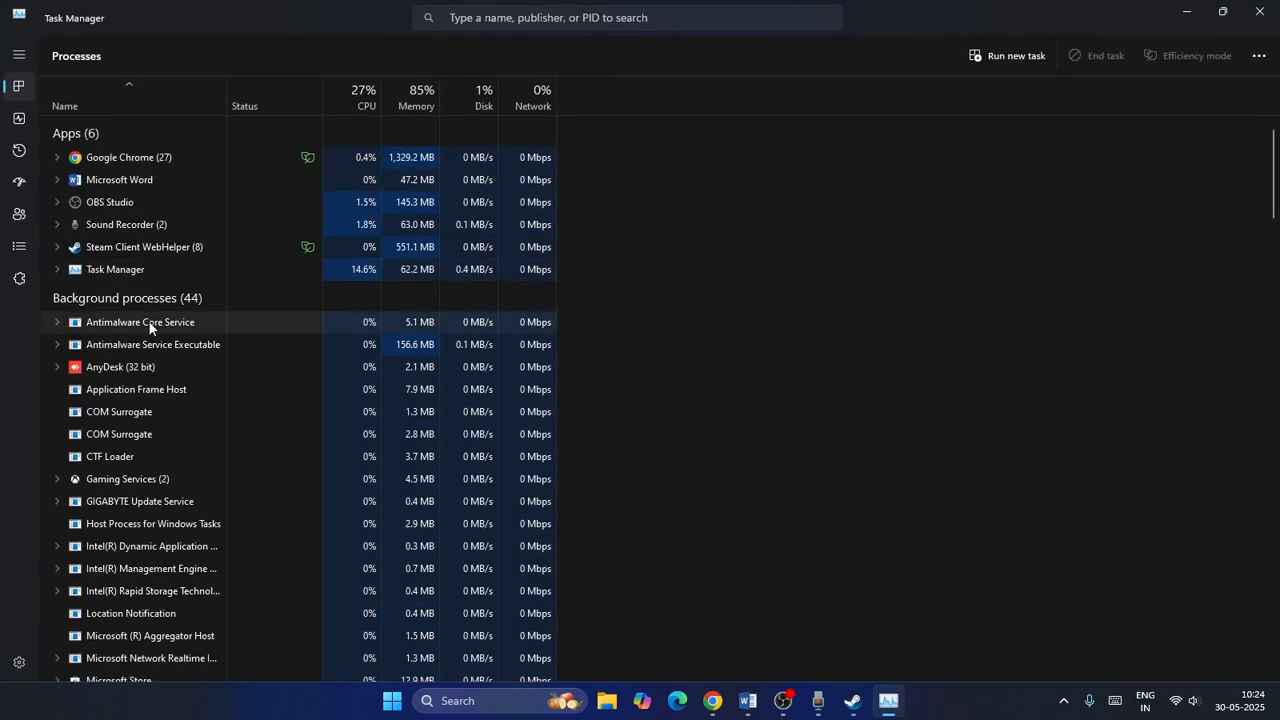
{"action": "scroll", "coordinate": [114, 410], "scroll_direction": "down", "scroll_amount": 2}
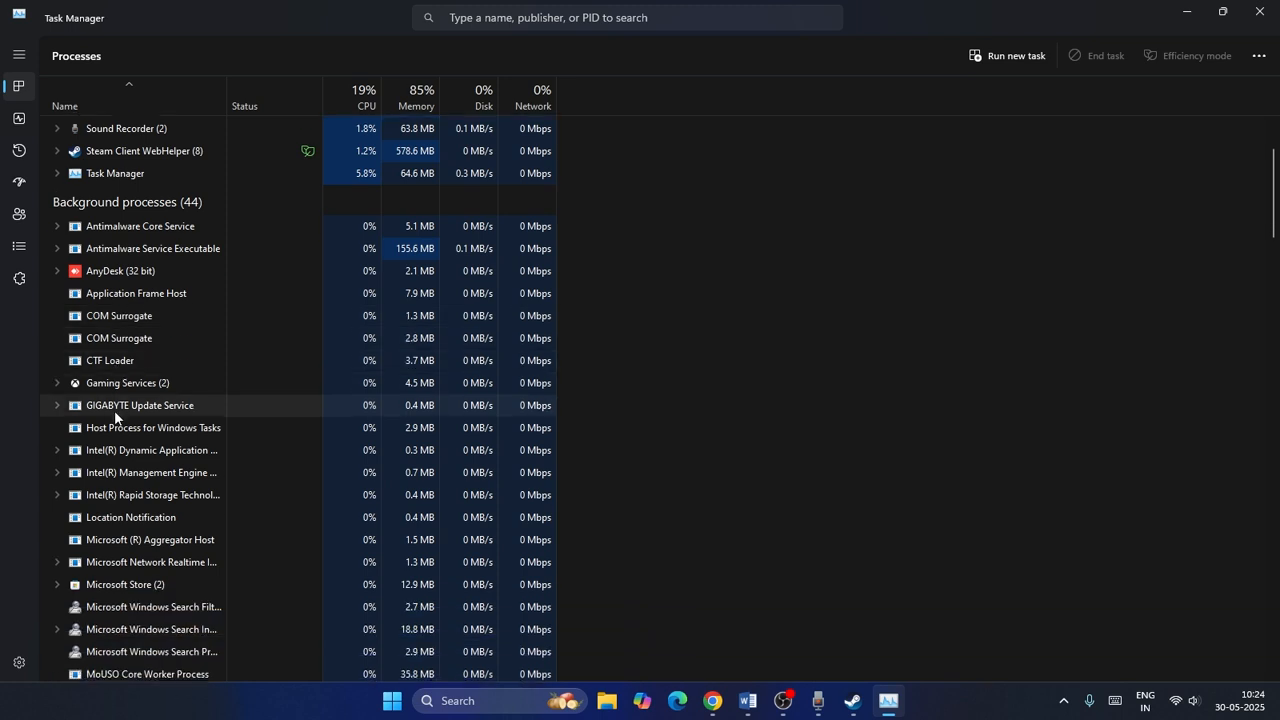
{"action": "scroll", "coordinate": [114, 410], "scroll_direction": "down", "scroll_amount": 1}
{"action": "scroll", "coordinate": [114, 410], "scroll_direction": "up", "scroll_amount": 3}
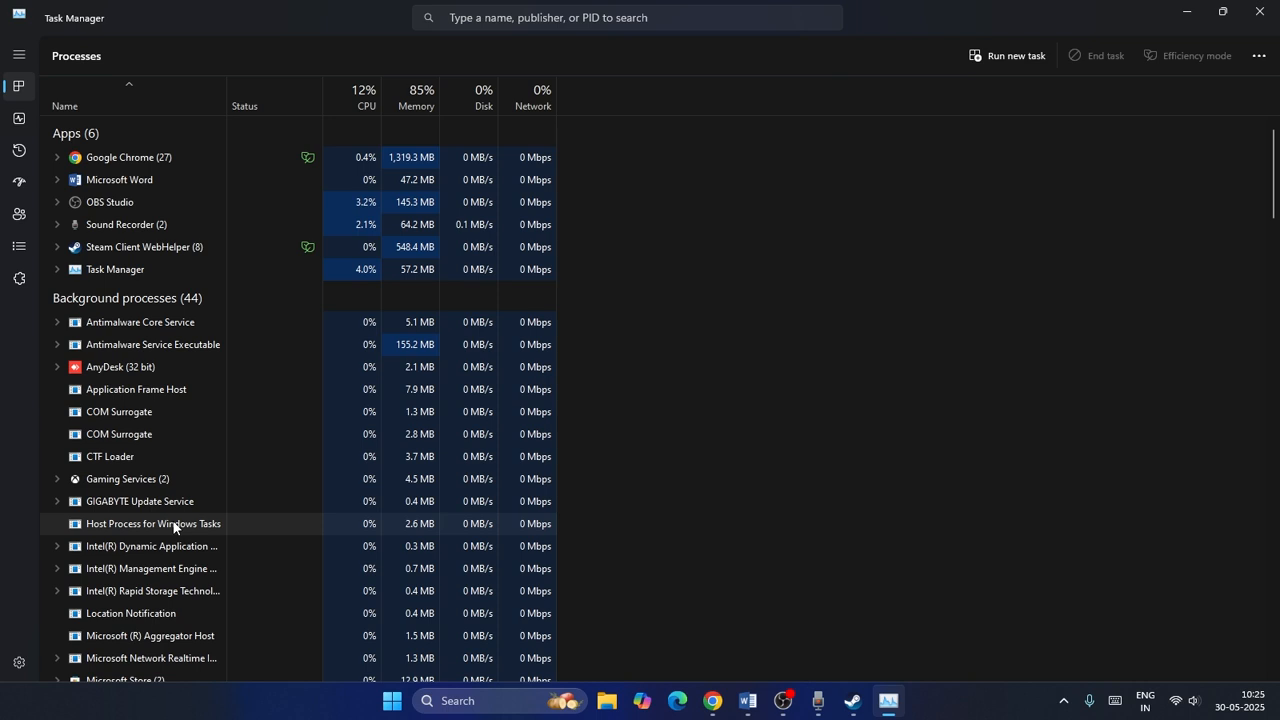
{"action": "left_click", "coordinate": [1260, 22]}
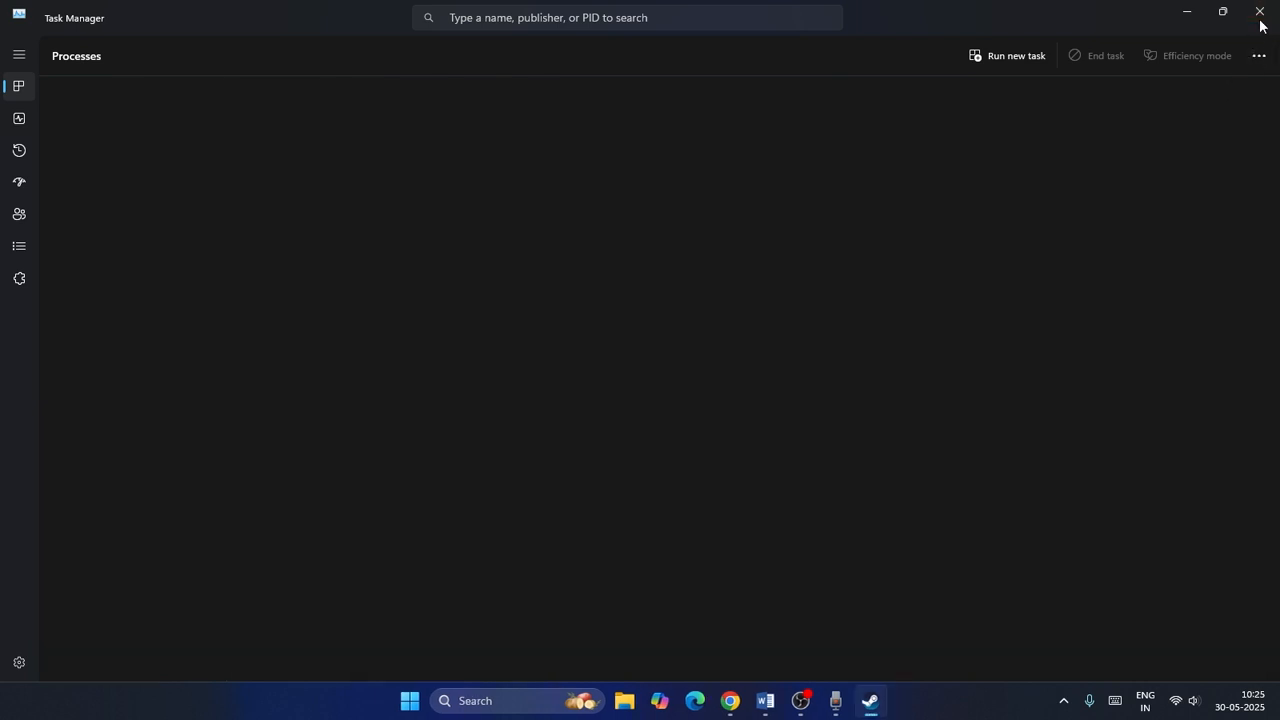
Open View advanced system settings and go to the virtual memory settings in Performance Options' advanced section.
{"action": "left_click", "coordinate": [765, 701]}
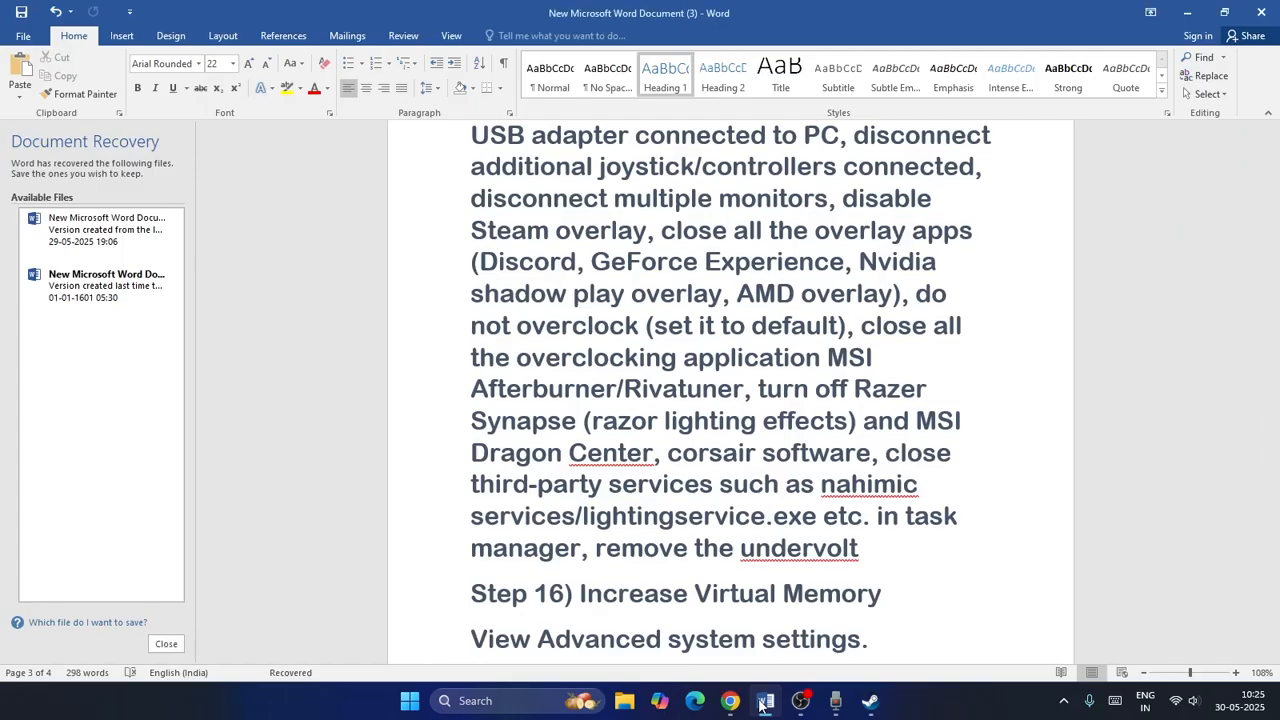
{"action": "scroll", "coordinate": [581, 655], "scroll_direction": "down", "scroll_amount": 5}
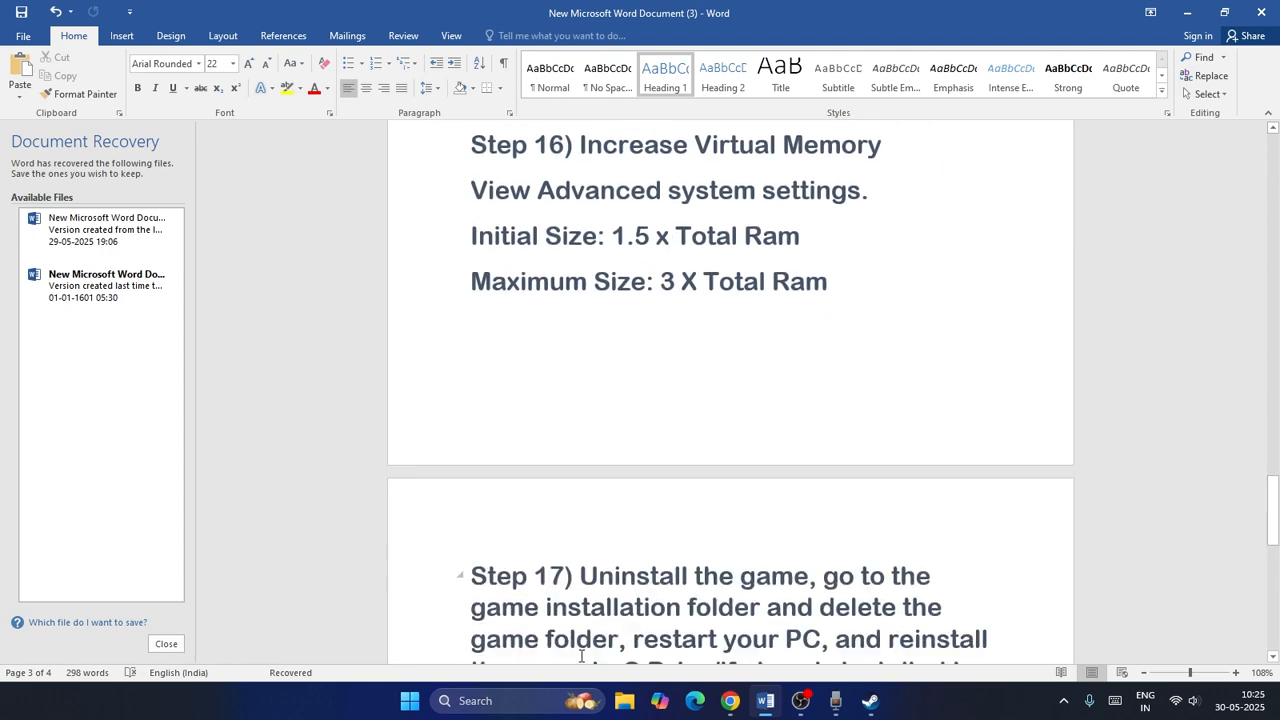
{"action": "left_click", "coordinate": [540, 703]}
{"action": "type", "text": "vie"}
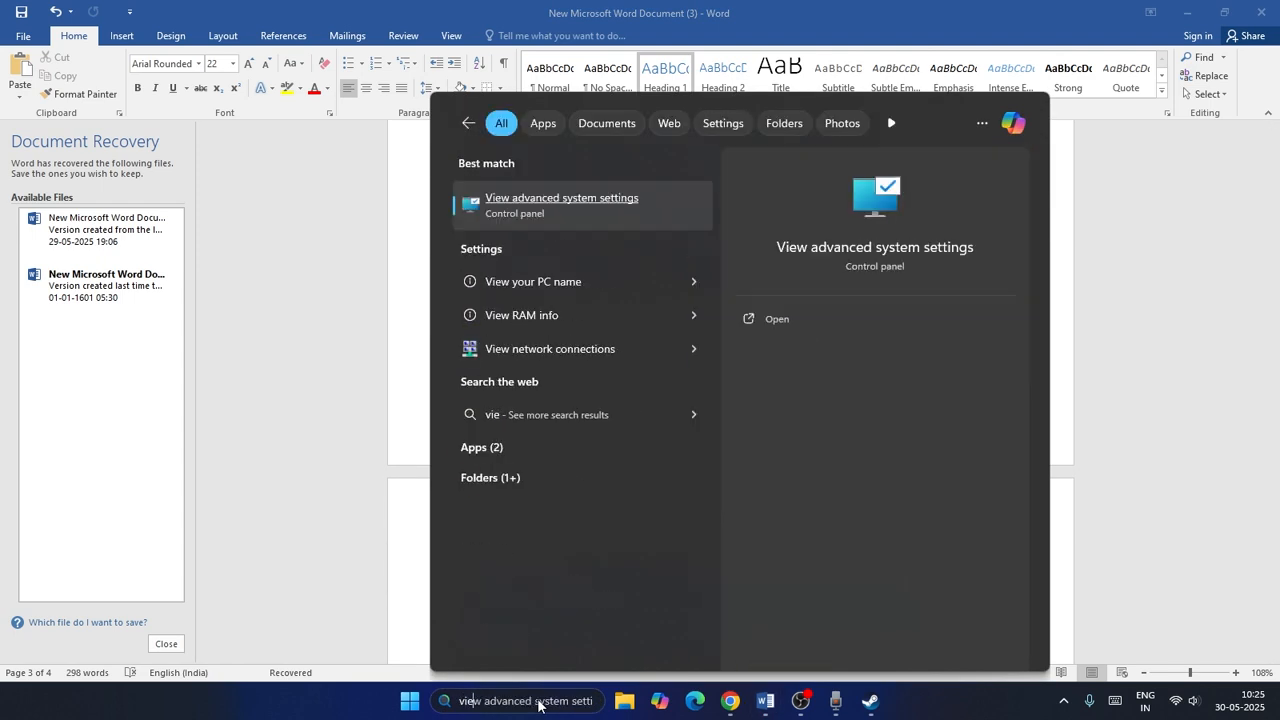
{"action": "type", "text": "w"}
{"action": "left_click", "coordinate": [560, 222]}
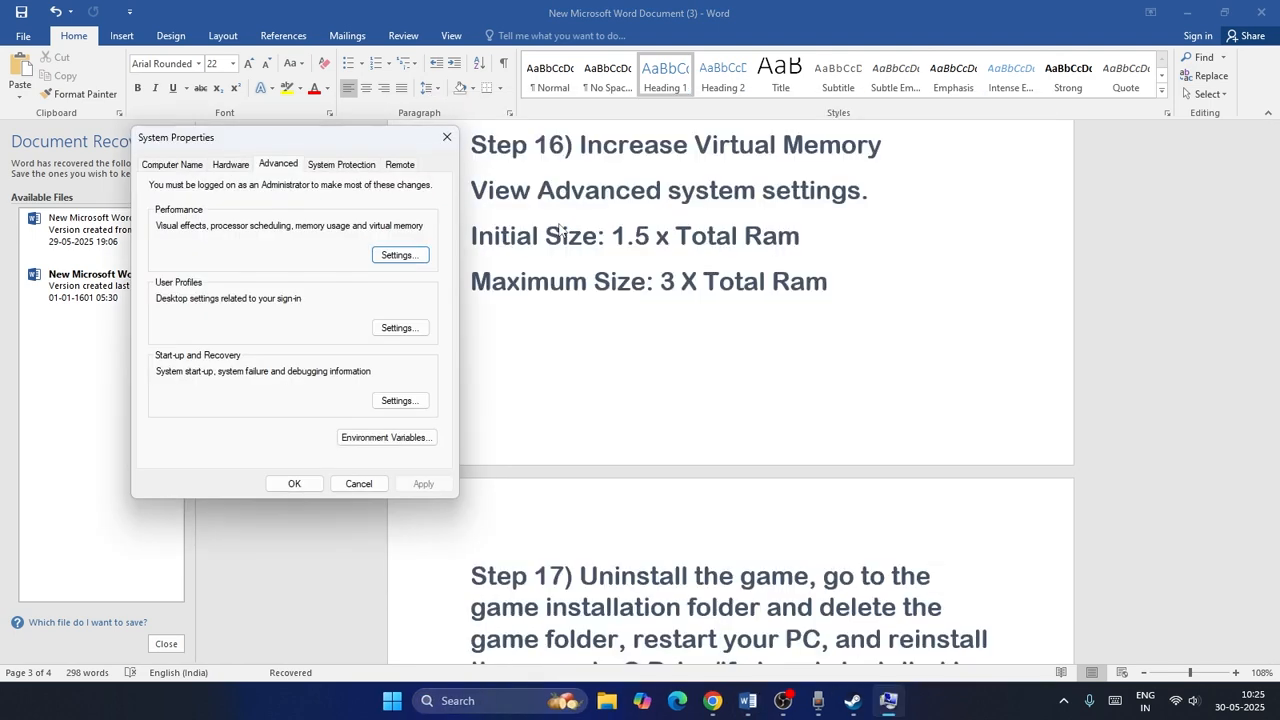
{"action": "left_click", "coordinate": [385, 255]}
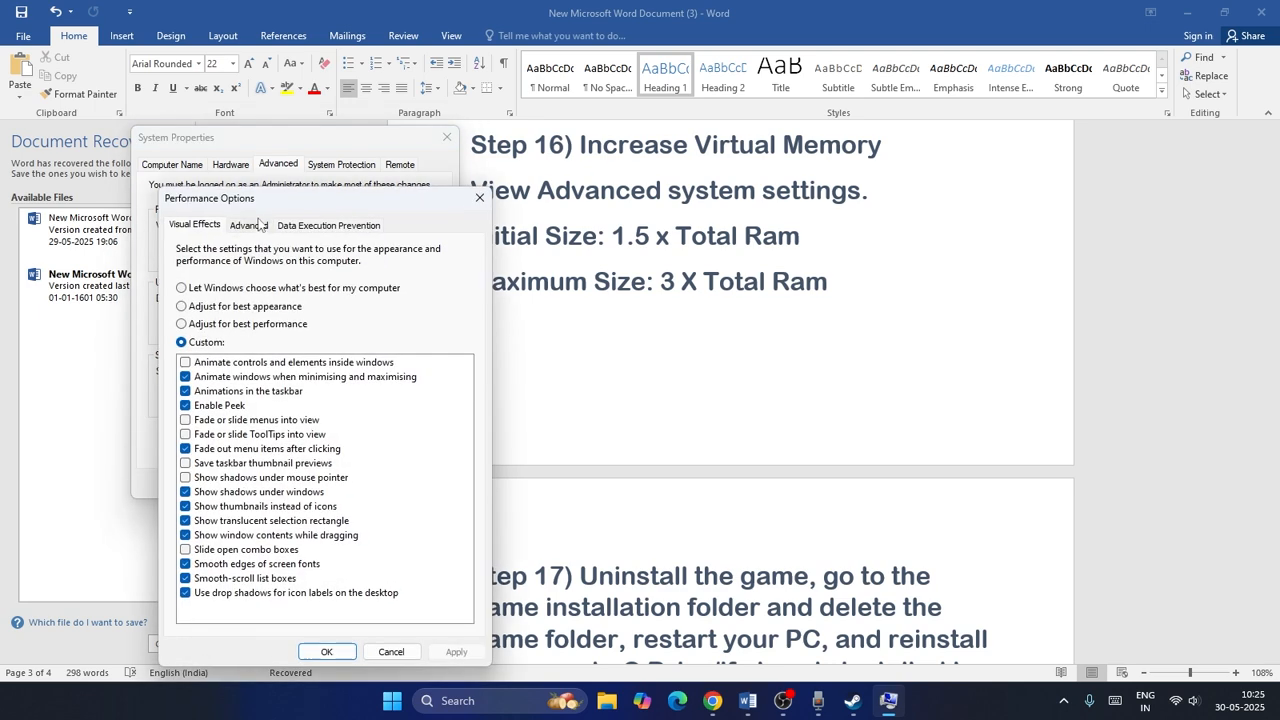
{"action": "left_click", "coordinate": [258, 226]}
{"action": "left_click", "coordinate": [430, 432]}
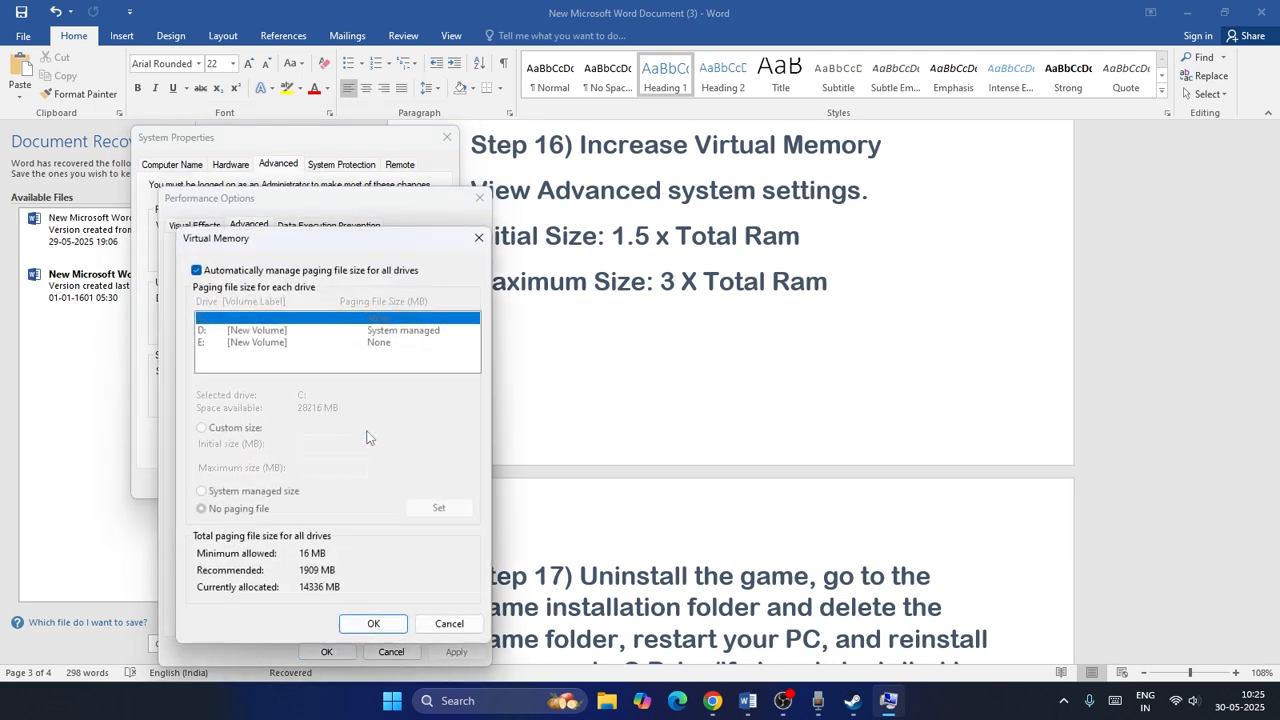
Turn off automatic paging file management, select drive E:, and choose a custom paging file size.
{"action": "left_click", "coordinate": [196, 270]}
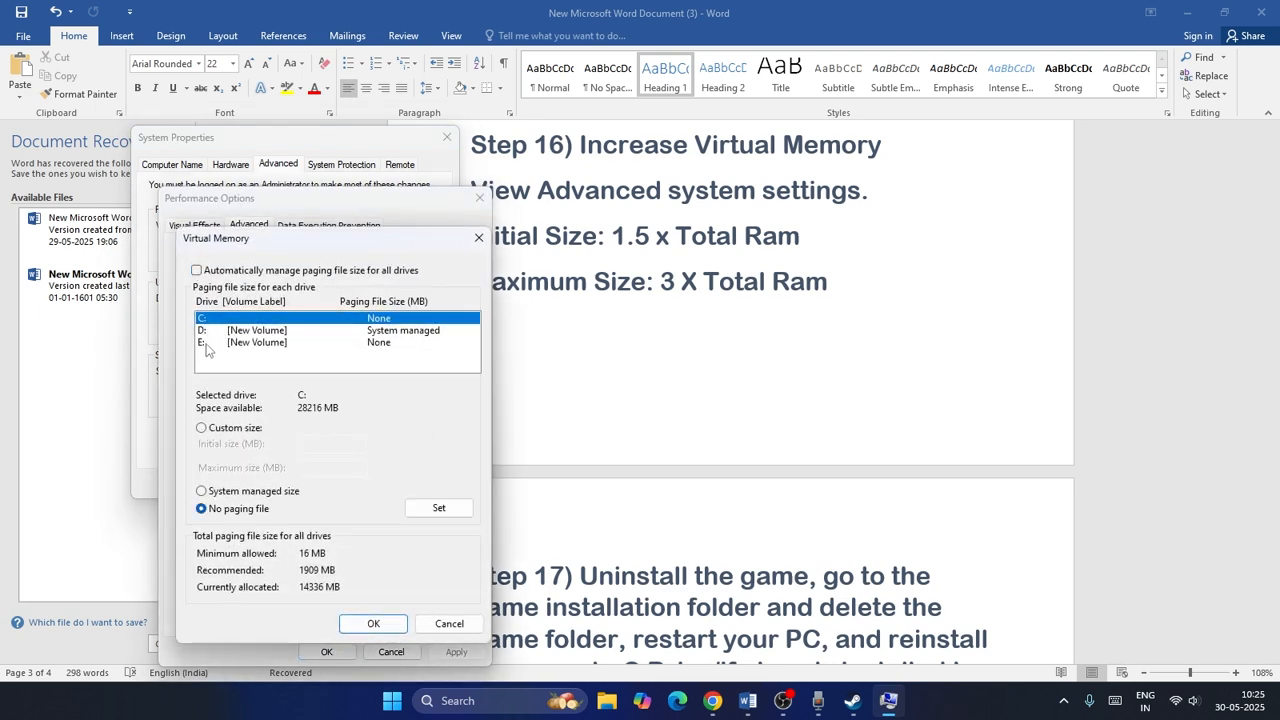
{"action": "left_click", "coordinate": [205, 343]}
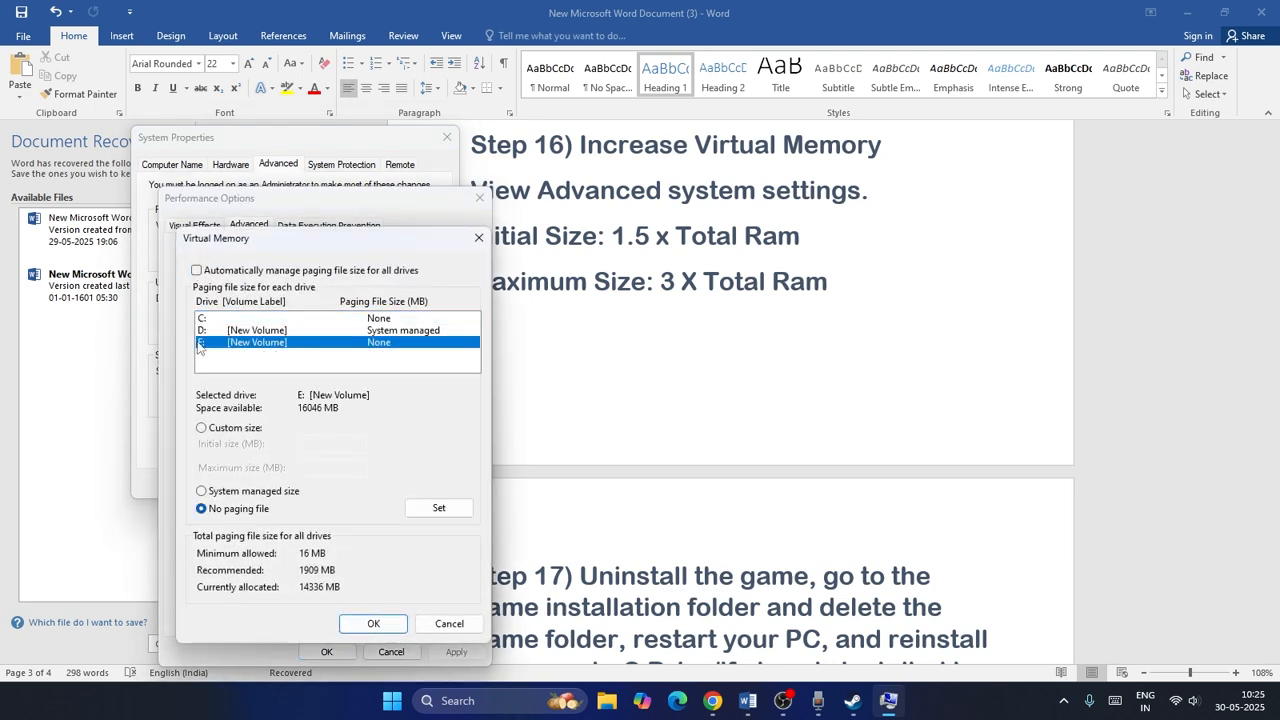
{"action": "left_click", "coordinate": [202, 428]}
{"action": "left_click", "coordinate": [306, 443]}
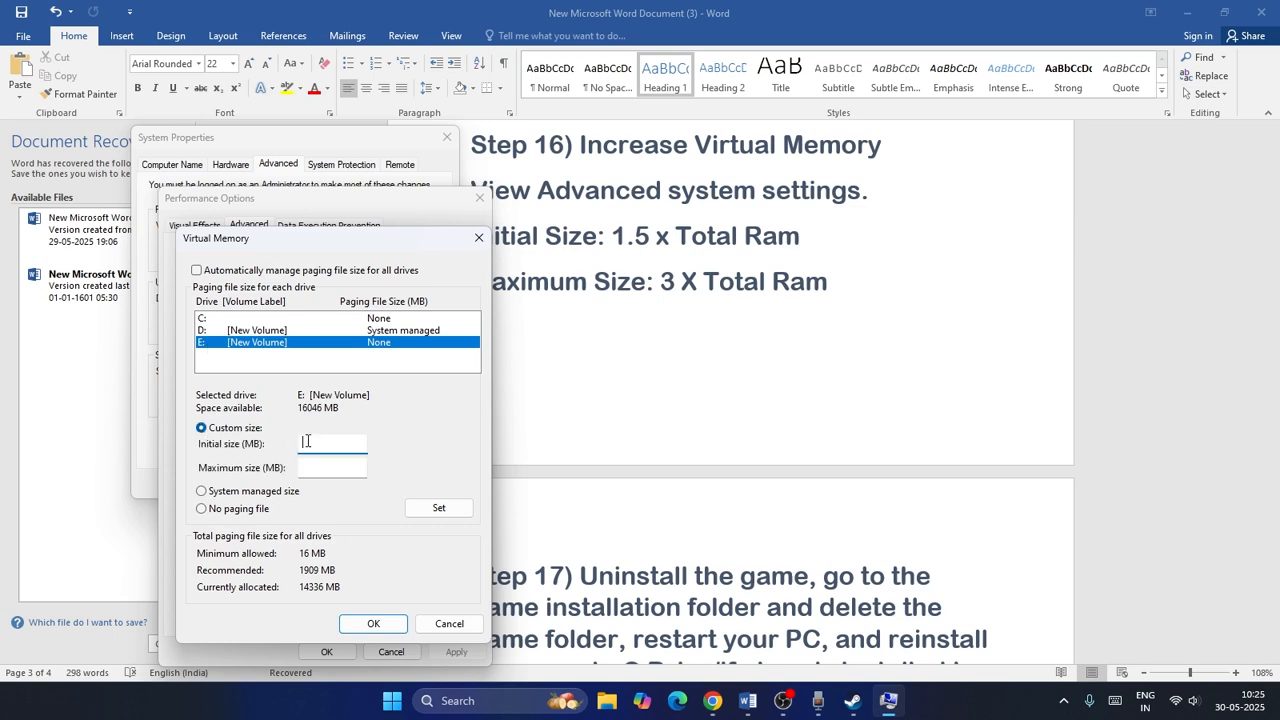
Open Calculator and multiply 16 by 1024 to get the total RAM in MB.
{"action": "left_click", "coordinate": [472, 710]}
{"action": "type", "text": "calc"}
{"action": "left_click", "coordinate": [504, 222]}
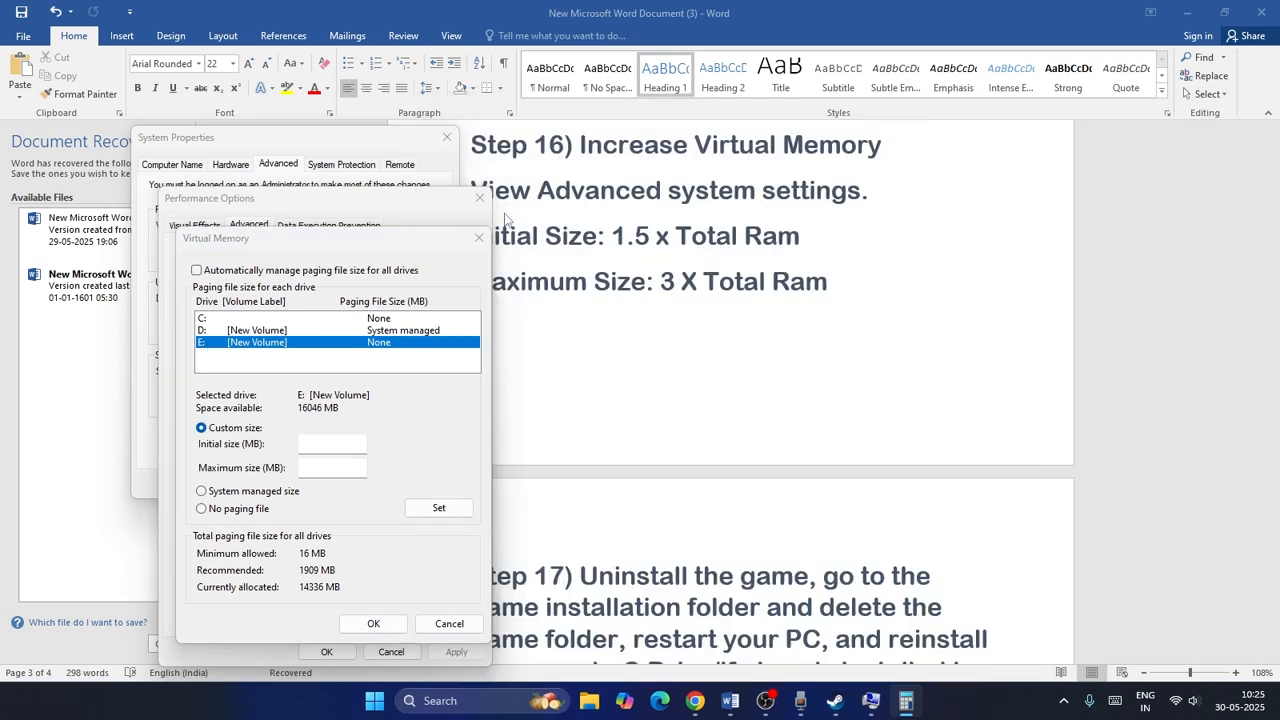
{"action": "left_click", "coordinate": [659, 497]}
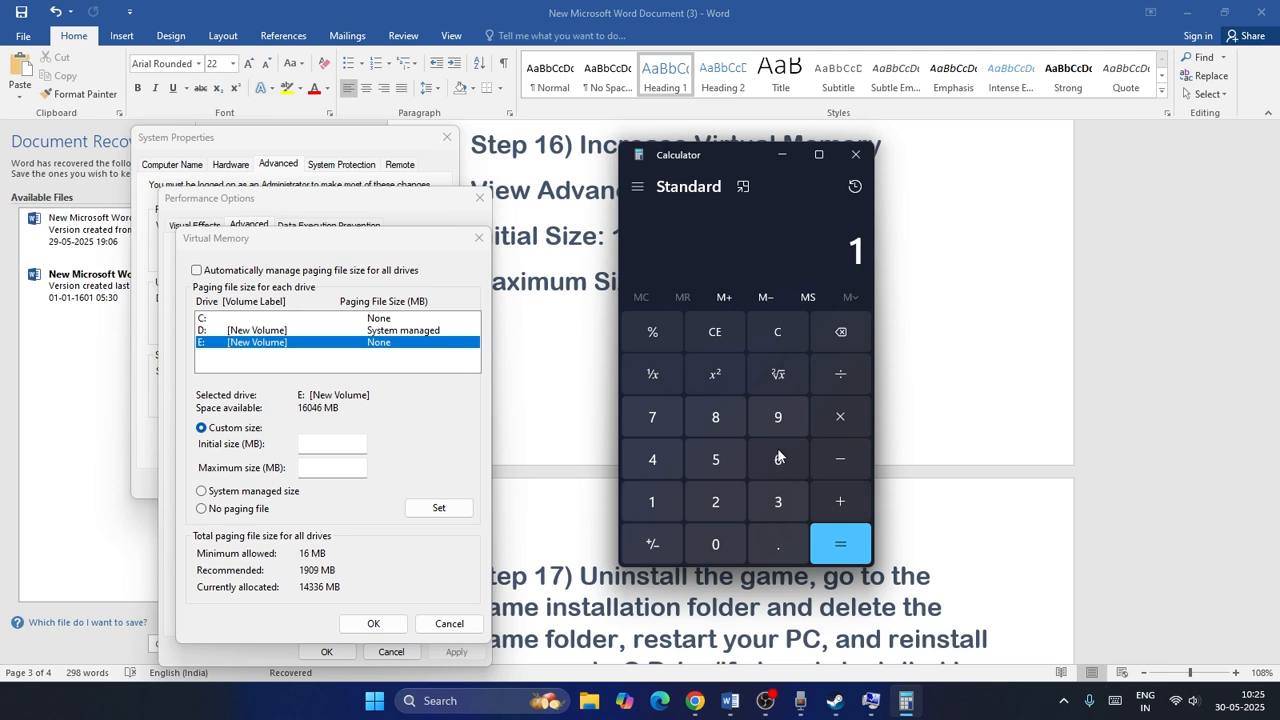
{"action": "left_click", "coordinate": [778, 451]}
{"action": "left_click", "coordinate": [836, 420]}
{"action": "left_click", "coordinate": [660, 502]}
{"action": "left_click", "coordinate": [713, 537]}
{"action": "left_click", "coordinate": [716, 511]}
{"action": "left_click", "coordinate": [674, 467]}
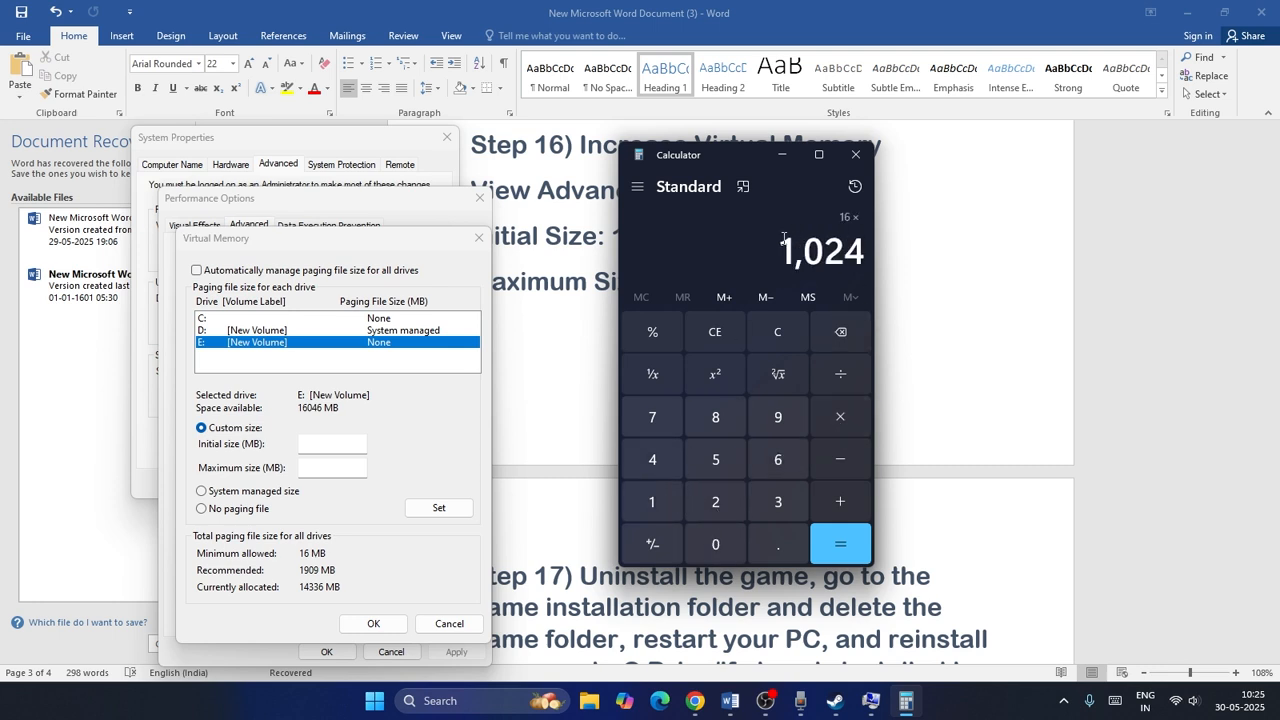
{"action": "left_click_drag", "start_coordinate": [784, 240], "coordinate": [860, 245]}
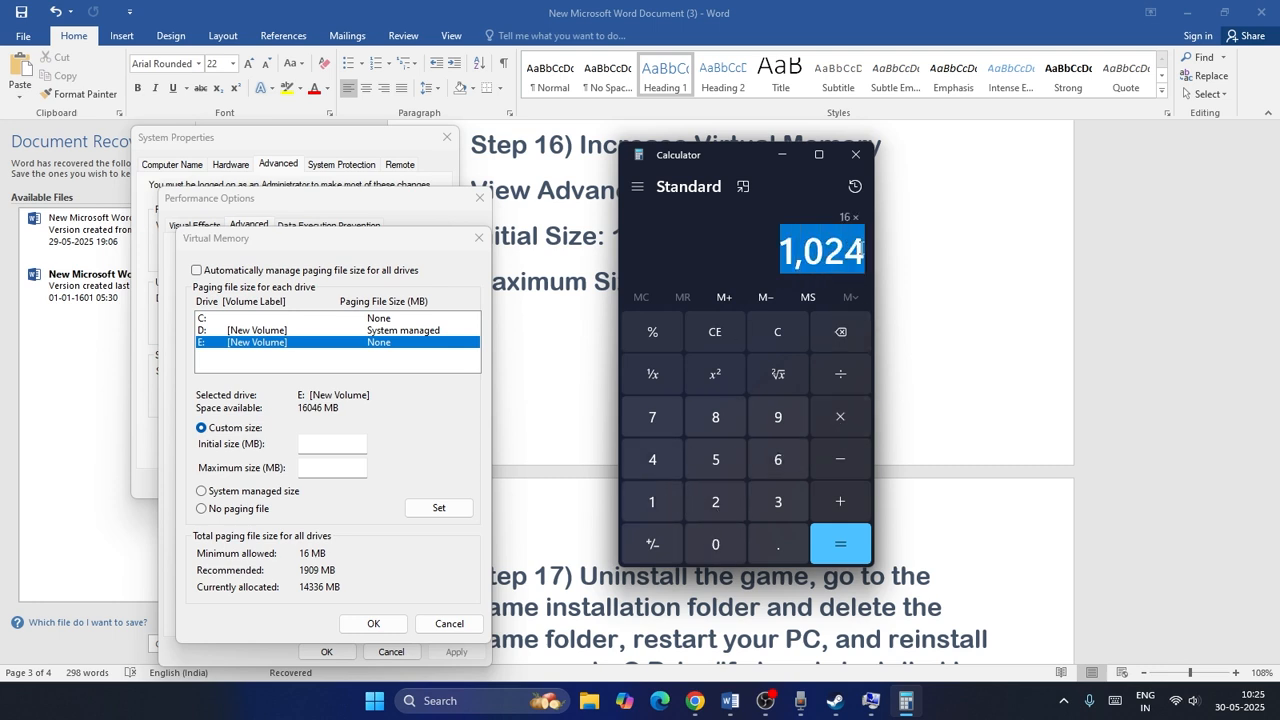
{"action": "left_click", "coordinate": [840, 545]}
Multiply the result by 1.5, copy 24,576 and paste it as the paging file's initial size.
{"action": "left_click", "coordinate": [840, 425]}
{"action": "left_click", "coordinate": [665, 504]}
{"action": "key", "text": "period"}
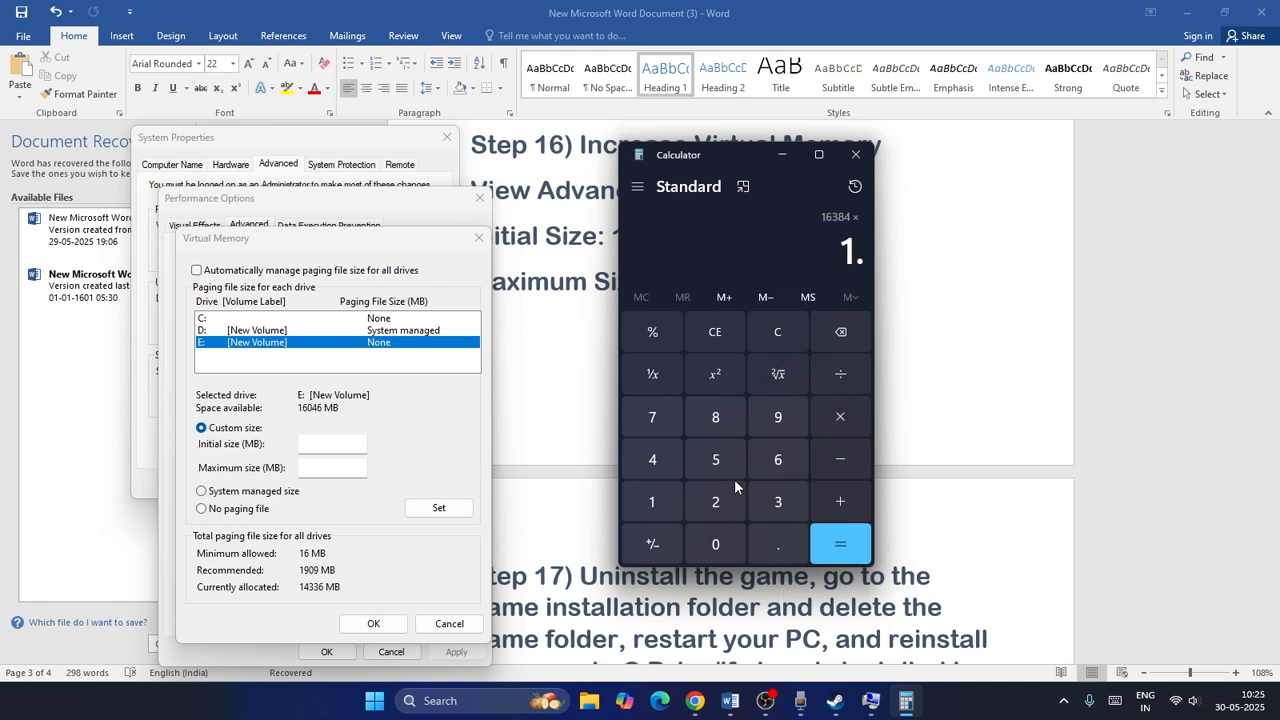
{"action": "left_click", "coordinate": [715, 462]}
{"action": "left_click", "coordinate": [840, 542]}
{"action": "left_click_drag", "start_coordinate": [763, 250], "coordinate": [858, 250]}
{"action": "key", "text": "ctrl+c"}
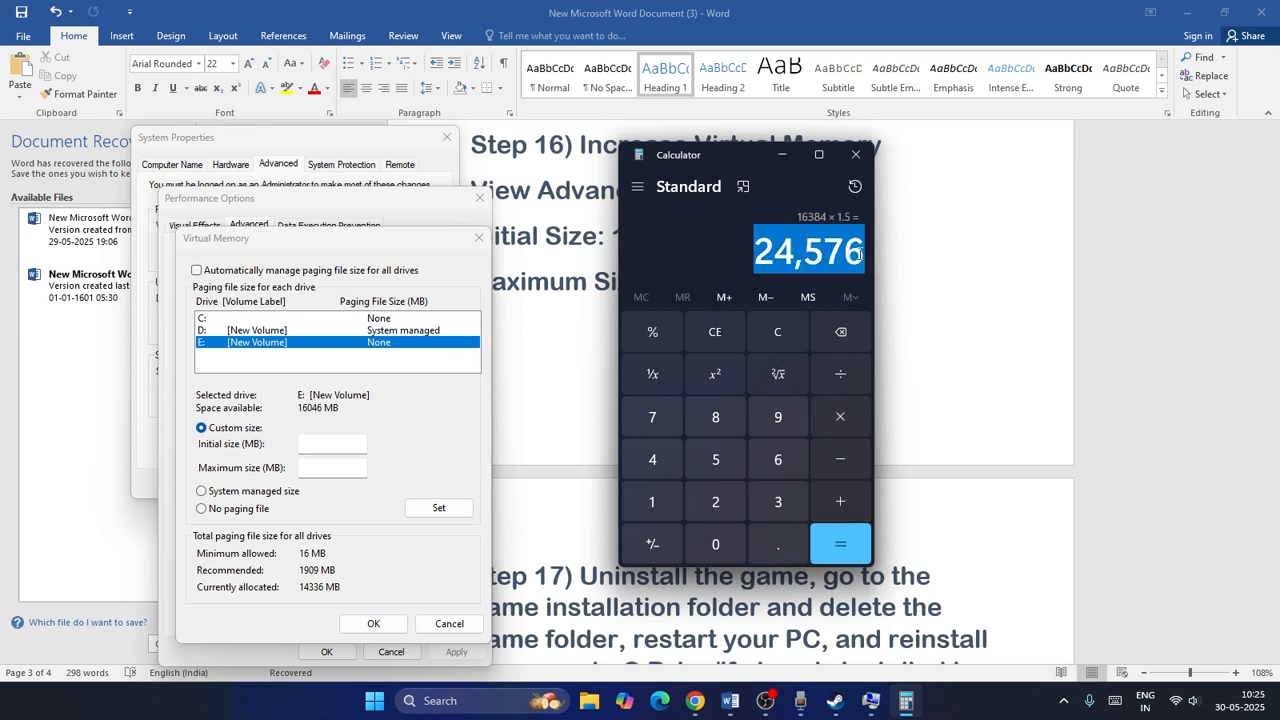
{"action": "right_click", "coordinate": [858, 250]}
{"action": "left_click", "coordinate": [895, 268]}
{"action": "left_click", "coordinate": [330, 445]}
{"action": "right_click", "coordinate": [330, 445]}
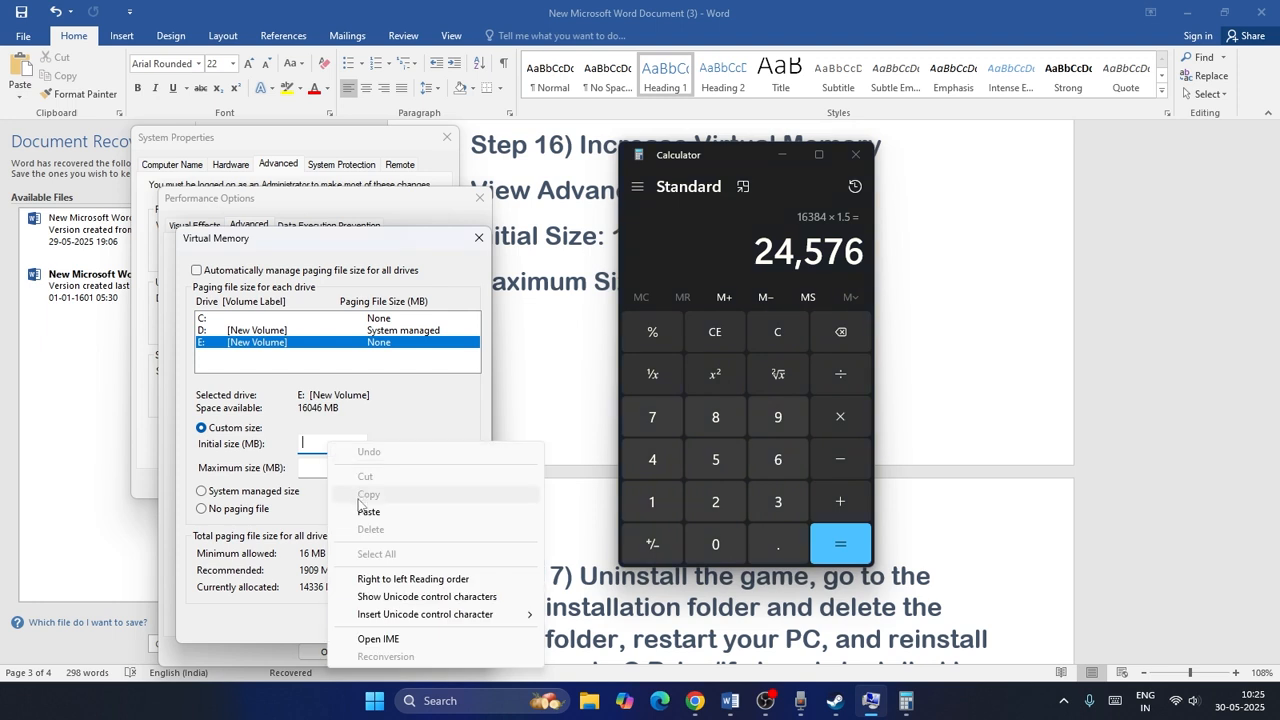
{"action": "left_click", "coordinate": [400, 511]}
Calculate 16 × 1024 × 3 in Calculator and paste 49,152 as the paging file's maximum size.
{"action": "left_click", "coordinate": [736, 328]}
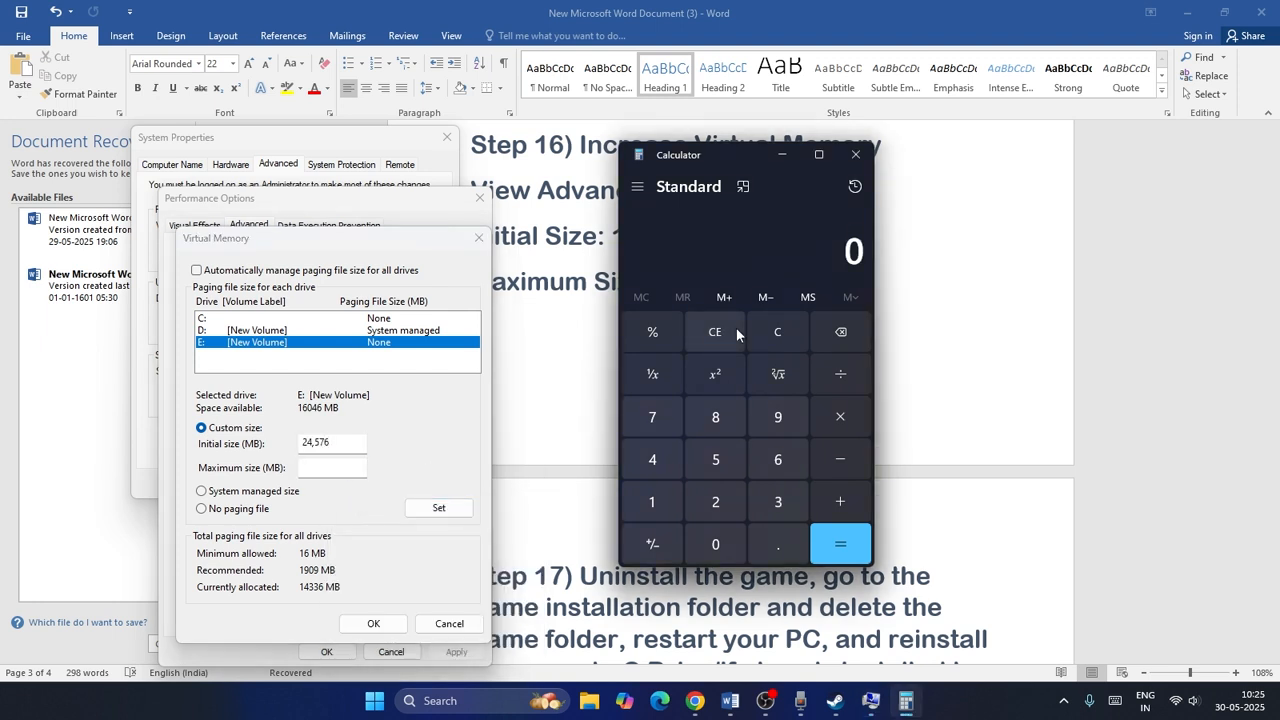
{"action": "left_click", "coordinate": [655, 498]}
{"action": "left_click", "coordinate": [778, 459]}
{"action": "left_click", "coordinate": [840, 417]}
{"action": "left_click", "coordinate": [660, 500]}
{"action": "left_click", "coordinate": [700, 543]}
{"action": "left_click", "coordinate": [715, 501]}
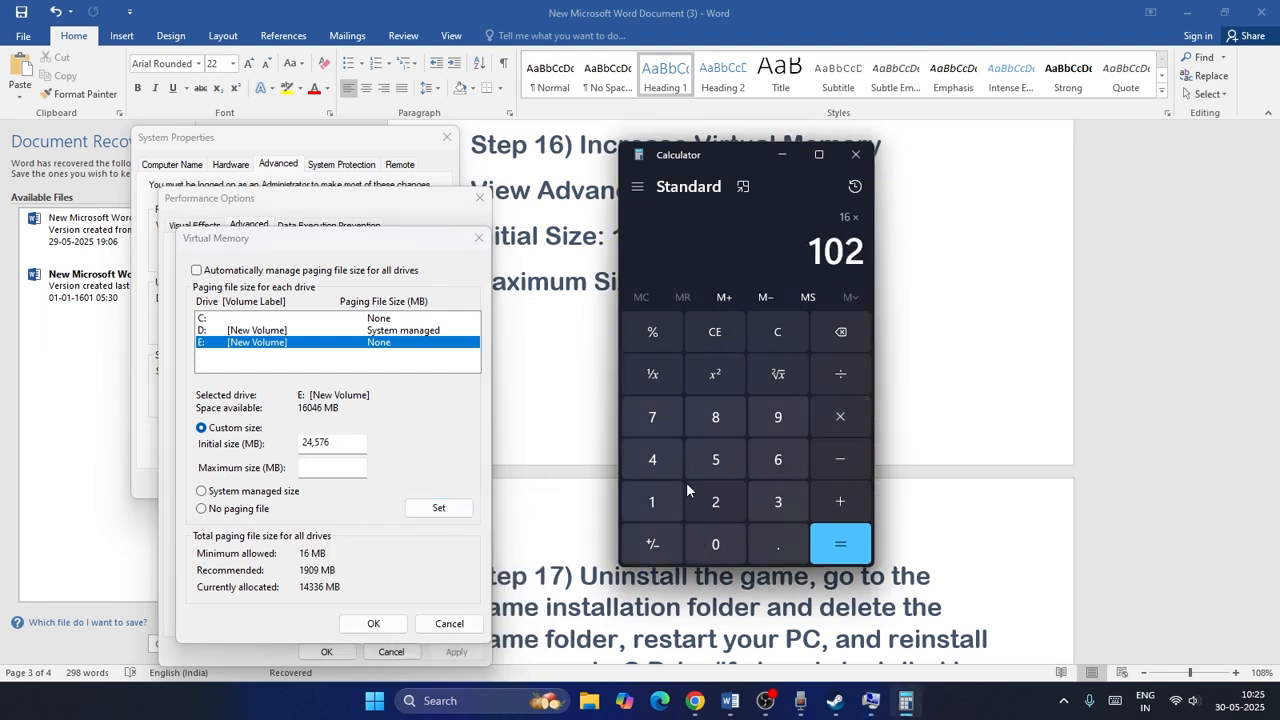
{"action": "left_click", "coordinate": [652, 459]}
{"action": "left_click", "coordinate": [838, 543]}
{"action": "left_click", "coordinate": [840, 417]}
{"action": "left_click", "coordinate": [778, 501]}
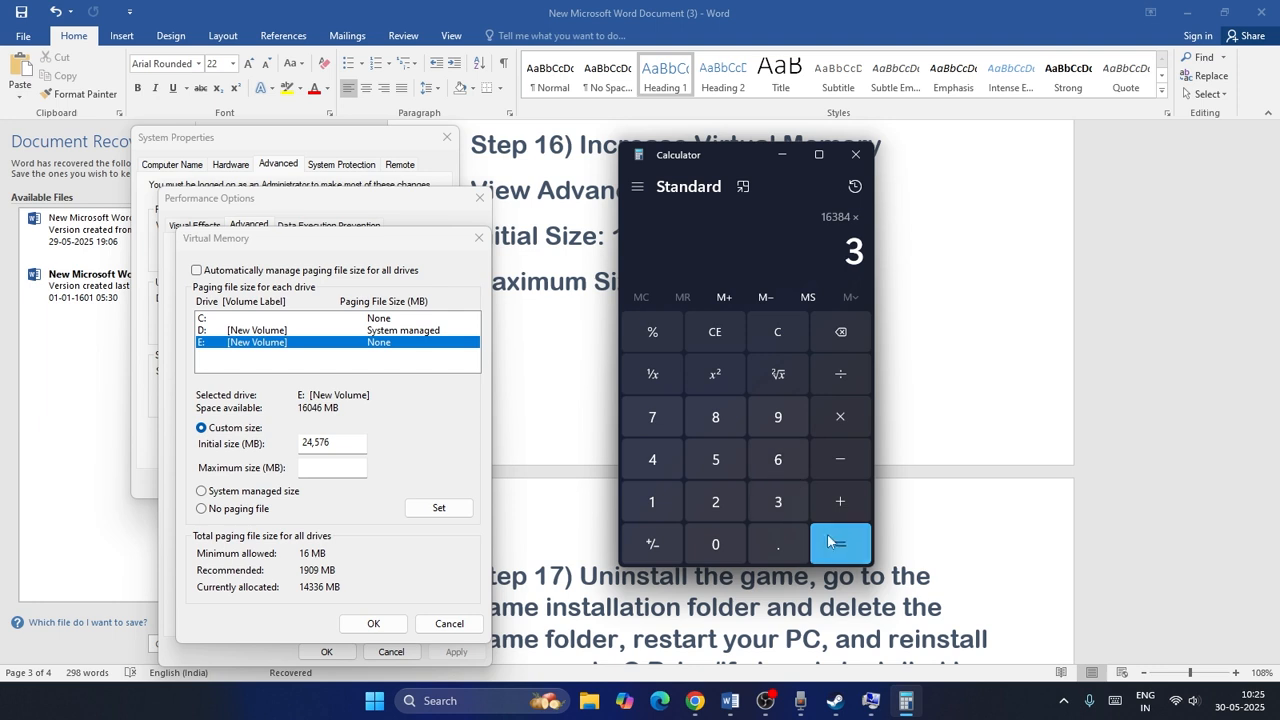
{"action": "left_click", "coordinate": [840, 543]}
{"action": "left_click_drag", "start_coordinate": [758, 250], "coordinate": [874, 265]}
{"action": "key", "text": "ctrl+c"}
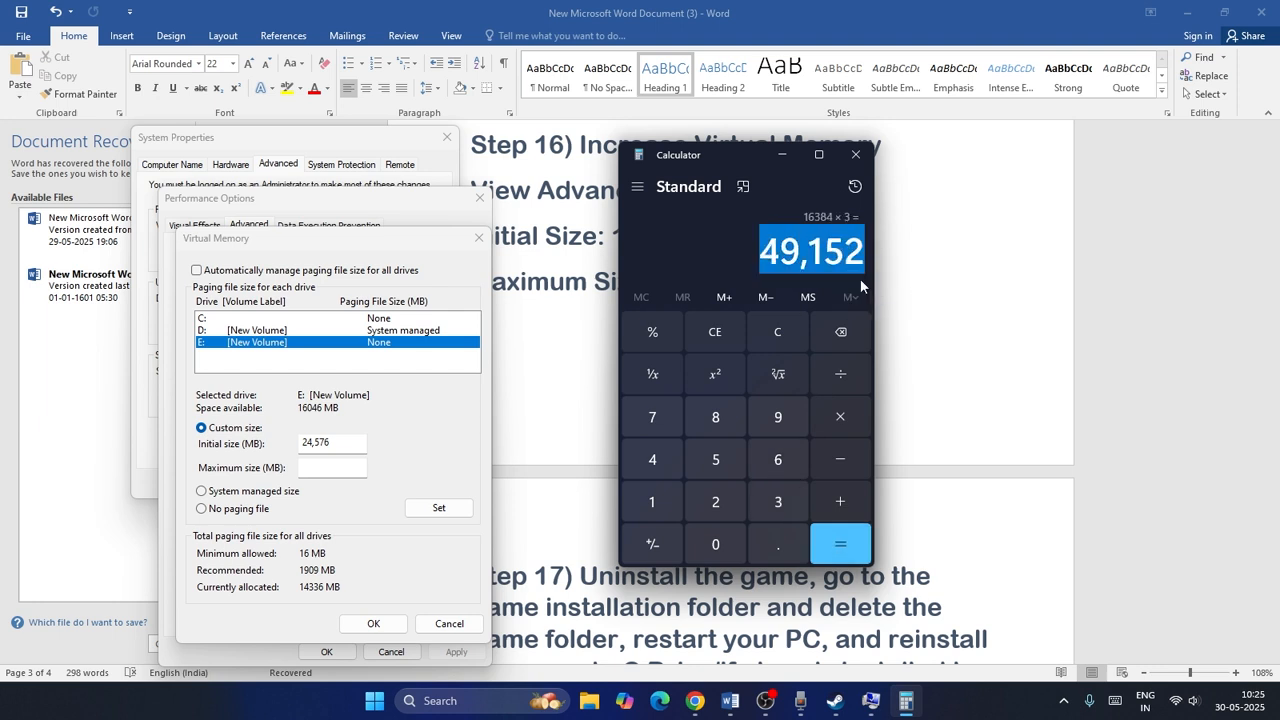
{"action": "right_click", "coordinate": [342, 467]}
{"action": "left_click", "coordinate": [382, 311]}
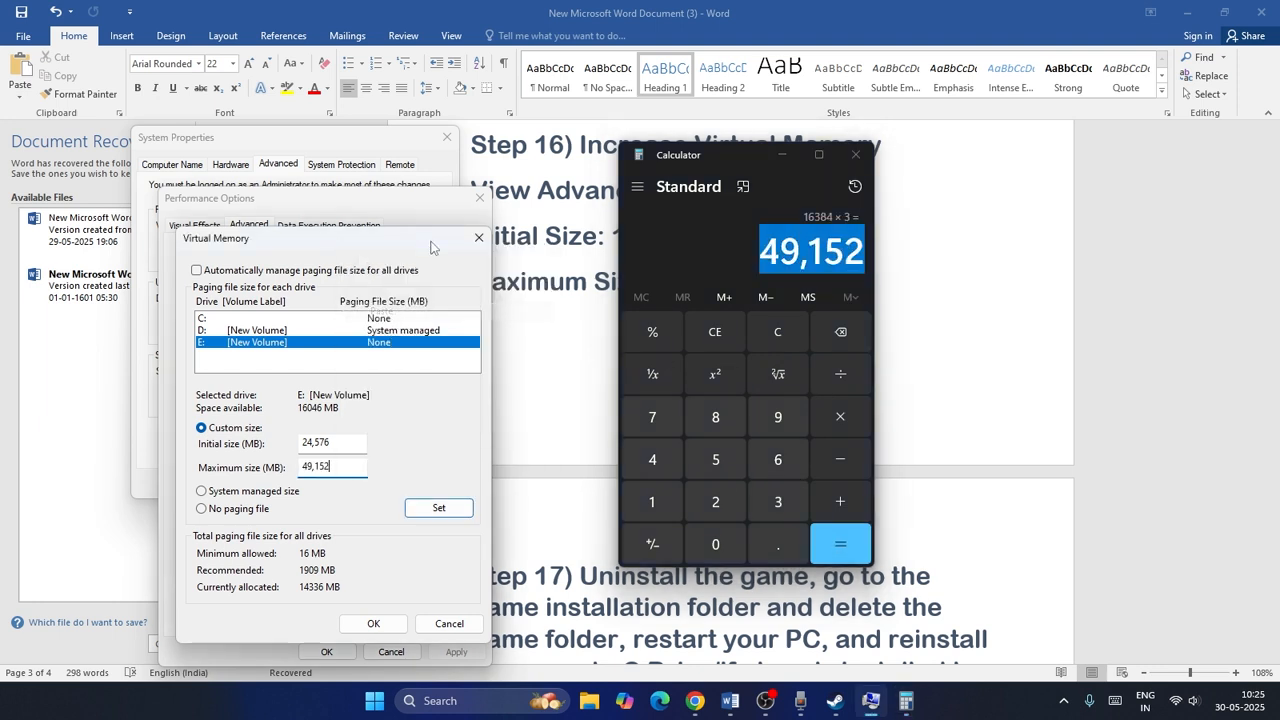
Close the Virtual Memory, Performance Options and System Properties dialogs and the Calculator, and scroll to Step 17 of the guide.
{"action": "left_click", "coordinate": [478, 237]}
{"action": "left_click", "coordinate": [479, 197]}
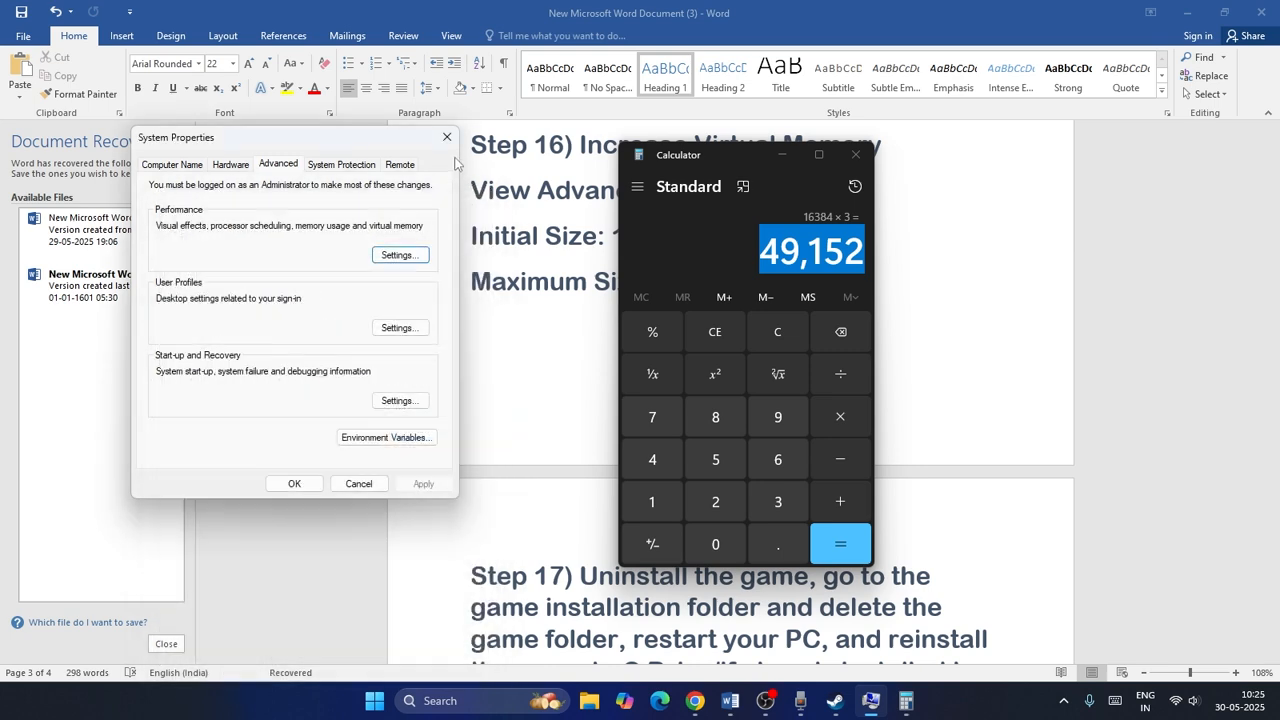
{"action": "left_click", "coordinate": [447, 137]}
{"action": "left_click", "coordinate": [855, 154]}
{"action": "scroll", "coordinate": [830, 294], "scroll_direction": "down", "scroll_amount": 3}
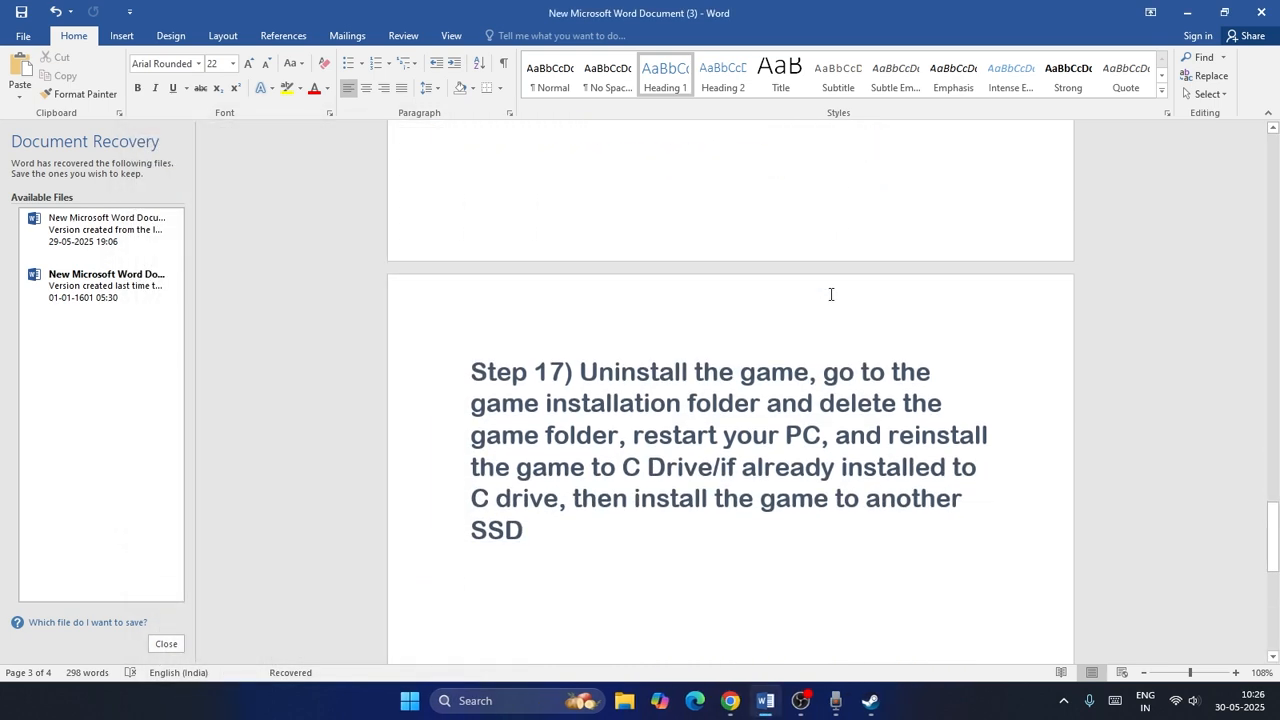
Check the game's Manage options in the Steam library and the drives under This PC in File Explorer.
{"action": "left_click", "coordinate": [878, 710]}
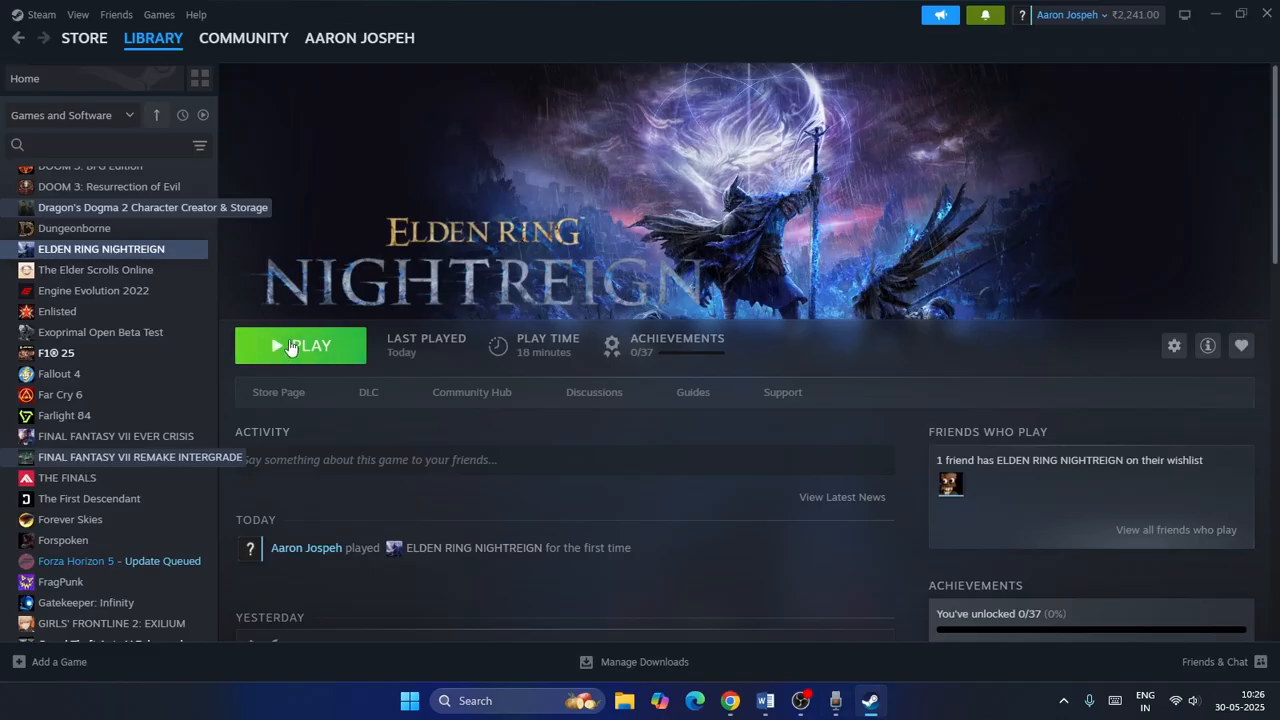
{"action": "right_click", "coordinate": [134, 251]}
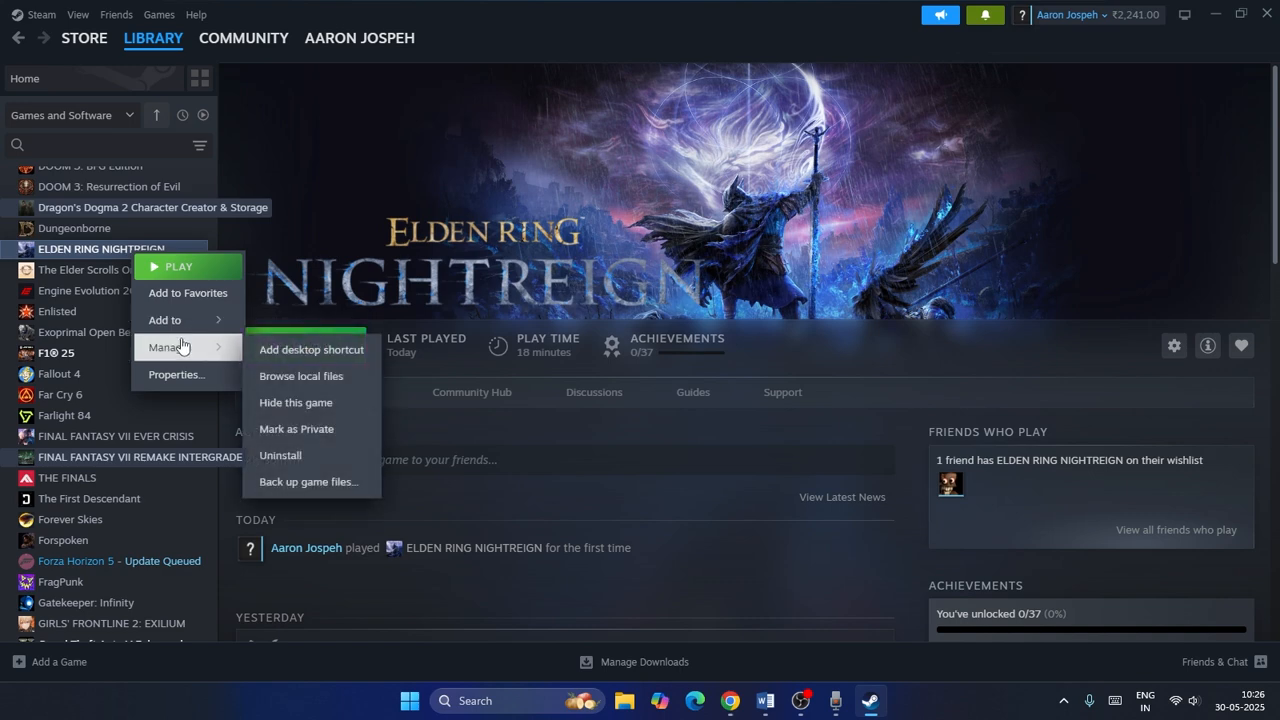
{"action": "left_click", "coordinate": [902, 270]}
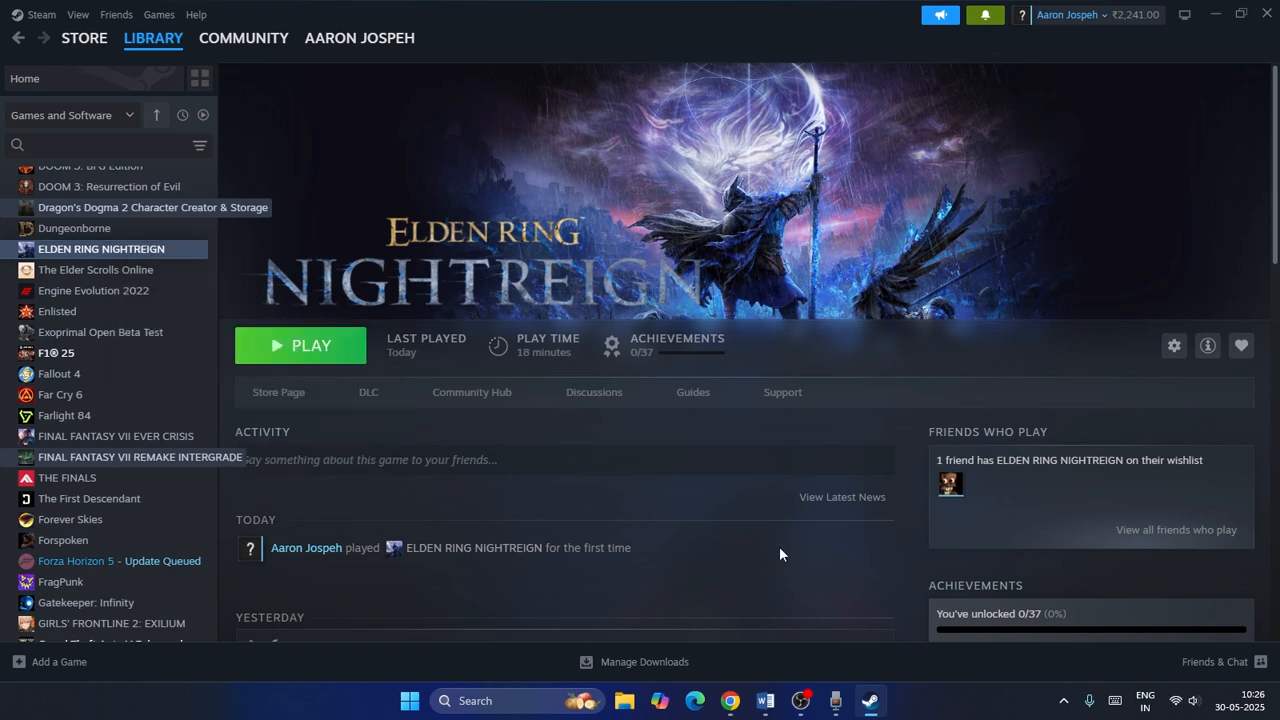
{"action": "left_click", "coordinate": [624, 700]}
{"action": "left_click", "coordinate": [74, 564]}
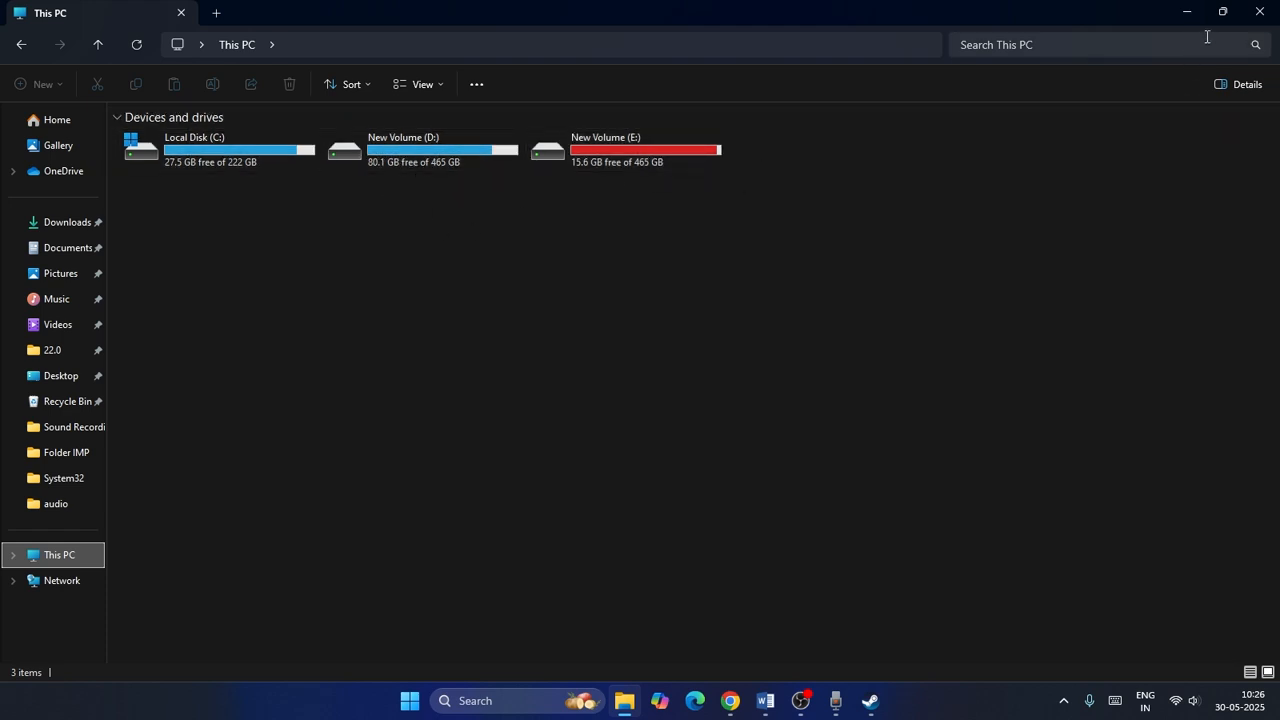
{"action": "left_click", "coordinate": [1259, 12]}
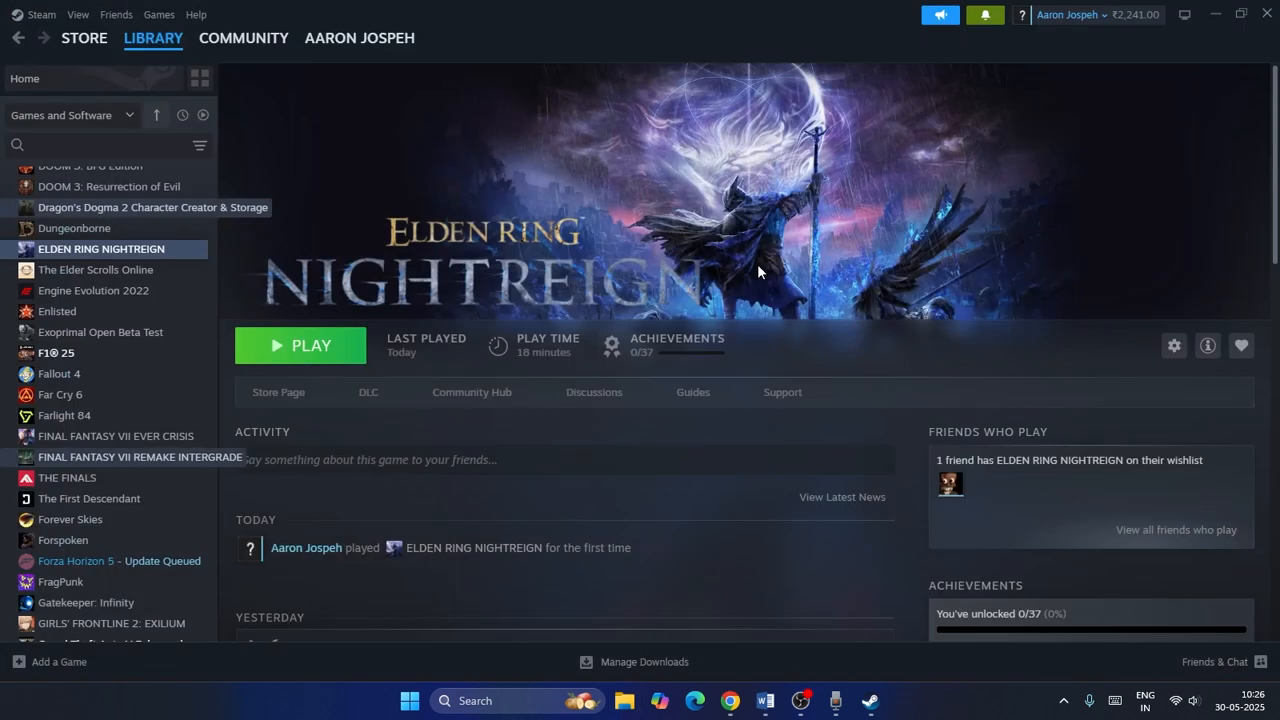
Open ELDEN RING NIGHTREIGN's properties, verify the integrity of its installed game files, and close the properties.
{"action": "right_click", "coordinate": [111, 257]}
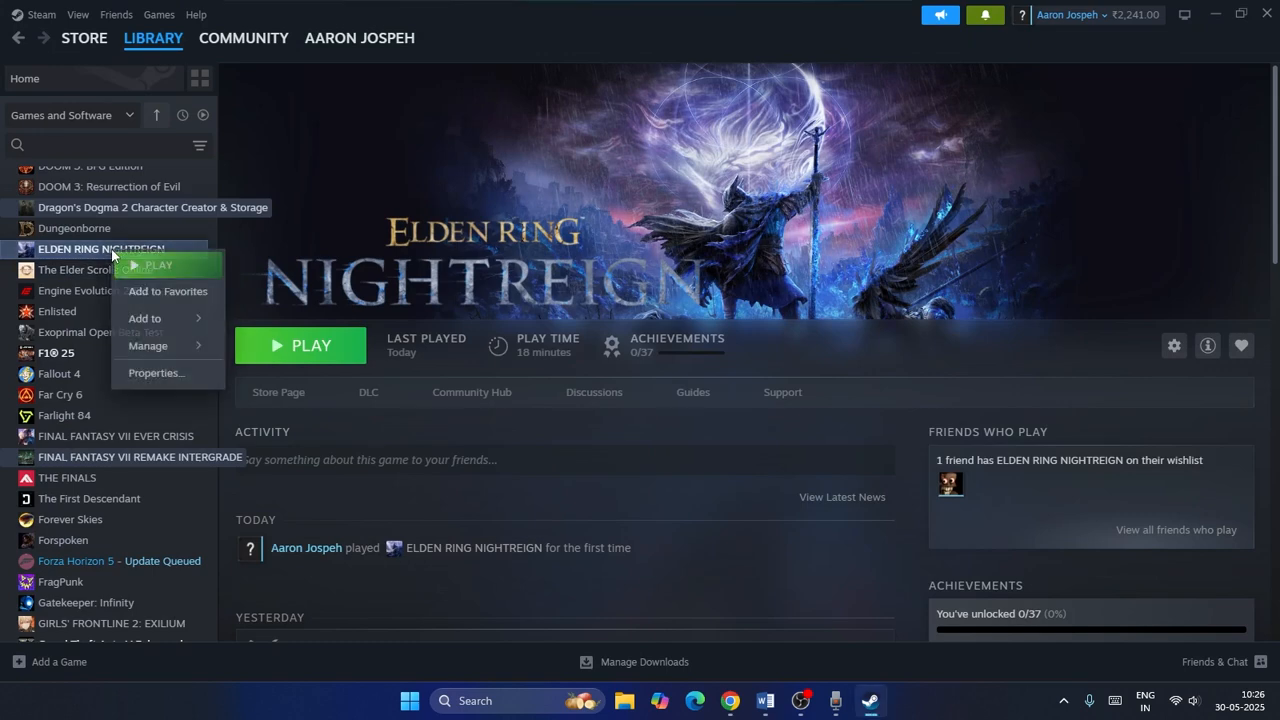
{"action": "left_click", "coordinate": [154, 372]}
{"action": "left_click", "coordinate": [405, 257]}
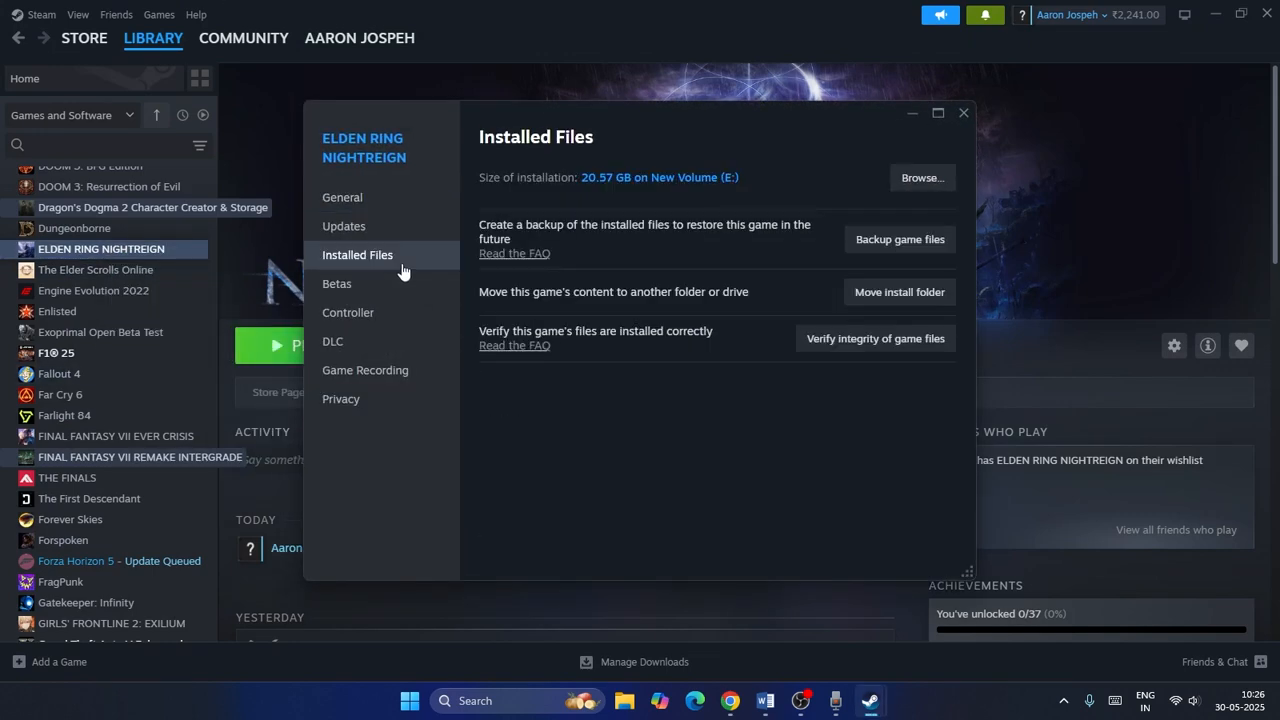
{"action": "left_click", "coordinate": [910, 340]}
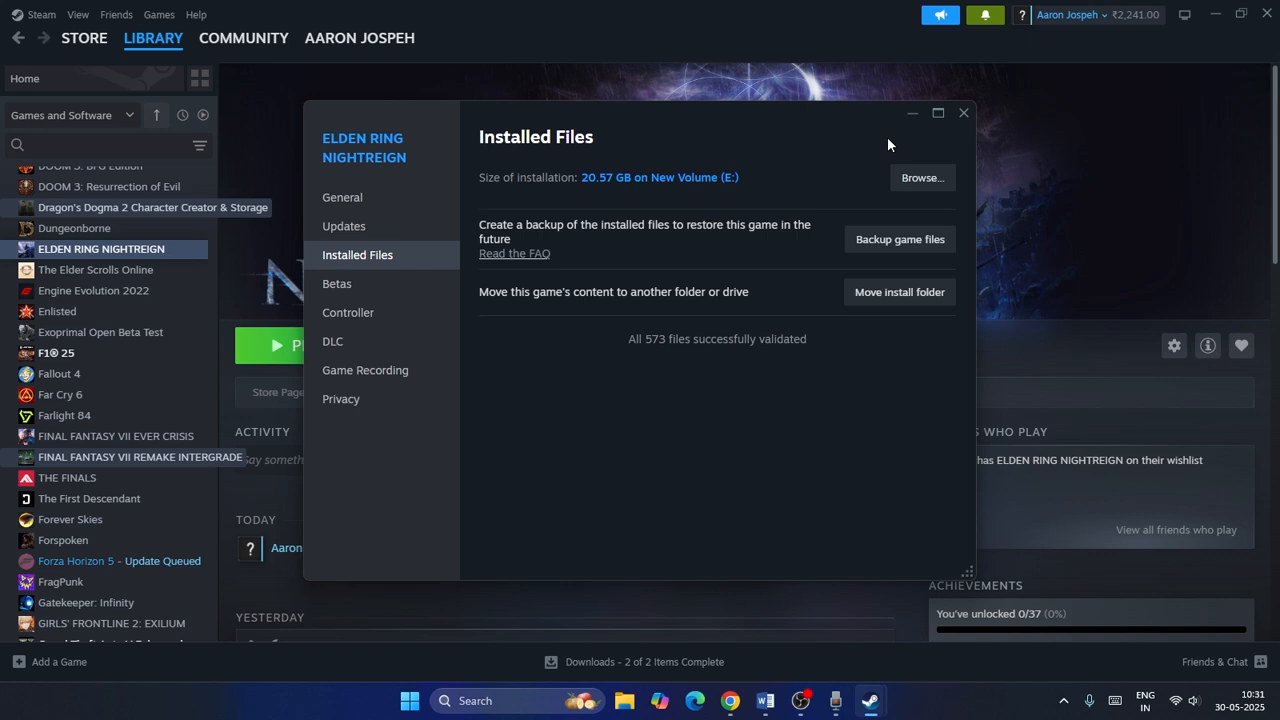
{"action": "left_click", "coordinate": [963, 113]}
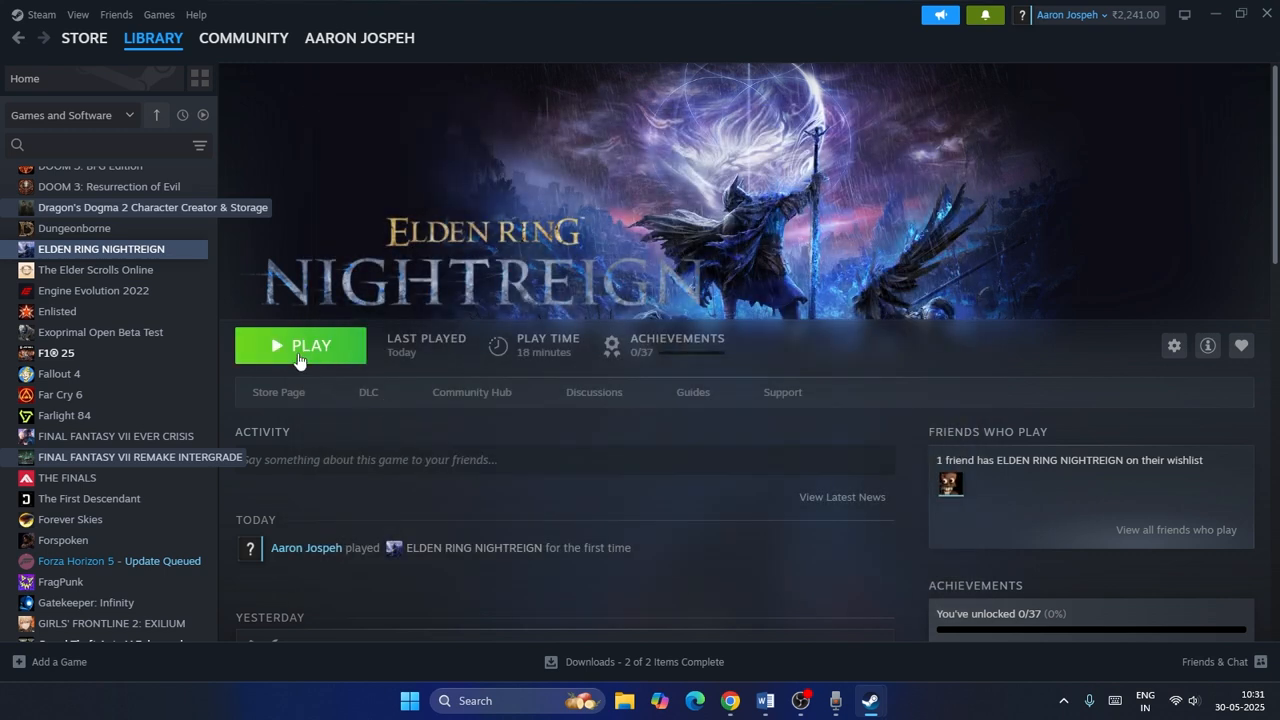